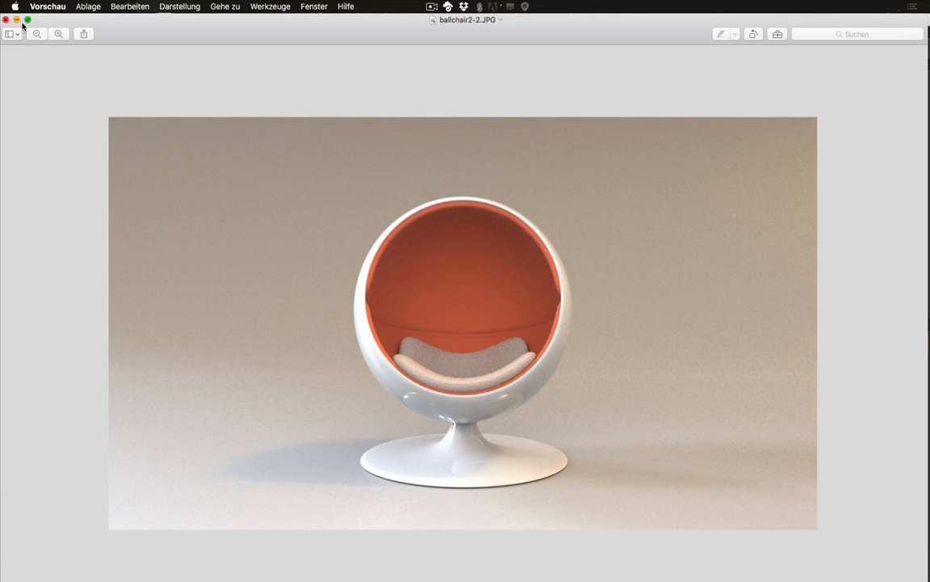
- Minimize the ballchair2-2.JPG reference image, switch to MODO and add a default sphere at the origin as a new mesh item
{"action": "left_click", "coordinate": [17, 18]}
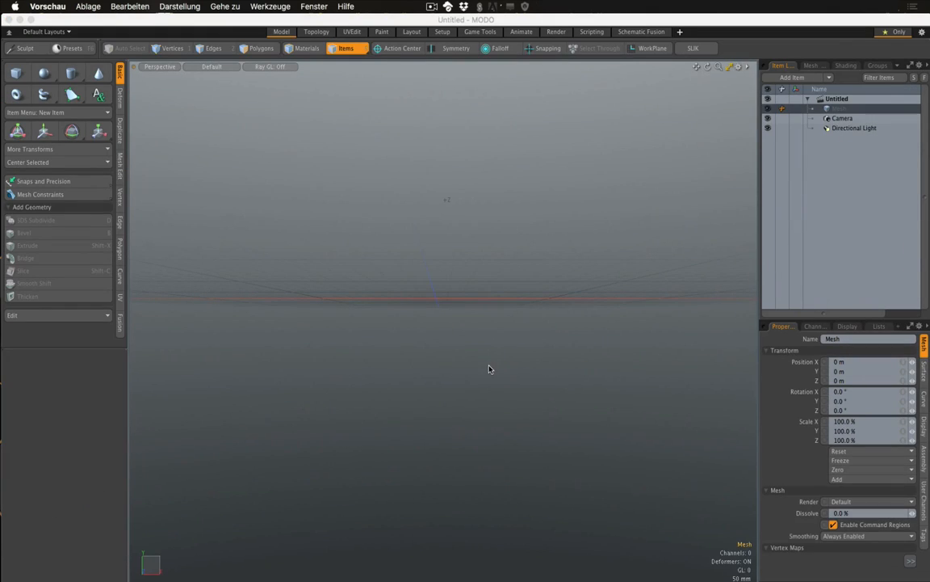
{"action": "left_click", "coordinate": [485, 361]}
{"action": "left_click_drag", "start_coordinate": [436, 272], "coordinate": [432, 378], "text": "alt"}
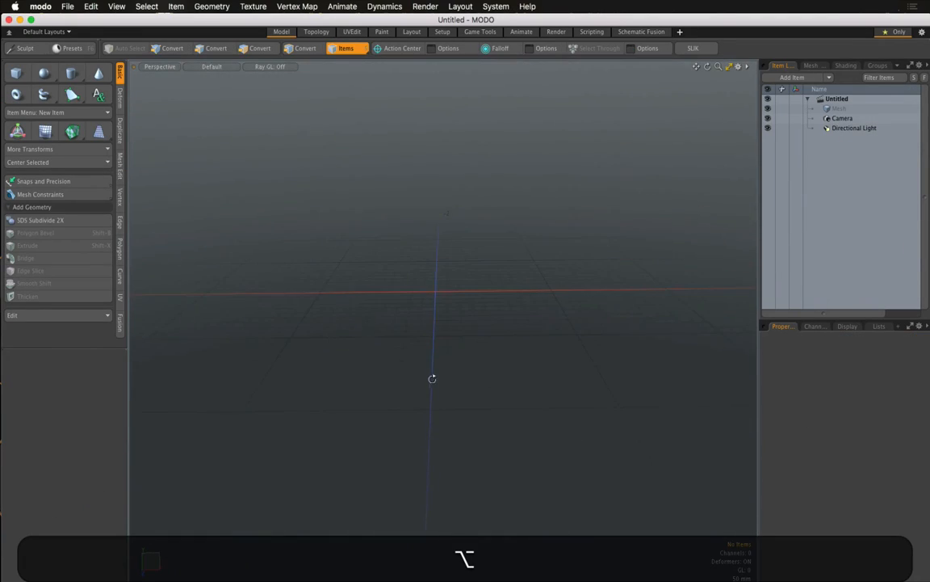
{"action": "left_click_drag", "start_coordinate": [450, 292], "coordinate": [448, 336], "text": "alt+shift"}
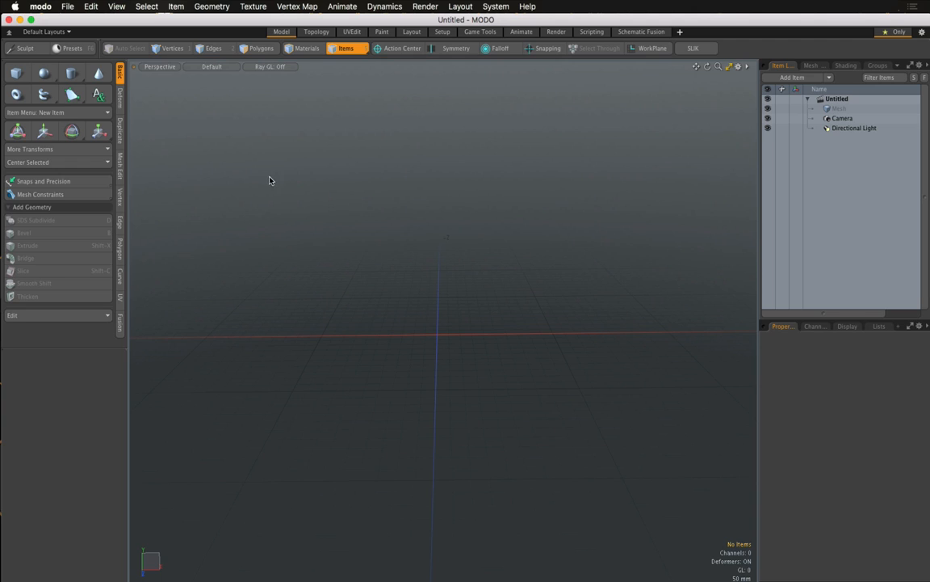
{"action": "key", "text": "shift"}
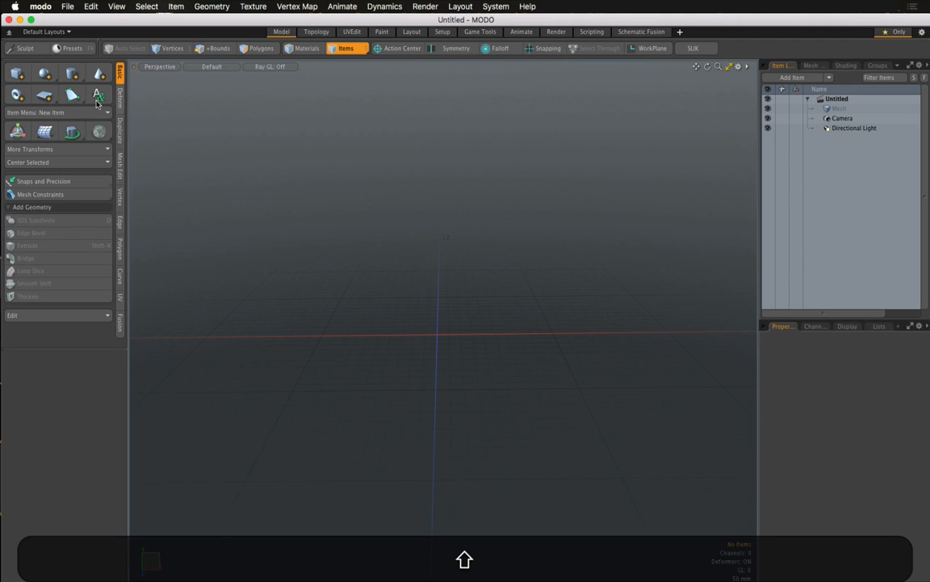
{"action": "left_click", "coordinate": [44, 74]}
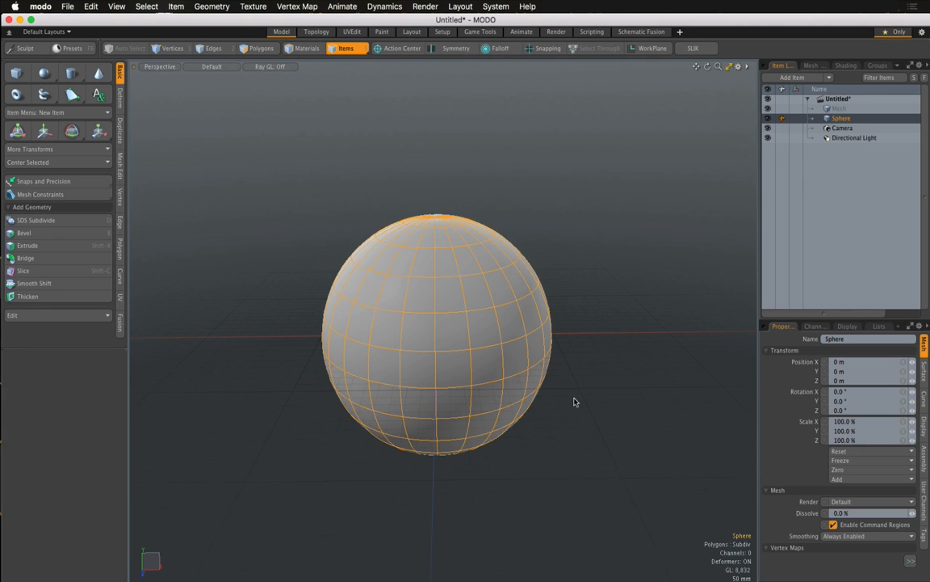
- Rotate all of the sphere's polygons 90° about X in polygon mode so its pole faces the front
{"action": "key", "text": "super"}
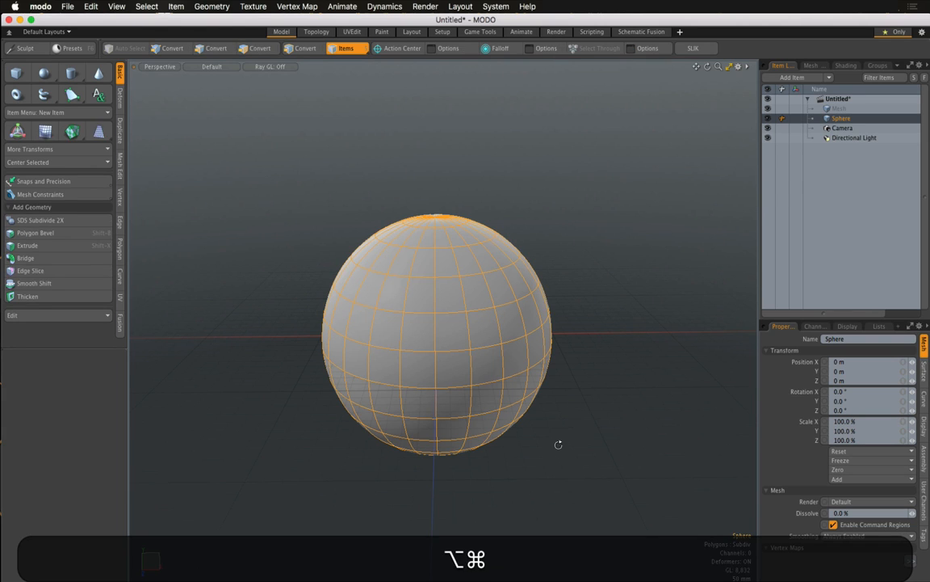
{"action": "left_click_drag", "start_coordinate": [557, 443], "coordinate": [573, 367], "text": "alt"}
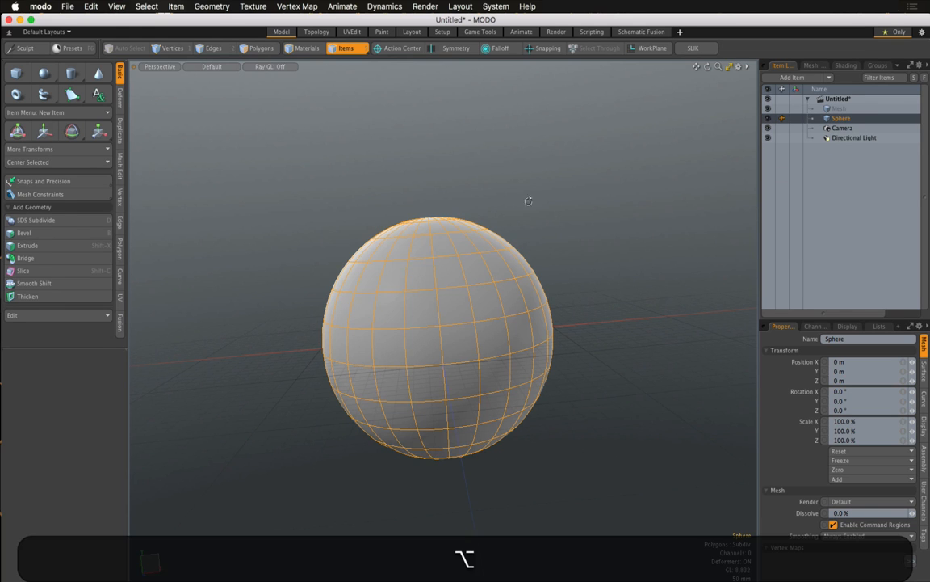
{"action": "left_click_drag", "start_coordinate": [528, 202], "coordinate": [509, 226], "text": "alt"}
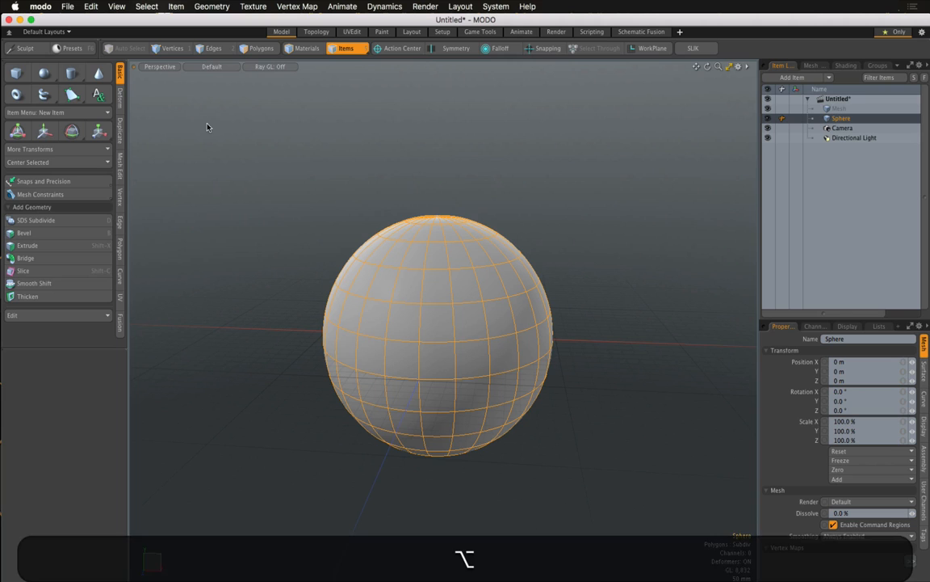
{"action": "left_click_drag", "start_coordinate": [382, 193], "coordinate": [453, 180], "text": "alt"}
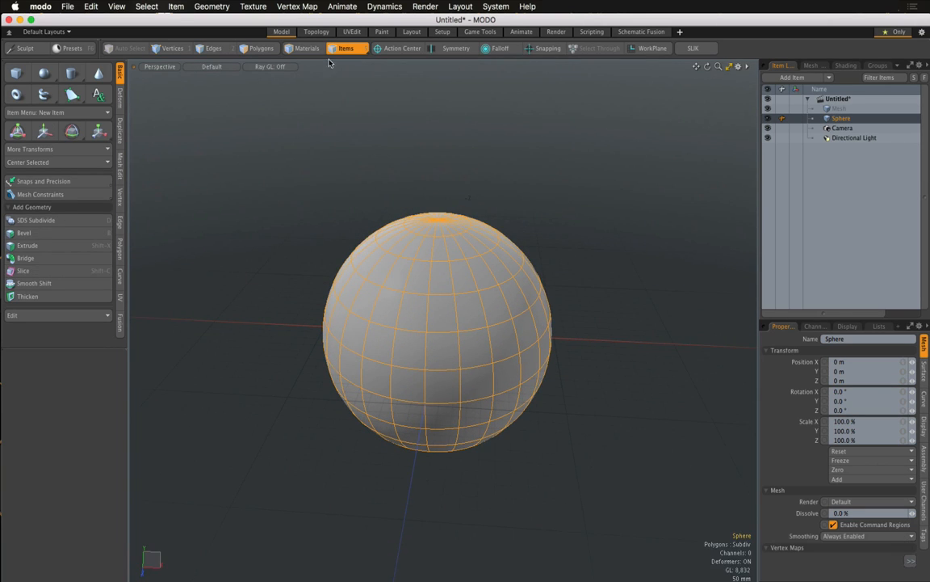
{"action": "left_click", "coordinate": [265, 49]}
{"action": "left_click_drag", "start_coordinate": [322, 149], "coordinate": [308, 193], "text": "alt"}
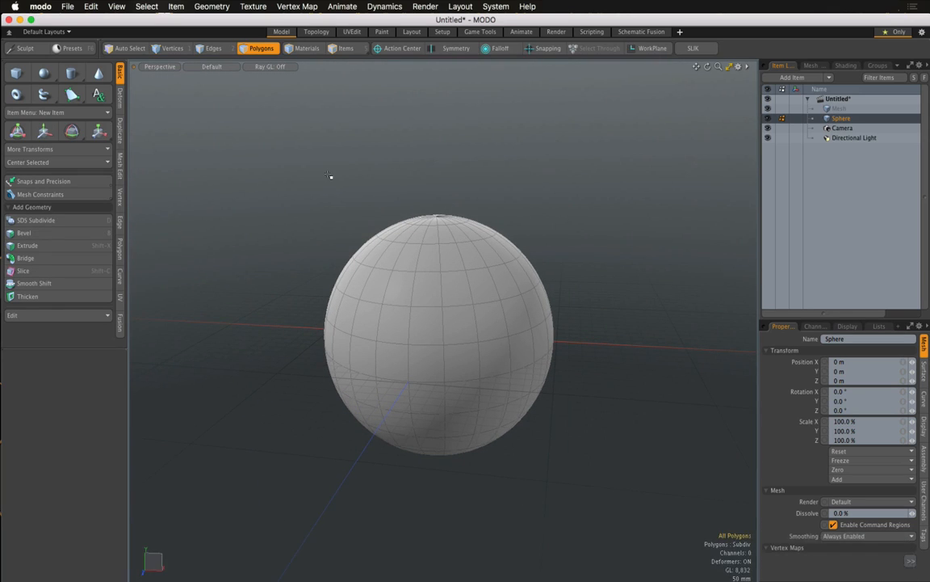
{"action": "key", "text": "e"}
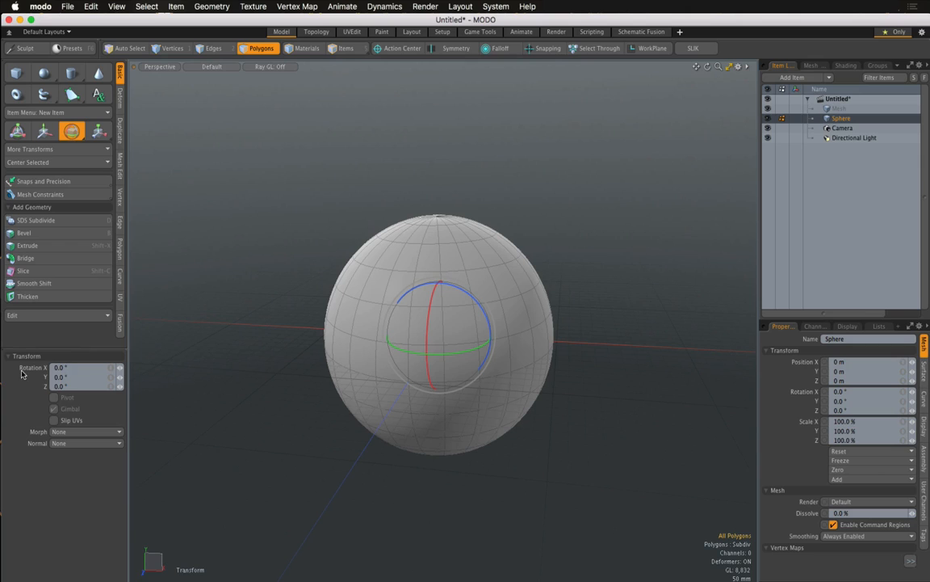
{"action": "left_click", "coordinate": [72, 368]}
{"action": "type", "text": "90"}
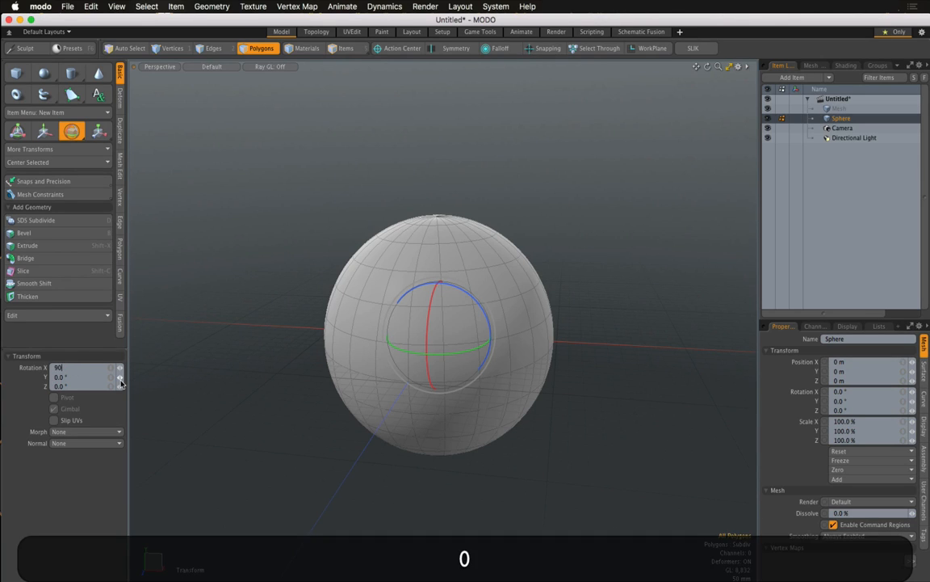
{"action": "key", "text": "Return"}
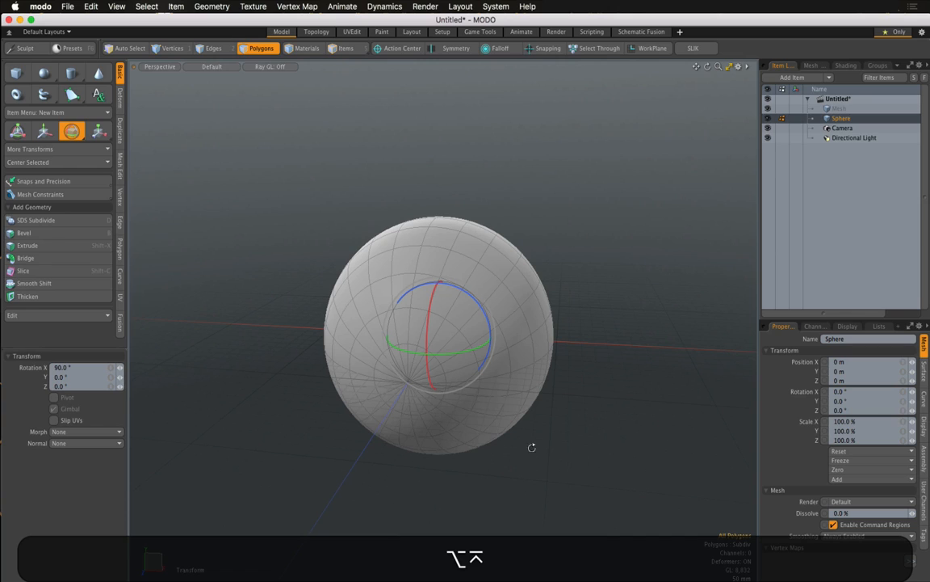
{"action": "key", "text": "Escape"}
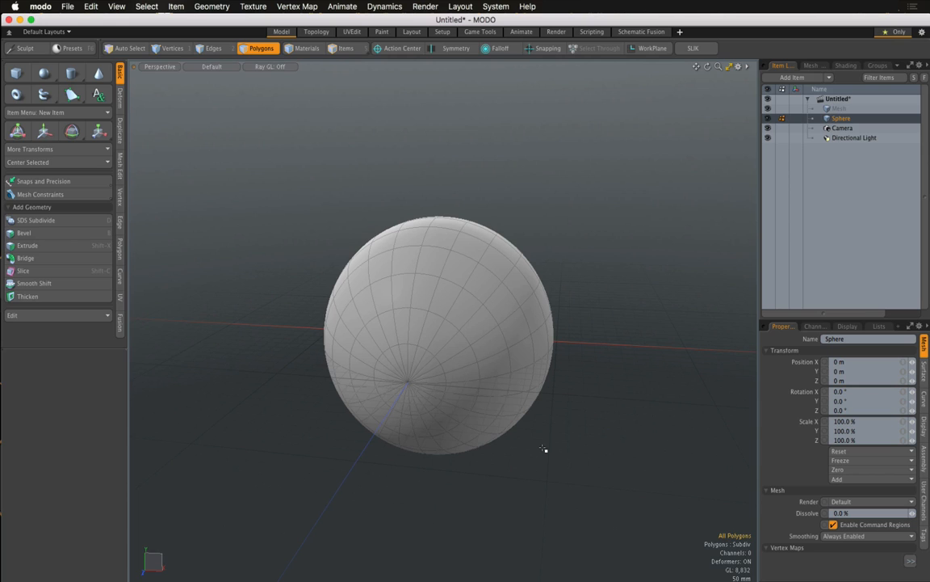
- Select the polygons around the sphere's front pole, grow the selection by three rings, and delete this front cap
{"action": "key", "text": "2"}
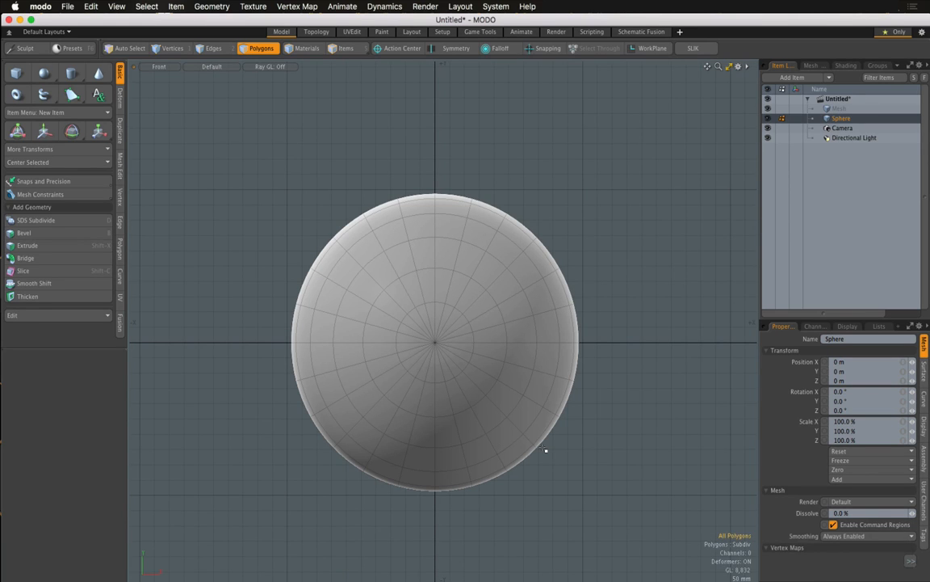
{"action": "key", "text": "3"}
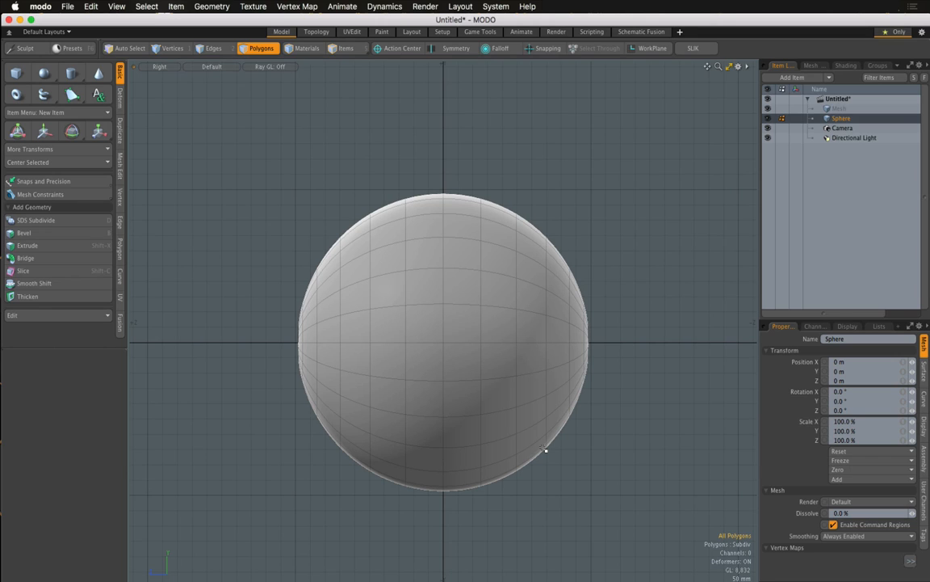
{"action": "key", "text": "2"}
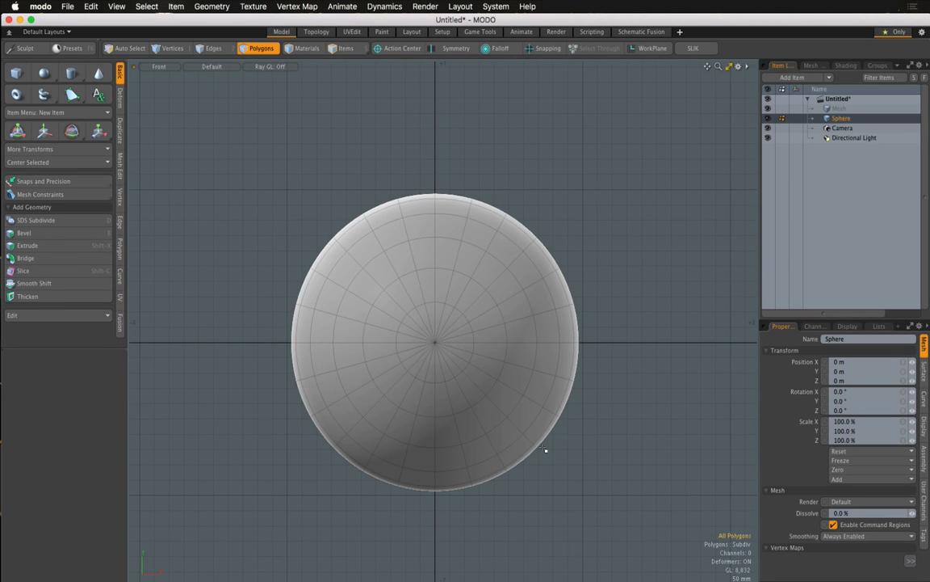
{"action": "key", "text": "0"}
{"action": "key", "text": "alt"}
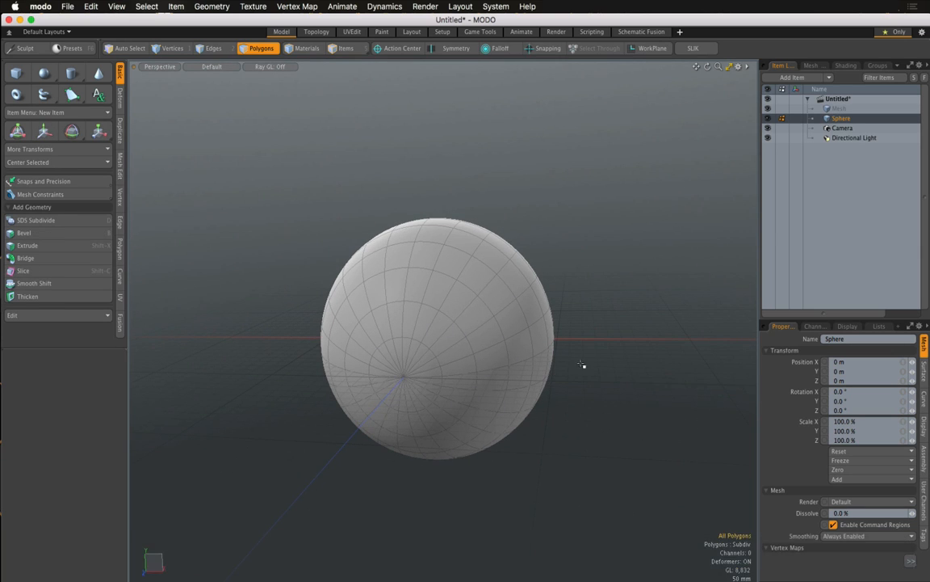
{"action": "left_click_drag", "start_coordinate": [439, 448], "coordinate": [452, 393], "text": "alt"}
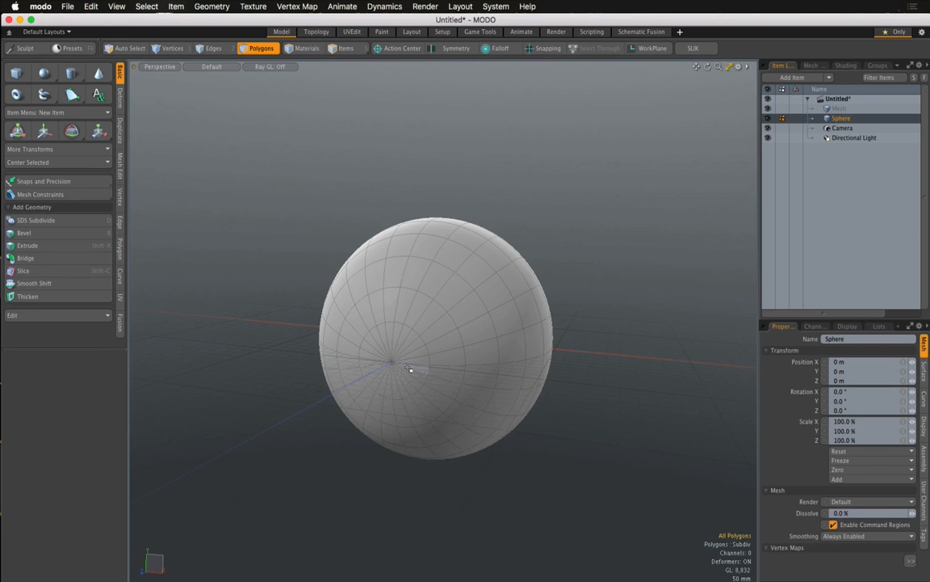
{"action": "mouse_move", "coordinate": [409, 369]}
{"action": "left_mouse_down"}
{"action": "mouse_move", "coordinate": [386, 339]}
{"action": "mouse_move", "coordinate": [370, 355]}
{"action": "mouse_move", "coordinate": [377, 377]}
{"action": "mouse_move", "coordinate": [395, 382]}
{"action": "mouse_move", "coordinate": [416, 370]}
{"action": "mouse_move", "coordinate": [414, 359]}
{"action": "left_mouse_up"}
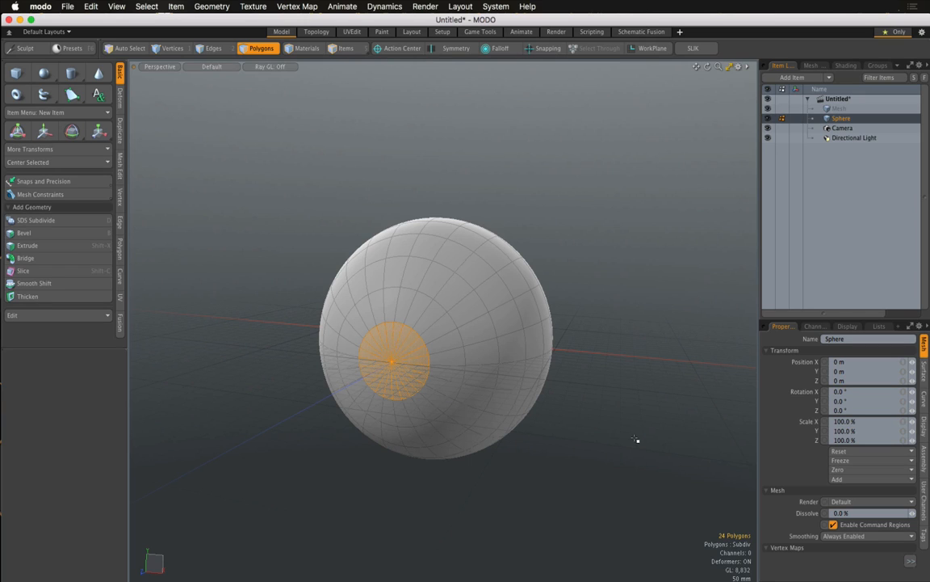
{"action": "key", "text": "shift"}
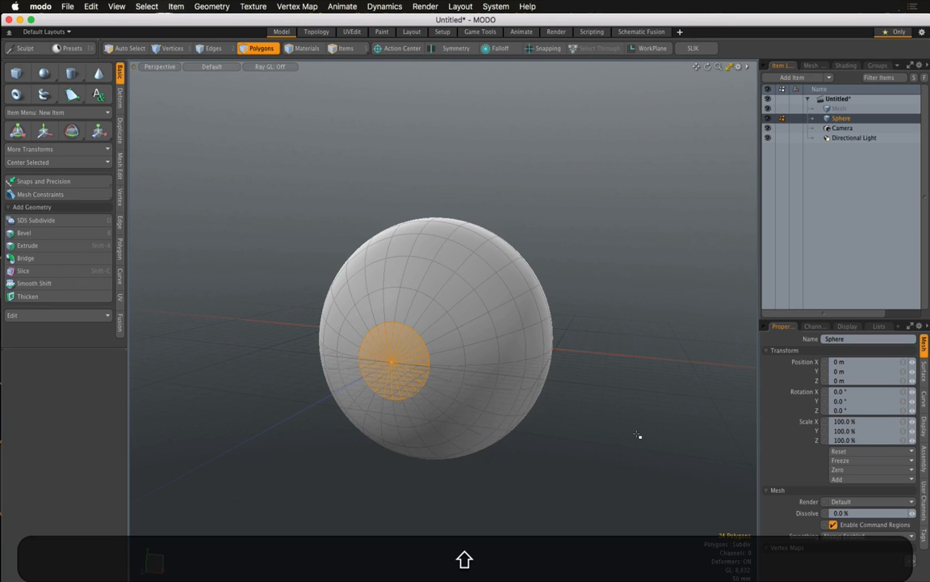
{"action": "key", "text": "shift+Up"}
{"action": "key", "text": "shift+Up"}
{"action": "key", "text": "shift+Up"}
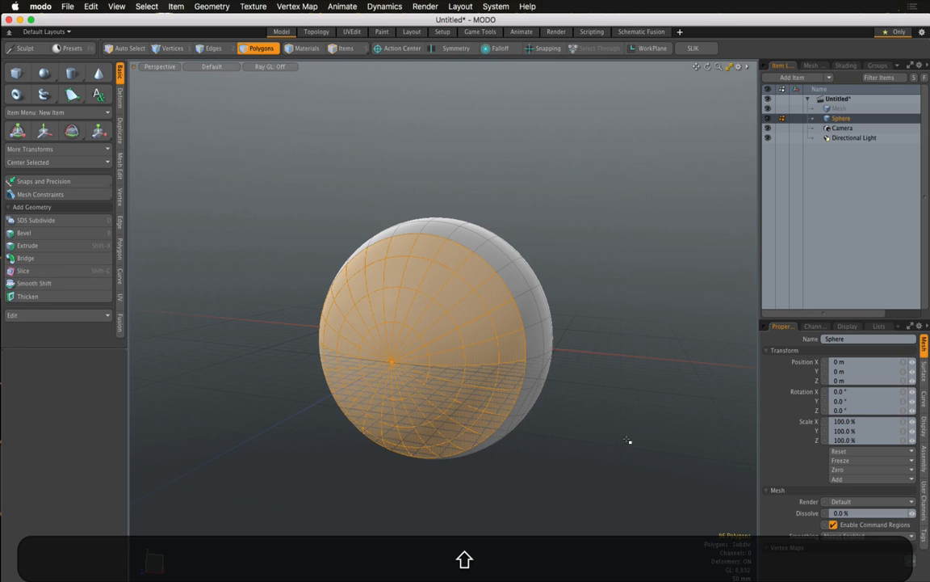
{"action": "key", "text": "3"}
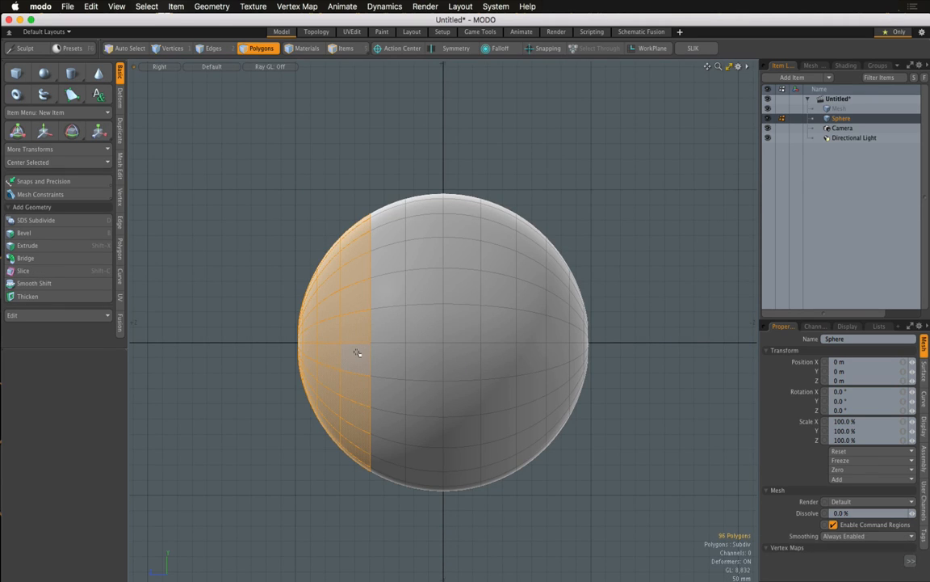
{"action": "key", "text": "1"}
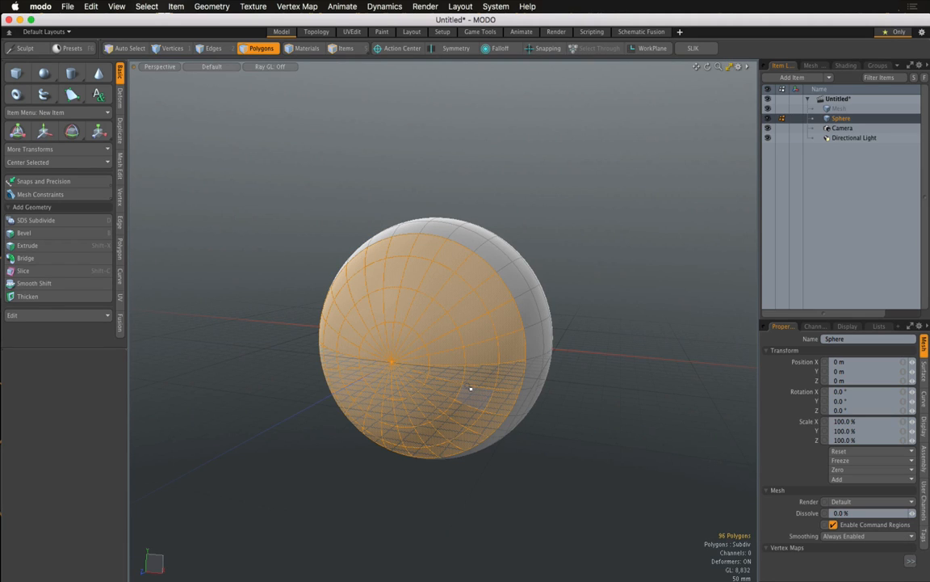
{"action": "key", "text": "BackSpace"}
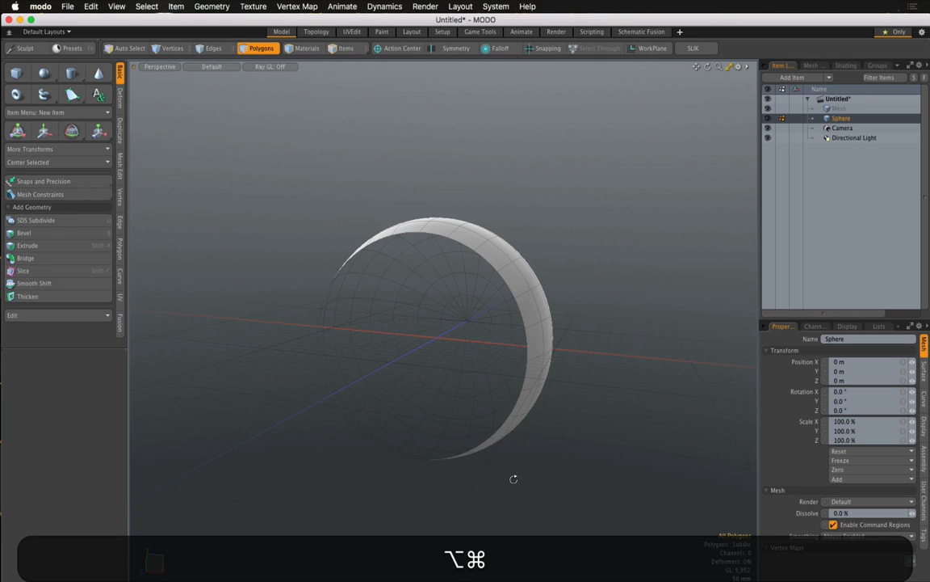
- Thicken all polygons of the opened sphere outward by about 40 mm
{"action": "left_click_drag", "start_coordinate": [513, 479], "coordinate": [596, 349], "text": "alt"}
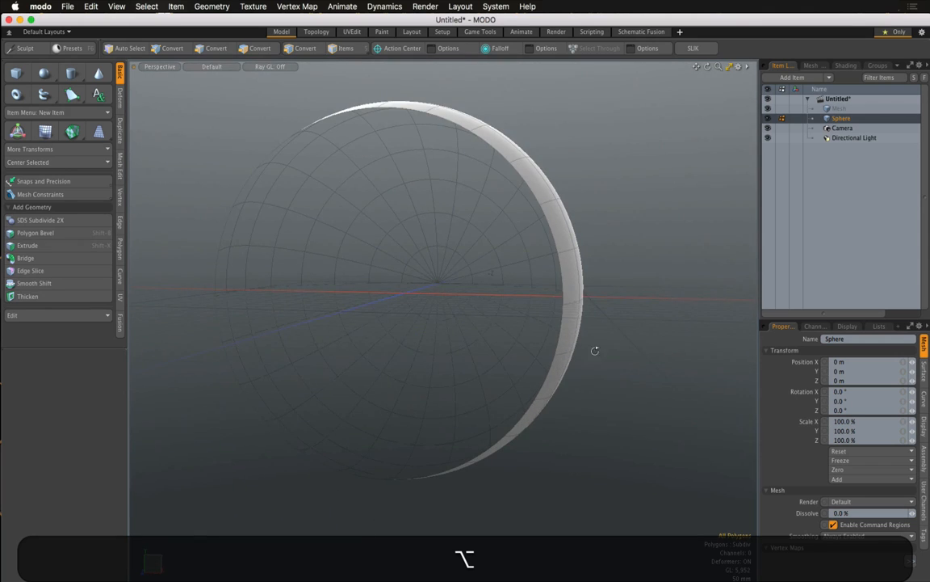
{"action": "left_click", "coordinate": [29, 297]}
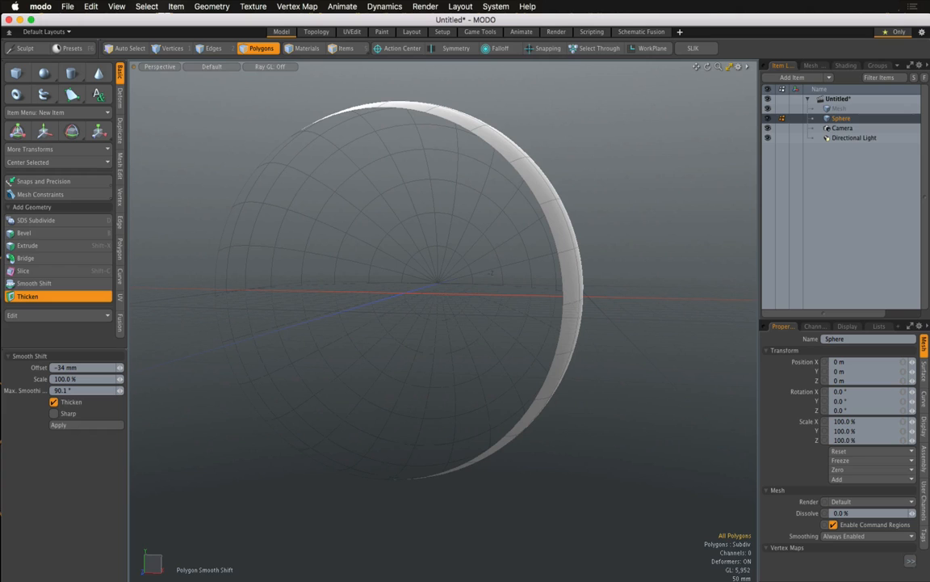
{"action": "left_click", "coordinate": [185, 331]}
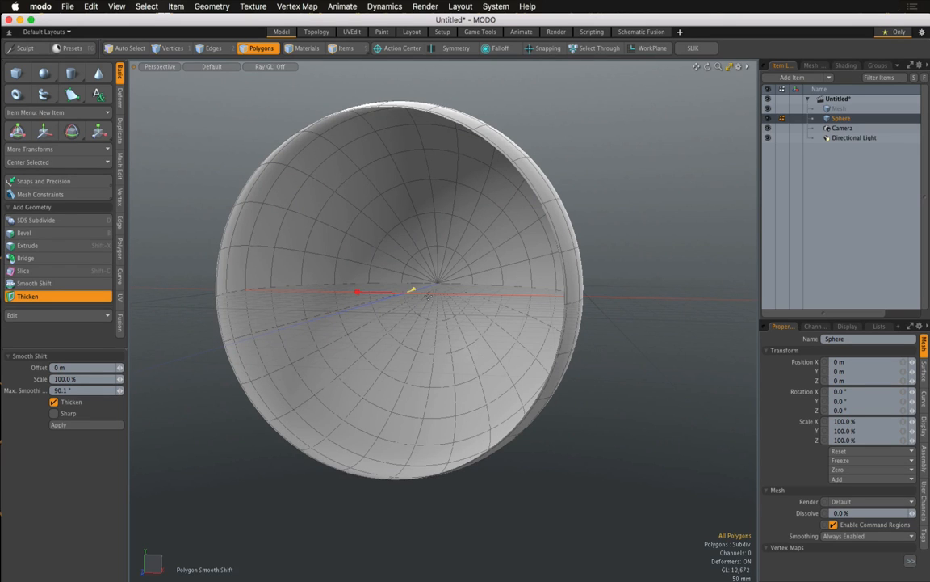
{"action": "mouse_move", "coordinate": [414, 289]}
{"action": "left_mouse_down", "text": "alt"}
{"action": "mouse_move", "coordinate": [445, 394]}
{"action": "mouse_move", "coordinate": [415, 280]}
{"action": "left_mouse_up", "text": "alt"}
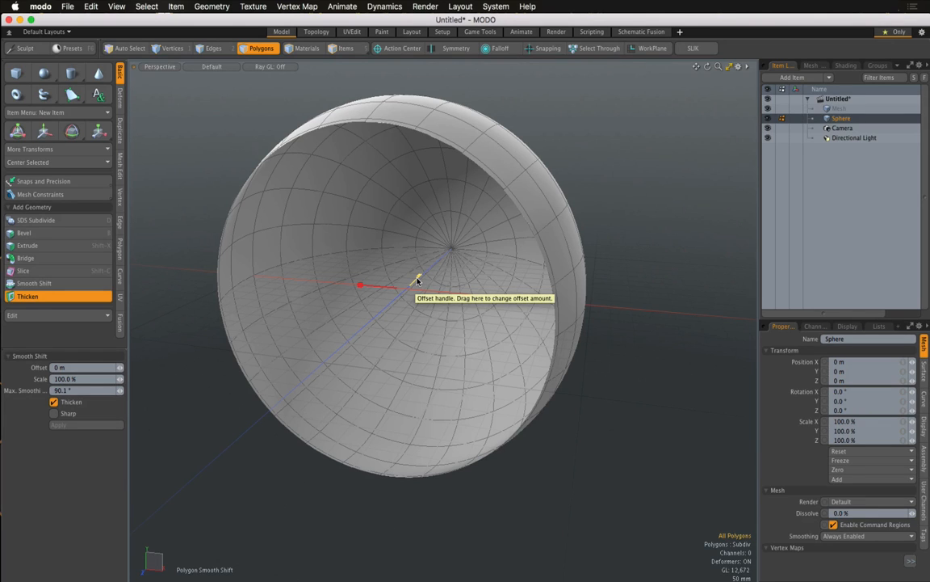
{"action": "left_click_drag", "start_coordinate": [415, 280], "coordinate": [422, 273]}
{"action": "key", "text": "alt"}
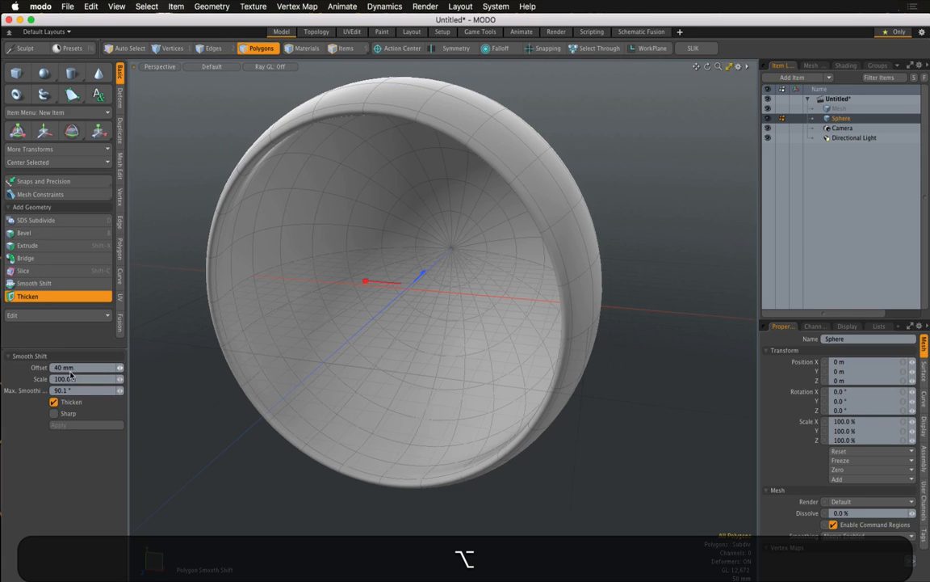
- Set the shell's Thicken offset to 30 mm and leave the tool
{"action": "left_click_drag", "start_coordinate": [285, 408], "coordinate": [310, 326], "text": "alt"}
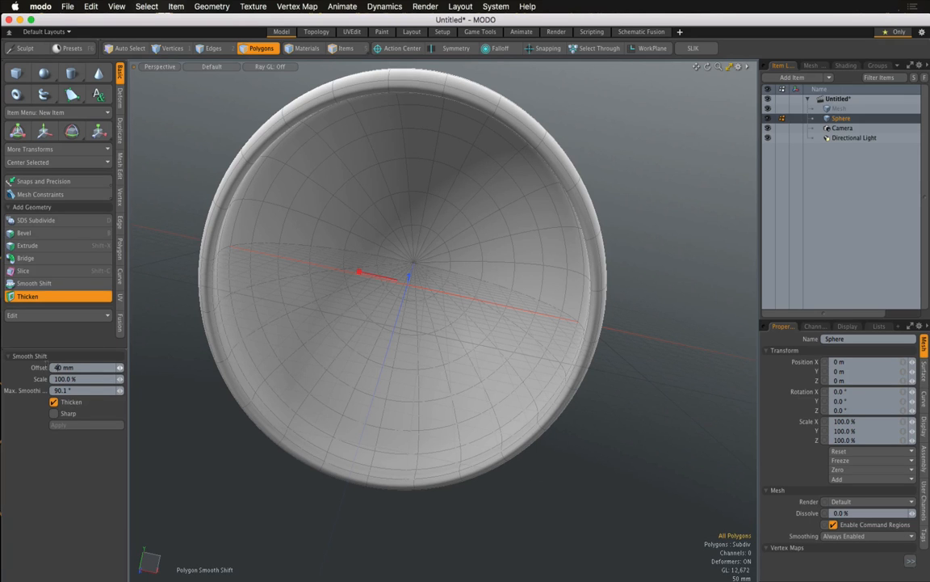
{"action": "left_click", "coordinate": [56, 368]}
{"action": "type", "text": "30"}
{"action": "key", "text": "Tab"}
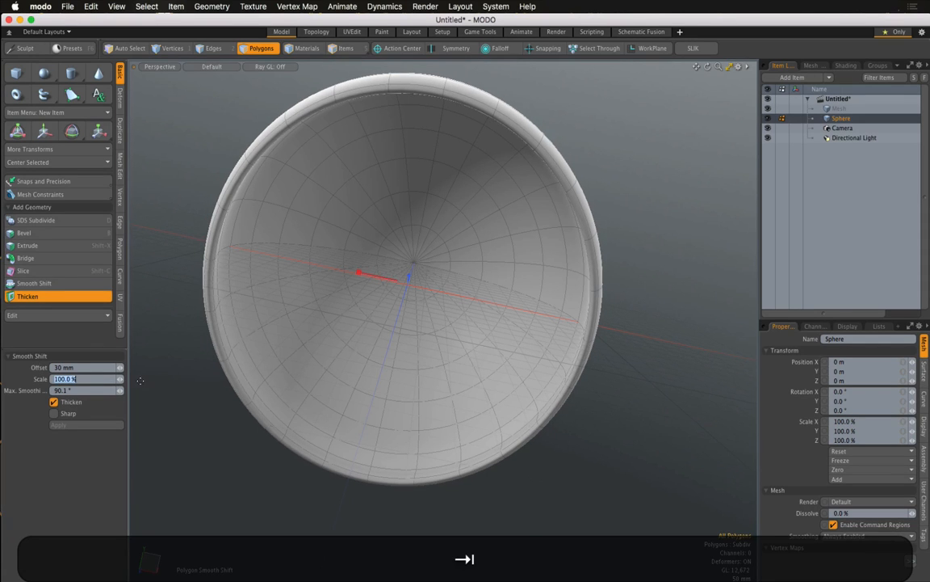
{"action": "left_click_drag", "start_coordinate": [423, 505], "coordinate": [569, 447], "text": "alt"}
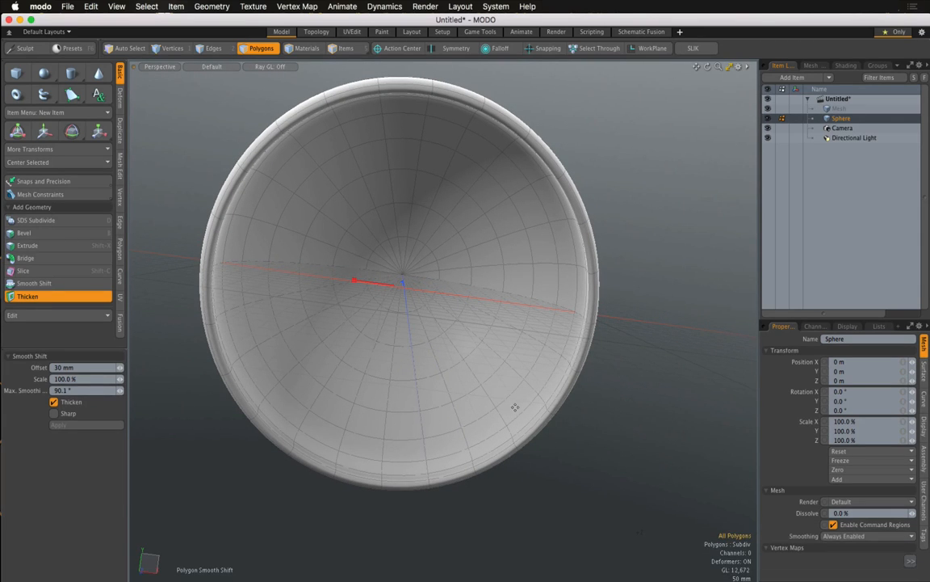
{"action": "key", "text": "Escape"}
{"action": "left_click_drag", "start_coordinate": [597, 349], "coordinate": [365, 307], "text": "alt"}
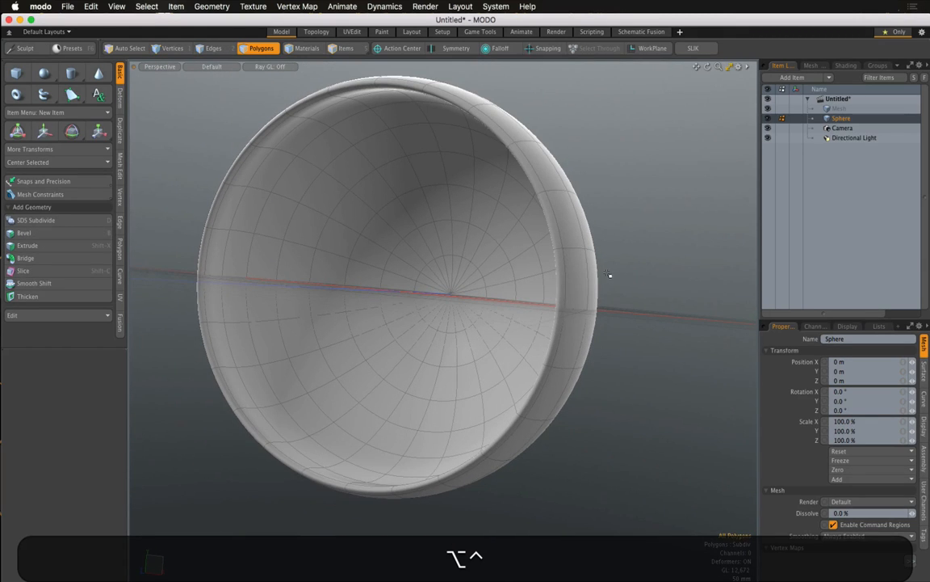
{"action": "left_click_drag", "start_coordinate": [644, 306], "coordinate": [567, 257], "text": "alt"}
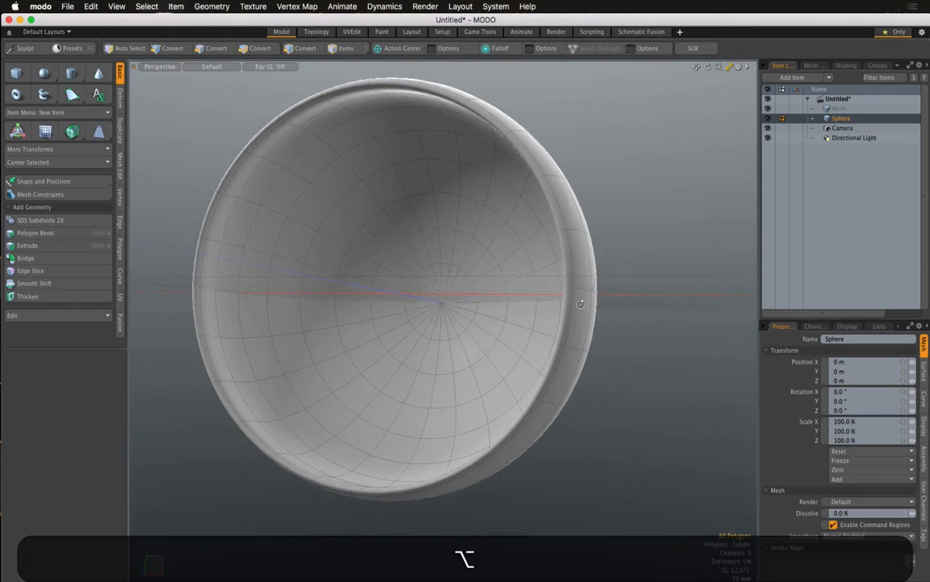
- Rename the Sphere mesh item to Outershell
{"action": "double_click", "coordinate": [834, 119]}
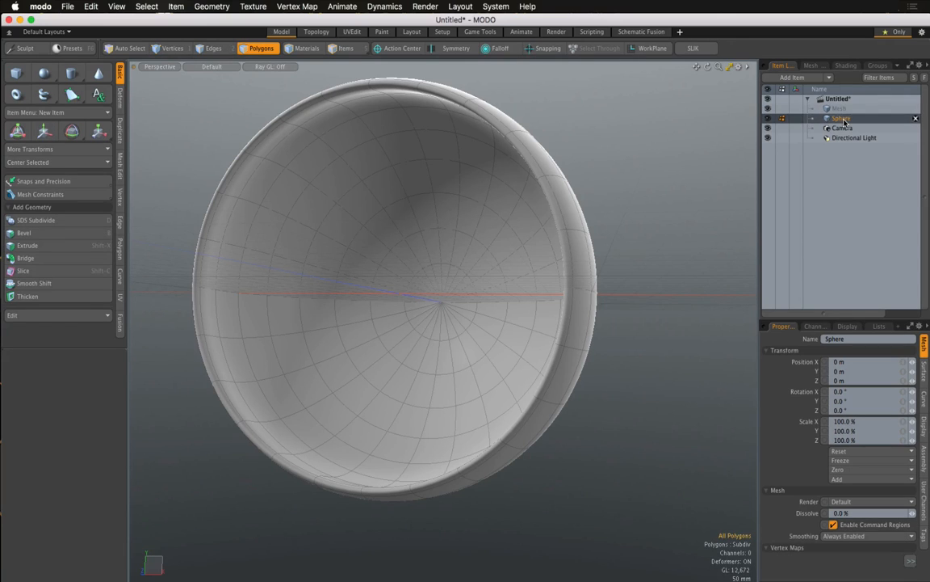
{"action": "type", "text": "OUt"}
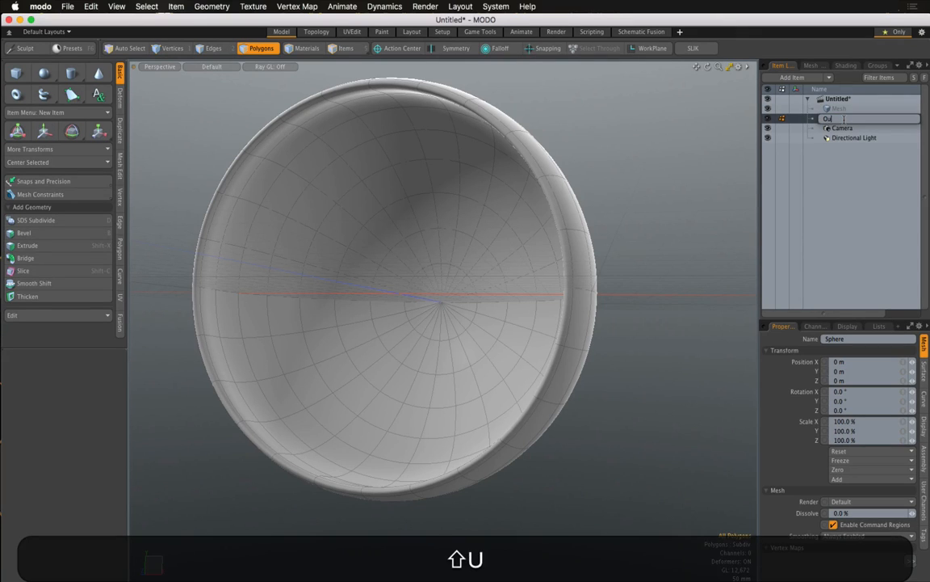
{"action": "type", "text": "erShell"}
{"action": "key", "text": "Return"}
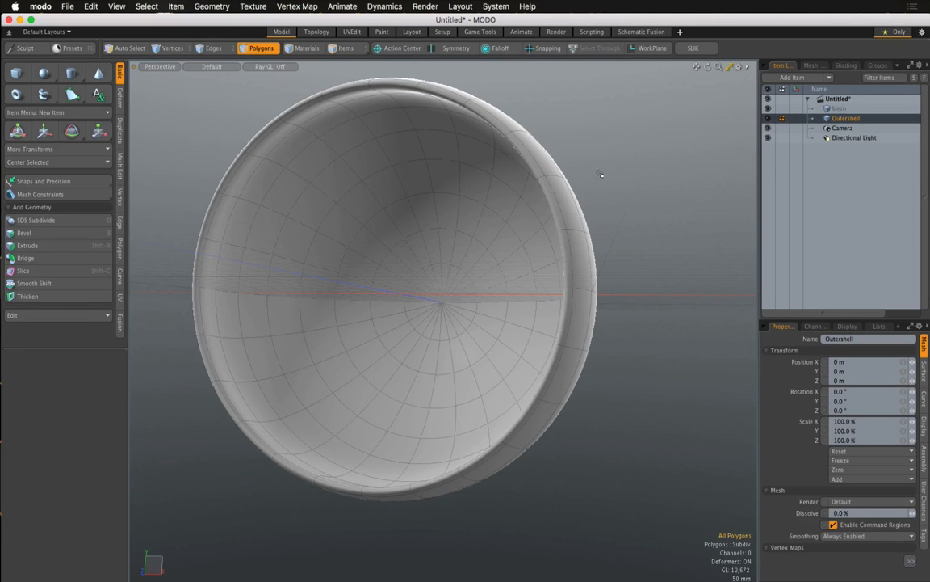
- Examine the open shell's rim and inner surface from several angles
{"action": "left_click_drag", "start_coordinate": [602, 175], "coordinate": [498, 261], "text": "alt"}
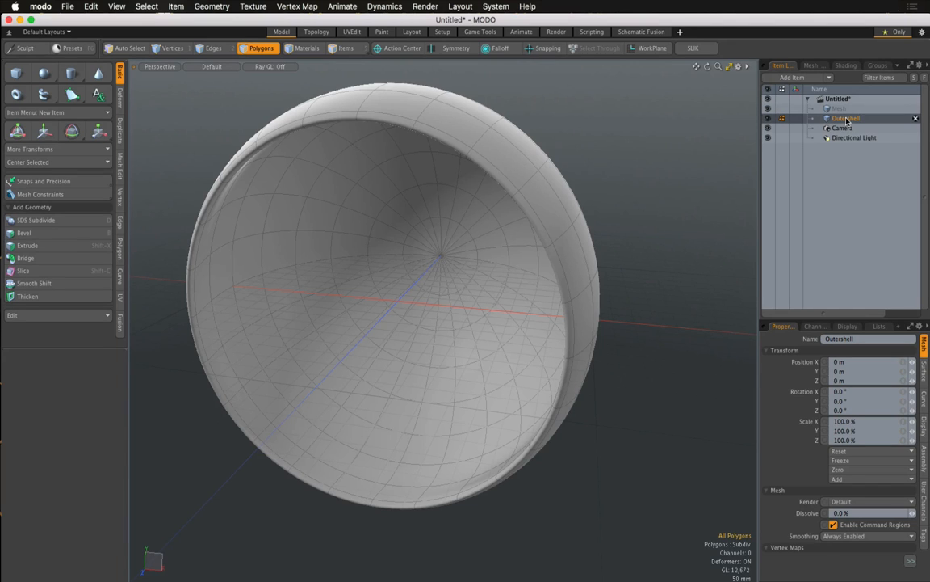
{"action": "key", "text": "alt"}
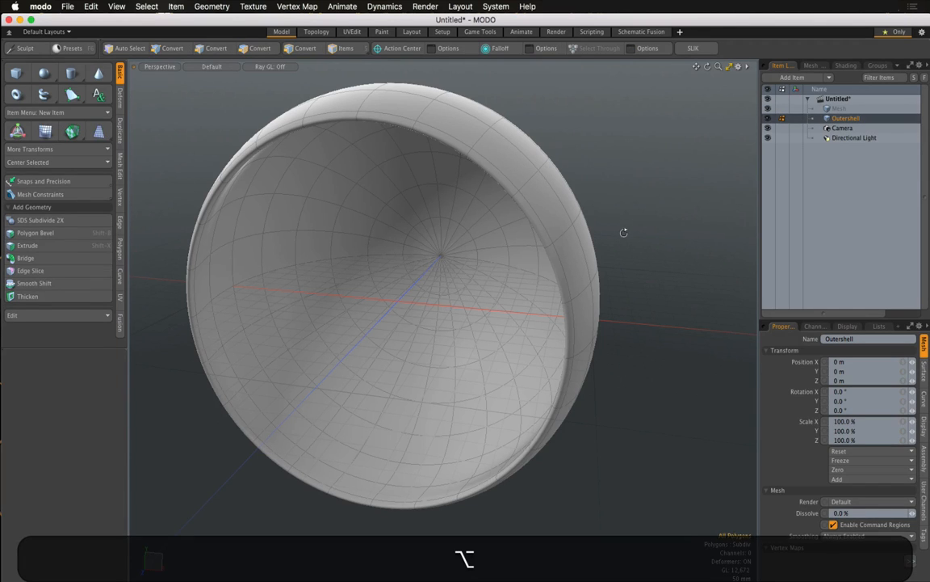
{"action": "left_click_drag", "start_coordinate": [603, 262], "coordinate": [581, 267], "text": "alt"}
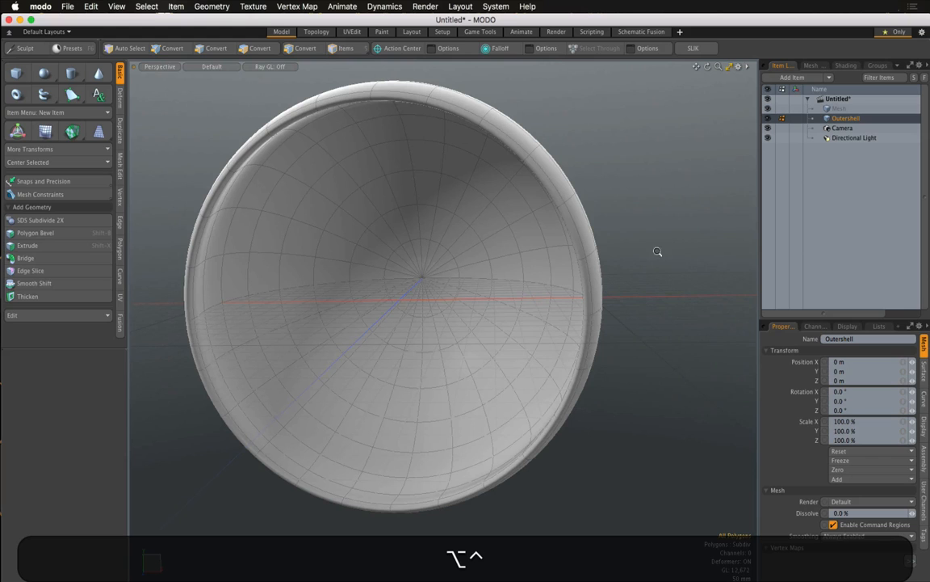
{"action": "left_click_drag", "start_coordinate": [685, 248], "coordinate": [652, 297], "text": "ctrl+alt"}
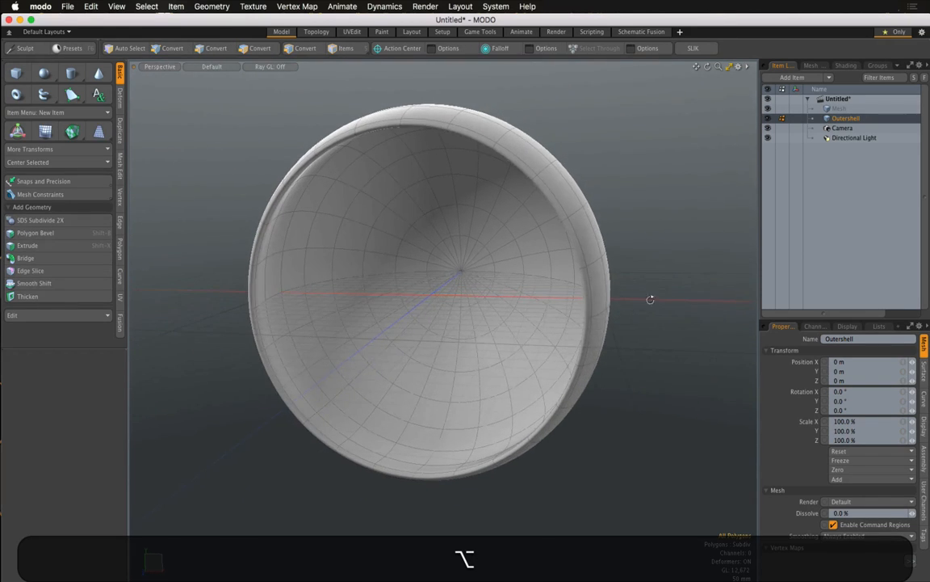
{"action": "left_click_drag", "start_coordinate": [382, 214], "coordinate": [395, 175], "text": "alt"}
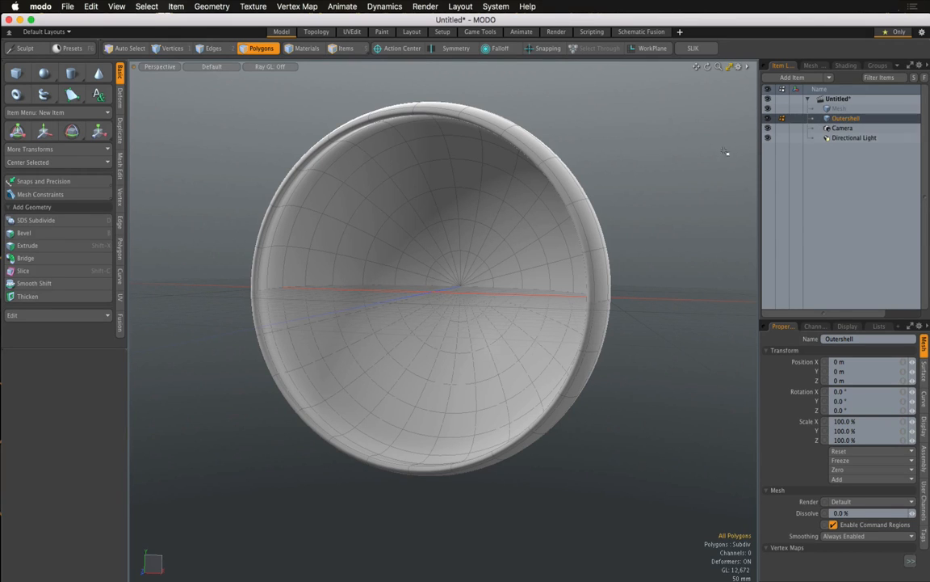
{"action": "left_click_drag", "start_coordinate": [639, 200], "coordinate": [650, 207], "text": "alt"}
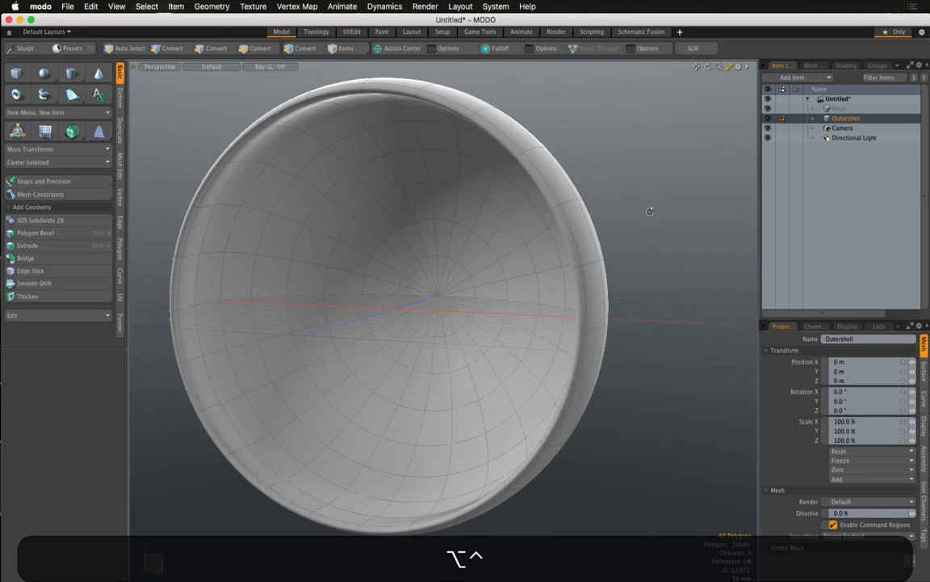
{"action": "left_click_drag", "start_coordinate": [555, 345], "coordinate": [457, 309], "text": "alt"}
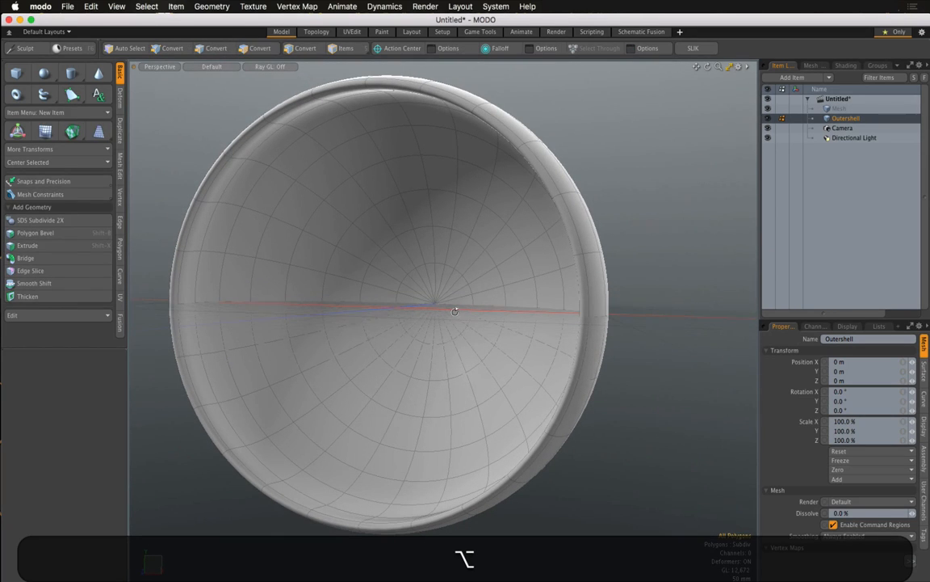
{"action": "left_click_drag", "start_coordinate": [413, 278], "coordinate": [259, 245], "text": "alt"}
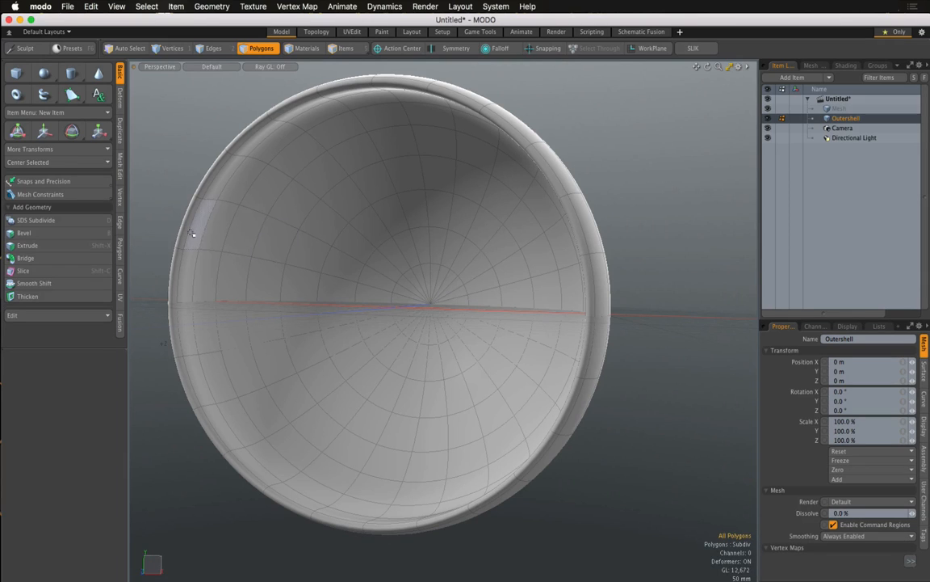
{"action": "left_click_drag", "start_coordinate": [349, 276], "coordinate": [432, 307], "text": "alt"}
{"action": "key", "text": "alt"}
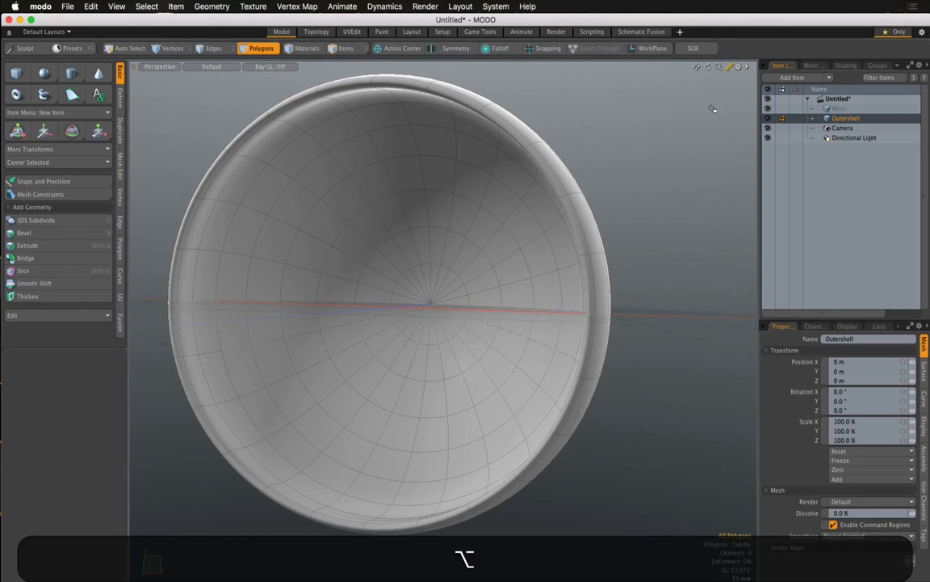
- Select the polygons around the shell's inner back pole and grow the selection by seven rings to cover the inner surface
{"action": "mouse_move", "coordinate": [614, 162]}
{"action": "left_mouse_down", "text": "alt"}
{"action": "mouse_move", "coordinate": [651, 146]}
{"action": "mouse_move", "coordinate": [448, 277]}
{"action": "mouse_move", "coordinate": [643, 172]}
{"action": "mouse_move", "coordinate": [445, 283]}
{"action": "mouse_move", "coordinate": [421, 285]}
{"action": "mouse_move", "coordinate": [414, 299]}
{"action": "mouse_move", "coordinate": [443, 315]}
{"action": "mouse_move", "coordinate": [458, 293]}
{"action": "mouse_move", "coordinate": [444, 284]}
{"action": "mouse_move", "coordinate": [463, 316]}
{"action": "mouse_move", "coordinate": [447, 280]}
{"action": "mouse_move", "coordinate": [407, 342]}
{"action": "left_mouse_up", "text": "alt"}
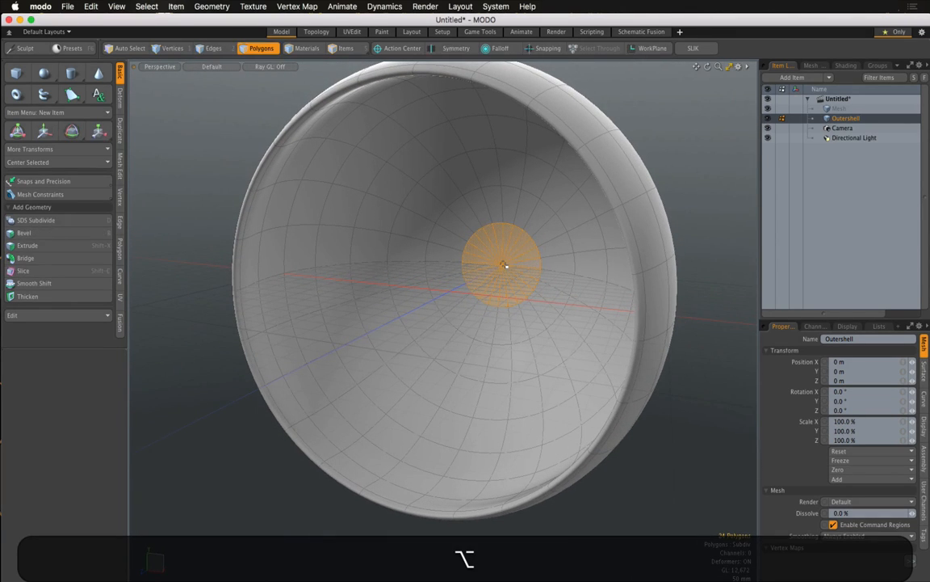
{"action": "key", "text": "shift"}
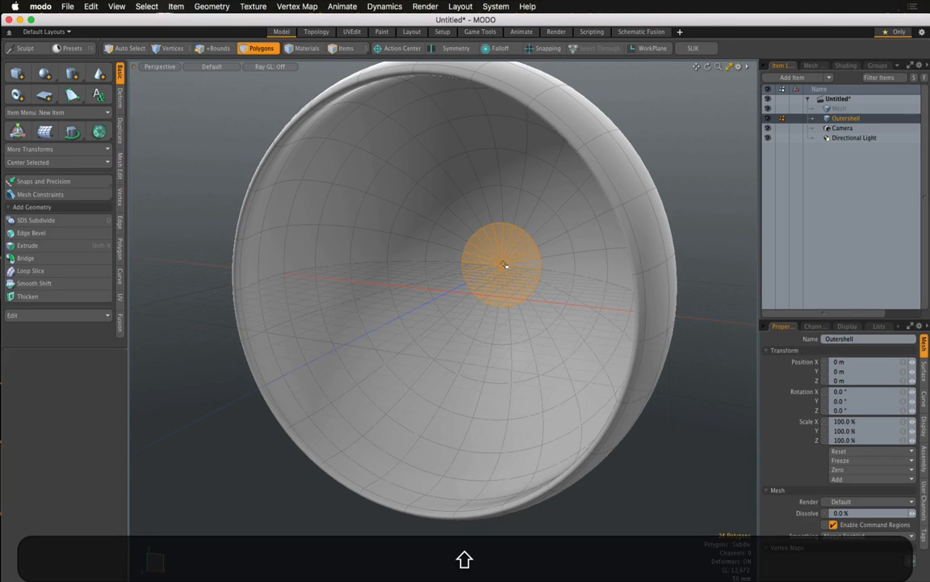
{"action": "key", "text": "shift+Up"}
{"action": "key", "text": "shift+Up"}
{"action": "key", "text": "shift+Up"}
{"action": "key", "text": "shift+Up"}
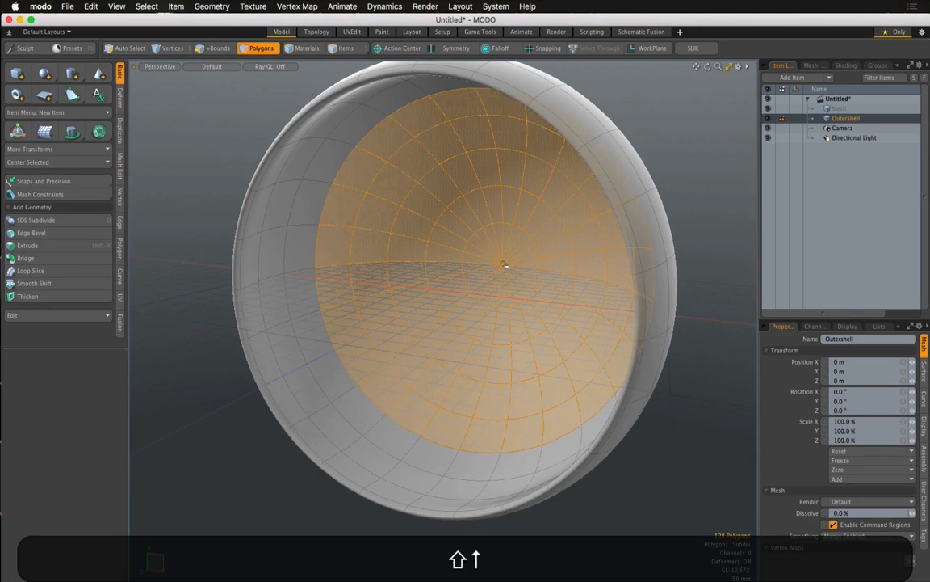
{"action": "key", "text": "shift+Up"}
{"action": "key", "text": "shift+Up"}
{"action": "key", "text": "shift+Up"}
{"action": "key", "text": "alt"}
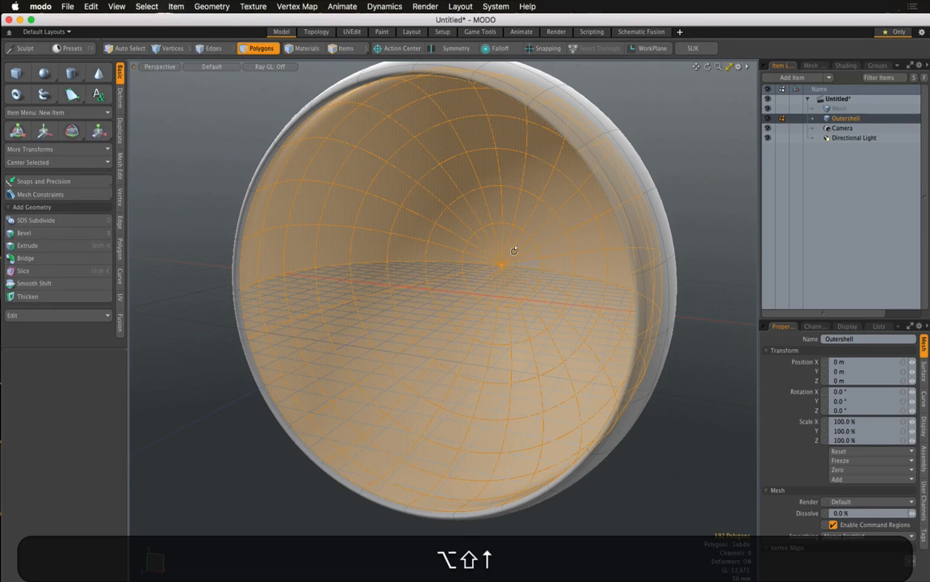
- Copy the selected inner polygons of the shell and paste them into the empty Mesh item
{"action": "left_click_drag", "start_coordinate": [367, 322], "coordinate": [312, 304], "text": "ctrl+alt"}
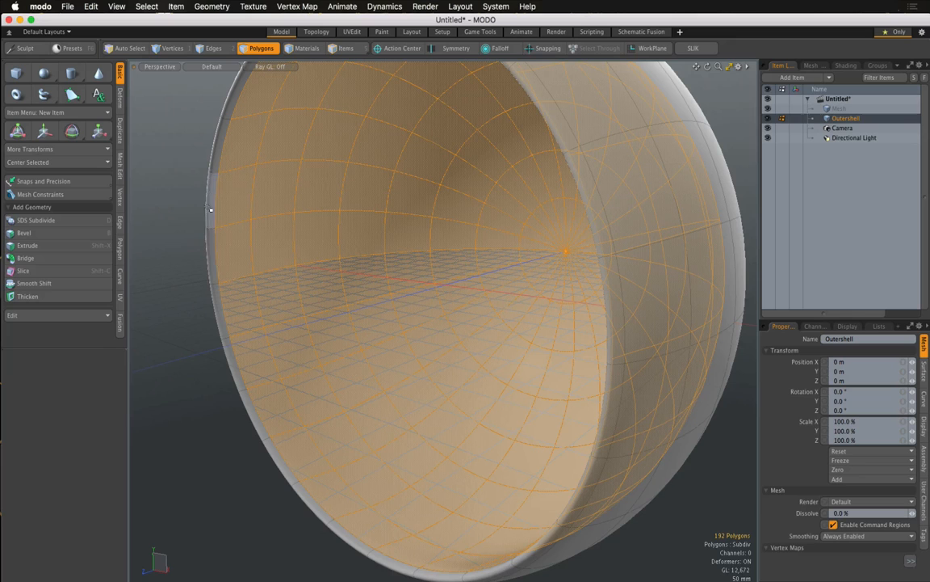
{"action": "key", "text": "alt"}
{"action": "left_click_drag", "start_coordinate": [196, 254], "coordinate": [357, 317], "text": "alt"}
{"action": "left_click_drag", "start_coordinate": [458, 316], "coordinate": [397, 210], "text": "ctrl+alt"}
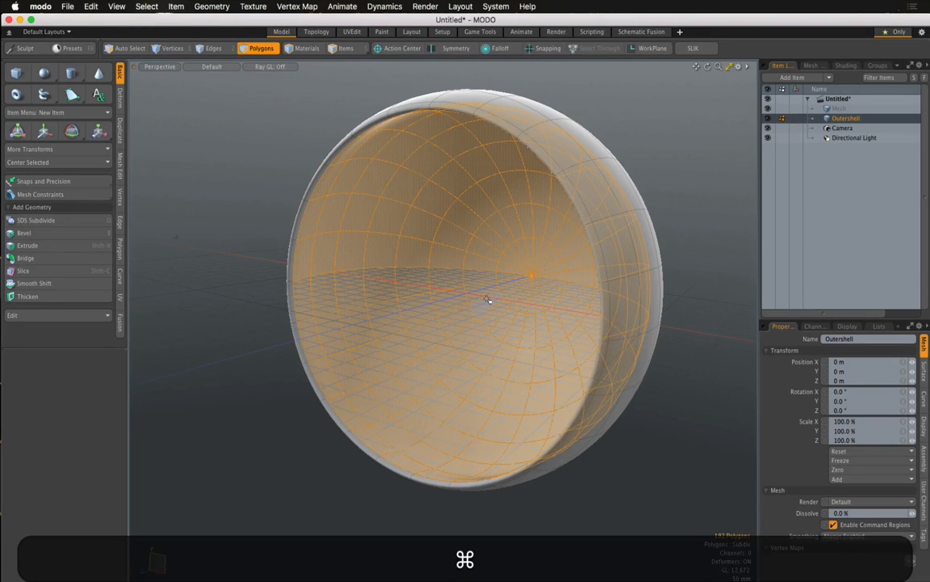
{"action": "key", "text": "super+c"}
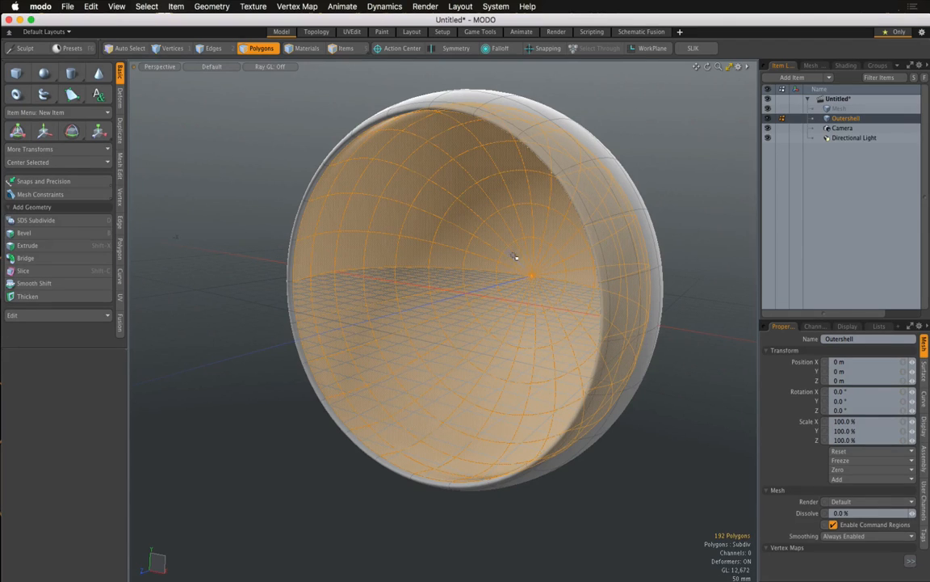
{"action": "left_click", "coordinate": [840, 110]}
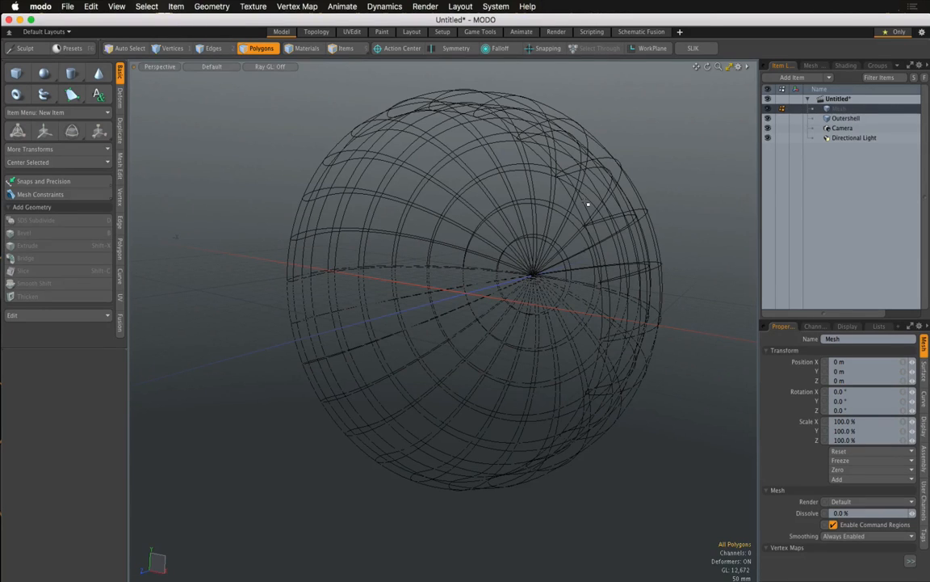
{"action": "key", "text": "super+v"}
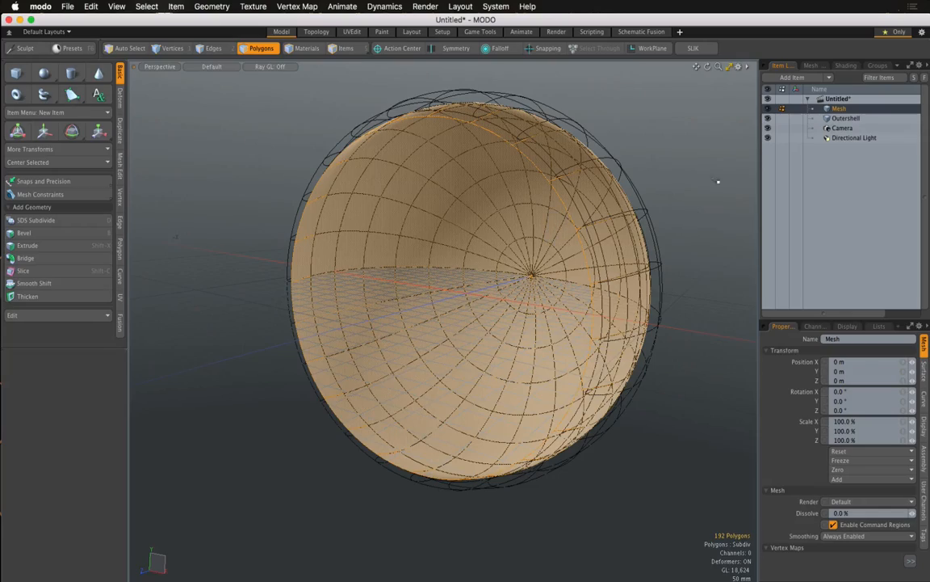
- Inspect the pasted inner surface, compare it with the reference image ballchair2-2.JPG in Preview, and return to MODO
{"action": "left_click_drag", "start_coordinate": [625, 183], "coordinate": [611, 232], "text": "alt"}
{"action": "left_click_drag", "start_coordinate": [547, 251], "coordinate": [549, 299], "text": "ctrl+alt"}
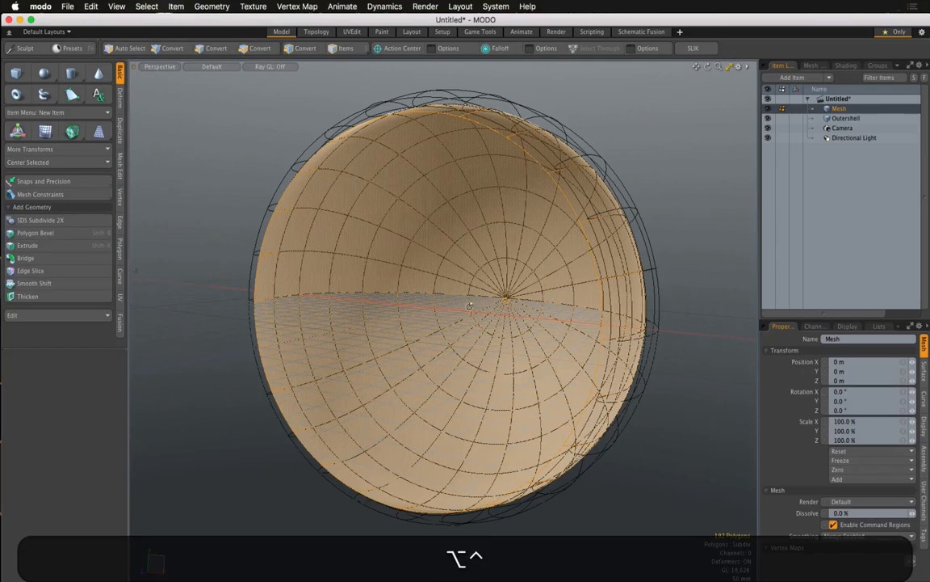
{"action": "mouse_move", "coordinate": [495, 271]}
{"action": "left_mouse_down", "text": "alt"}
{"action": "mouse_move", "coordinate": [475, 300]}
{"action": "mouse_move", "coordinate": [498, 273]}
{"action": "left_mouse_up", "text": "alt"}
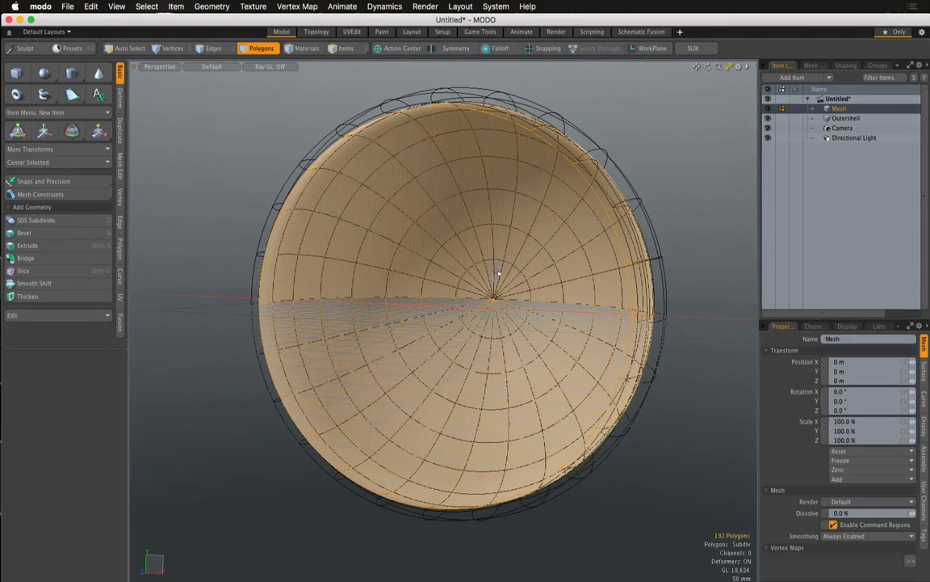
{"action": "left_click_drag", "start_coordinate": [468, 264], "coordinate": [461, 277], "text": "alt"}
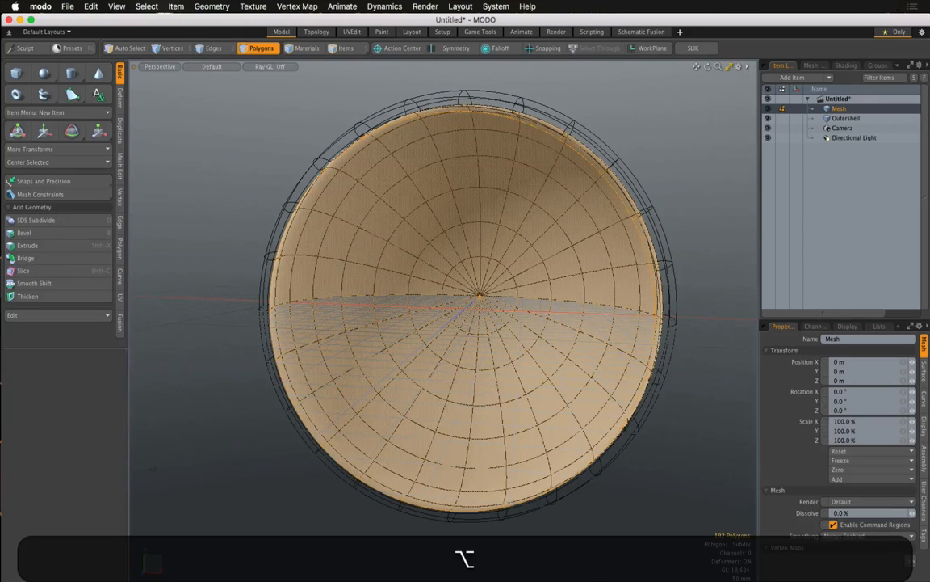
{"action": "mouse_move", "coordinate": [628, 577]}
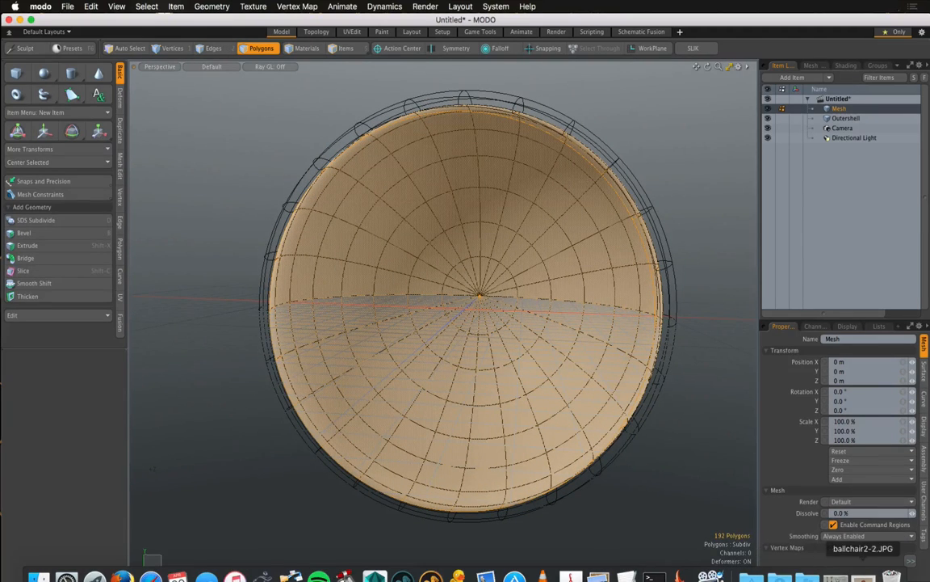
{"action": "left_click", "coordinate": [860, 575]}
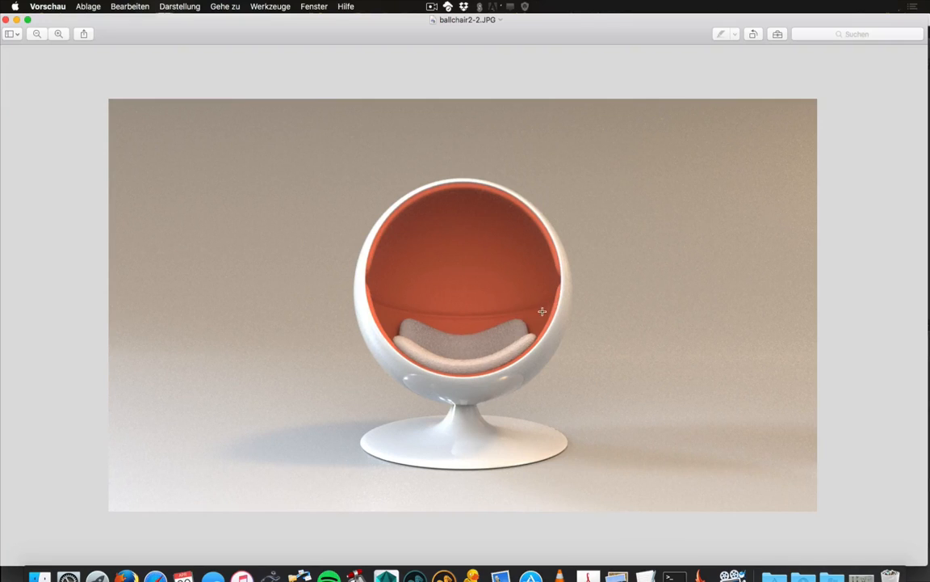
{"action": "key", "text": "super+Tab"}
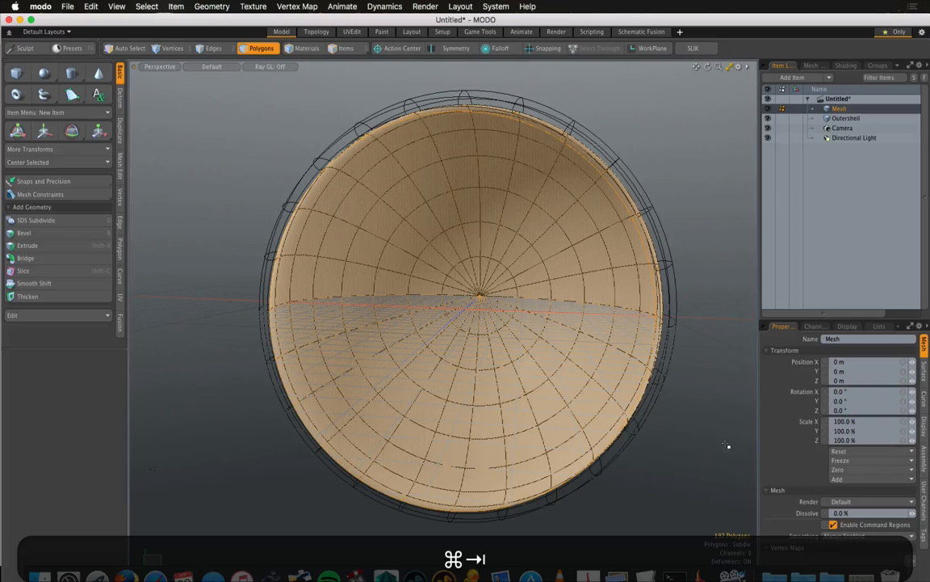
- Clear the selection and select the lower half of the pasted inner surface in the front view with the rectangle lasso
{"action": "left_click", "coordinate": [731, 243]}
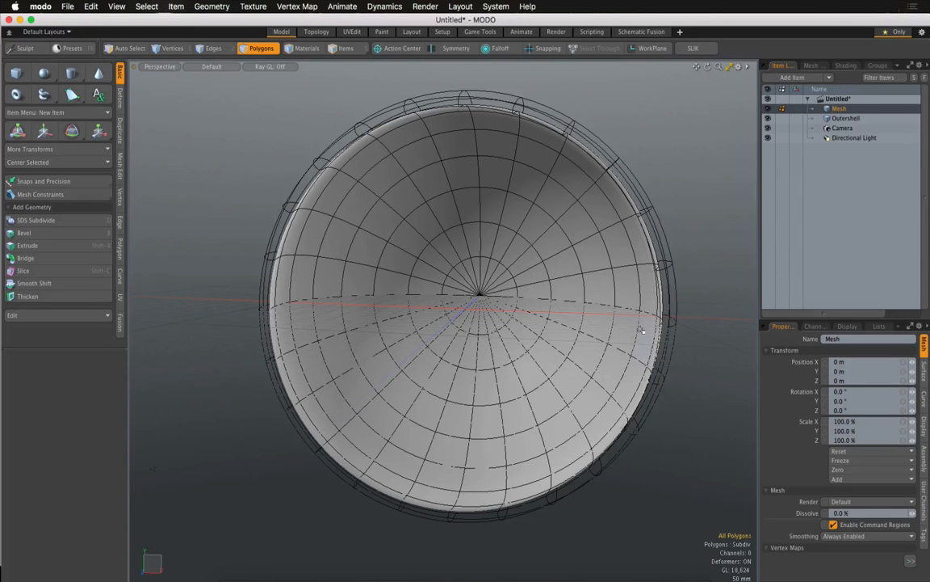
{"action": "left_click_drag", "start_coordinate": [700, 369], "coordinate": [695, 340], "text": "alt"}
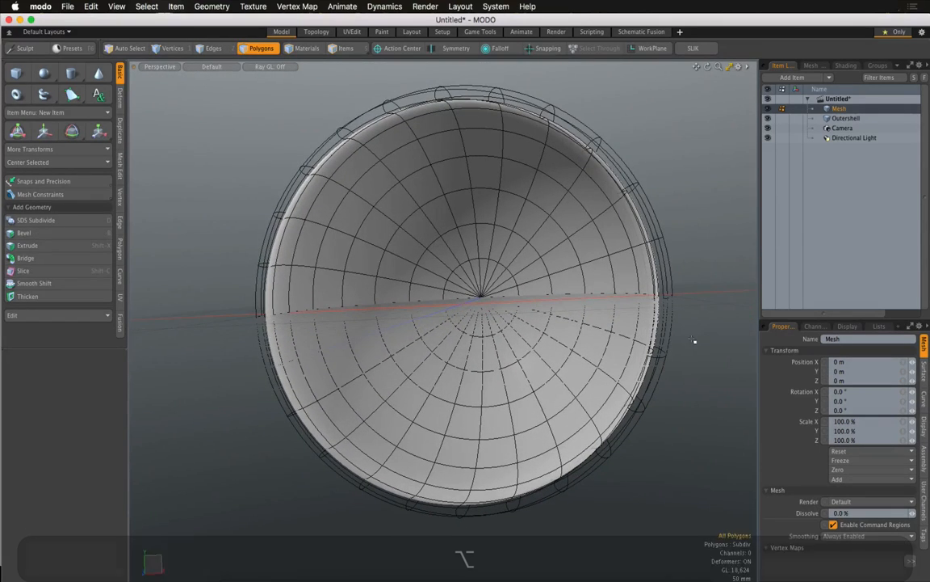
{"action": "key", "text": "2"}
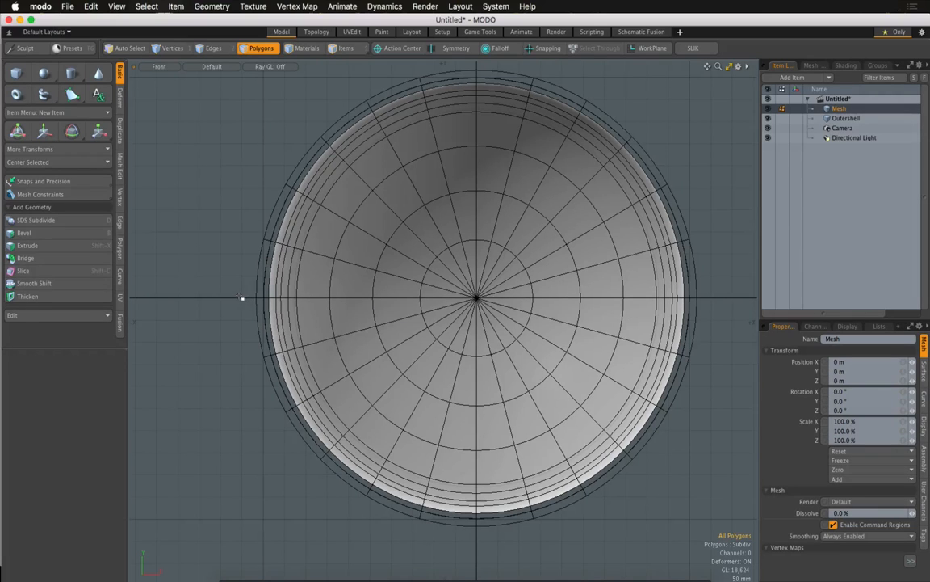
{"action": "left_click_drag", "start_coordinate": [242, 298], "coordinate": [714, 530]}
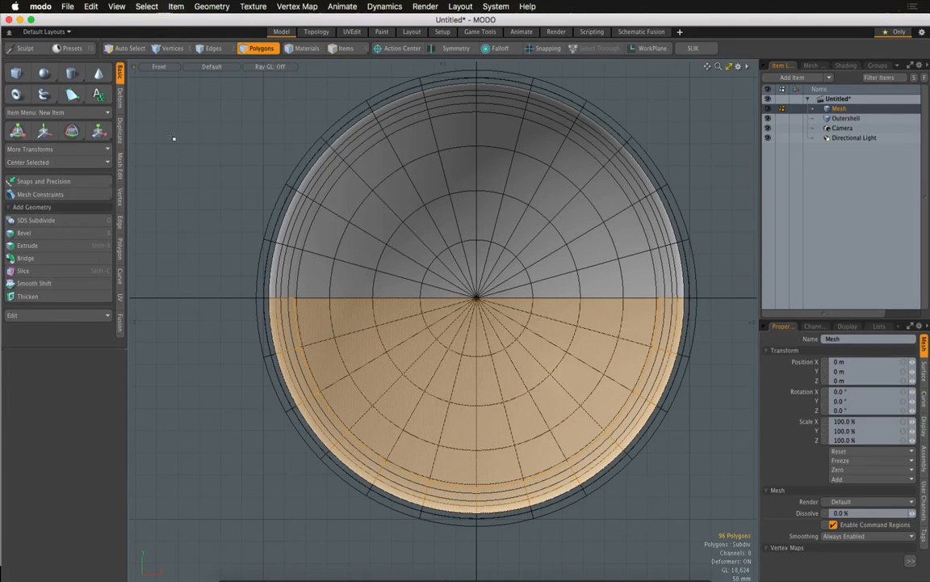
- Set the lasso style to Lasso and reselect the lower half of the inner surface with a freehand outline
{"action": "left_click", "coordinate": [147, 7]}
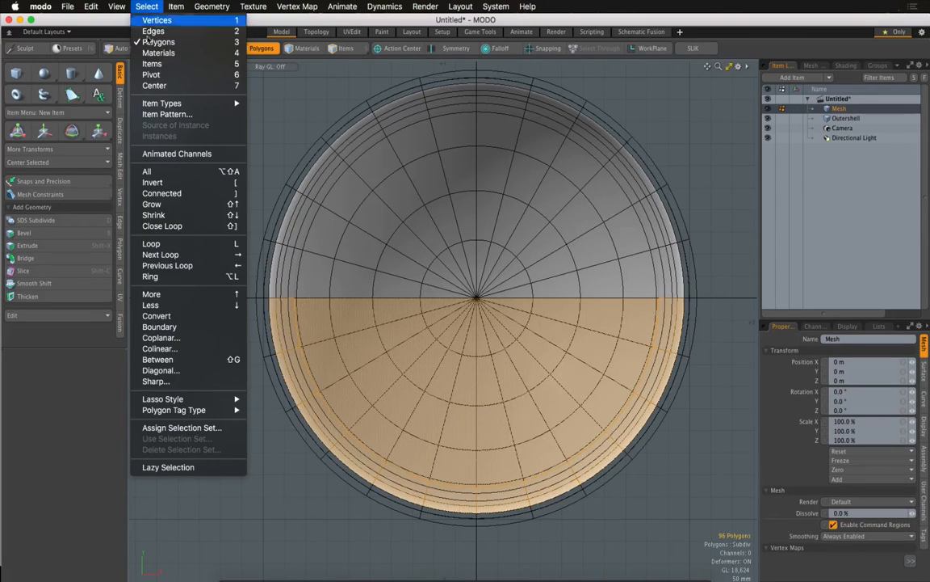
{"action": "mouse_move", "coordinate": [184, 400]}
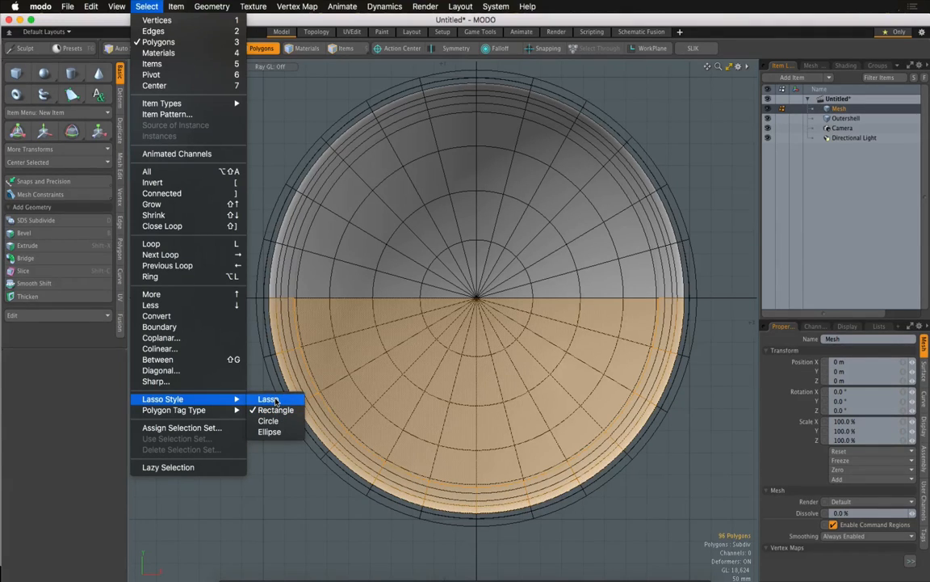
{"action": "left_click", "coordinate": [268, 400]}
{"action": "left_click", "coordinate": [217, 305]}
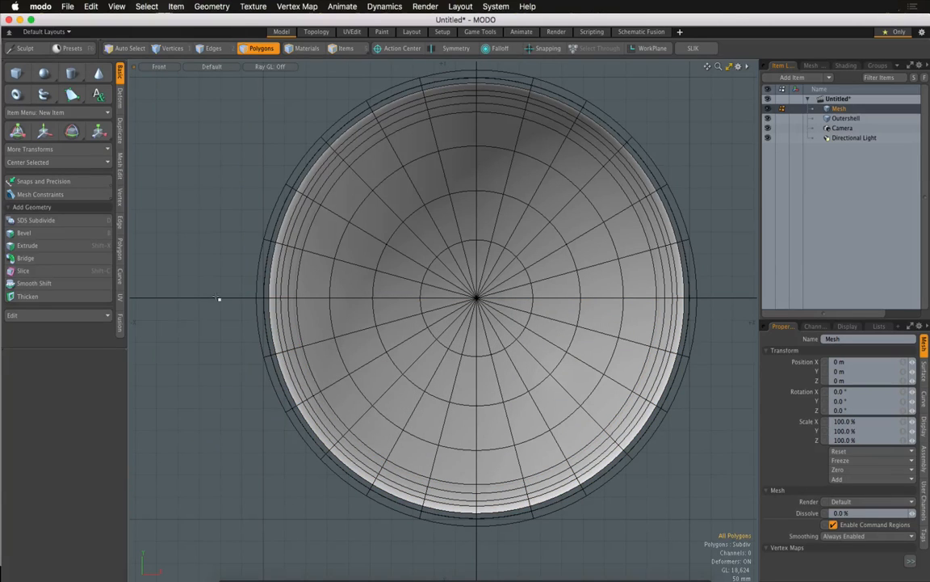
{"action": "mouse_move", "coordinate": [219, 298]}
{"action": "right_mouse_down"}
{"action": "mouse_move", "coordinate": [249, 475]}
{"action": "mouse_move", "coordinate": [520, 517]}
{"action": "mouse_move", "coordinate": [755, 453]}
{"action": "mouse_move", "coordinate": [749, 286]}
{"action": "mouse_move", "coordinate": [714, 290]}
{"action": "right_mouse_up"}
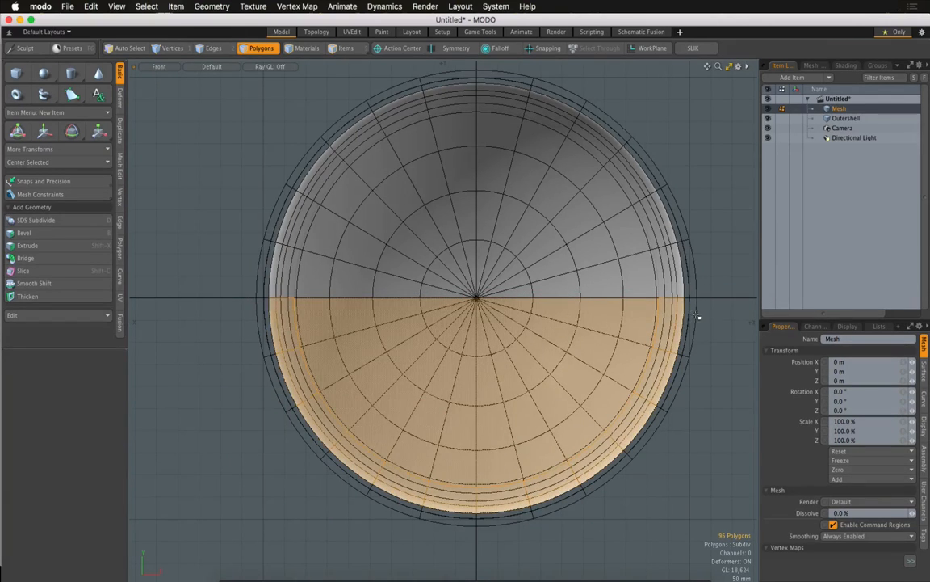
- Clear the selection and reselect the lower half of the inner surface with the freehand lasso, adding the polygons missed by the first outline
{"action": "right_click", "coordinate": [228, 292]}
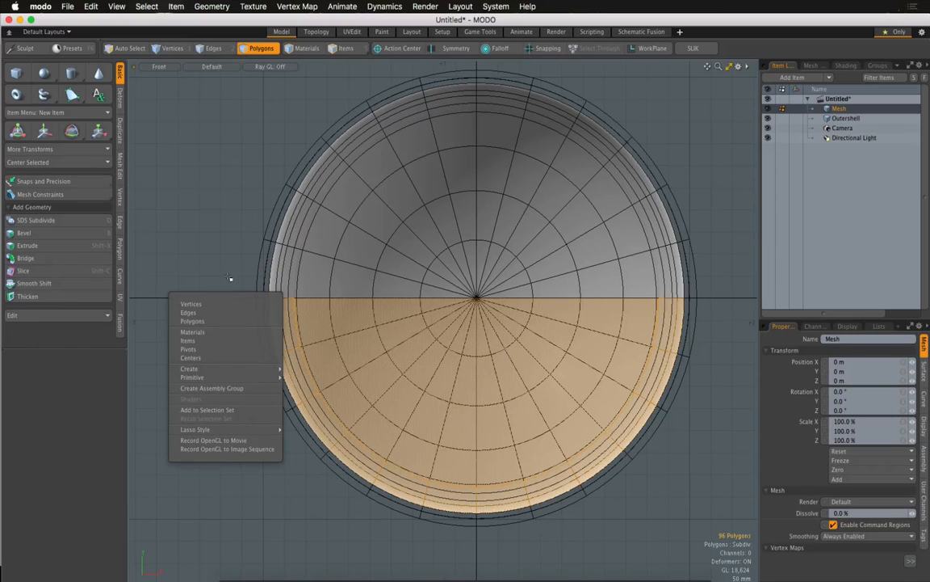
{"action": "left_click", "coordinate": [219, 287]}
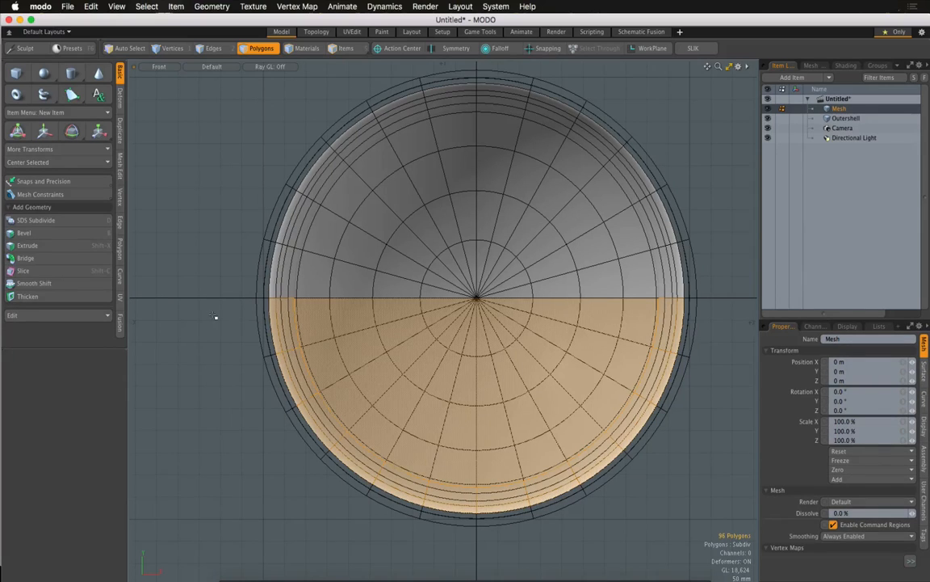
{"action": "key", "text": "super+z"}
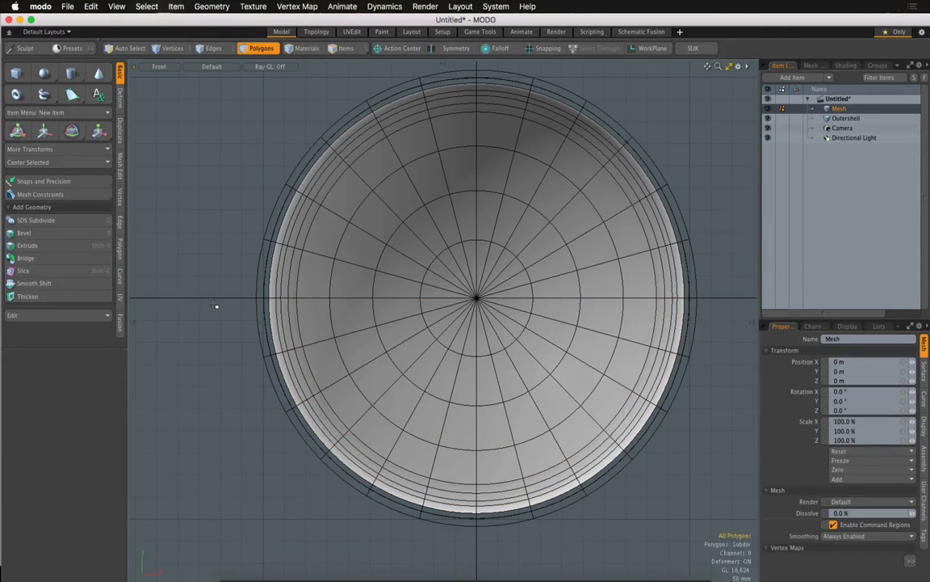
{"action": "mouse_move", "coordinate": [214, 309]}
{"action": "right_mouse_down"}
{"action": "mouse_move", "coordinate": [530, 316]}
{"action": "mouse_move", "coordinate": [768, 349]}
{"action": "mouse_move", "coordinate": [555, 544]}
{"action": "mouse_move", "coordinate": [235, 480]}
{"action": "mouse_move", "coordinate": [222, 428]}
{"action": "right_mouse_up"}
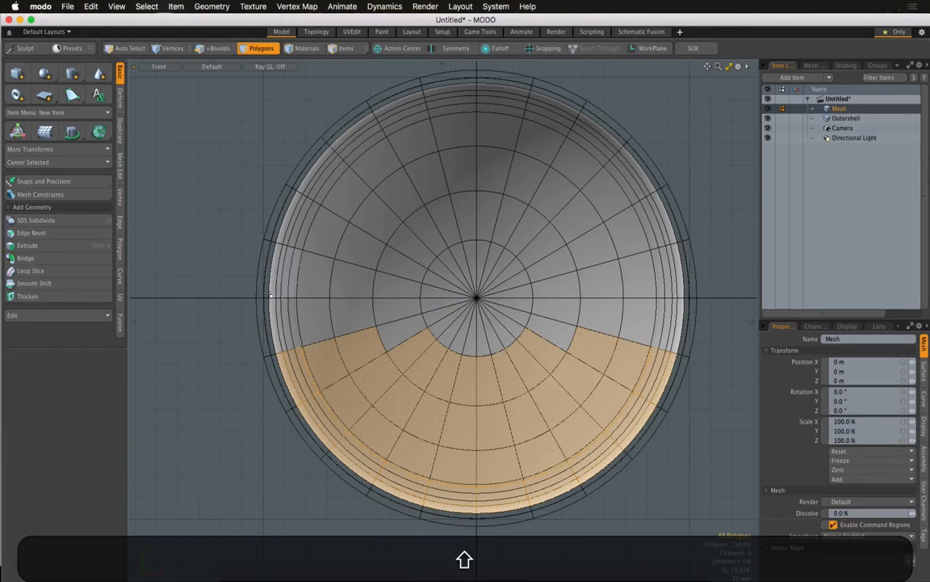
{"action": "mouse_move", "coordinate": [244, 291]}
{"action": "right_mouse_down", "text": "shift"}
{"action": "mouse_move", "coordinate": [264, 348]}
{"action": "mouse_move", "coordinate": [550, 446]}
{"action": "mouse_move", "coordinate": [679, 290]}
{"action": "mouse_move", "coordinate": [630, 253]}
{"action": "right_mouse_up", "text": "shift"}
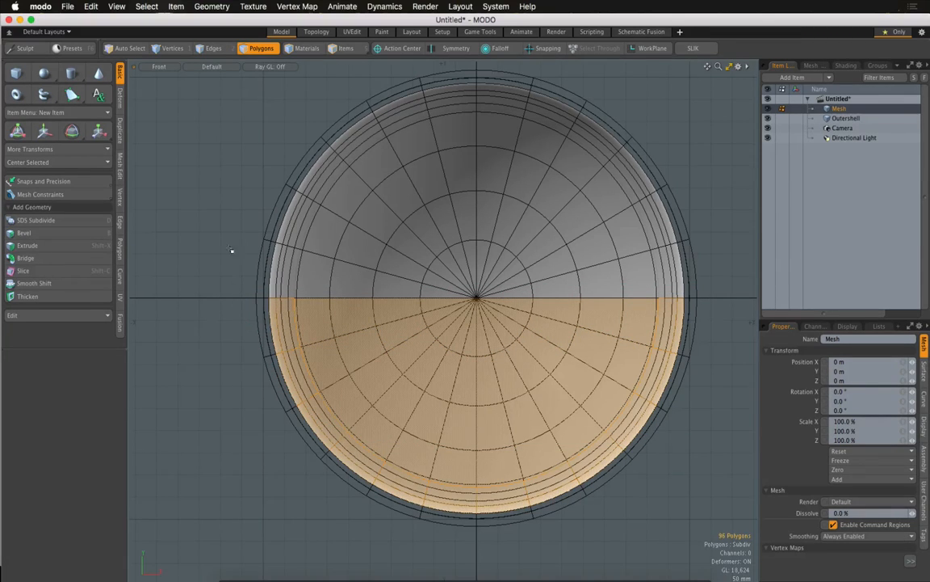
- Extend the lasso selection above the centre line, then deselect those extra polygons so only the lower half stays selected
{"action": "mouse_move", "coordinate": [231, 251]}
{"action": "right_mouse_down", "text": "shift"}
{"action": "mouse_move", "coordinate": [242, 315]}
{"action": "mouse_move", "coordinate": [439, 293]}
{"action": "mouse_move", "coordinate": [279, 219]}
{"action": "right_mouse_up", "text": "shift"}
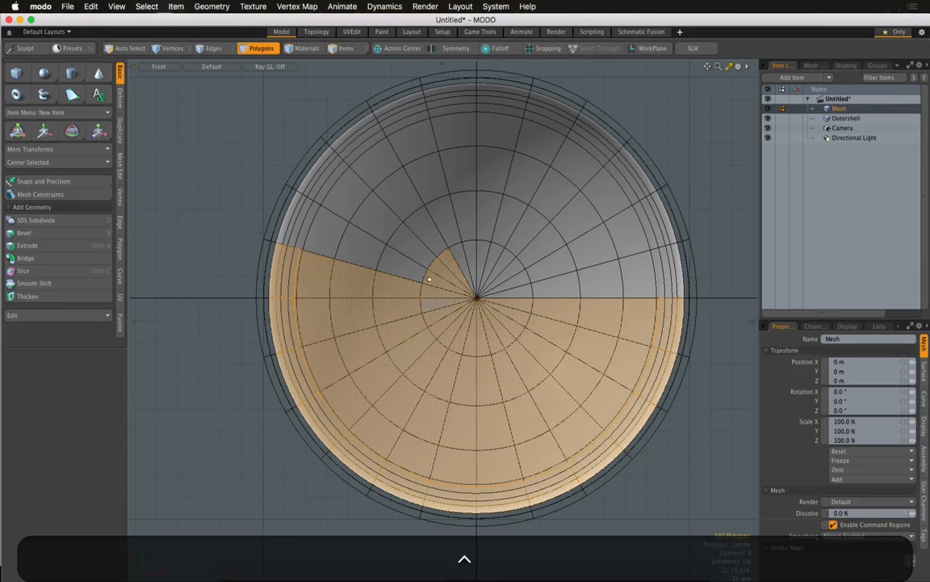
{"action": "mouse_move", "coordinate": [428, 272]}
{"action": "right_mouse_down", "text": "ctrl"}
{"action": "mouse_move", "coordinate": [400, 234]}
{"action": "mouse_move", "coordinate": [388, 262]}
{"action": "mouse_move", "coordinate": [413, 290]}
{"action": "mouse_move", "coordinate": [286, 272]}
{"action": "right_mouse_up", "text": "ctrl"}
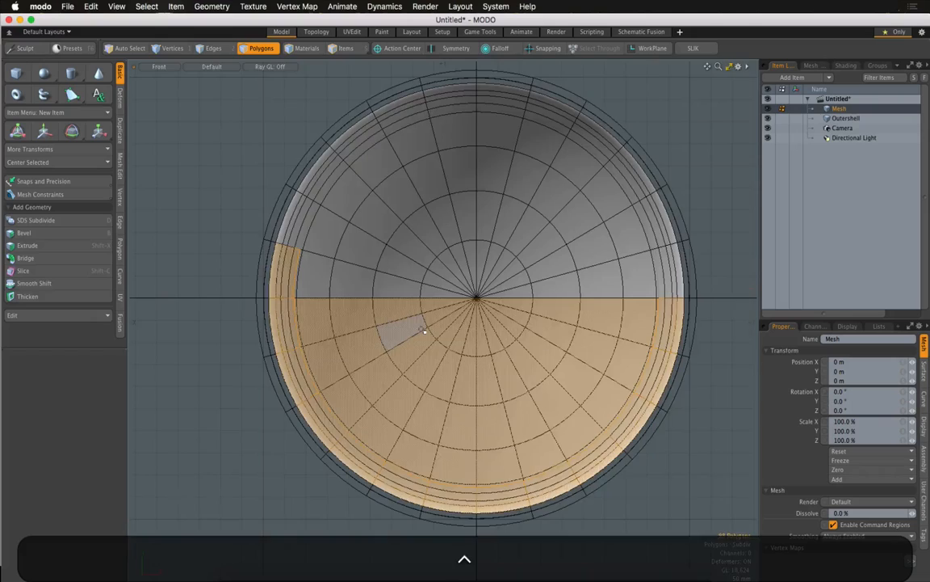
{"action": "key", "text": "period"}
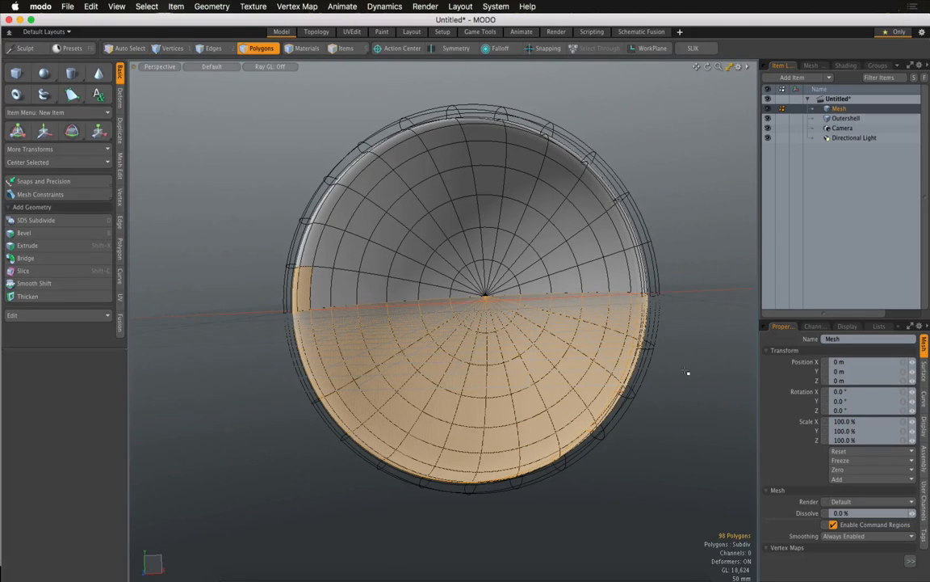
{"action": "left_click_drag", "start_coordinate": [689, 352], "coordinate": [669, 376], "text": "alt"}
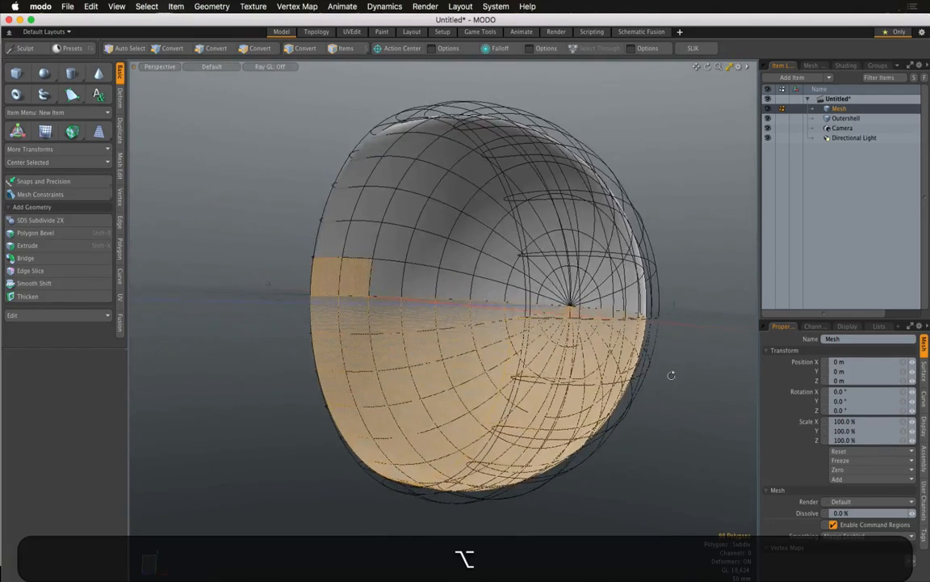
{"action": "left_click", "coordinate": [332, 273], "text": "ctrl"}
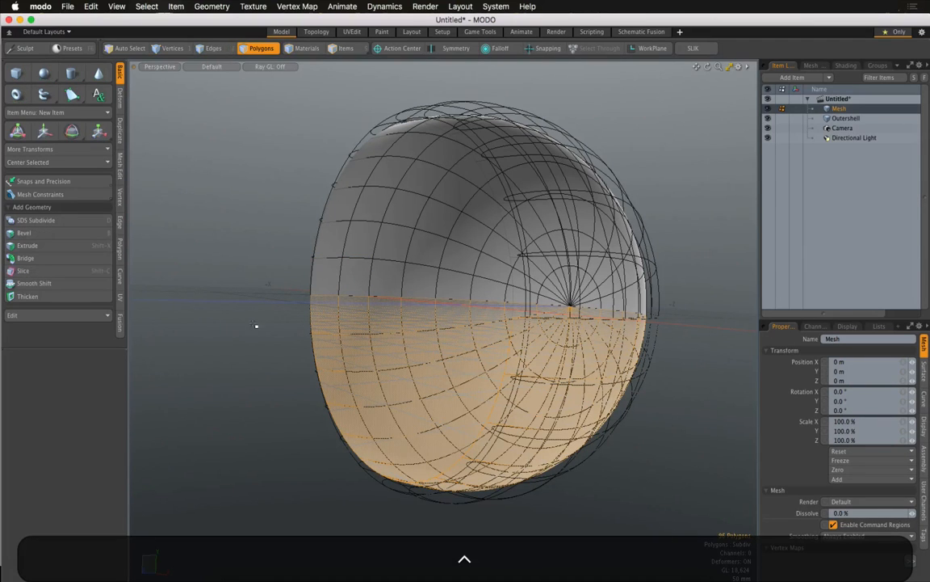
- Delete the selected lower half of the inner surface in the front view
{"action": "key", "text": "shift"}
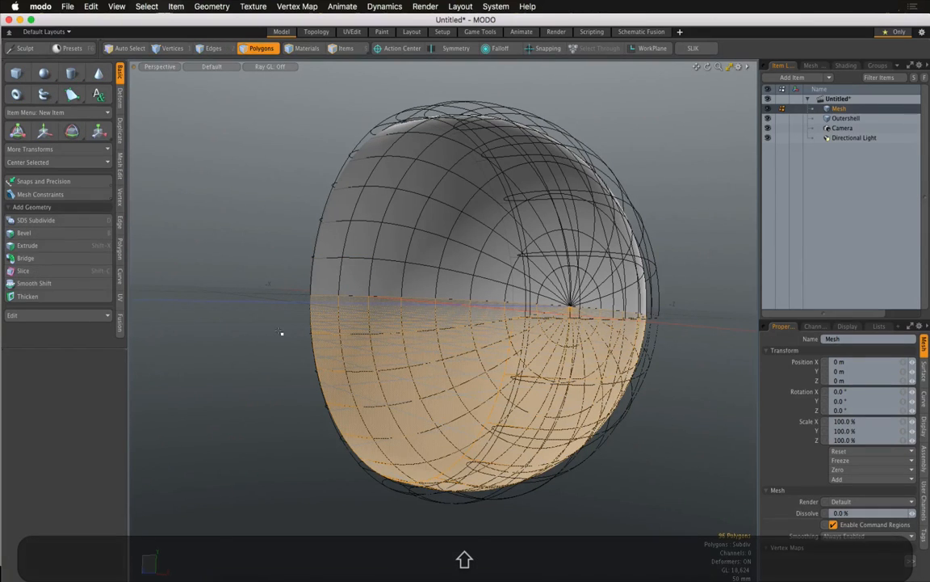
{"action": "key", "text": "3"}
{"action": "key", "text": "2"}
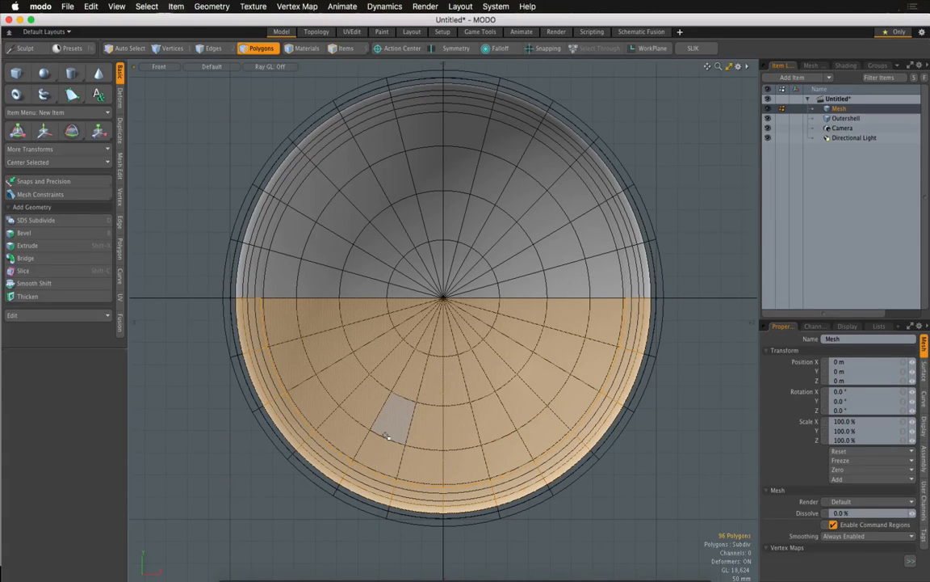
{"action": "key", "text": "BackSpace"}
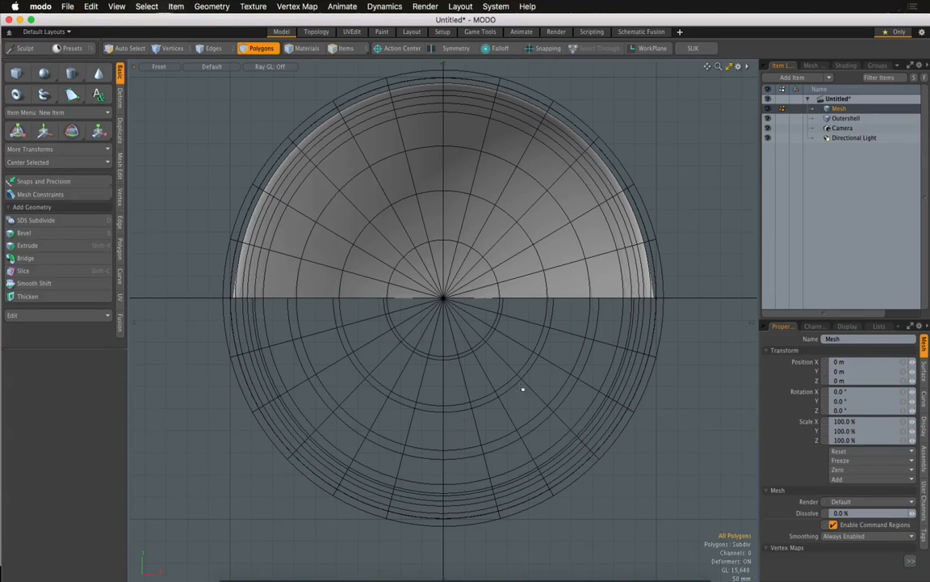
- Inspect the remaining upper half, compare it with the reference image ballchair2-2.JPG in Preview, and return to MODO
{"action": "left_click_drag", "start_coordinate": [523, 389], "coordinate": [357, 108], "text": "alt"}
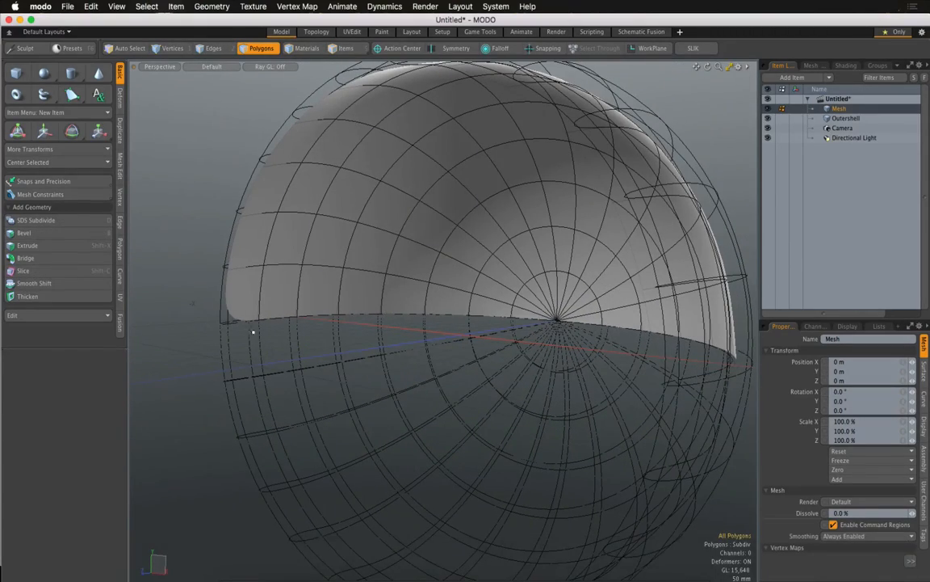
{"action": "left_click", "coordinate": [552, 570]}
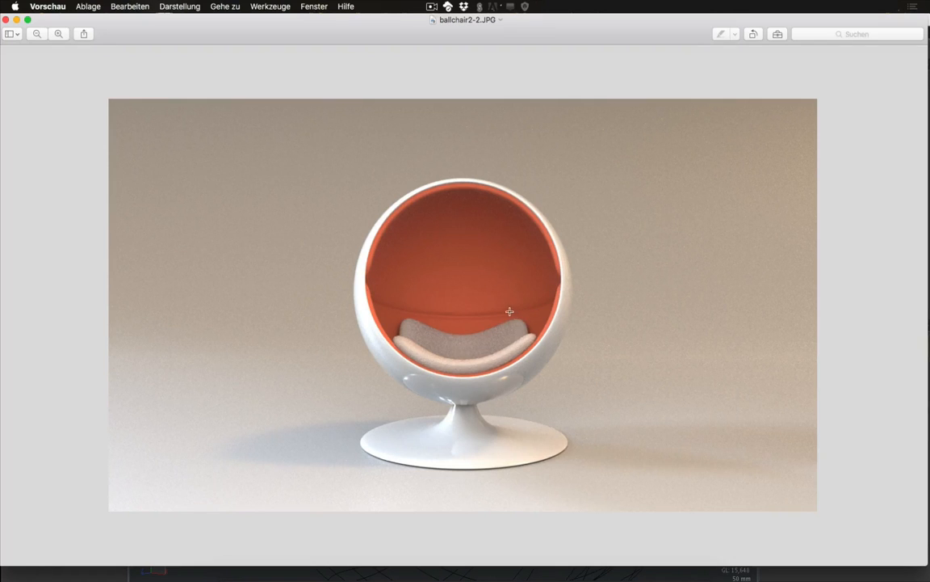
{"action": "key", "text": "super+Tab"}
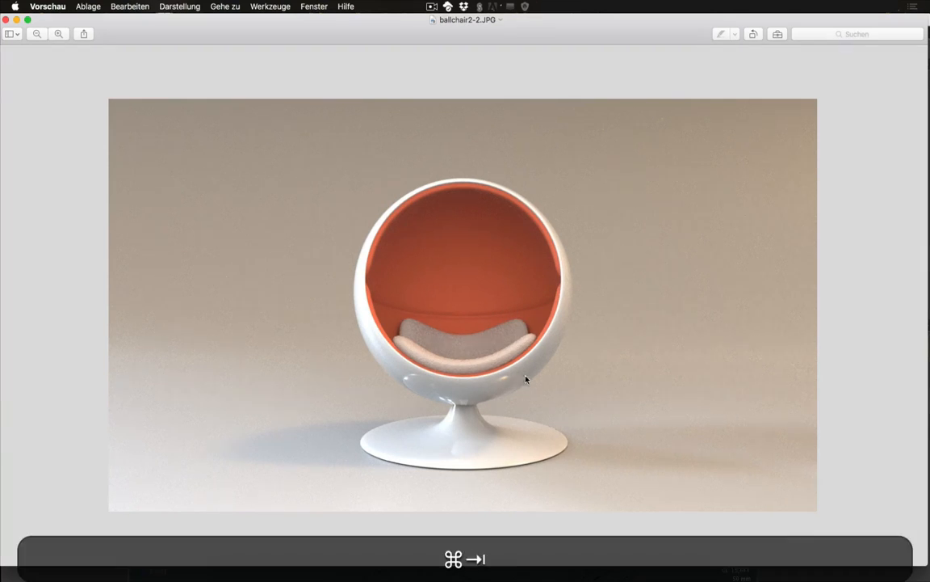
{"action": "left_click_drag", "start_coordinate": [469, 409], "coordinate": [452, 372], "text": "alt"}
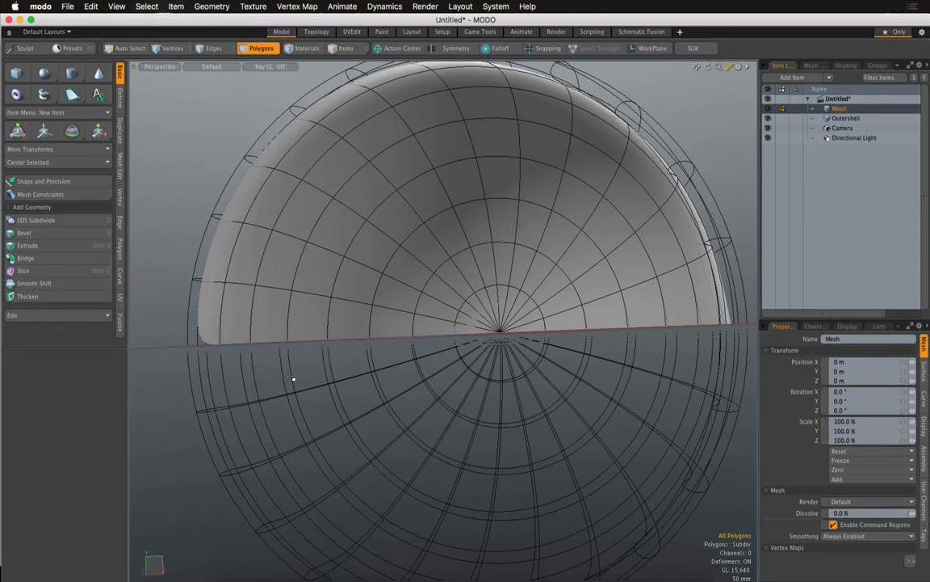
- Bevel all polygons of the upper half as a group with a 20 mm shift and a 6 mm inset
{"action": "left_click", "coordinate": [54, 232]}
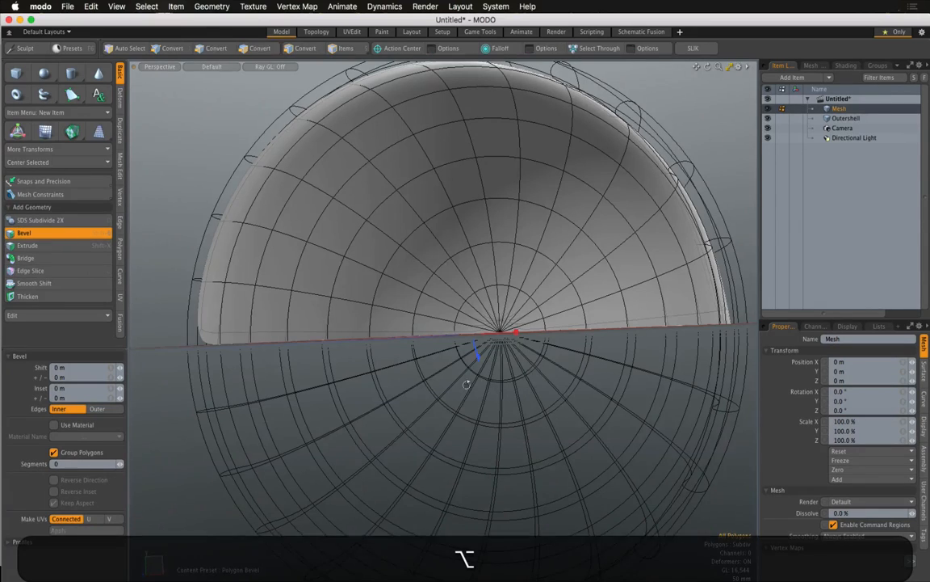
{"action": "mouse_move", "coordinate": [488, 379]}
{"action": "left_mouse_down", "text": "alt"}
{"action": "mouse_move", "coordinate": [499, 386]}
{"action": "mouse_move", "coordinate": [489, 397]}
{"action": "left_mouse_up", "text": "alt"}
{"action": "key", "text": "3"}
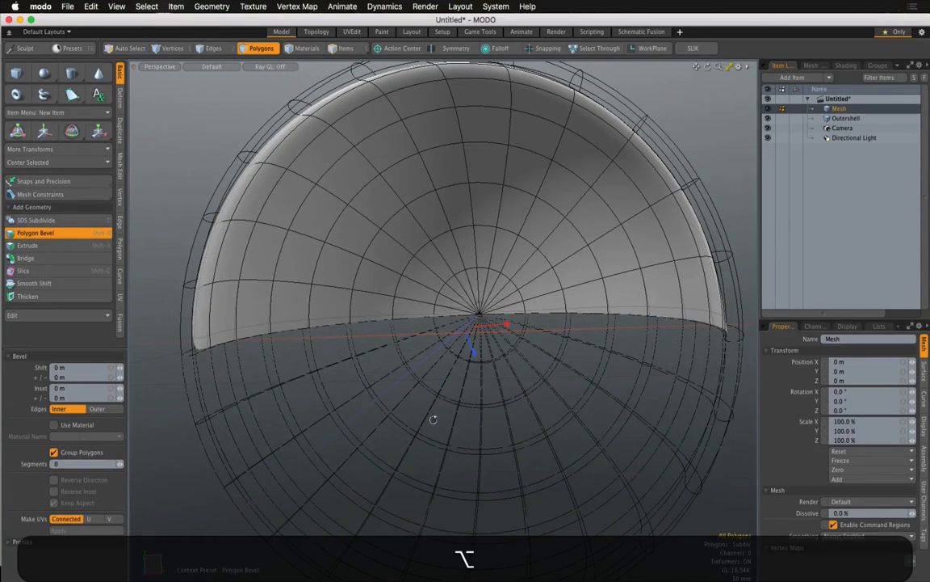
{"action": "left_click_drag", "start_coordinate": [433, 419], "coordinate": [438, 394], "text": "alt"}
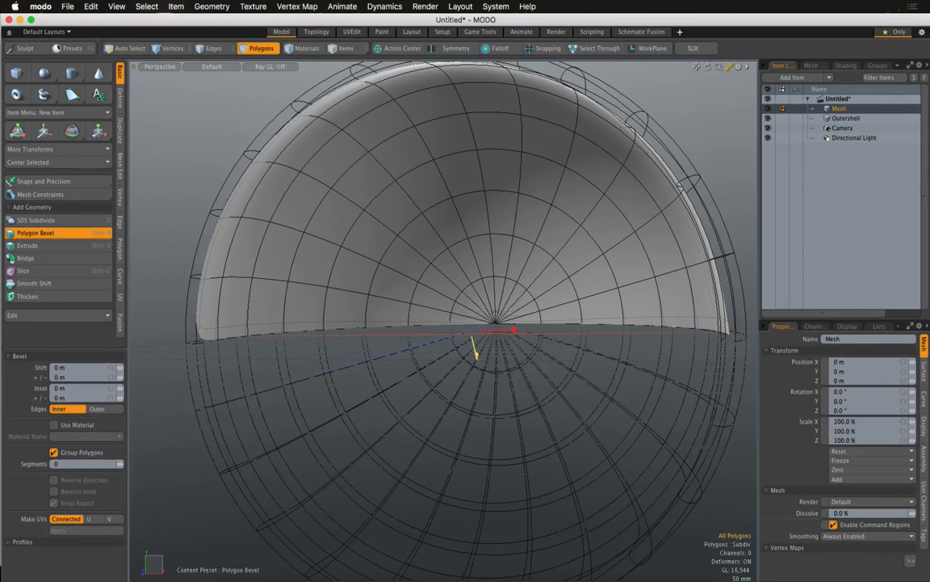
{"action": "left_click_drag", "start_coordinate": [476, 355], "coordinate": [323, 396]}
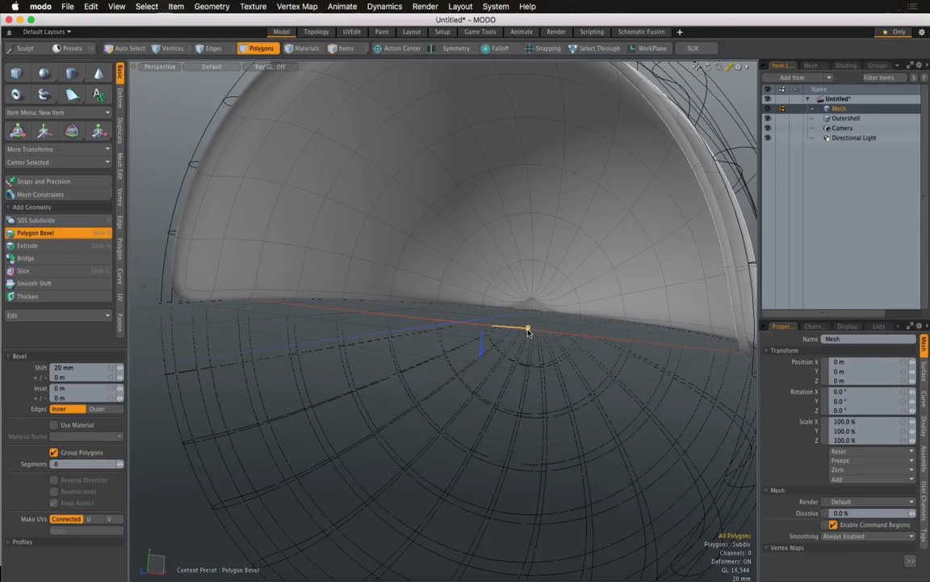
{"action": "left_click_drag", "start_coordinate": [528, 328], "coordinate": [527, 328]}
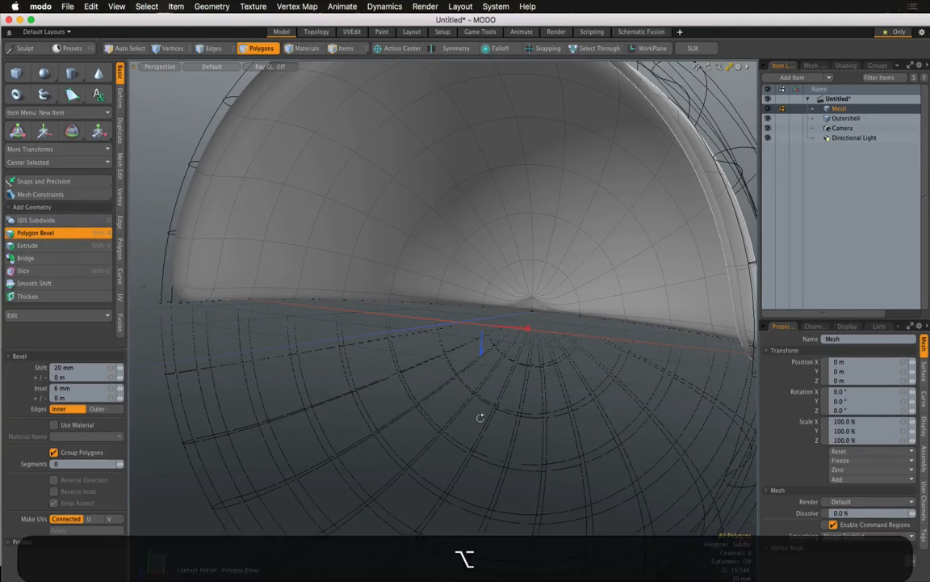
- Inspect the beveled rim and lower edge from several angles, with subdivision switched off and back on
{"action": "left_click_drag", "start_coordinate": [480, 418], "coordinate": [415, 411], "text": "alt"}
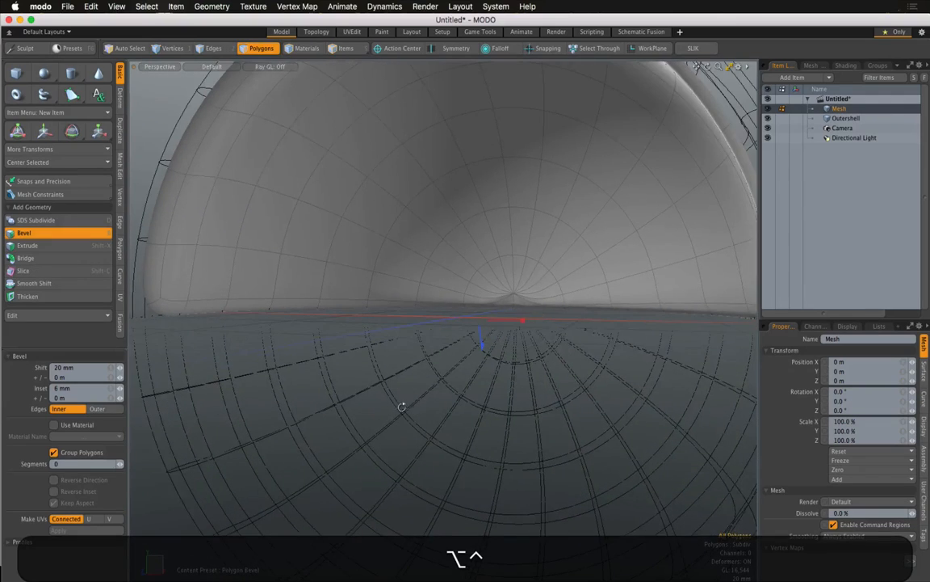
{"action": "left_click_drag", "start_coordinate": [361, 367], "coordinate": [482, 406], "text": "ctrl+alt"}
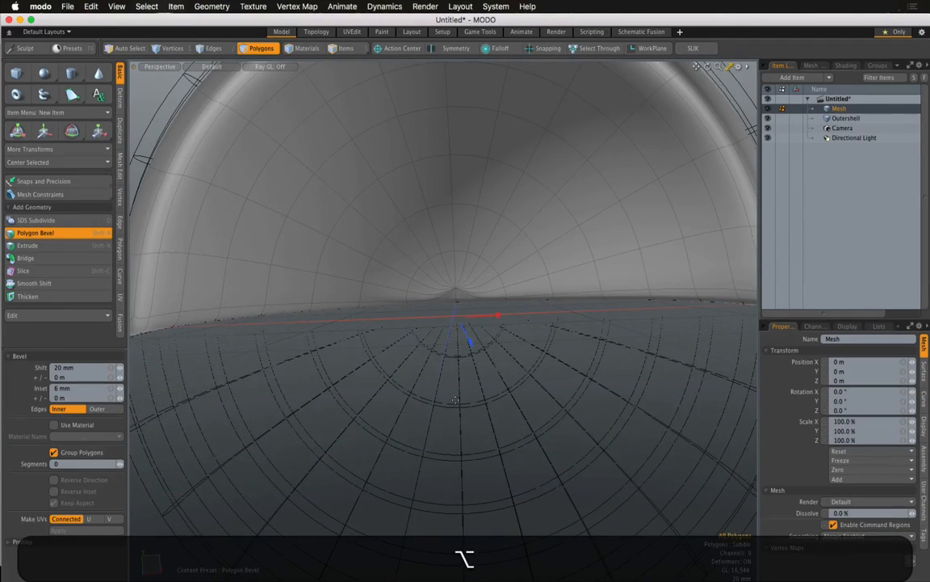
{"action": "key", "text": "Tab"}
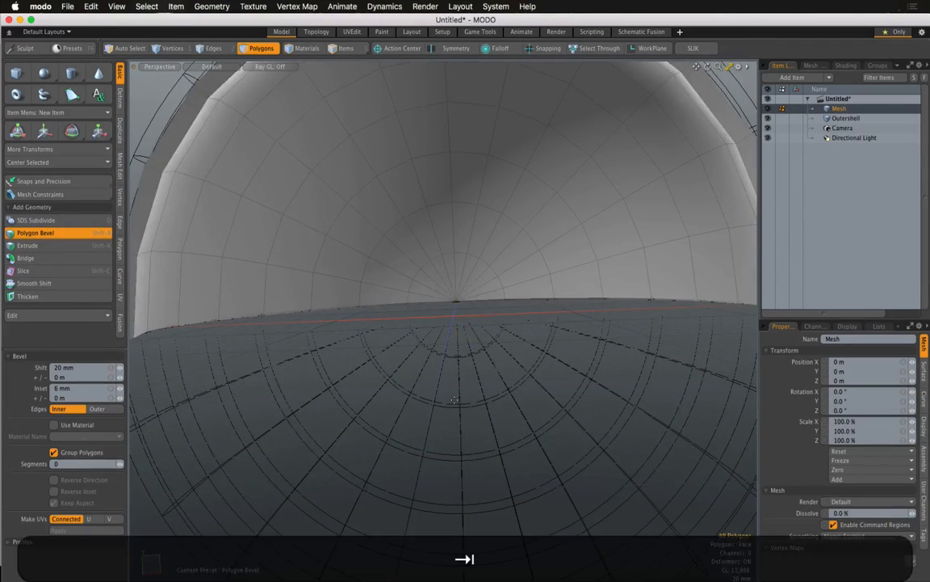
{"action": "left_click_drag", "start_coordinate": [374, 390], "coordinate": [315, 361], "text": "alt"}
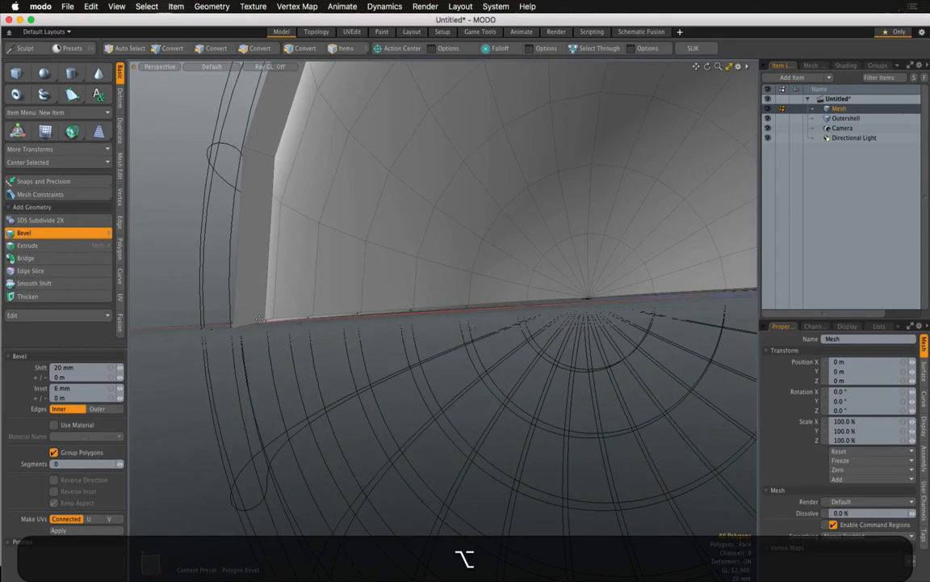
{"action": "left_click_drag", "start_coordinate": [267, 332], "coordinate": [455, 367], "text": "ctrl+alt"}
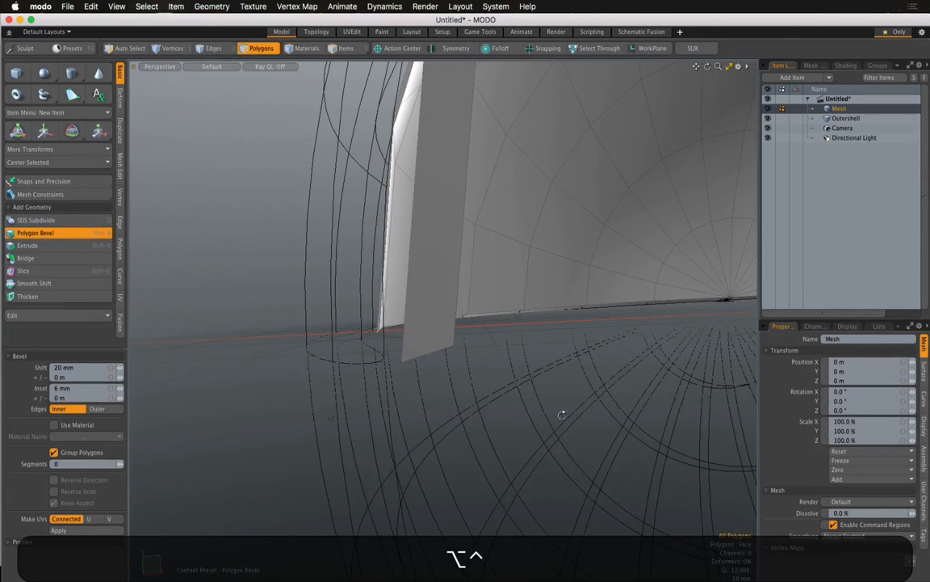
{"action": "left_click_drag", "start_coordinate": [562, 414], "coordinate": [403, 410], "text": "alt"}
{"action": "left_click_drag", "start_coordinate": [404, 410], "coordinate": [176, 406], "text": "alt+shift"}
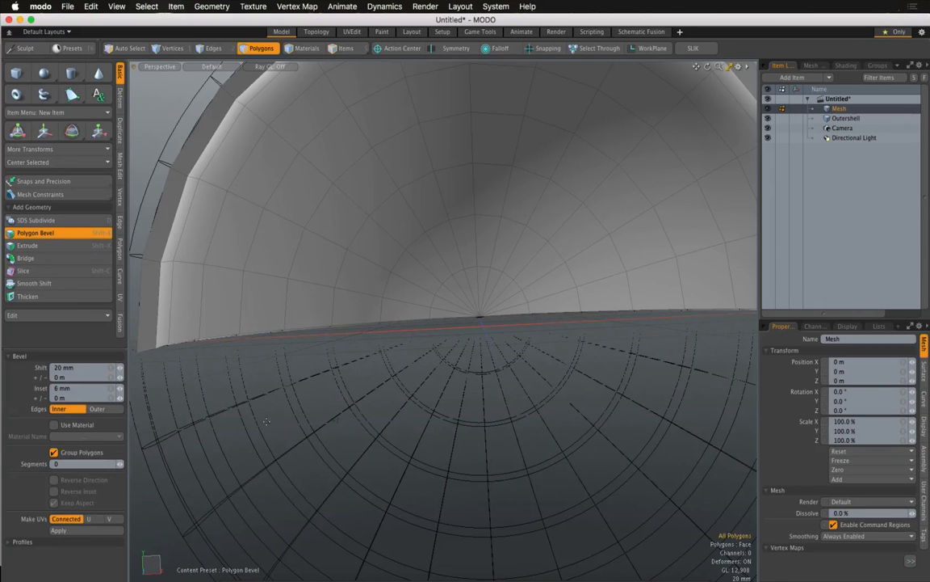
{"action": "key", "text": "Tab"}
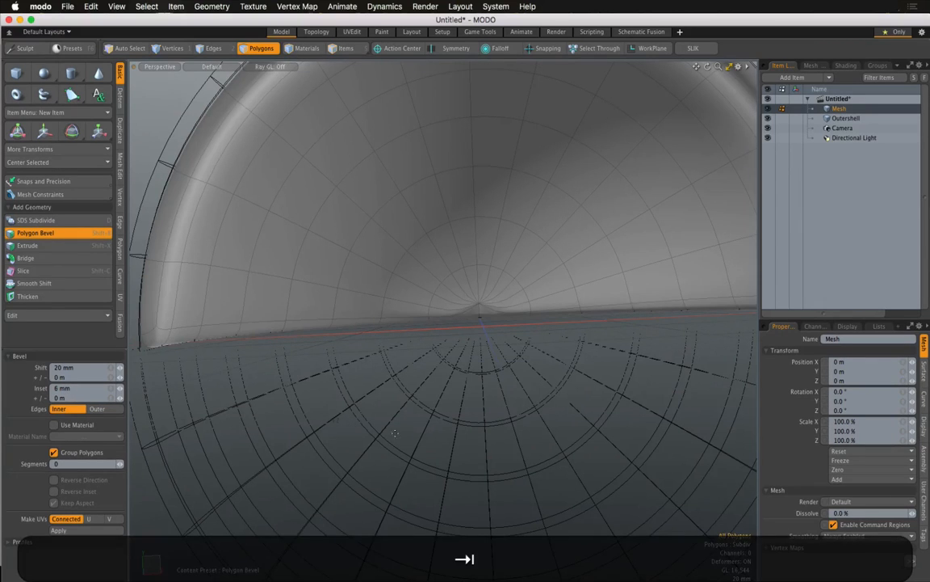
{"action": "left_click_drag", "start_coordinate": [406, 405], "coordinate": [403, 405], "text": "ctrl+alt"}
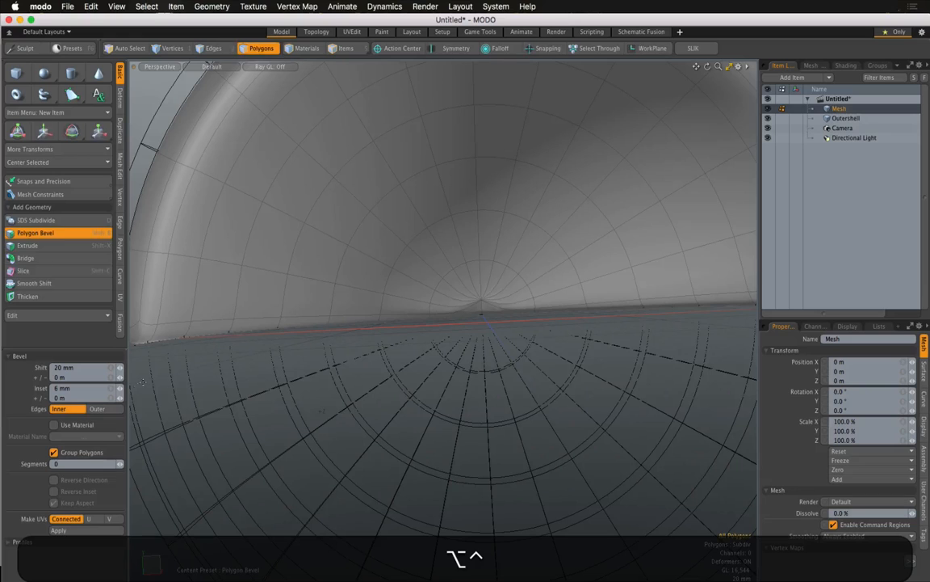
- Set the bevel inset to 9.1 mm and drop the Bevel tool
{"action": "left_click_drag", "start_coordinate": [120, 389], "coordinate": [125, 389]}
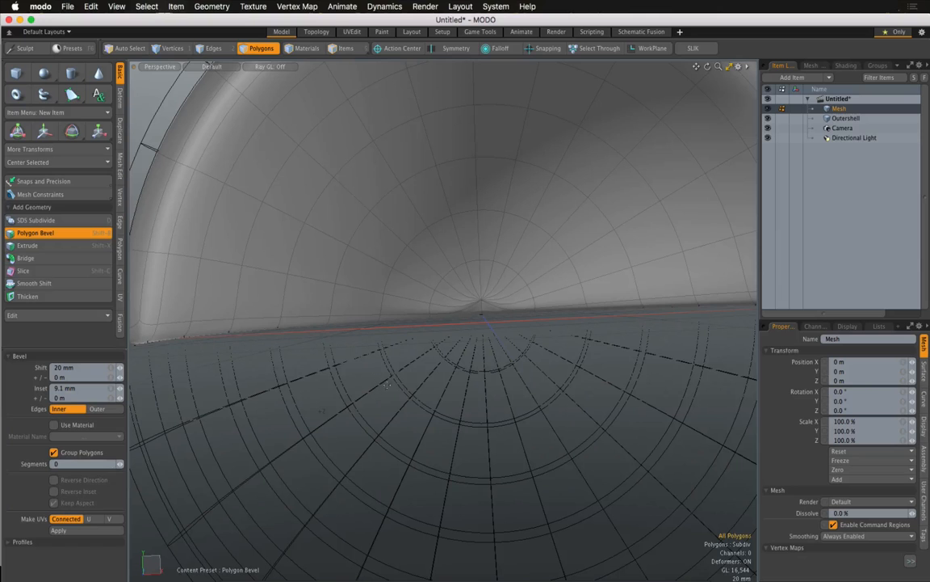
{"action": "left_click_drag", "start_coordinate": [451, 389], "coordinate": [436, 404], "text": "alt"}
{"action": "key", "text": "Escape"}
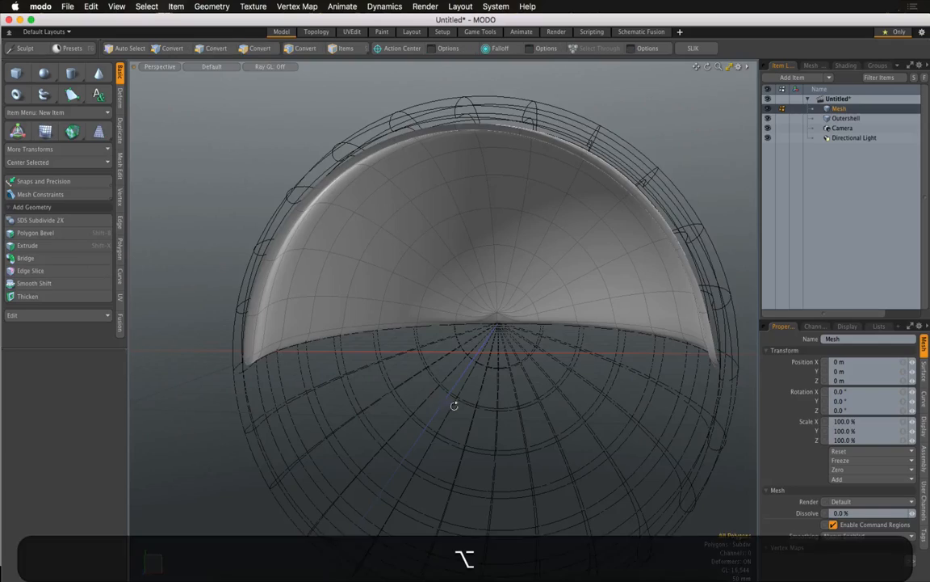
- Start mirroring the upper half across the X axis, placing the mirror centre at about X -204 mm, Y -56 mm
{"action": "left_click_drag", "start_coordinate": [453, 404], "coordinate": [457, 370], "text": "alt"}
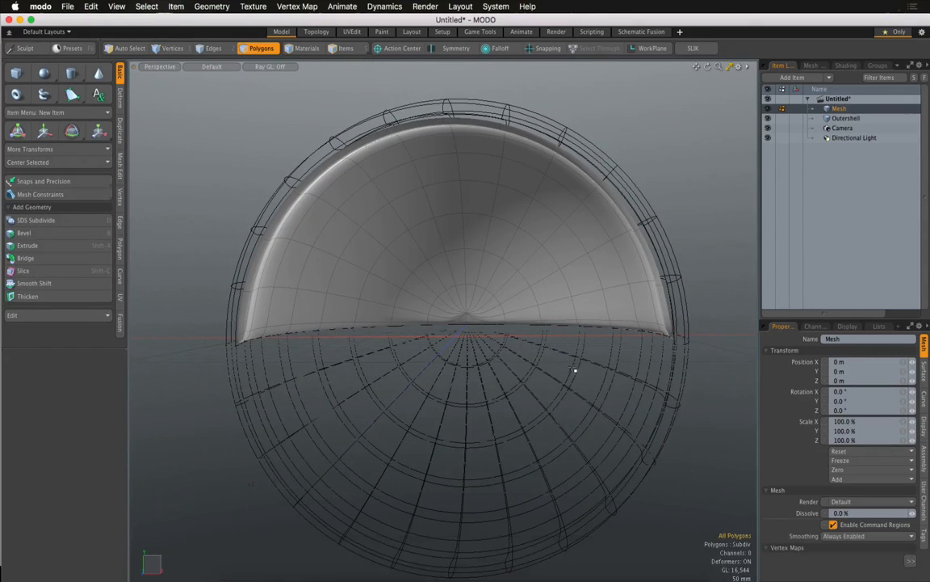
{"action": "left_click", "coordinate": [120, 129]}
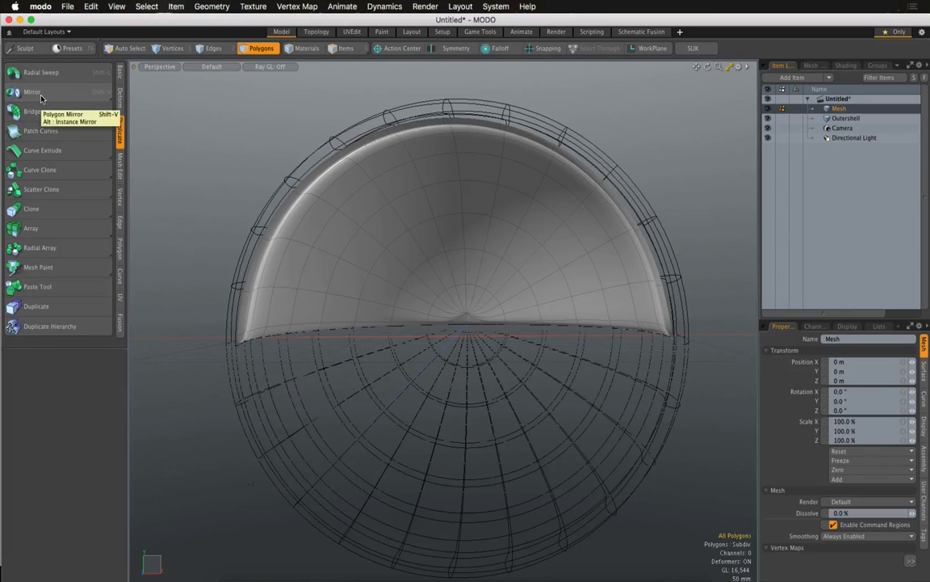
{"action": "key", "text": "shift"}
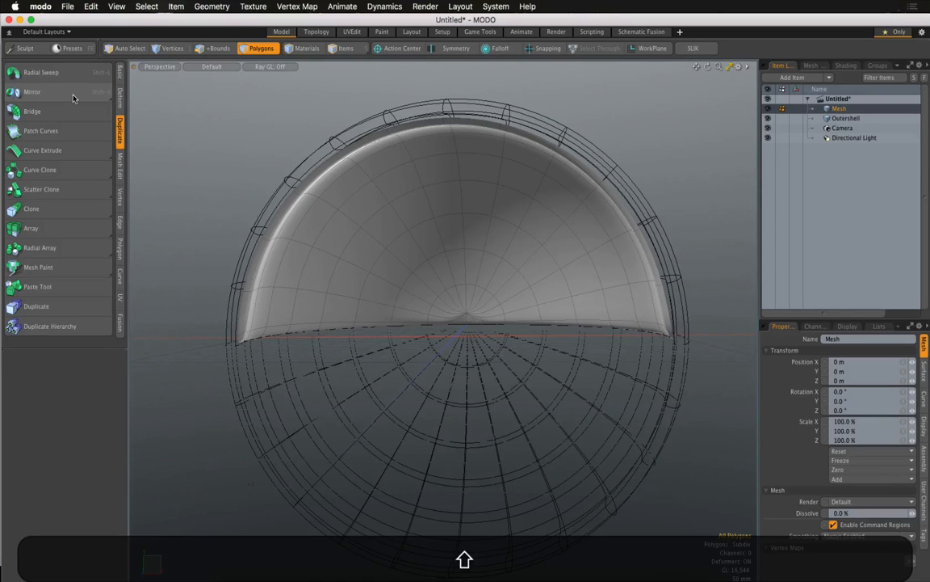
{"action": "key", "text": "shift+v"}
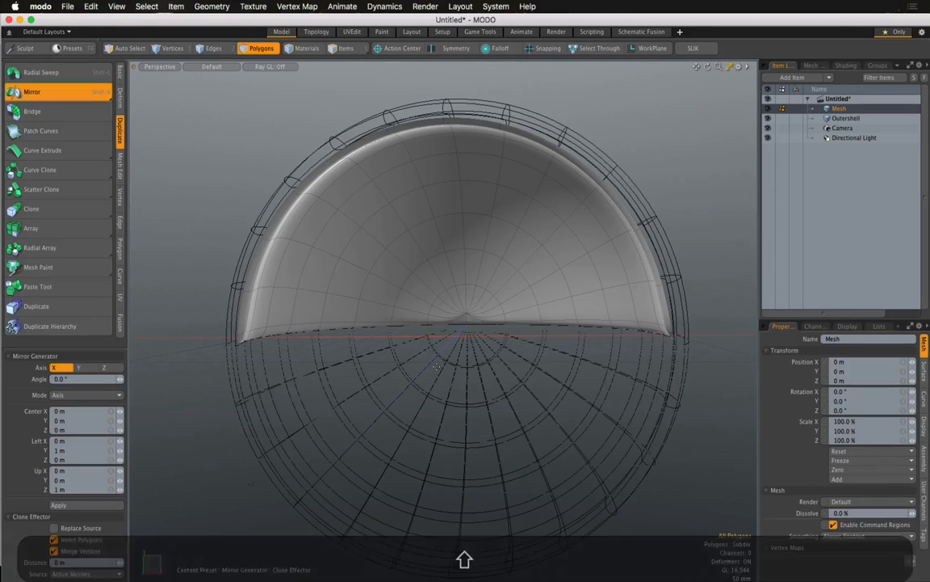
{"action": "left_click_drag", "start_coordinate": [440, 359], "coordinate": [405, 398]}
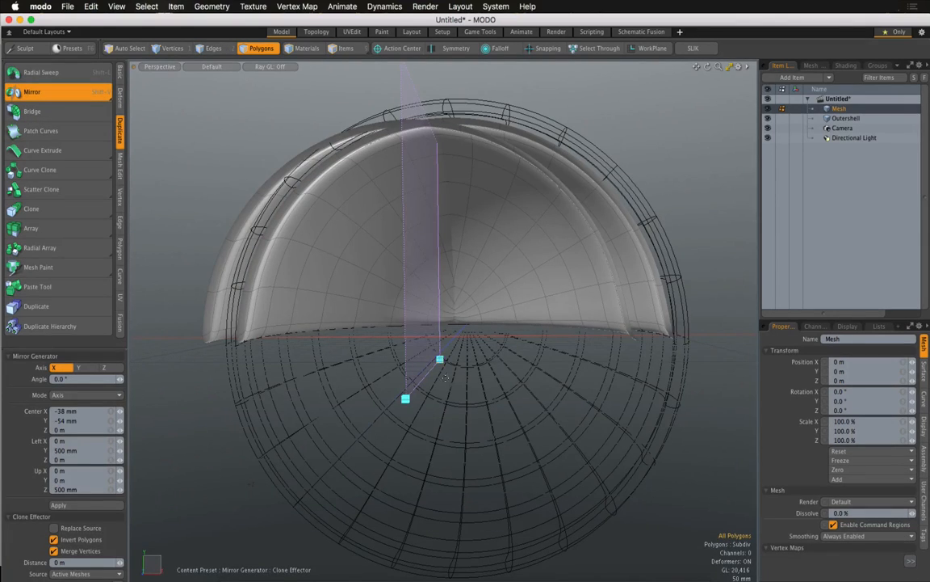
{"action": "mouse_move", "coordinate": [468, 390]}
{"action": "left_mouse_down", "text": "alt"}
{"action": "mouse_move", "coordinate": [458, 403]}
{"action": "mouse_move", "coordinate": [477, 403]}
{"action": "left_mouse_up", "text": "alt"}
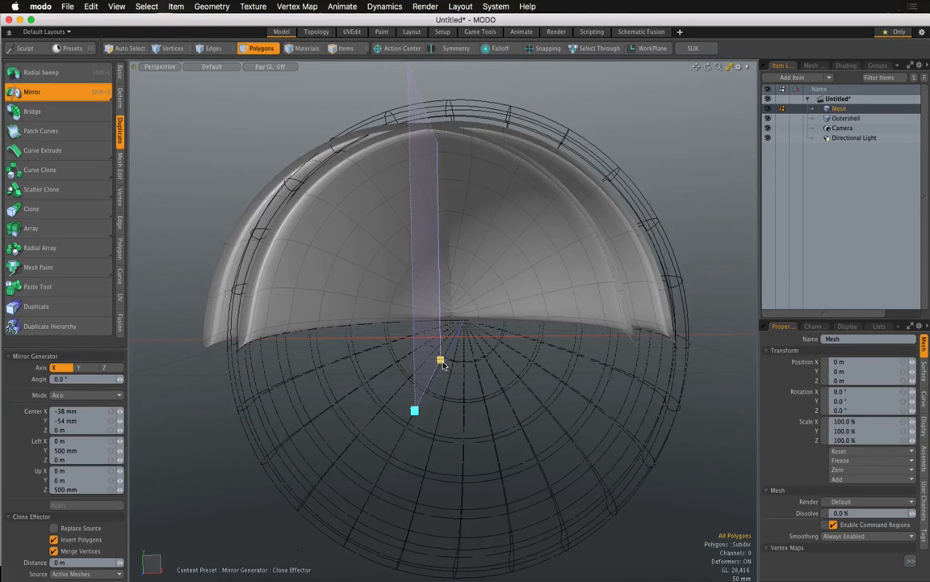
{"action": "left_click_drag", "start_coordinate": [442, 366], "coordinate": [382, 360]}
{"action": "left_click_drag", "start_coordinate": [408, 402], "coordinate": [434, 409], "text": "alt"}
{"action": "left_click_drag", "start_coordinate": [434, 409], "coordinate": [405, 428], "text": "ctrl+alt"}
{"action": "left_click_drag", "start_coordinate": [396, 387], "coordinate": [437, 385], "text": "alt+shift"}
{"action": "left_click_drag", "start_coordinate": [436, 385], "coordinate": [420, 366], "text": "alt"}
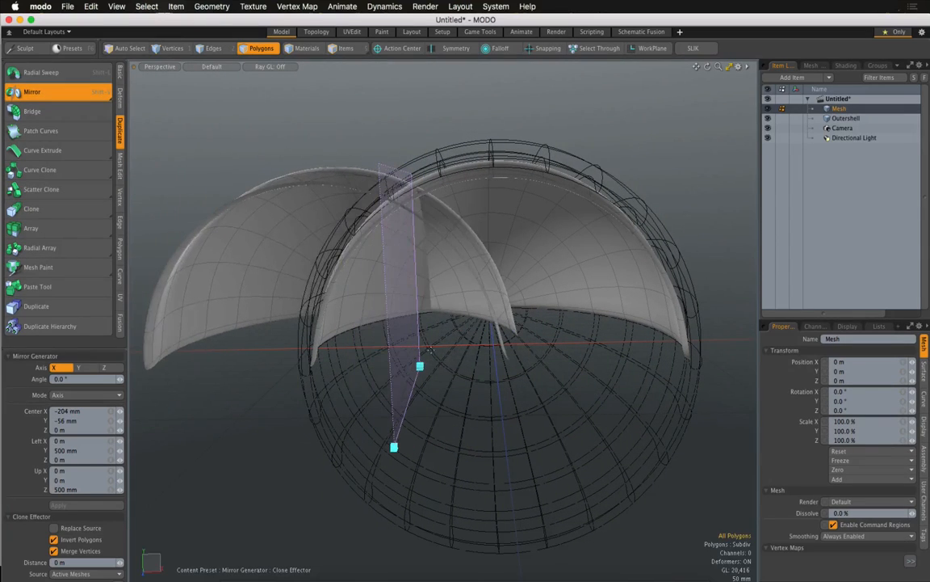
{"action": "left_click_drag", "start_coordinate": [533, 368], "coordinate": [508, 359], "text": "alt"}
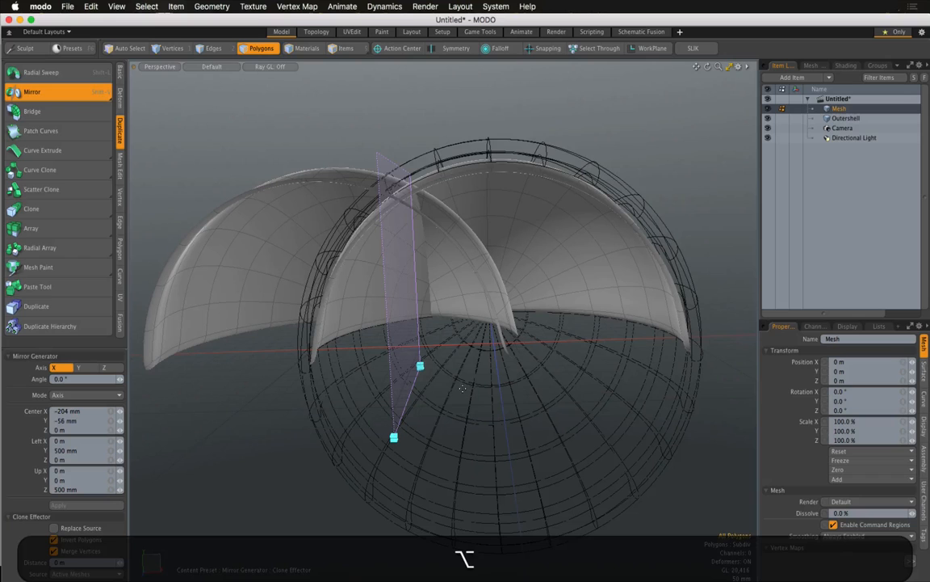
- Switch the mirror axis to Y and move the mirror centre up to about Y -4 mm
{"action": "left_click", "coordinate": [81, 367]}
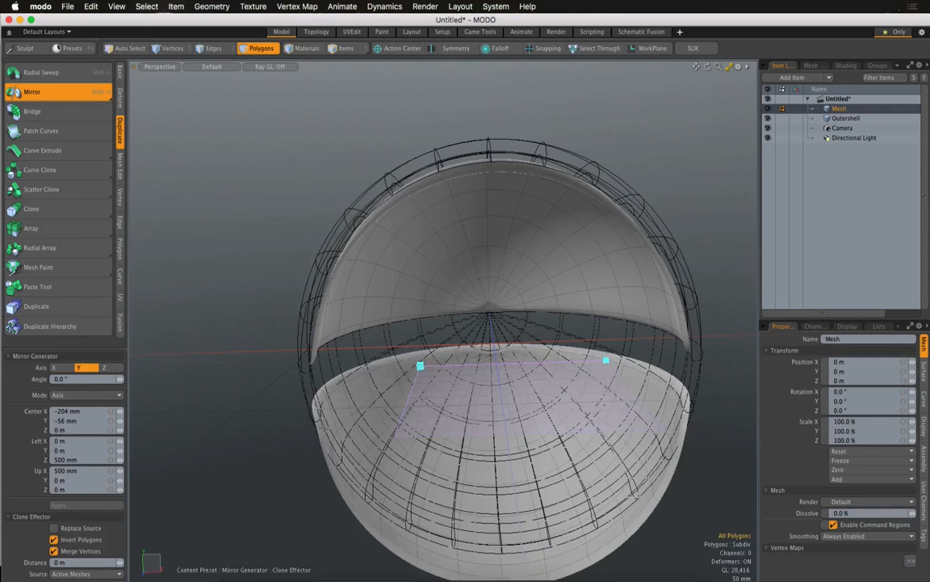
{"action": "left_click_drag", "start_coordinate": [452, 356], "coordinate": [379, 344], "text": "alt"}
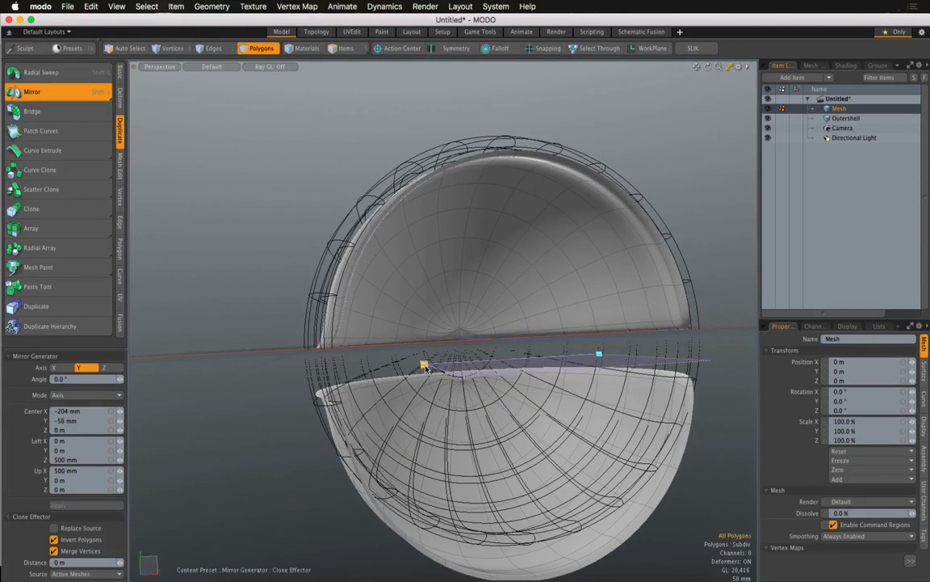
{"action": "left_click_drag", "start_coordinate": [426, 367], "coordinate": [422, 350]}
{"action": "left_click_drag", "start_coordinate": [422, 347], "coordinate": [422, 344]}
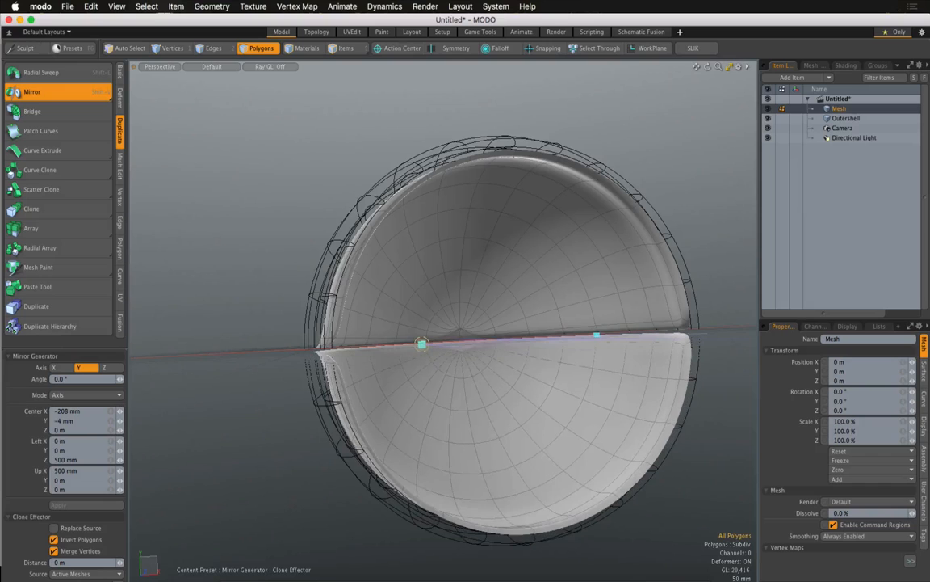
- Set the mirror centre to 0 m in X and Y
{"action": "left_click", "coordinate": [71, 411]}
{"action": "type", "text": "0"}
{"action": "key", "text": "Tab"}
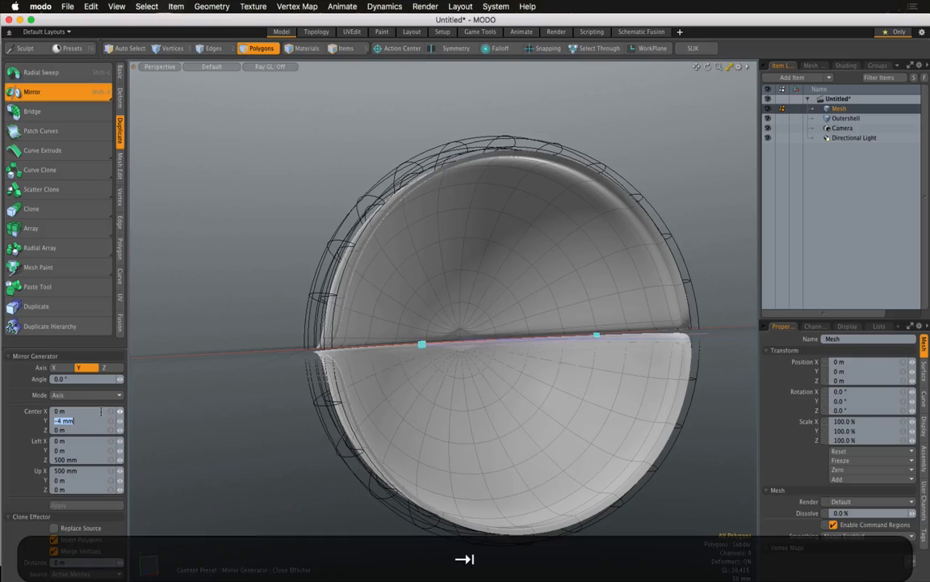
{"action": "type", "text": "0"}
{"action": "key", "text": "Tab"}
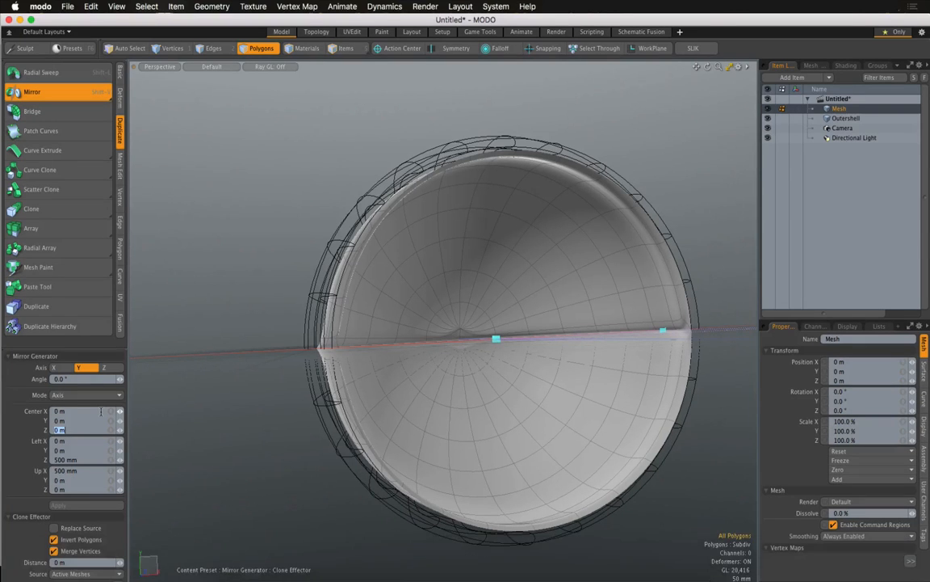
{"action": "key", "text": "Tab"}
- Set the mirror's vertex merge distance to 2 mm, check the seam between the halves, and drop the Mirror tool
{"action": "left_click_drag", "start_coordinate": [360, 386], "coordinate": [488, 314], "text": "alt"}
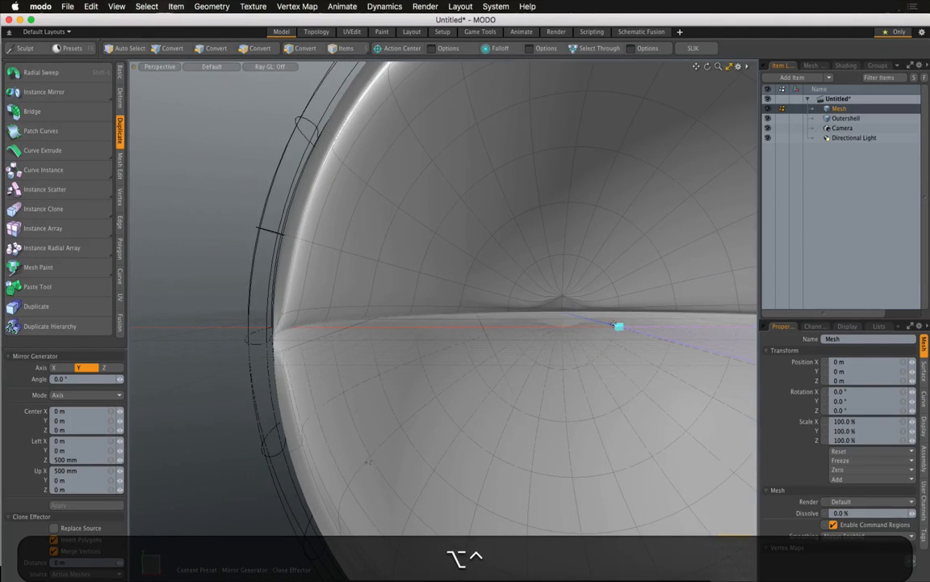
{"action": "left_click_drag", "start_coordinate": [612, 322], "coordinate": [492, 321], "text": "ctrl+alt"}
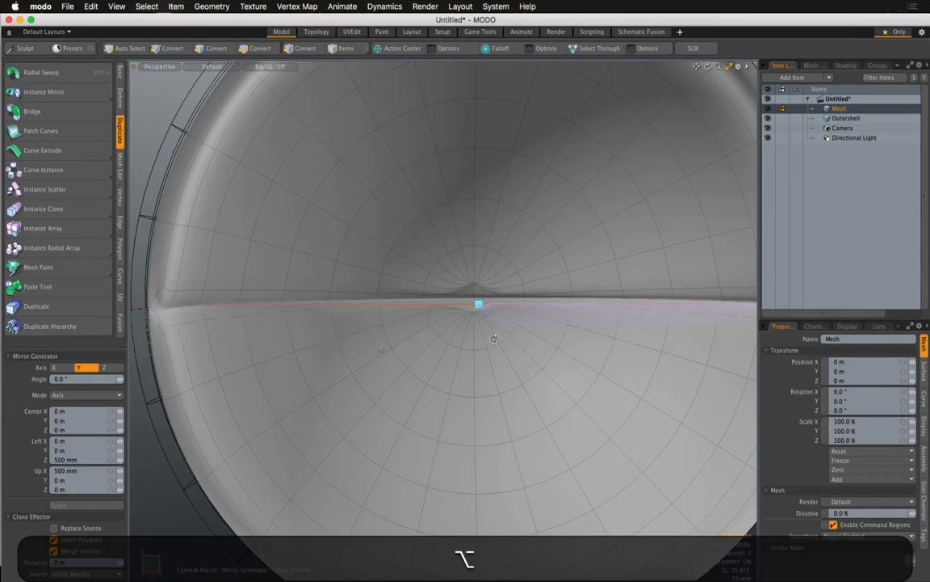
{"action": "left_click_drag", "start_coordinate": [444, 305], "coordinate": [506, 417], "text": "alt"}
{"action": "left_click_drag", "start_coordinate": [488, 353], "coordinate": [482, 374], "text": "alt"}
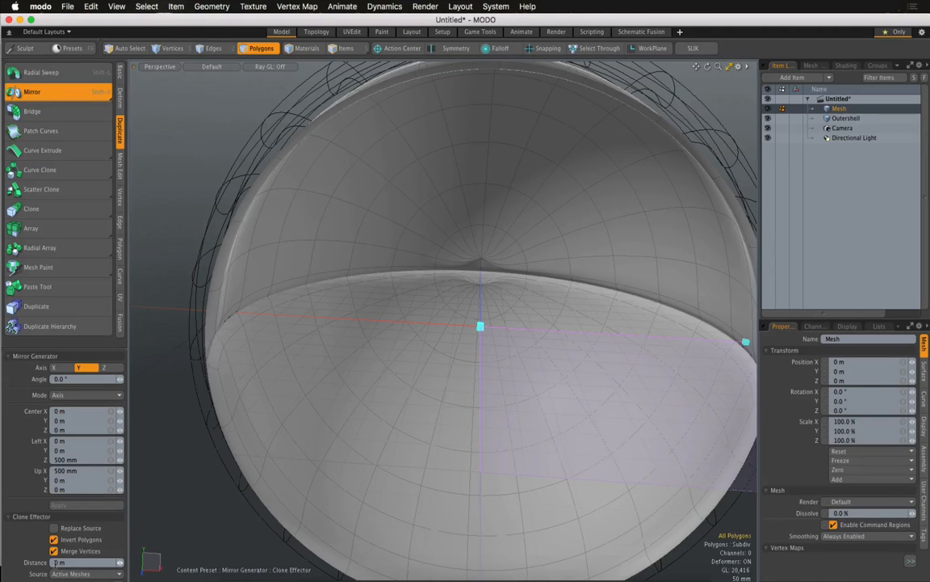
{"action": "left_click_drag", "start_coordinate": [216, 426], "coordinate": [227, 343], "text": "alt"}
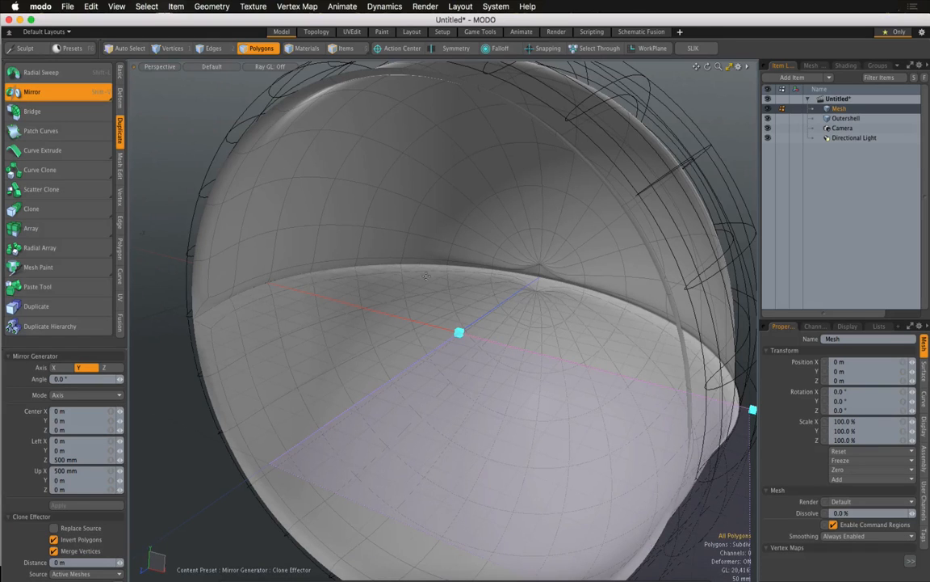
{"action": "left_click_drag", "start_coordinate": [585, 394], "coordinate": [591, 380], "text": "alt"}
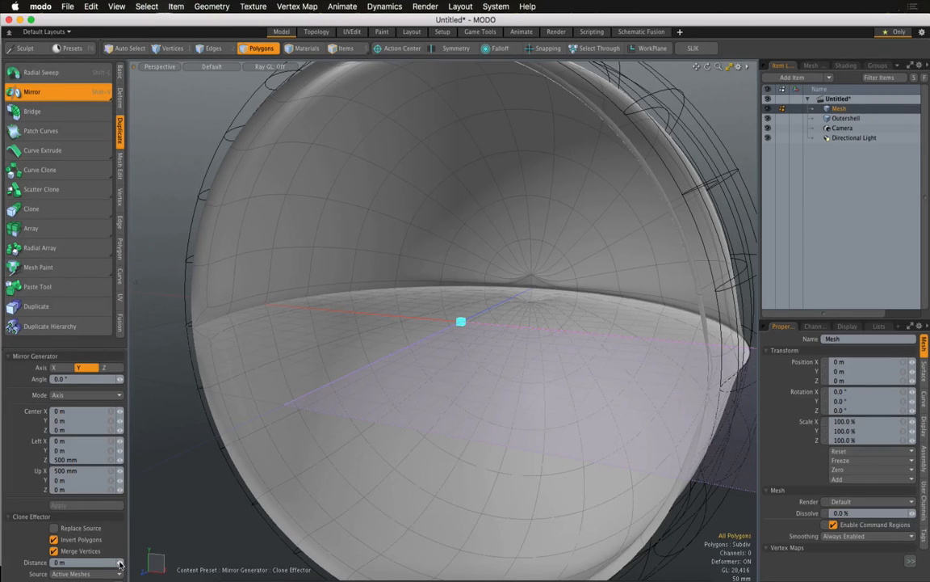
{"action": "left_click_drag", "start_coordinate": [120, 565], "coordinate": [122, 565]}
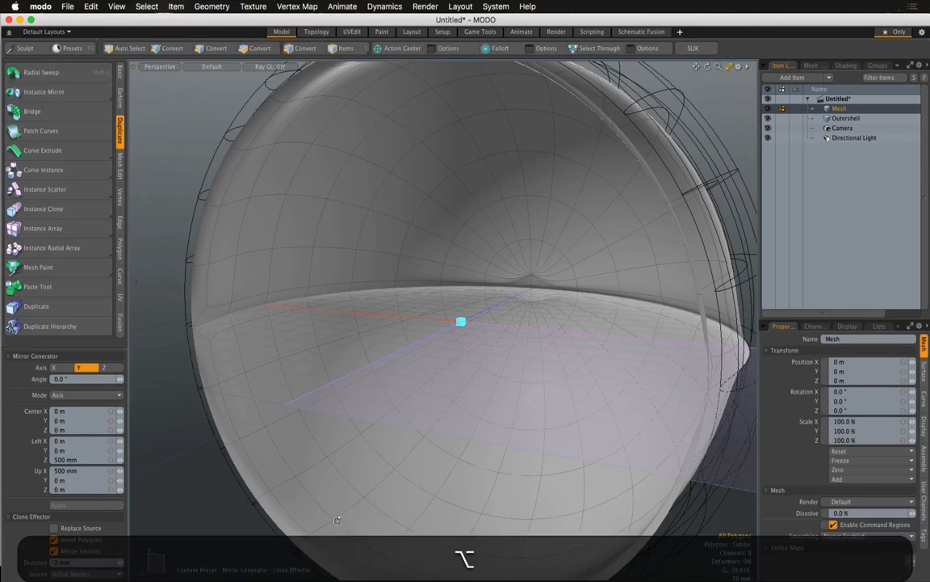
{"action": "left_click_drag", "start_coordinate": [230, 491], "coordinate": [432, 280], "text": "alt"}
{"action": "left_click_drag", "start_coordinate": [519, 350], "coordinate": [452, 318], "text": "alt"}
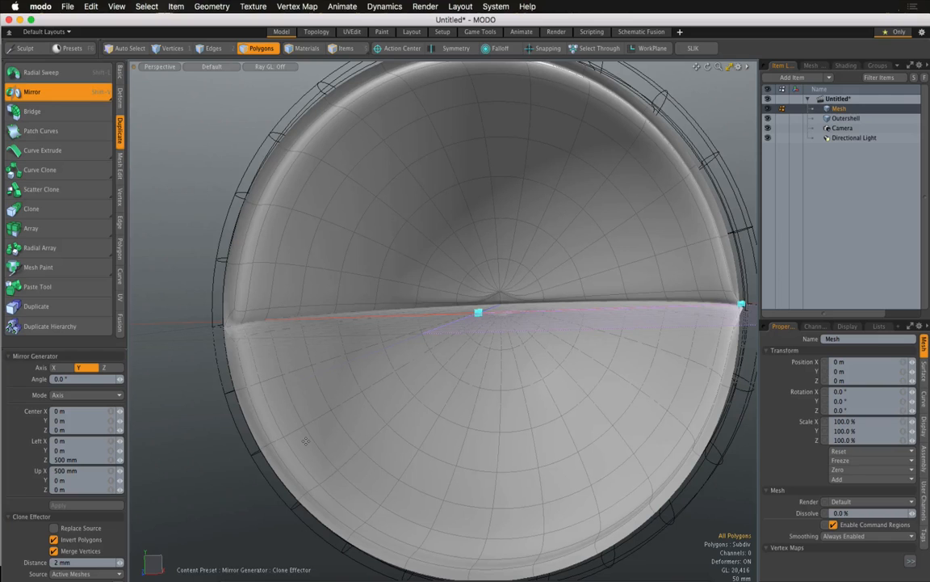
{"action": "key", "text": "Escape"}
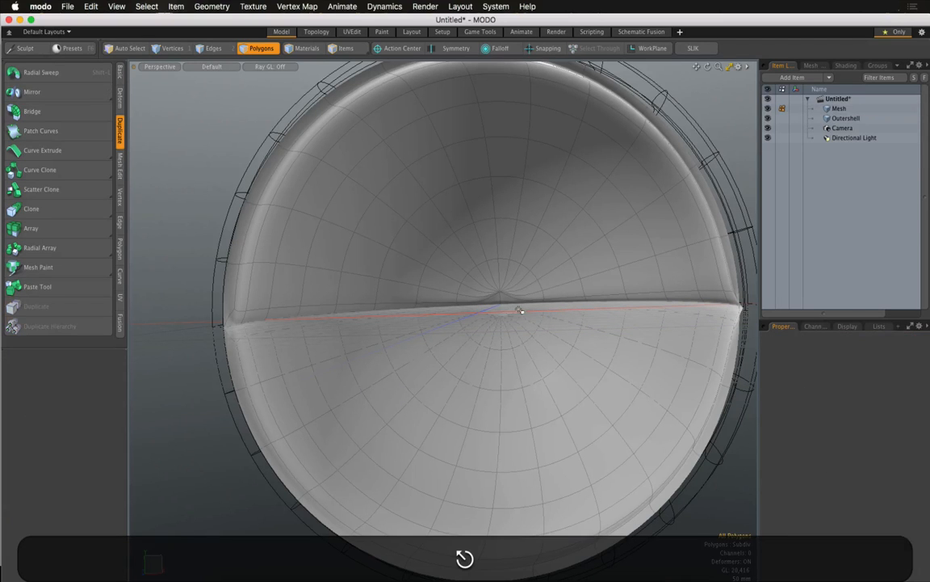
- Examine the poles and the seam between the two halves in Reflection shading, and return to Default shading
{"action": "left_click_drag", "start_coordinate": [517, 302], "coordinate": [504, 349], "text": "ctrl+alt"}
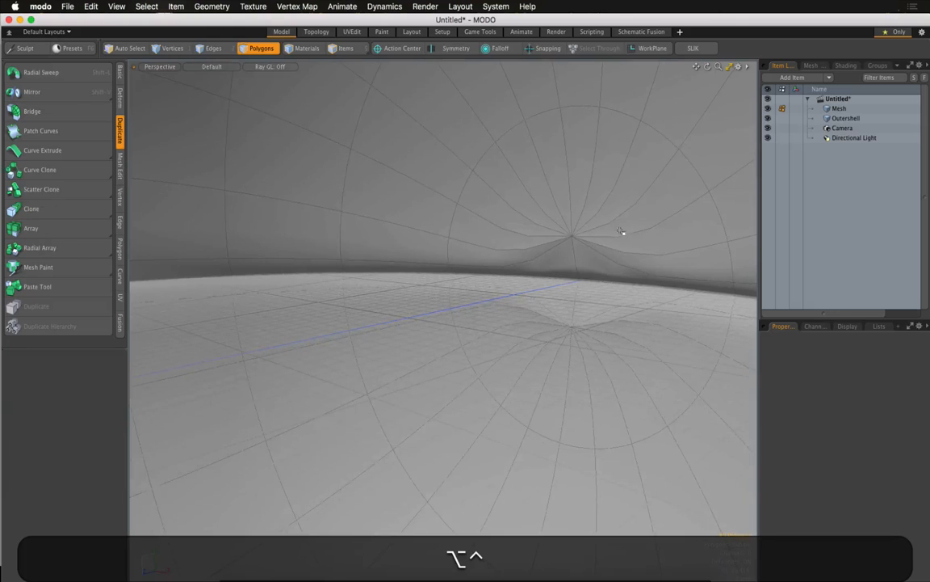
{"action": "left_click_drag", "start_coordinate": [617, 293], "coordinate": [540, 296], "text": "ctrl+alt"}
{"action": "left_click_drag", "start_coordinate": [486, 267], "coordinate": [529, 269], "text": "ctrl+alt"}
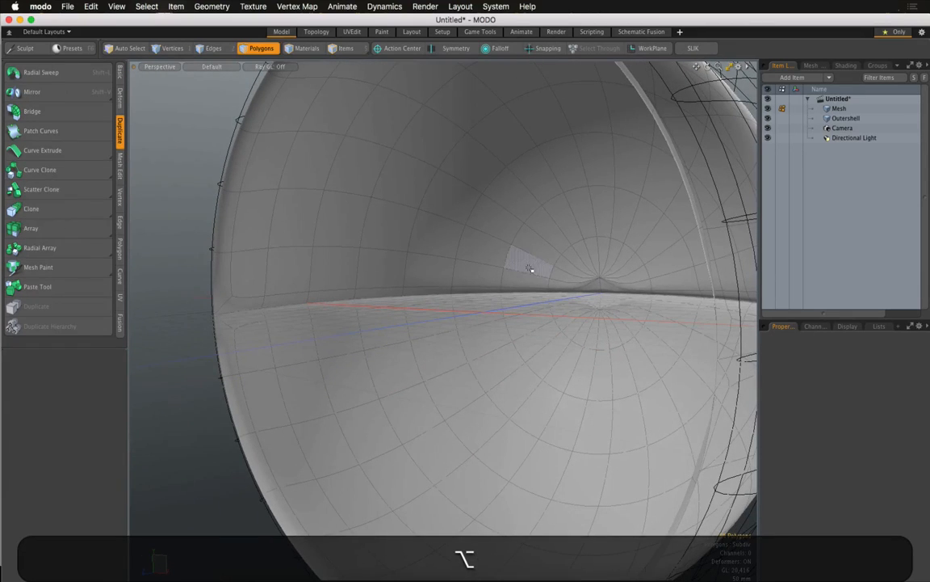
{"action": "key", "text": "6"}
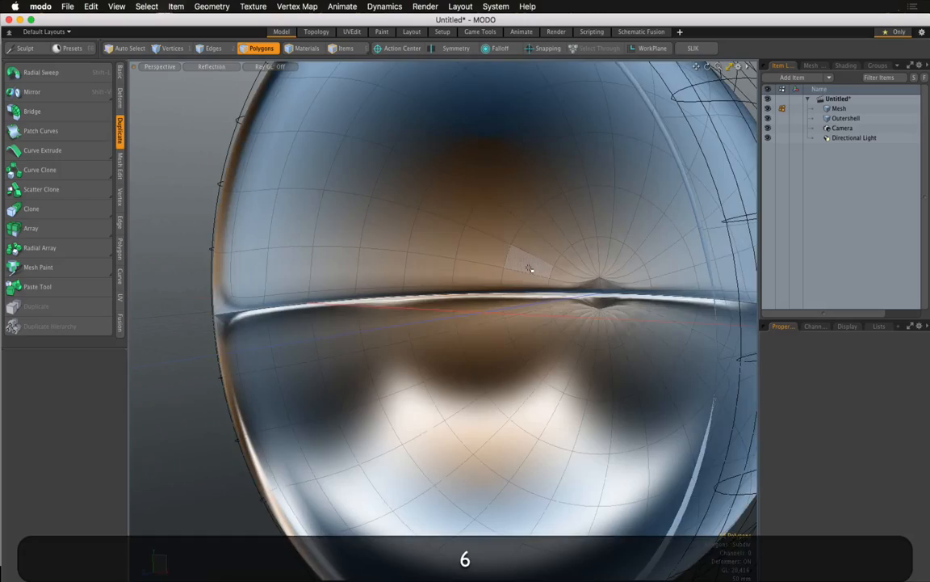
{"action": "mouse_move", "coordinate": [536, 266]}
{"action": "left_mouse_down", "text": "alt"}
{"action": "mouse_move", "coordinate": [495, 328]}
{"action": "mouse_move", "coordinate": [525, 328]}
{"action": "mouse_move", "coordinate": [457, 425]}
{"action": "mouse_move", "coordinate": [471, 355]}
{"action": "mouse_move", "coordinate": [447, 314]}
{"action": "mouse_move", "coordinate": [509, 322]}
{"action": "mouse_move", "coordinate": [550, 394]}
{"action": "mouse_move", "coordinate": [548, 300]}
{"action": "mouse_move", "coordinate": [536, 332]}
{"action": "mouse_move", "coordinate": [583, 345]}
{"action": "mouse_move", "coordinate": [525, 340]}
{"action": "mouse_move", "coordinate": [574, 357]}
{"action": "mouse_move", "coordinate": [521, 360]}
{"action": "mouse_move", "coordinate": [600, 363]}
{"action": "mouse_move", "coordinate": [513, 348]}
{"action": "mouse_move", "coordinate": [554, 336]}
{"action": "left_mouse_up", "text": "alt"}
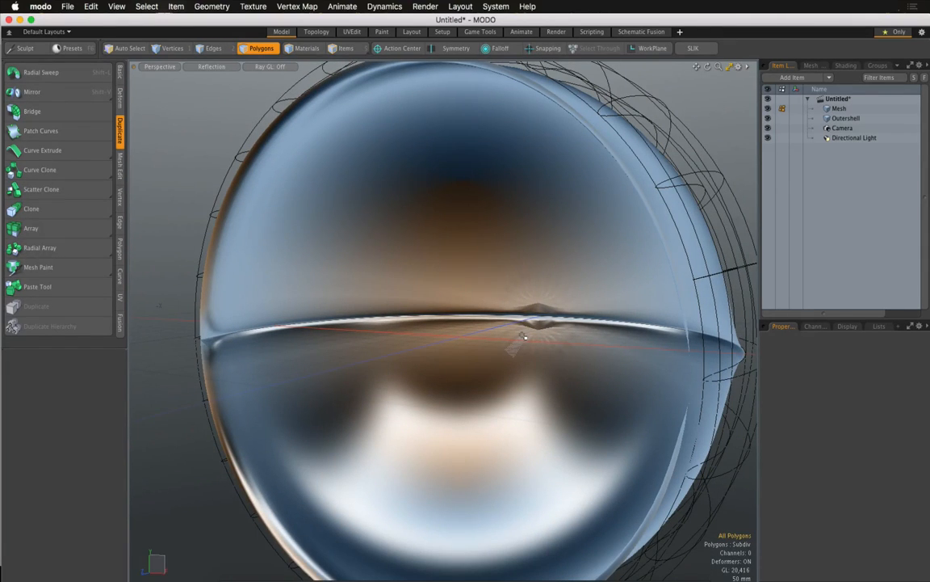
{"action": "left_click", "coordinate": [194, 67]}
{"action": "left_click", "coordinate": [214, 129]}
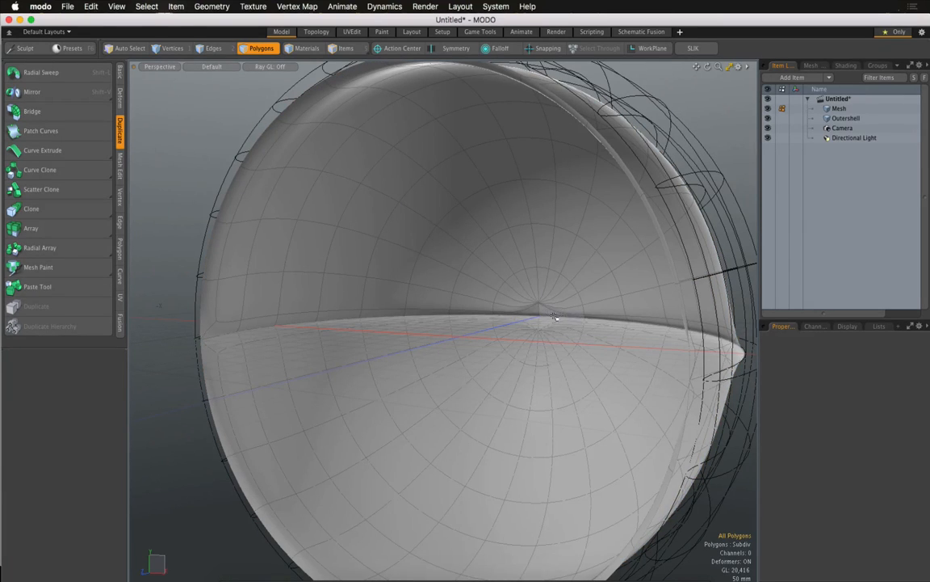
- Undo the mirror, the bevel and the deletion of the sphere's lower half
{"action": "key", "text": "ctrl"}
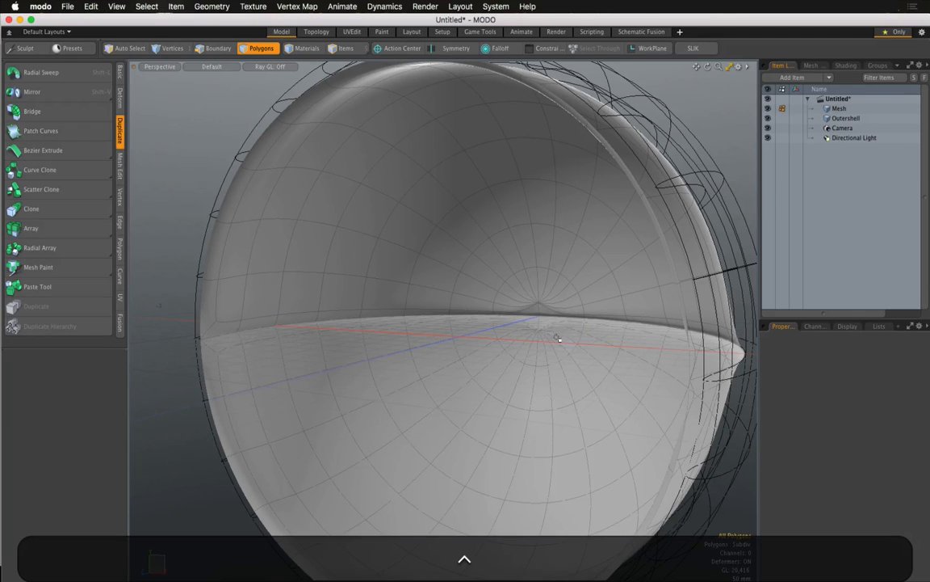
{"action": "key", "text": "ctrl+z"}
{"action": "key", "text": "ctrl+z"}
{"action": "key", "text": "ctrl+z"}
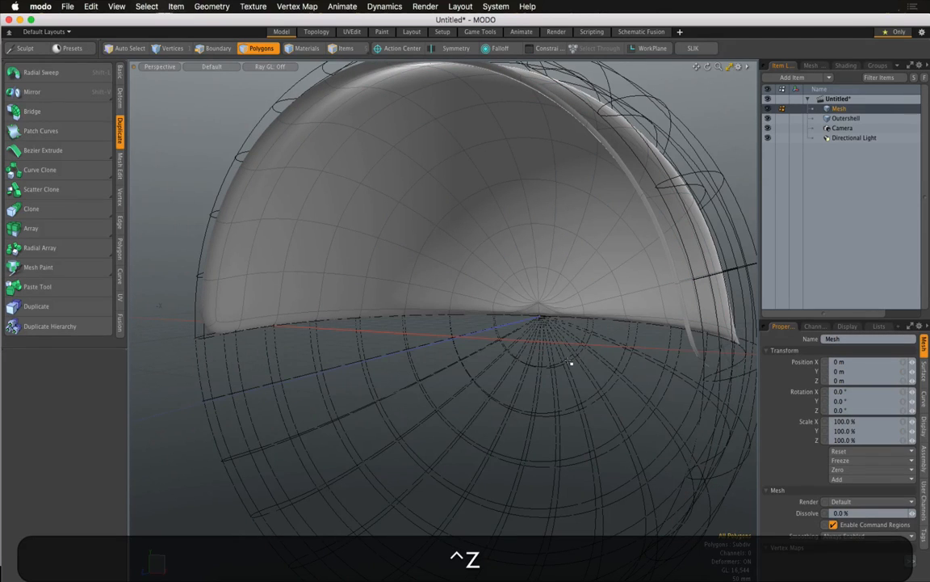
{"action": "key", "text": "ctrl+z"}
{"action": "key", "text": "ctrl+z"}
{"action": "key", "text": "ctrl+z"}
{"action": "key", "text": "ctrl+z"}
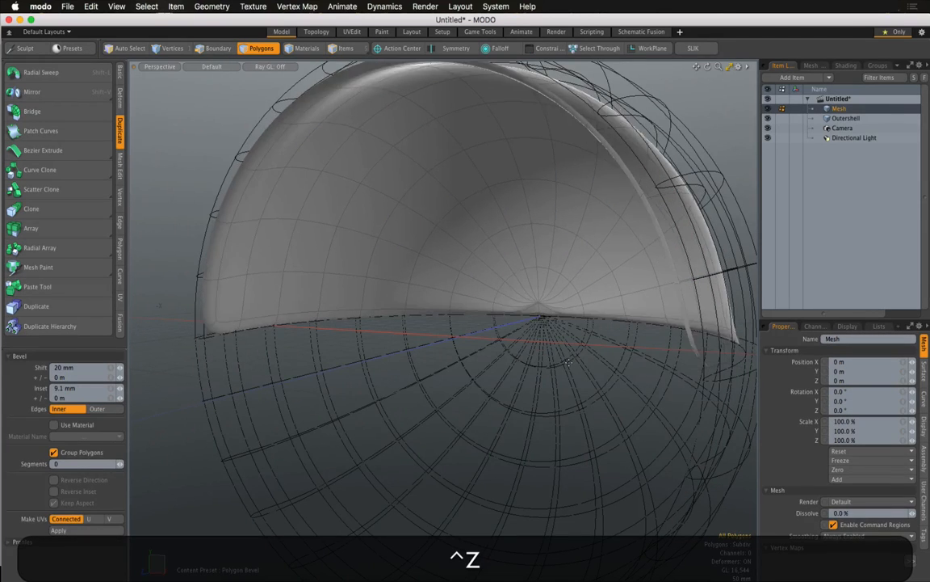
{"action": "key", "text": "ctrl+z"}
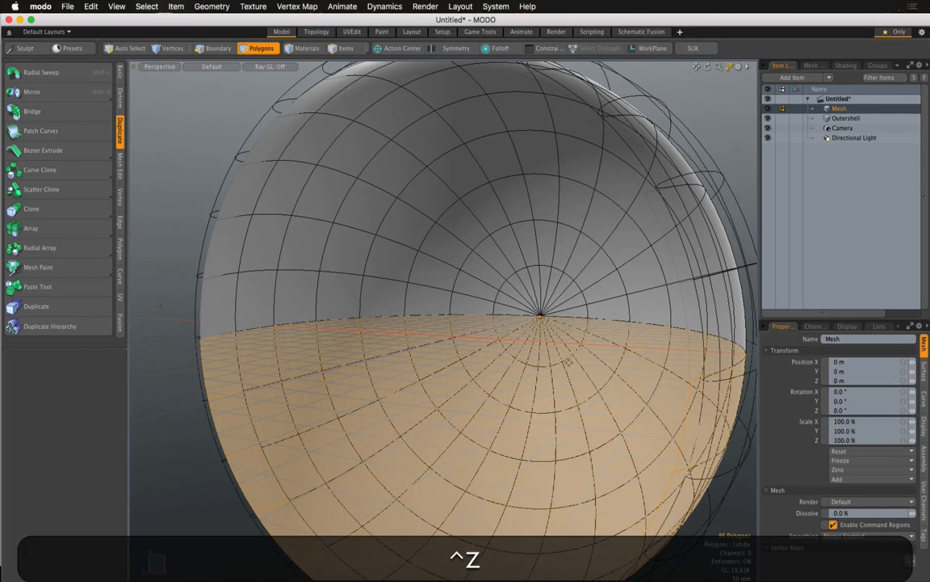
- Delete the selected lower-half polygons of the inner sphere and hide the Outershell item
{"action": "key", "text": "ctrl+BackSpace"}
{"action": "key", "text": "alt+BackSpace"}
{"action": "left_click_drag", "start_coordinate": [545, 367], "coordinate": [595, 348], "text": "alt"}
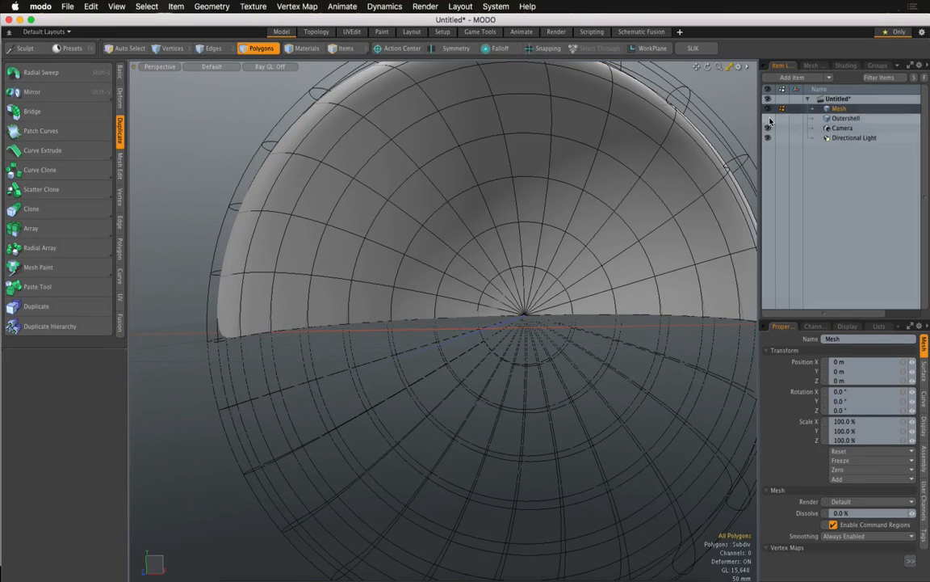
{"action": "left_click", "coordinate": [769, 118]}
- Delete the 12 triangular polygons around the upper half's pole and convert the mesh from subdivision to plain faces
{"action": "mouse_move", "coordinate": [502, 318]}
{"action": "left_mouse_down", "text": "alt+shift"}
{"action": "mouse_move", "coordinate": [405, 376]}
{"action": "mouse_move", "coordinate": [442, 345]}
{"action": "mouse_move", "coordinate": [468, 366]}
{"action": "mouse_move", "coordinate": [476, 335]}
{"action": "mouse_move", "coordinate": [515, 339]}
{"action": "mouse_move", "coordinate": [549, 327]}
{"action": "mouse_move", "coordinate": [536, 307]}
{"action": "mouse_move", "coordinate": [507, 298]}
{"action": "mouse_move", "coordinate": [478, 309]}
{"action": "mouse_move", "coordinate": [463, 333]}
{"action": "left_mouse_up", "text": "alt+shift"}
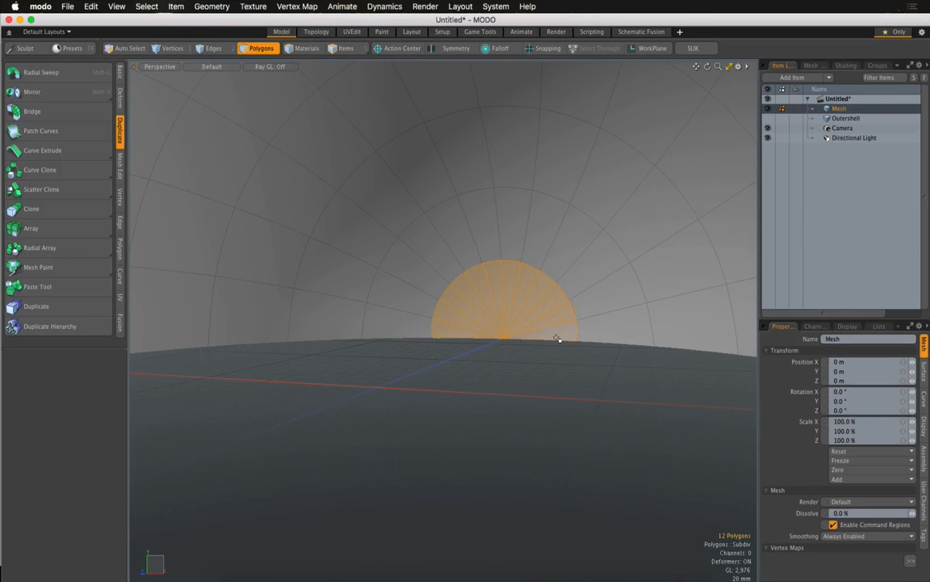
{"action": "key", "text": "BackSpace"}
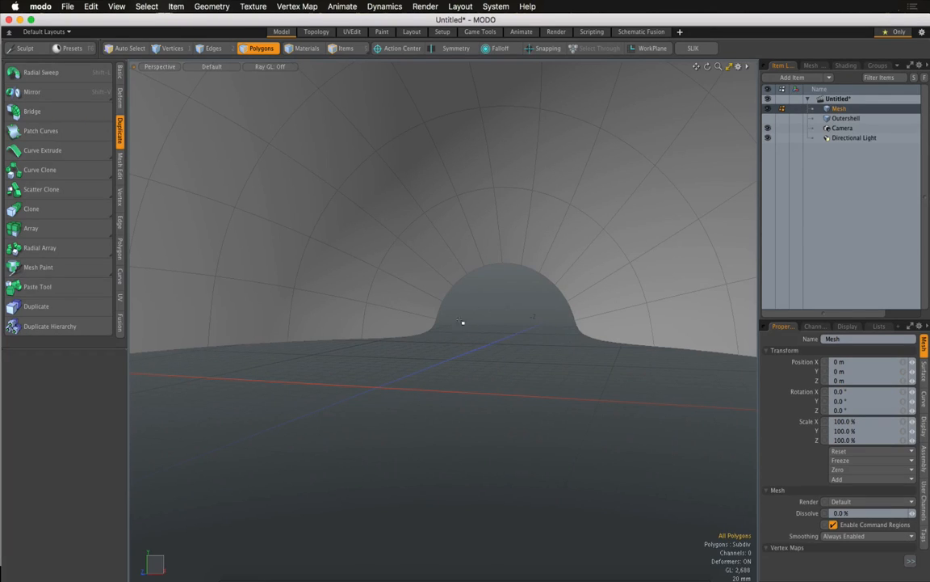
{"action": "key", "text": "shift"}
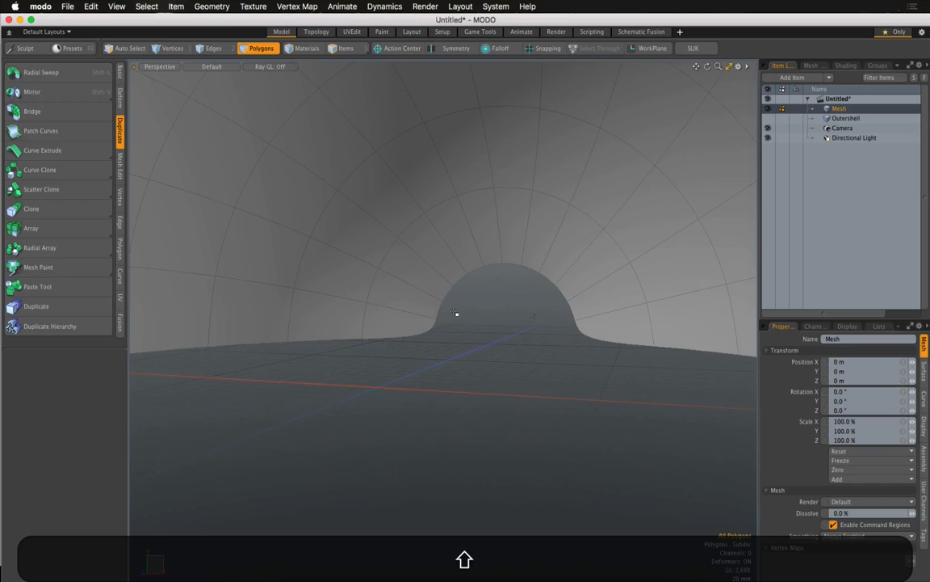
{"action": "key", "text": "shift+Tab"}
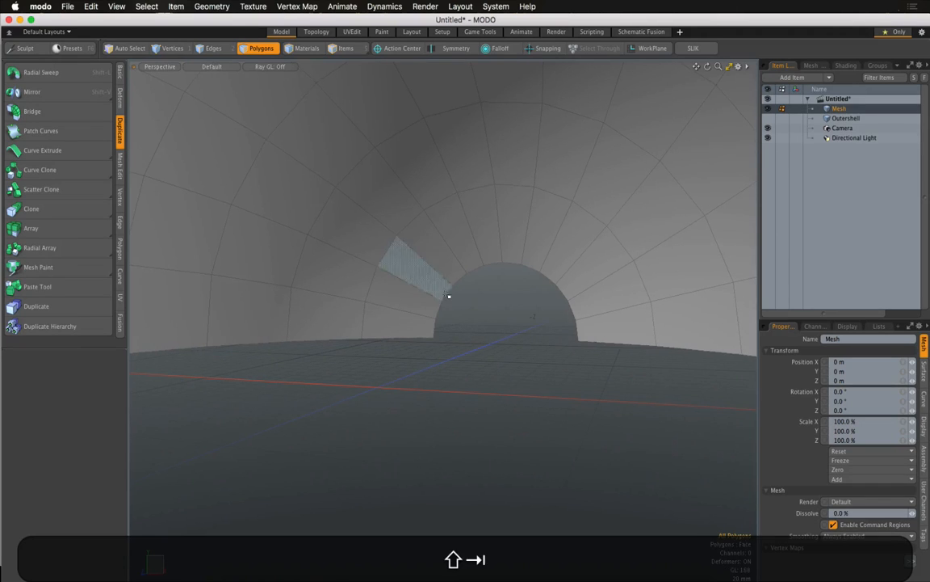
- Extend the eight edges along the hole's upper arc about 108 mm downward, with the rotate and scale handles turned off
{"action": "left_click", "coordinate": [212, 47]}
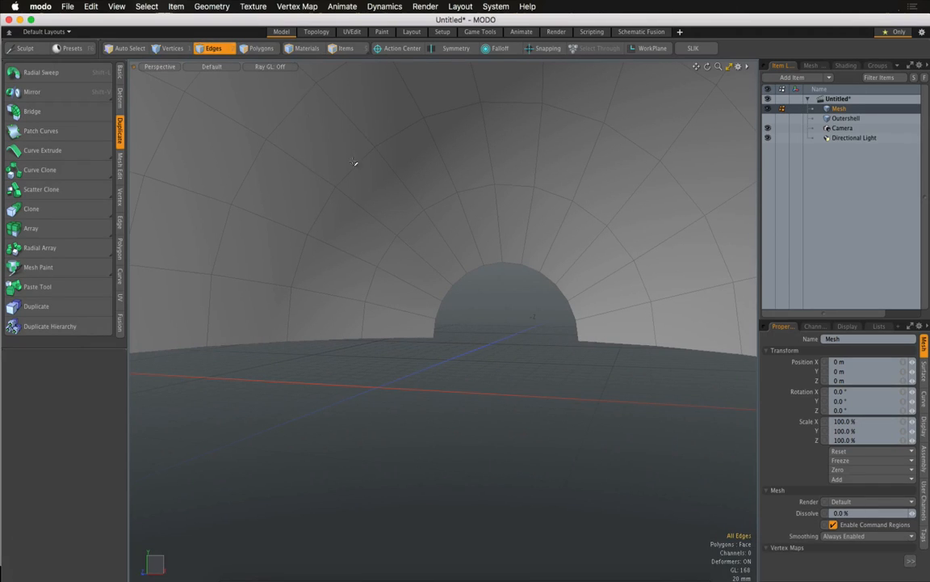
{"action": "left_click", "coordinate": [459, 284], "text": "shift"}
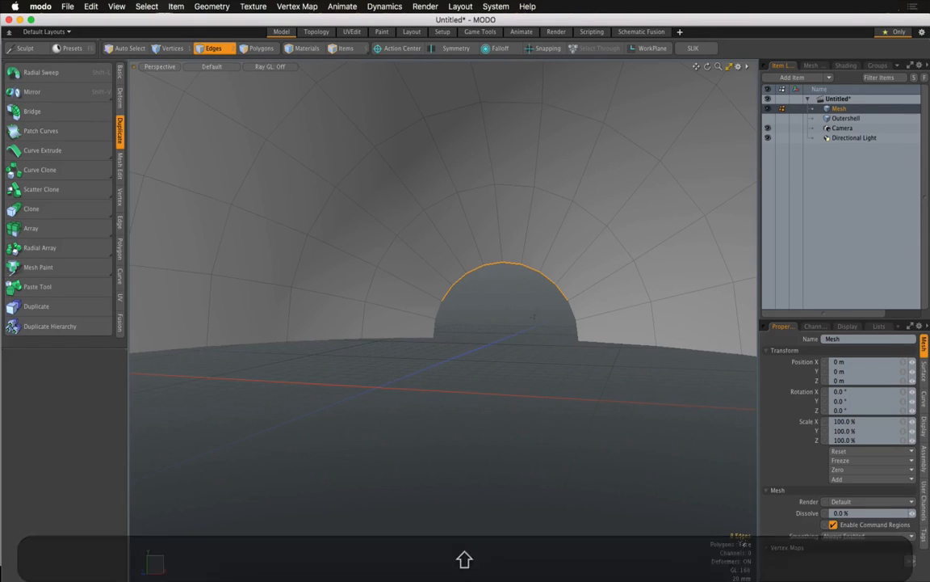
{"action": "key", "text": "alt"}
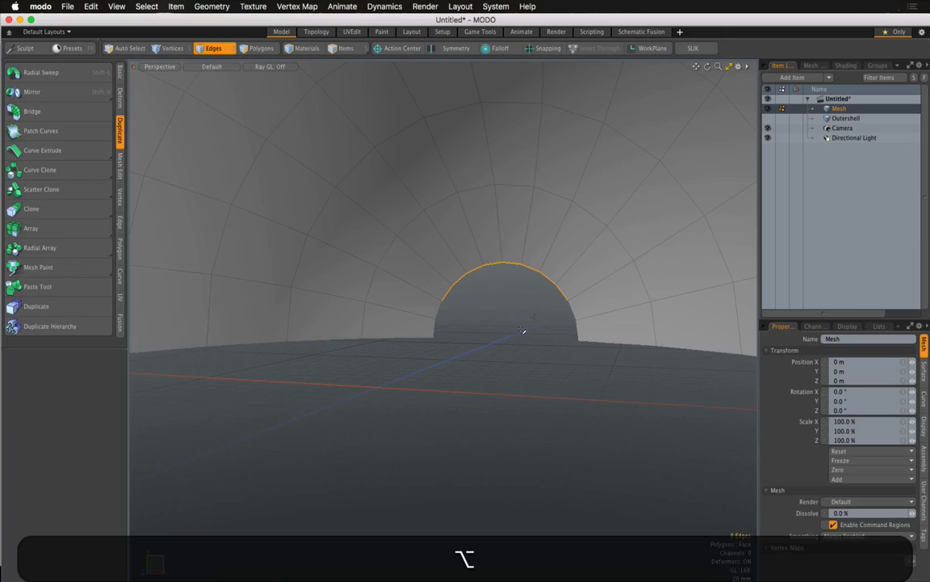
{"action": "left_click", "coordinate": [118, 226]}
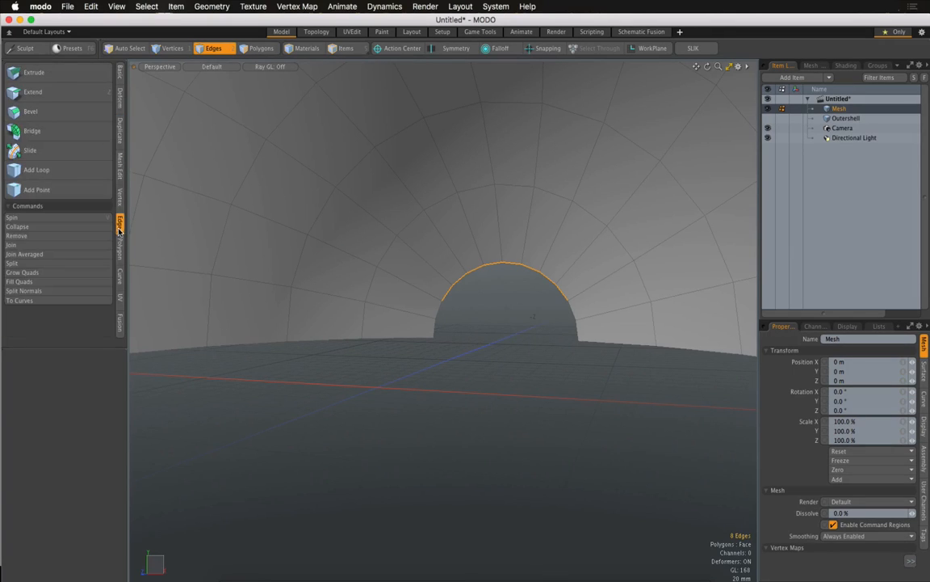
{"action": "left_click", "coordinate": [33, 92]}
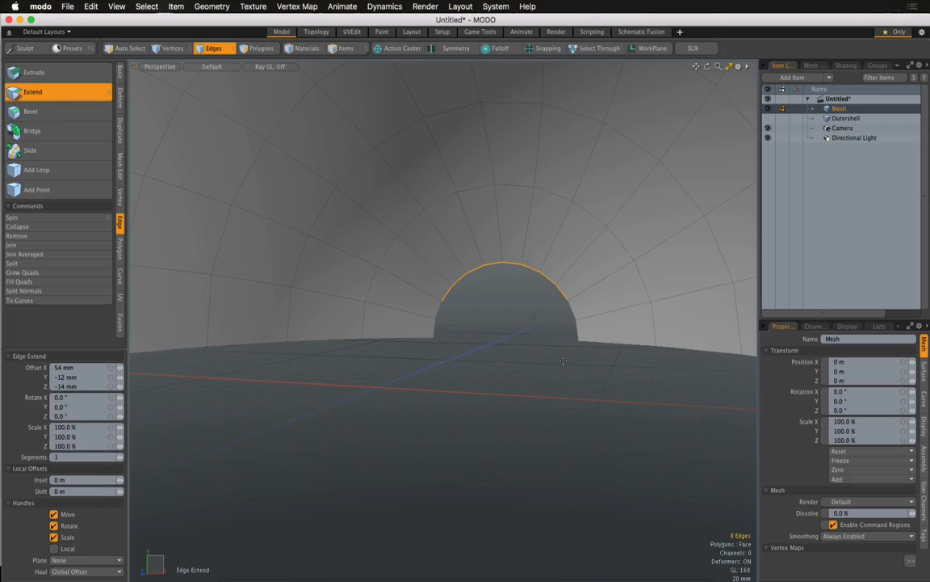
{"action": "left_click_drag", "start_coordinate": [511, 274], "coordinate": [551, 422]}
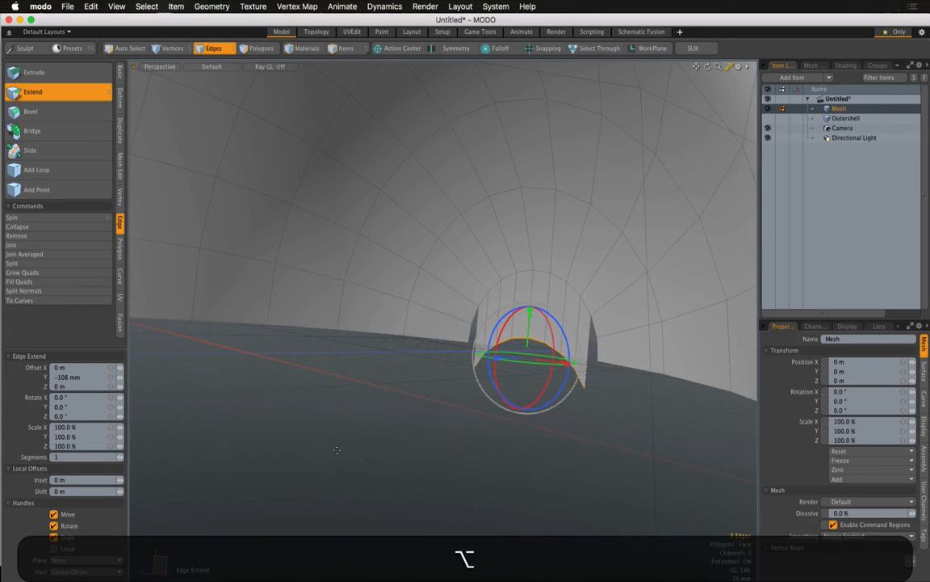
{"action": "left_click", "coordinate": [54, 536]}
{"action": "left_click", "coordinate": [53, 525]}
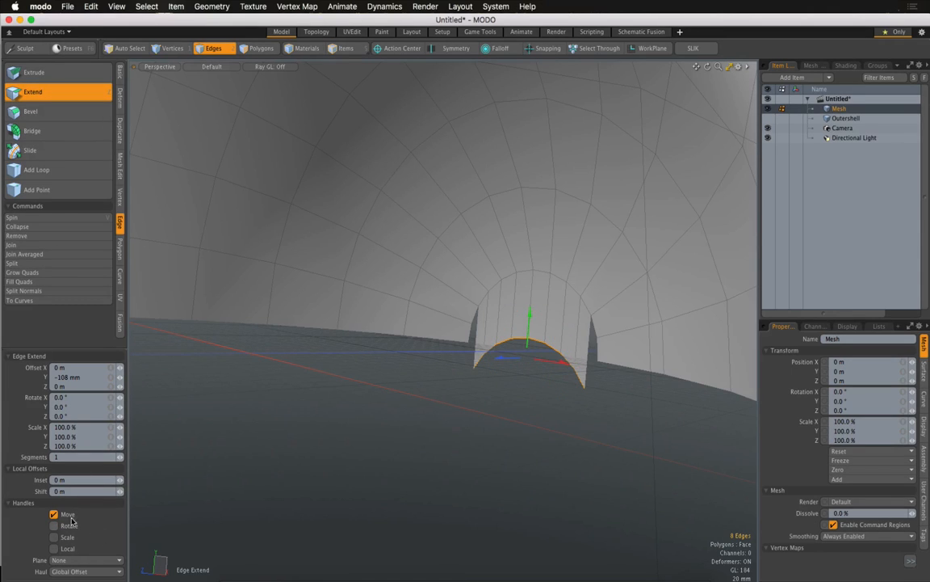
{"action": "left_click_drag", "start_coordinate": [530, 314], "coordinate": [530, 312]}
- Flatten the extended edges into a straight line by setting their Y scale to 0%
{"action": "key", "text": "r"}
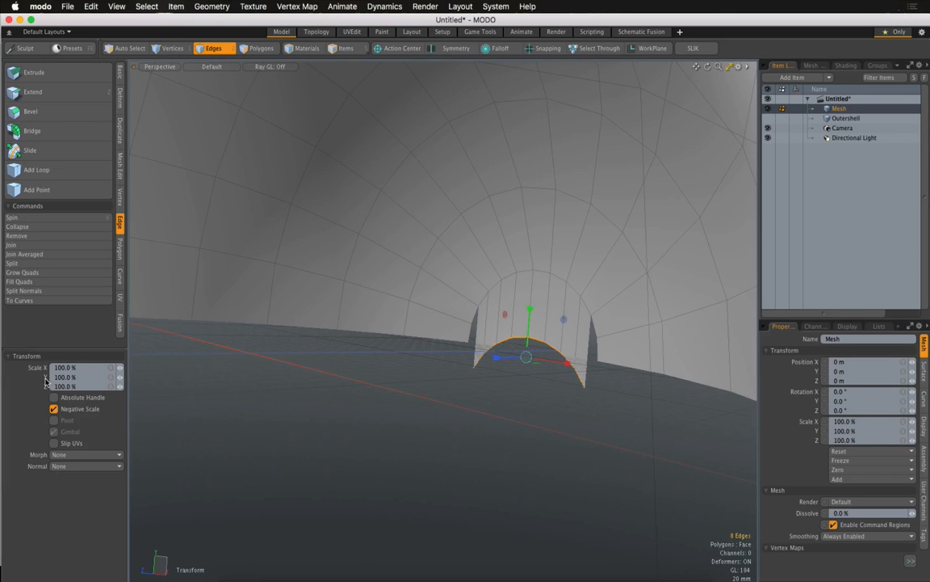
{"action": "left_click", "coordinate": [69, 377]}
{"action": "type", "text": "0"}
{"action": "key", "text": "Return"}
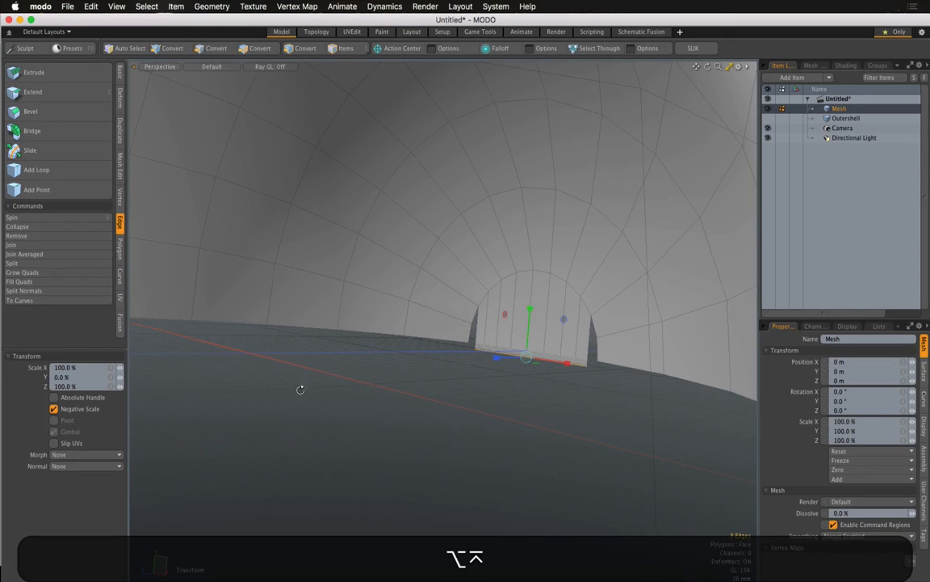
- In the Front view, move the flattened edges up 10 mm onto the half sphere's lower boundary, and drop the tool
{"action": "left_click_drag", "start_coordinate": [480, 329], "coordinate": [499, 343], "text": "ctrl+alt"}
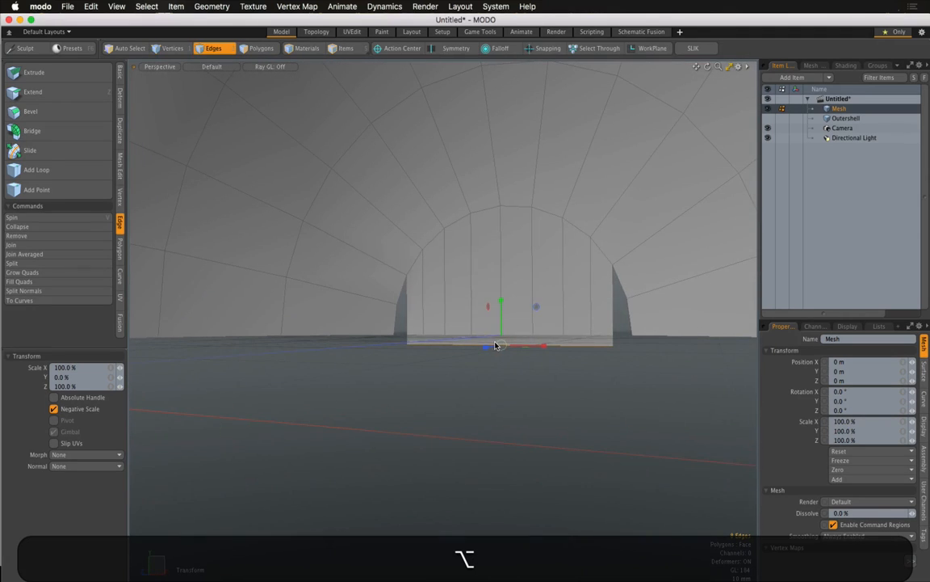
{"action": "key", "text": "2"}
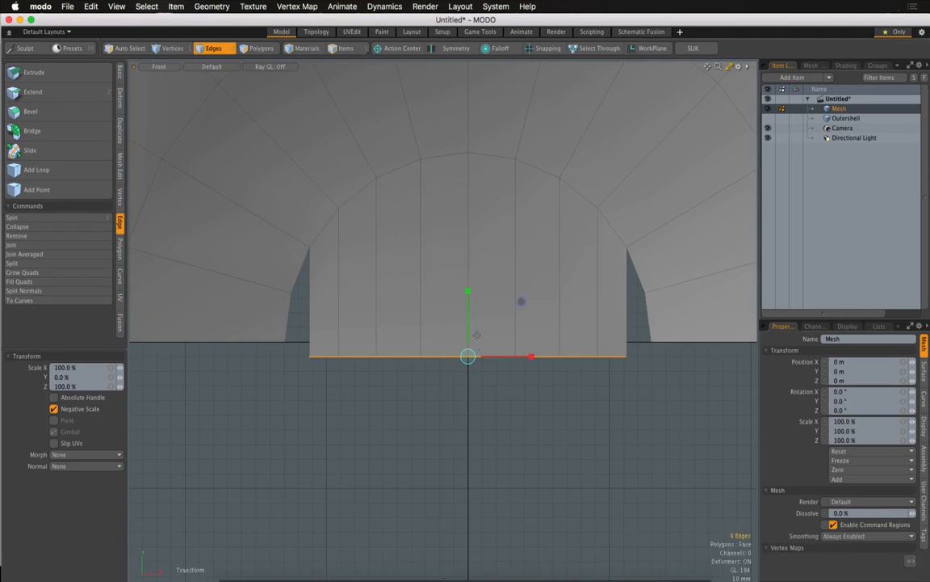
{"action": "key", "text": "w"}
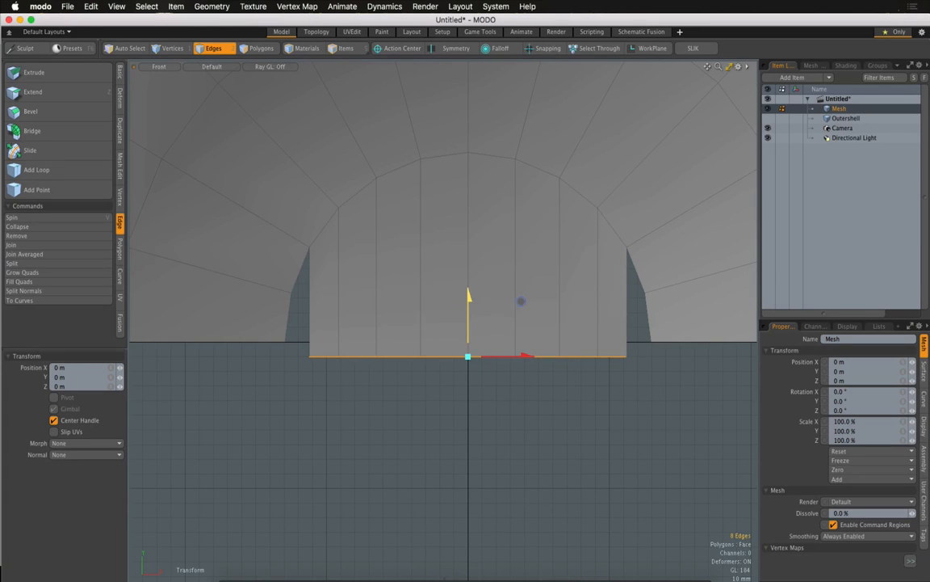
{"action": "left_click_drag", "start_coordinate": [469, 293], "coordinate": [468, 278]}
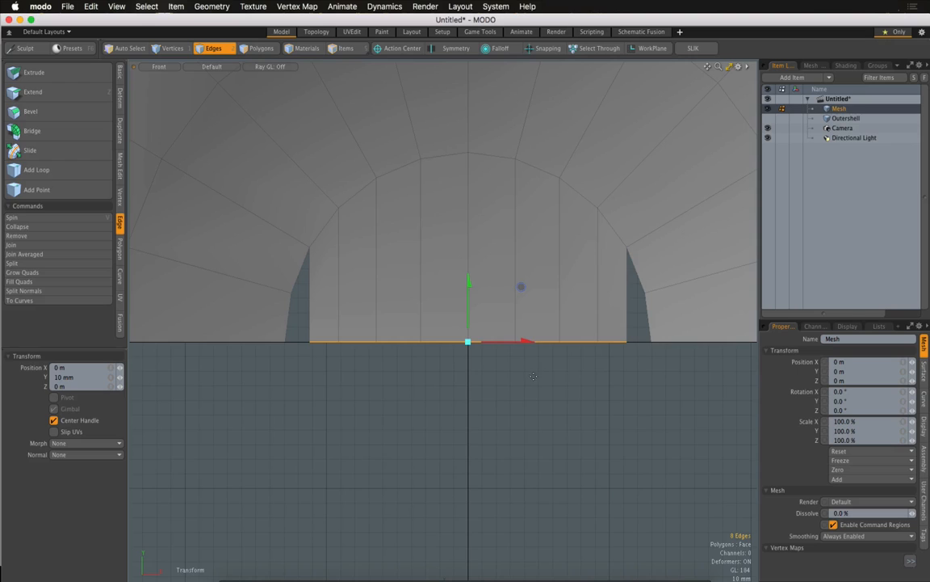
{"action": "key", "text": "Escape"}
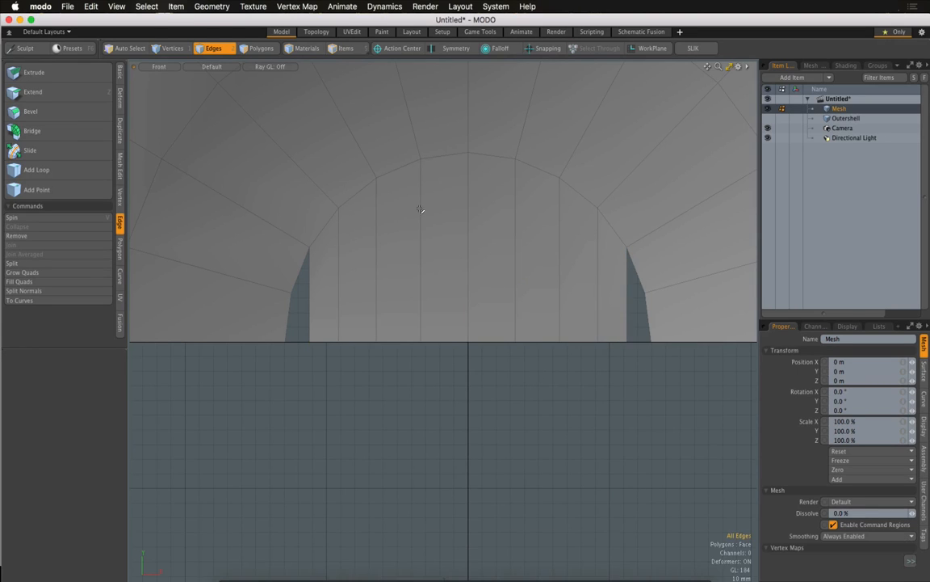
- Fill the gap on each side of the extended strip with a polygon made from its corner vertices
{"action": "left_click", "coordinate": [173, 49]}
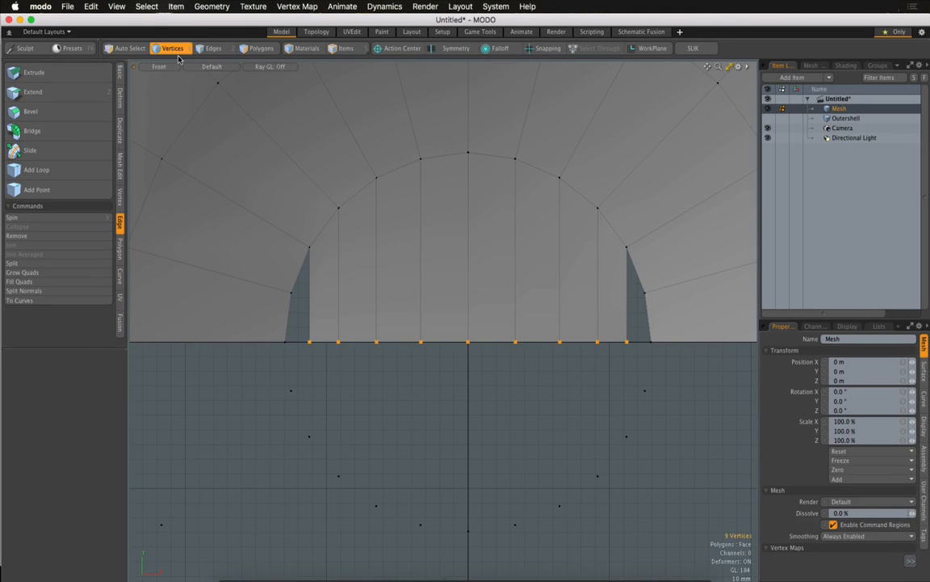
{"action": "left_click", "coordinate": [627, 341]}
{"action": "key", "text": "p"}
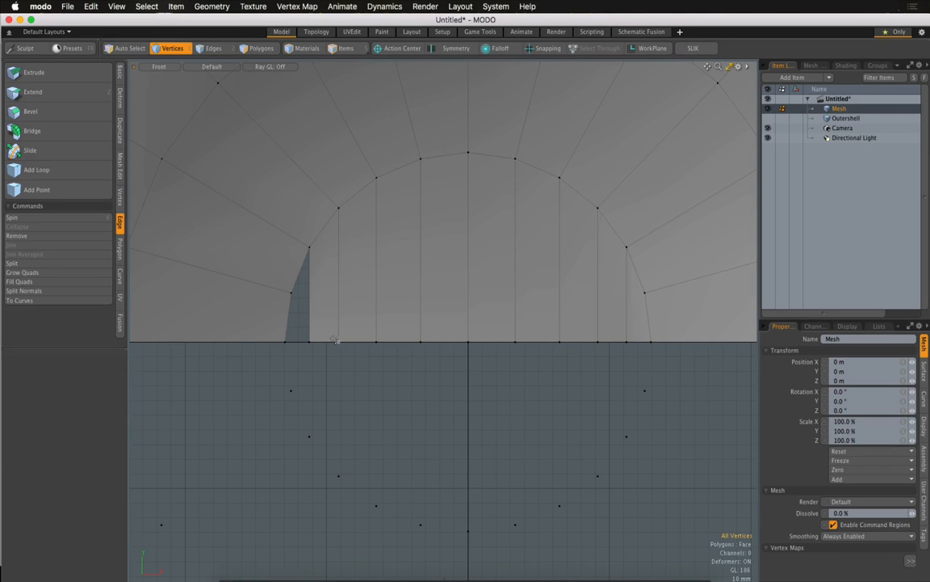
{"action": "left_click", "coordinate": [310, 342]}
{"action": "key", "text": "p"}
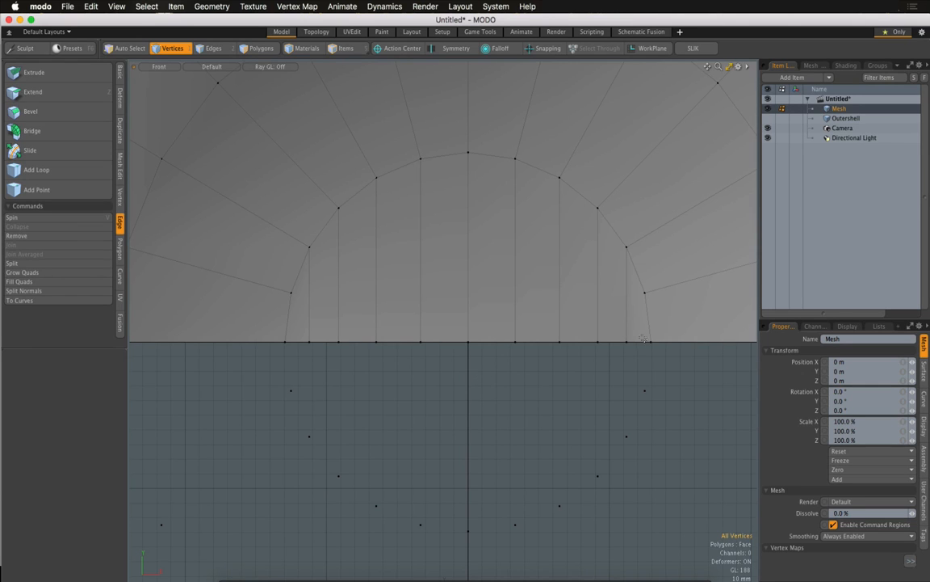
- Bevel all polygons of the half shell with a shift of 26 mm and an inset of 11 mm, and convert it to subdivision
{"action": "left_click_drag", "start_coordinate": [616, 368], "coordinate": [498, 384], "text": "alt"}
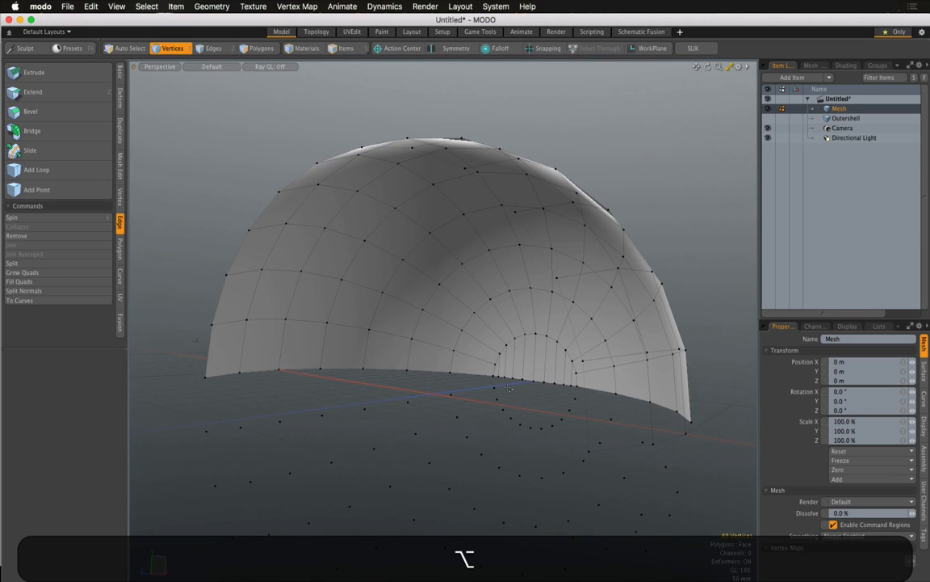
{"action": "left_click", "coordinate": [259, 48]}
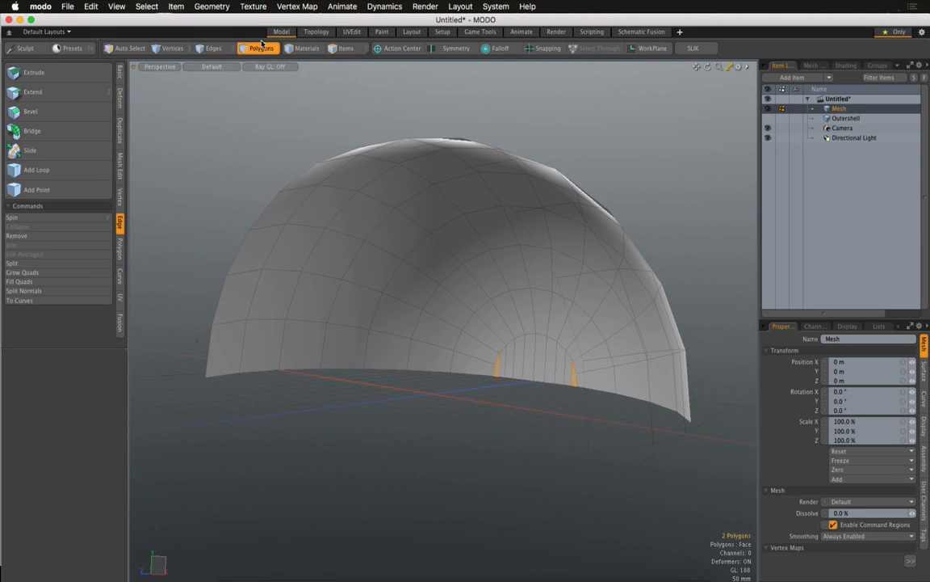
{"action": "left_click", "coordinate": [452, 422]}
{"action": "key", "text": "b"}
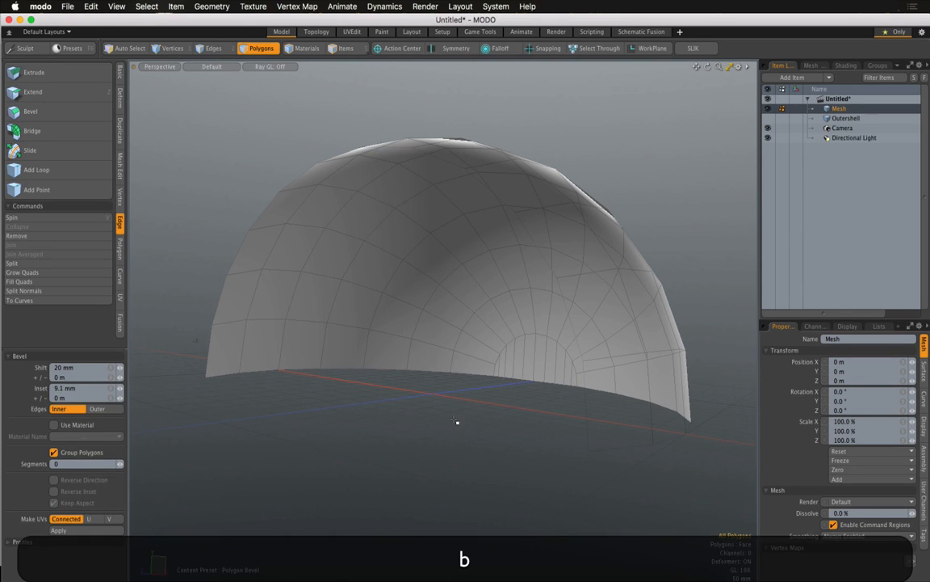
{"action": "left_click", "coordinate": [455, 428]}
{"action": "left_click_drag", "start_coordinate": [454, 428], "coordinate": [539, 388]}
{"action": "left_click_drag", "start_coordinate": [516, 438], "coordinate": [475, 442], "text": "ctrl+alt"}
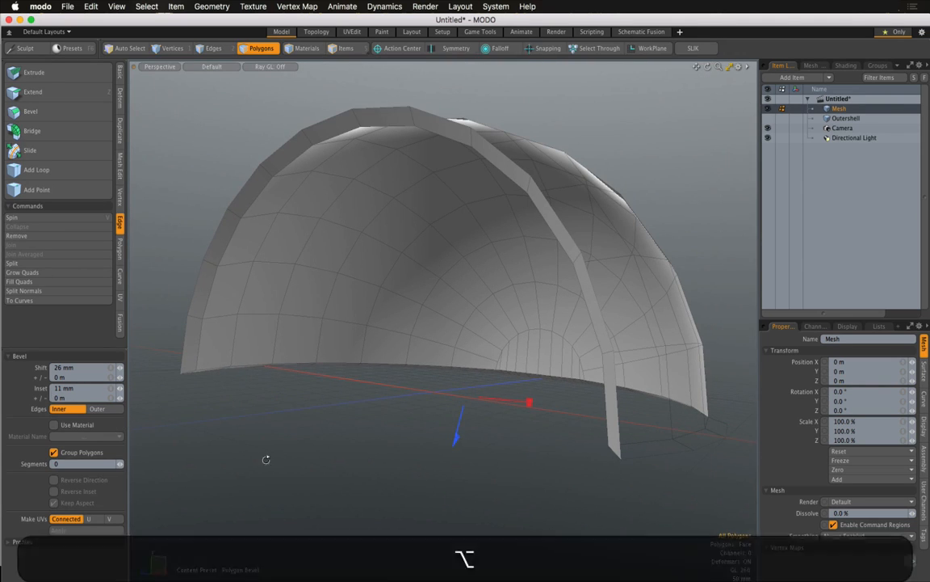
{"action": "left_click_drag", "start_coordinate": [266, 459], "coordinate": [374, 439], "text": "alt"}
{"action": "key", "text": "Tab"}
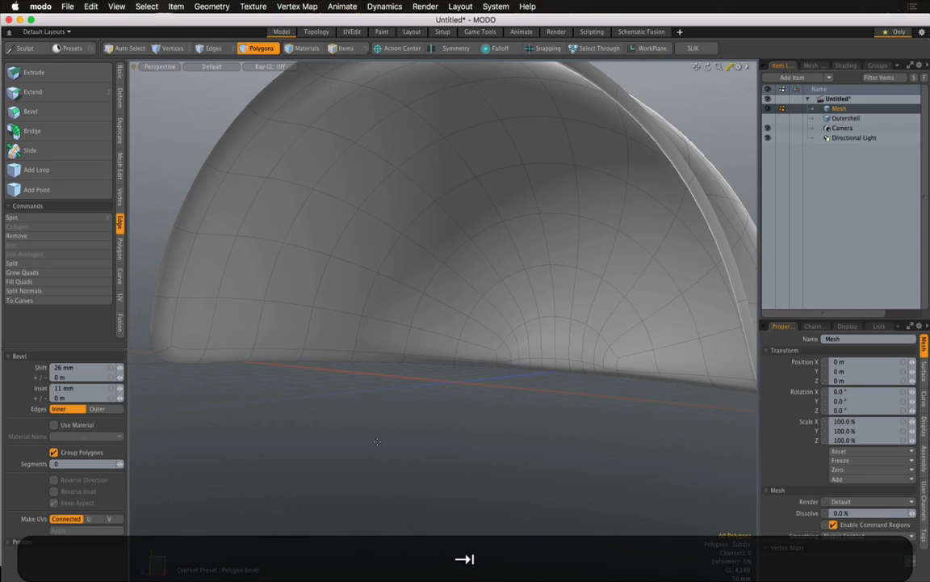
{"action": "key", "text": "Escape"}
- Mirror the thickened upper half across the Y axis with the mirror centre at 0 m on X, Y and Z
{"action": "key", "text": "shift"}
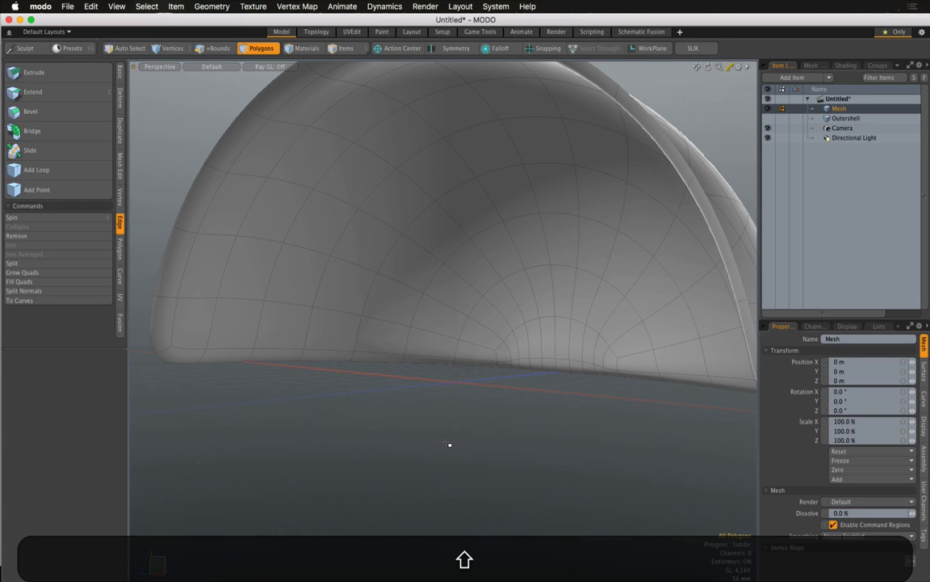
{"action": "key", "text": "shift+v"}
{"action": "left_click", "coordinate": [448, 443]}
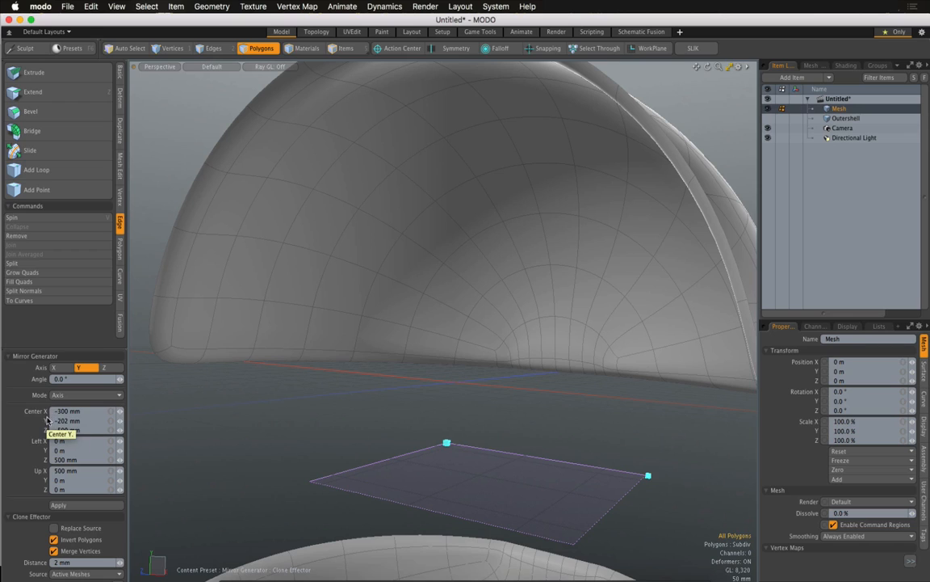
{"action": "left_click", "coordinate": [111, 414]}
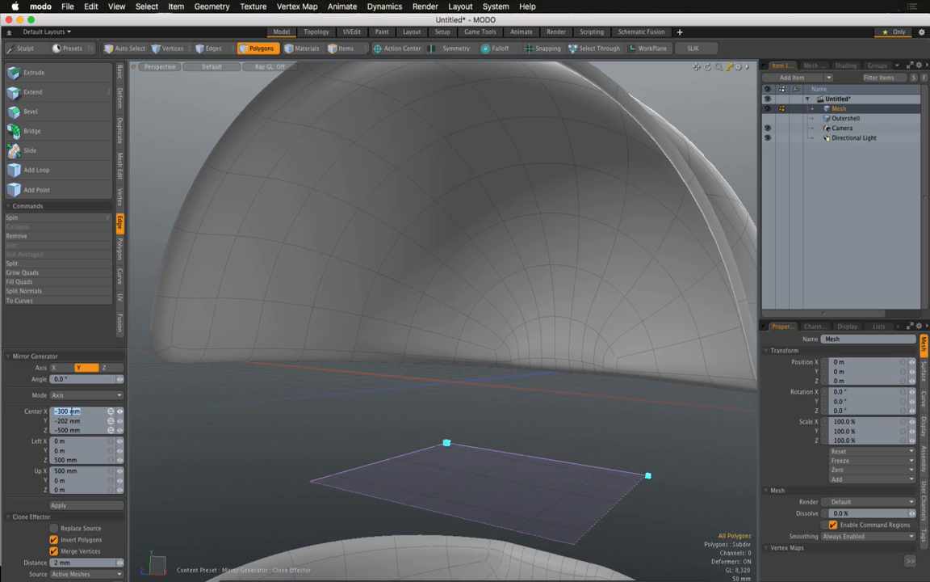
{"action": "type", "text": "0"}
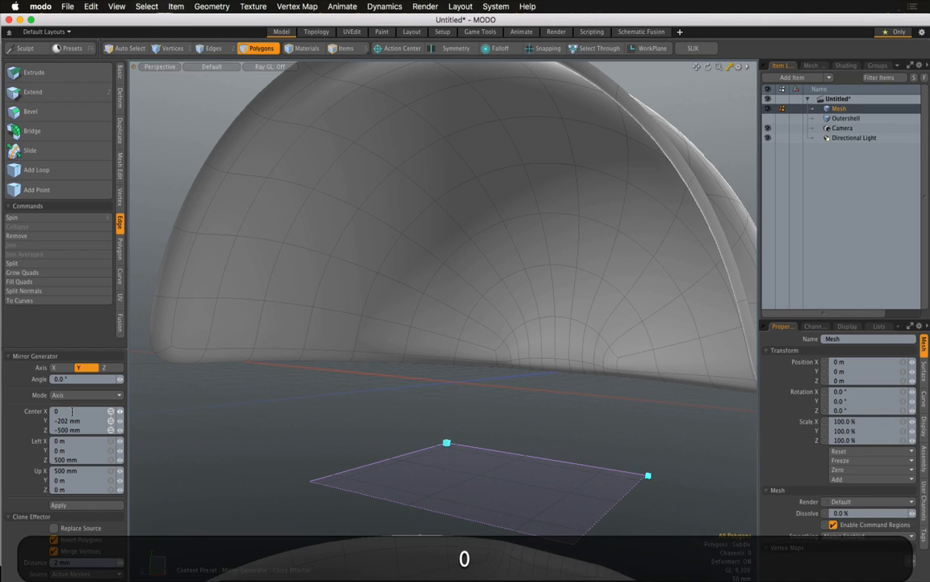
{"action": "key", "text": "Return"}
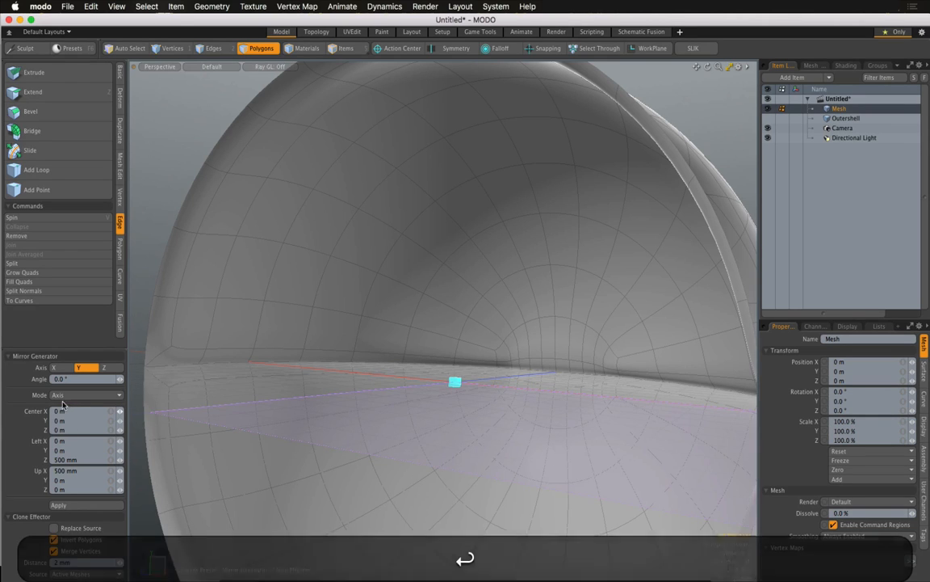
{"action": "left_click_drag", "start_coordinate": [398, 369], "coordinate": [448, 407], "text": "ctrl+alt"}
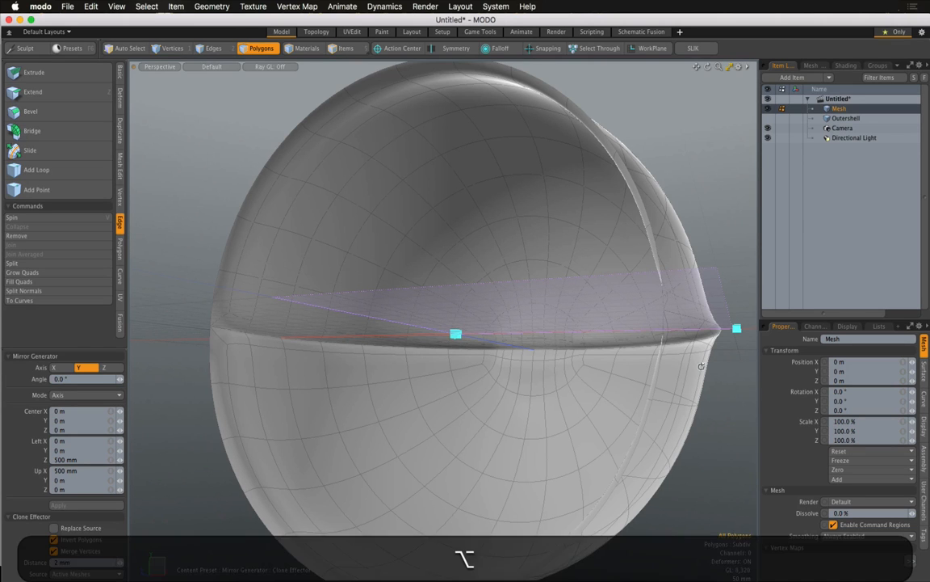
{"action": "left_click_drag", "start_coordinate": [615, 361], "coordinate": [662, 365], "text": "ctrl+alt"}
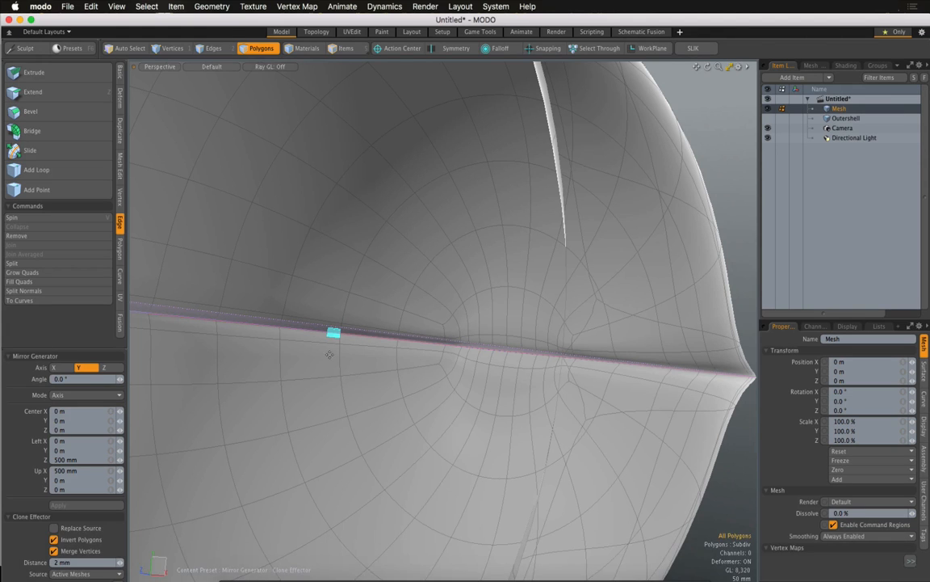
{"action": "left_click_drag", "start_coordinate": [298, 319], "coordinate": [474, 347], "text": "alt"}
{"action": "key", "text": "Escape"}
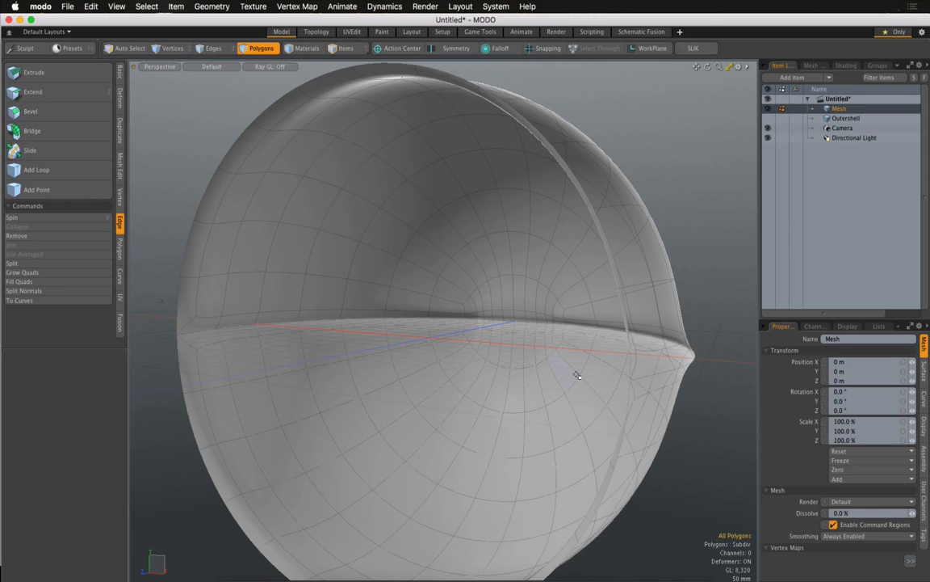
- Inspect the mirrored upholstery's surface smoothness in Reflection shading from several angles, and restore Default shading
{"action": "left_click", "coordinate": [195, 65]}
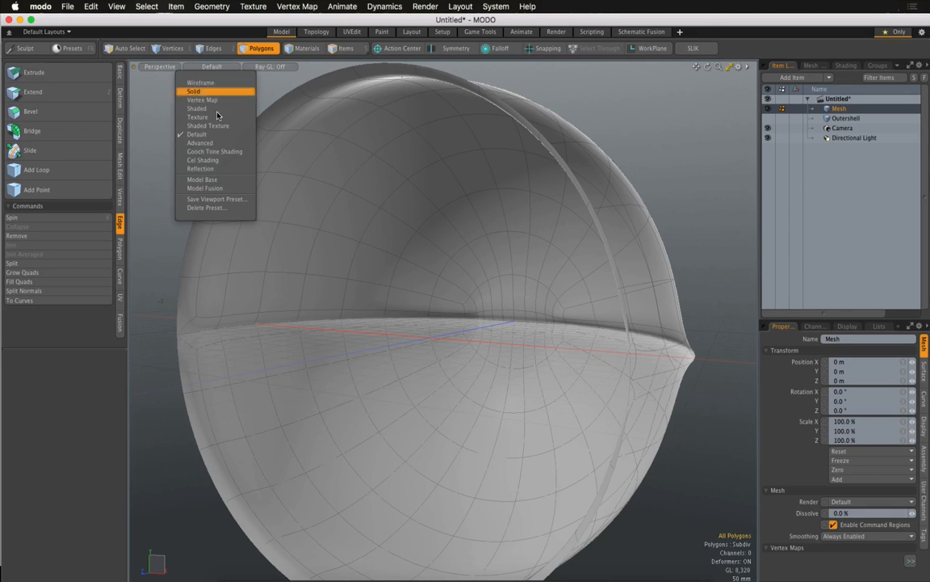
{"action": "left_click", "coordinate": [221, 169]}
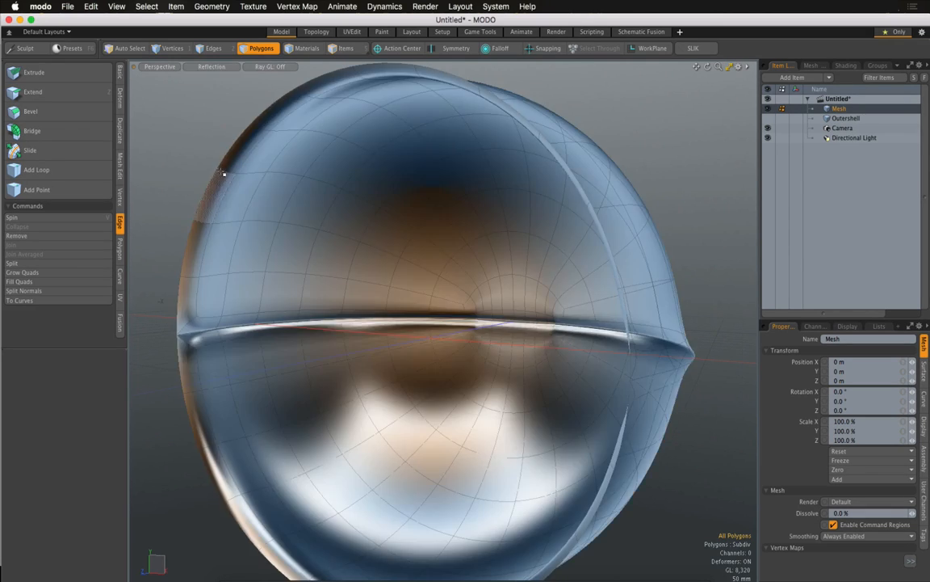
{"action": "left_click_drag", "start_coordinate": [513, 241], "coordinate": [496, 390], "text": "alt"}
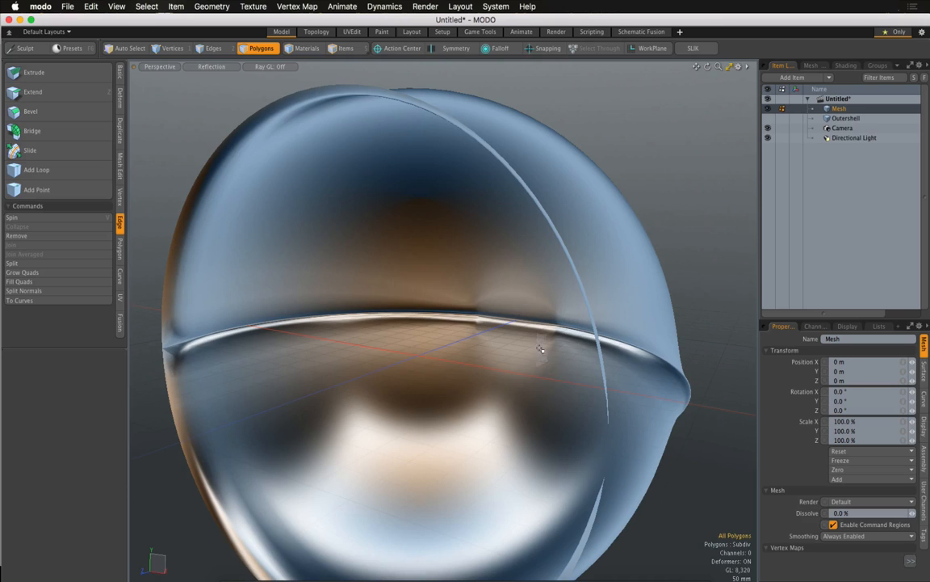
{"action": "left_click_drag", "start_coordinate": [490, 378], "coordinate": [444, 323], "text": "alt"}
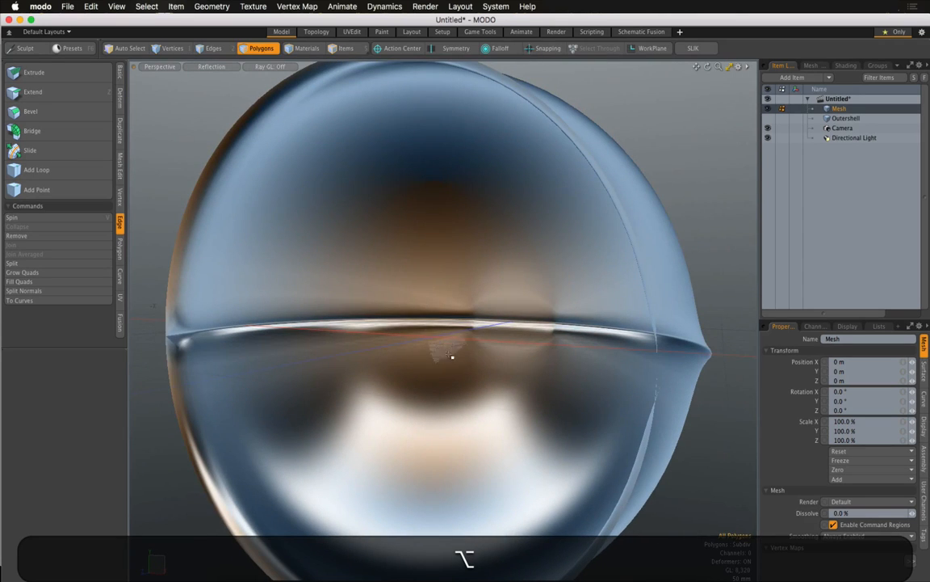
{"action": "left_click", "coordinate": [220, 70]}
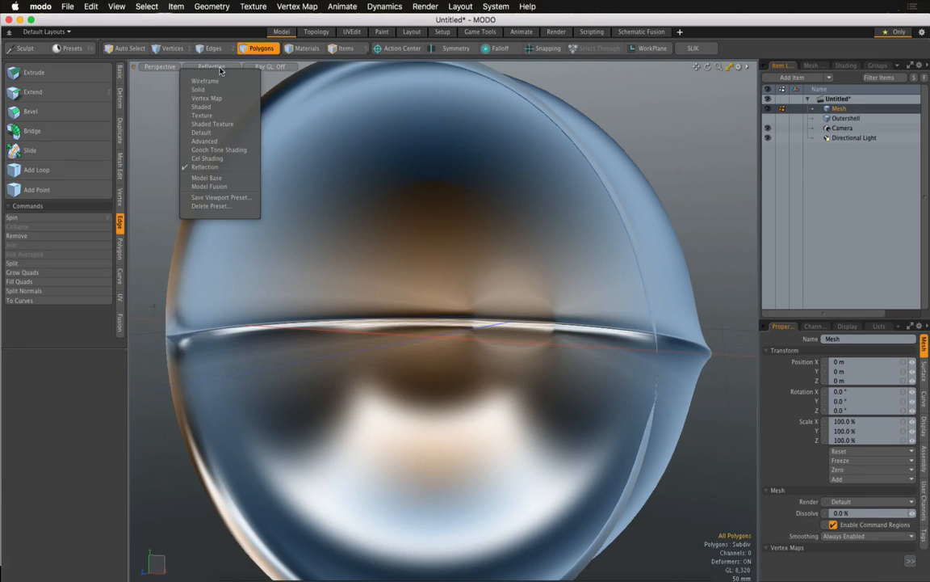
{"action": "left_click", "coordinate": [201, 133]}
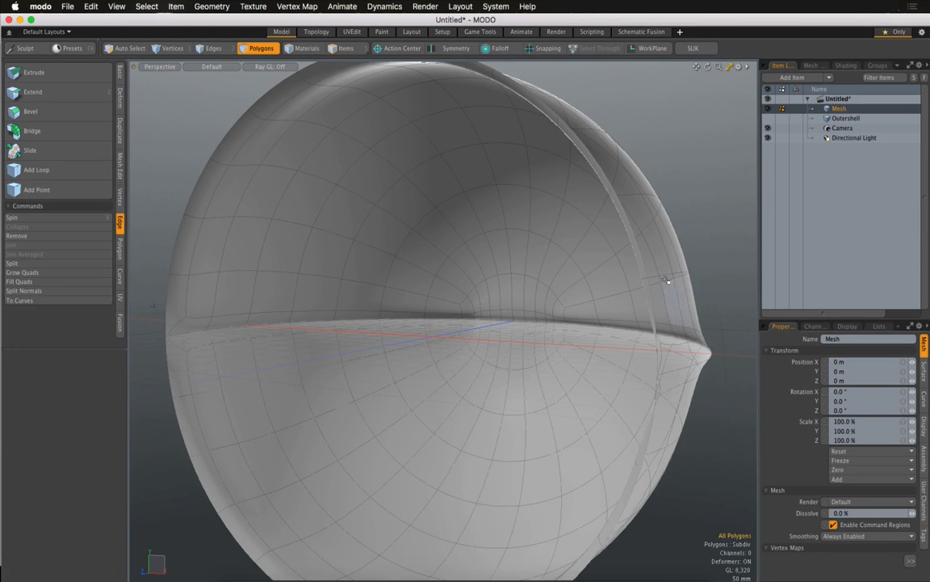
- Rename the upholstery mesh item as Padding
{"action": "double_click", "coordinate": [838, 109]}
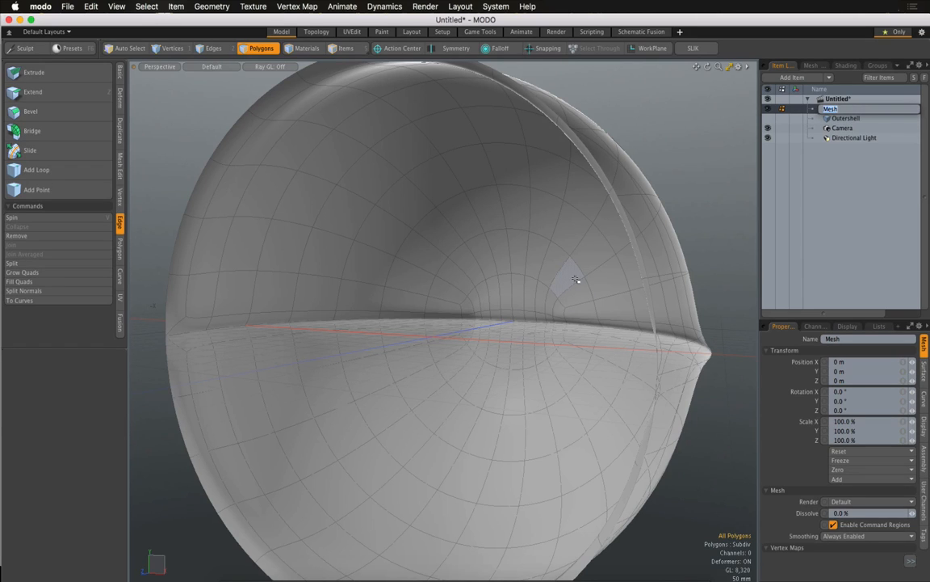
{"action": "type", "text": "Adding"}
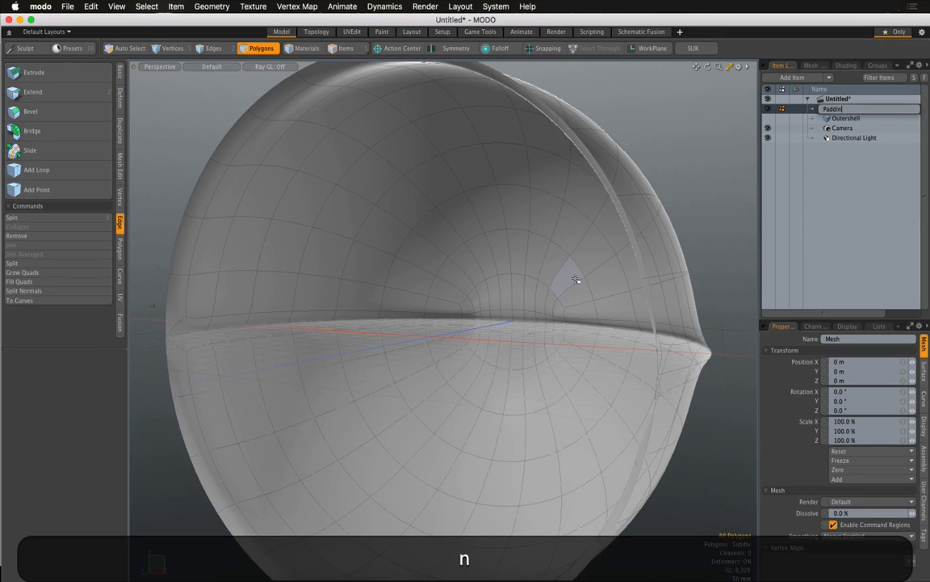
{"action": "key", "text": "Return"}
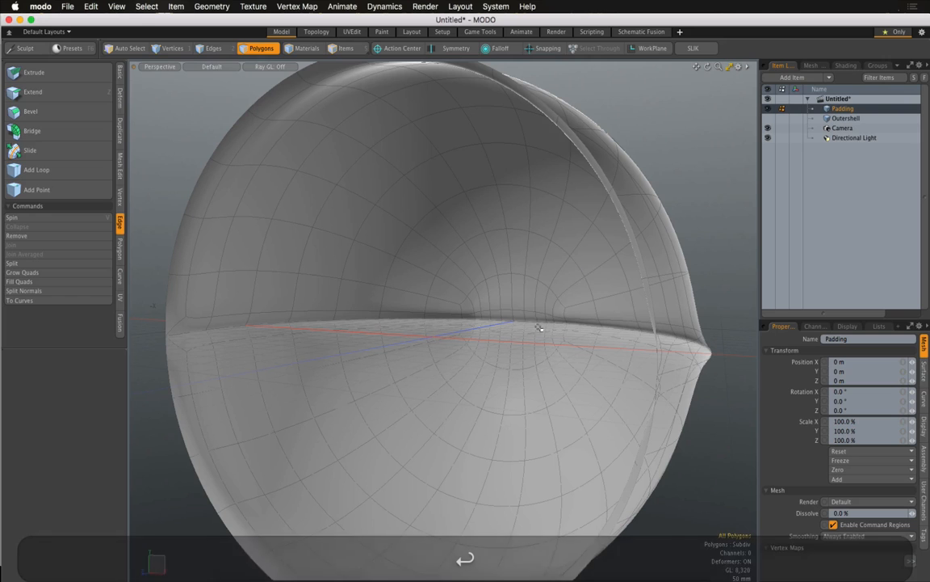
- Make the Outershell mesh visible and select it together with Padding, examining the gap between them at the front rim
{"action": "left_click_drag", "start_coordinate": [633, 264], "coordinate": [626, 278], "text": "ctrl+alt"}
{"action": "left_click_drag", "start_coordinate": [551, 273], "coordinate": [487, 271], "text": "alt"}
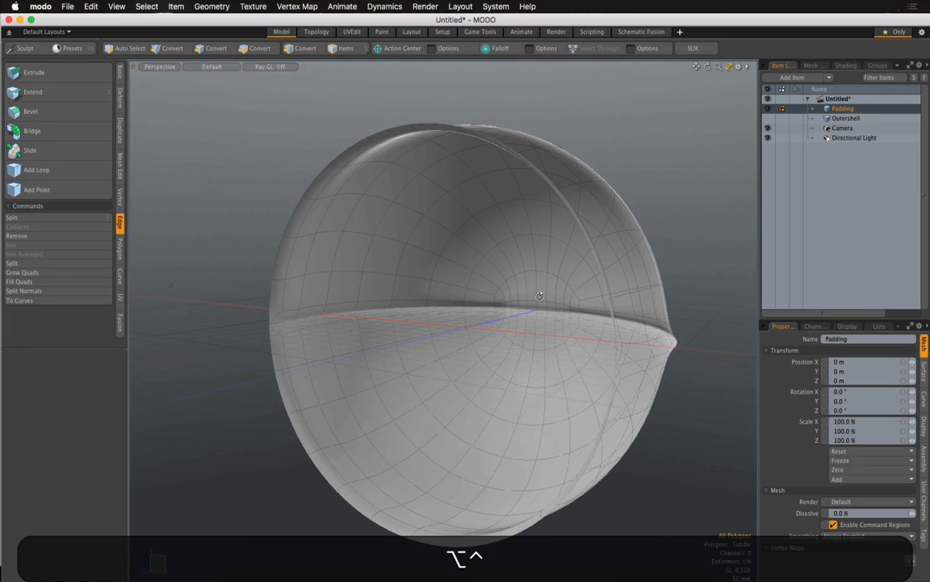
{"action": "mouse_move", "coordinate": [670, 276]}
{"action": "left_mouse_down", "text": "ctrl+alt"}
{"action": "mouse_move", "coordinate": [680, 265]}
{"action": "mouse_move", "coordinate": [672, 278]}
{"action": "left_mouse_up", "text": "ctrl+alt"}
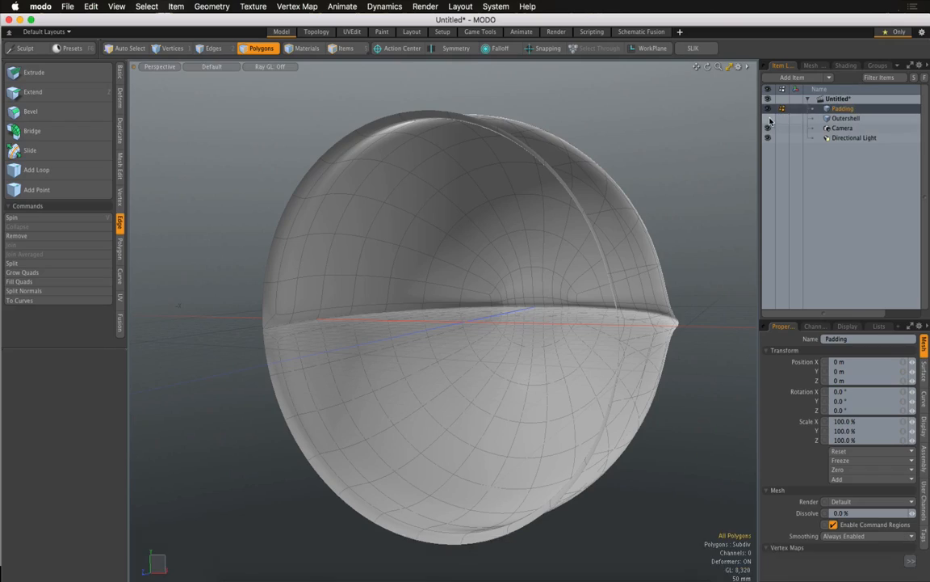
{"action": "left_click", "coordinate": [768, 118]}
{"action": "left_click_drag", "start_coordinate": [613, 156], "coordinate": [594, 177], "text": "alt"}
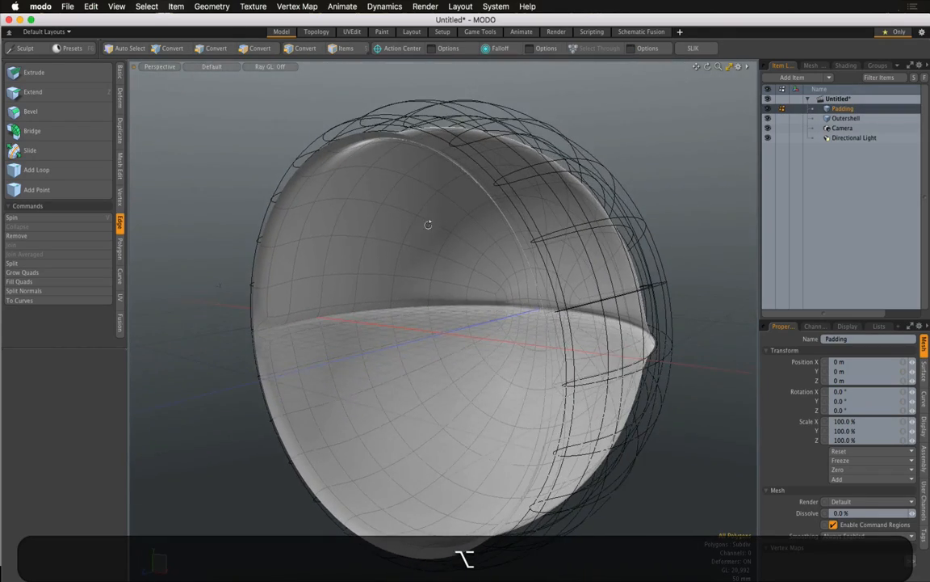
{"action": "left_click_drag", "start_coordinate": [429, 224], "coordinate": [452, 207], "text": "alt"}
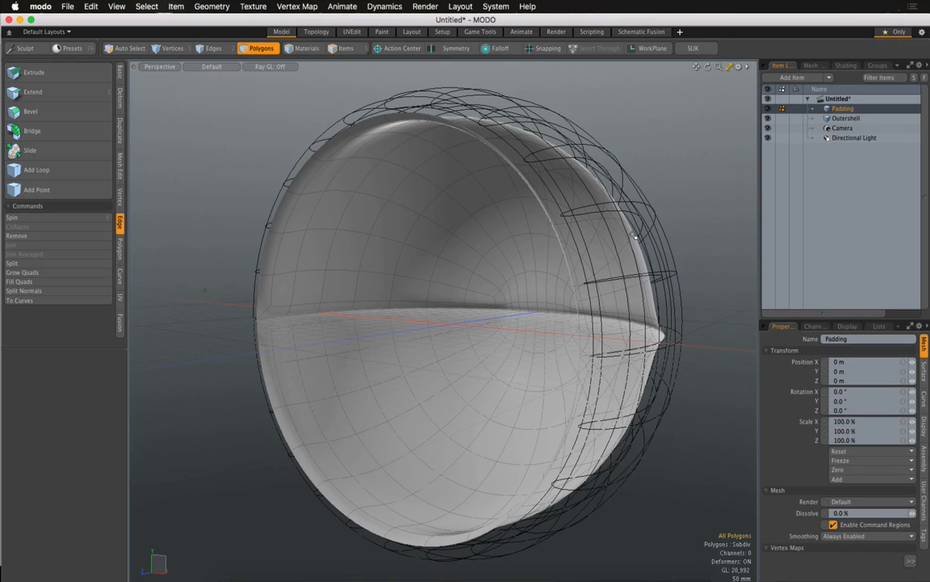
{"action": "left_click_drag", "start_coordinate": [452, 193], "coordinate": [445, 210], "text": "alt"}
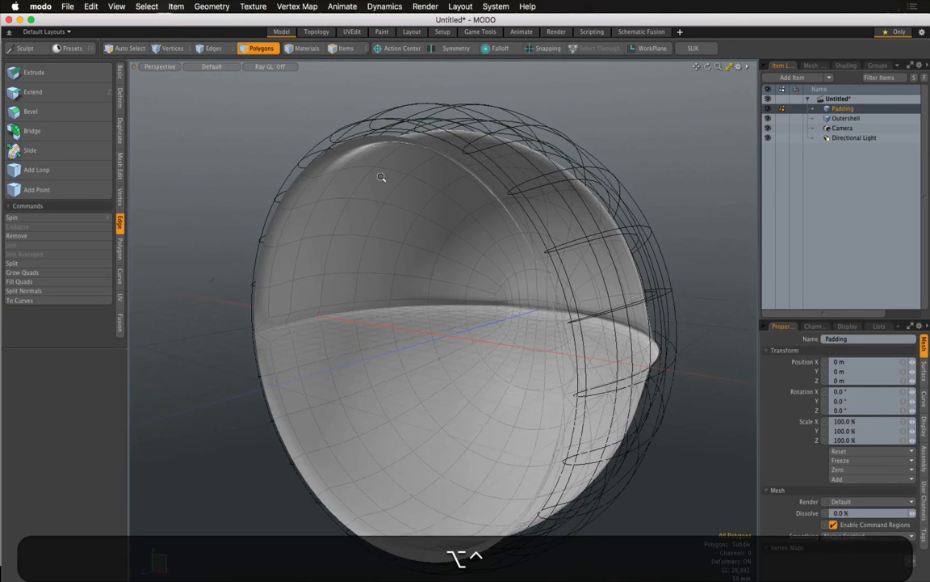
{"action": "left_click_drag", "start_coordinate": [382, 179], "coordinate": [469, 187], "text": "ctrl+alt"}
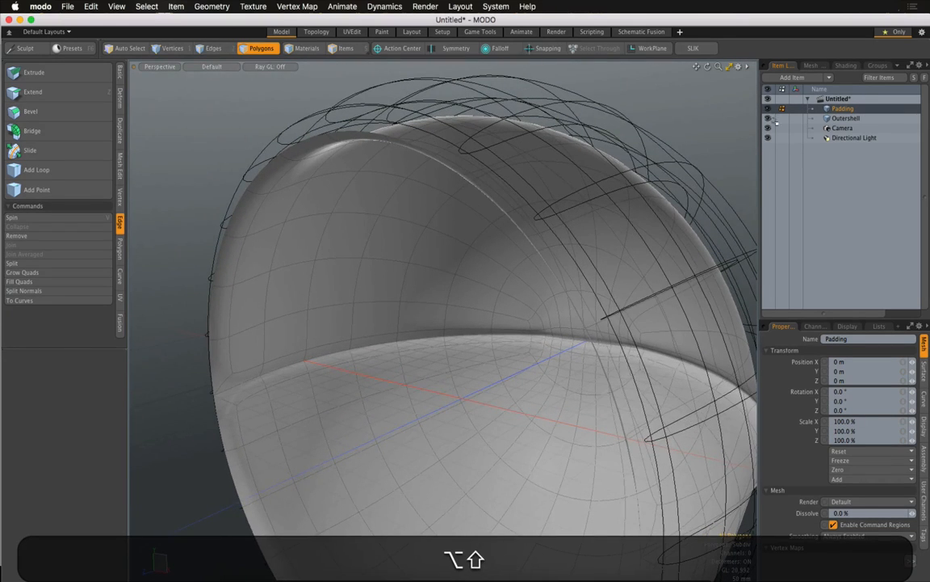
{"action": "left_click", "coordinate": [838, 119], "text": "shift"}
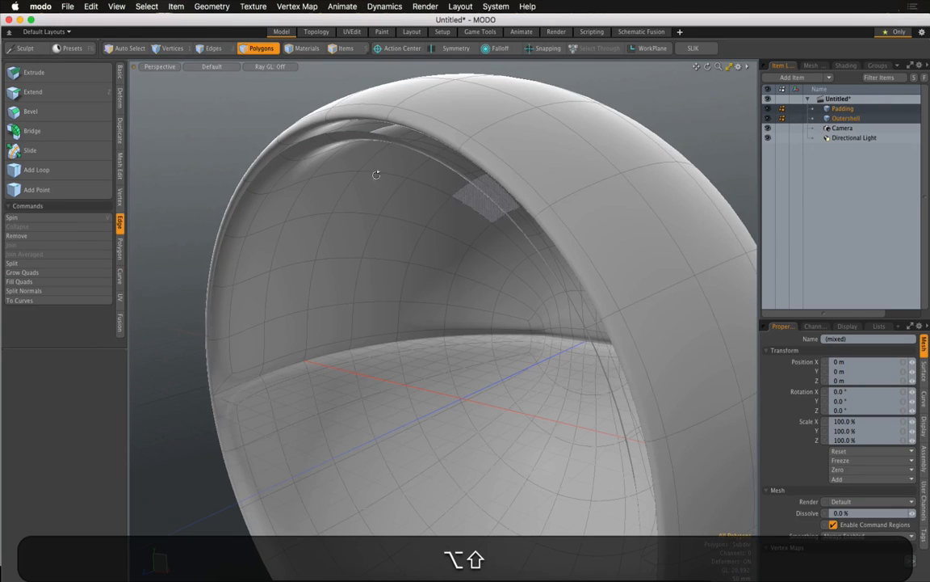
{"action": "left_click_drag", "start_coordinate": [376, 174], "coordinate": [426, 193], "text": "alt"}
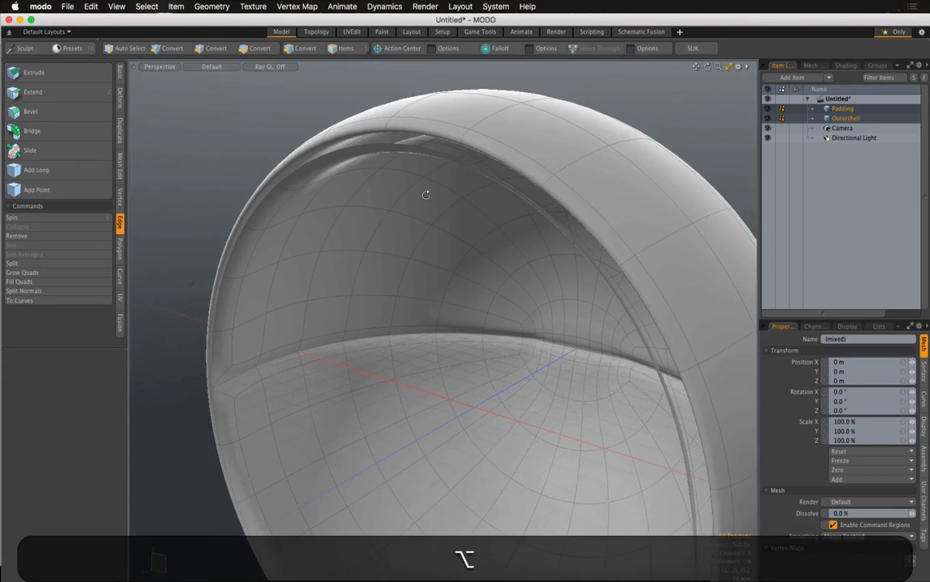
{"action": "left_click_drag", "start_coordinate": [315, 263], "coordinate": [470, 236], "text": "alt"}
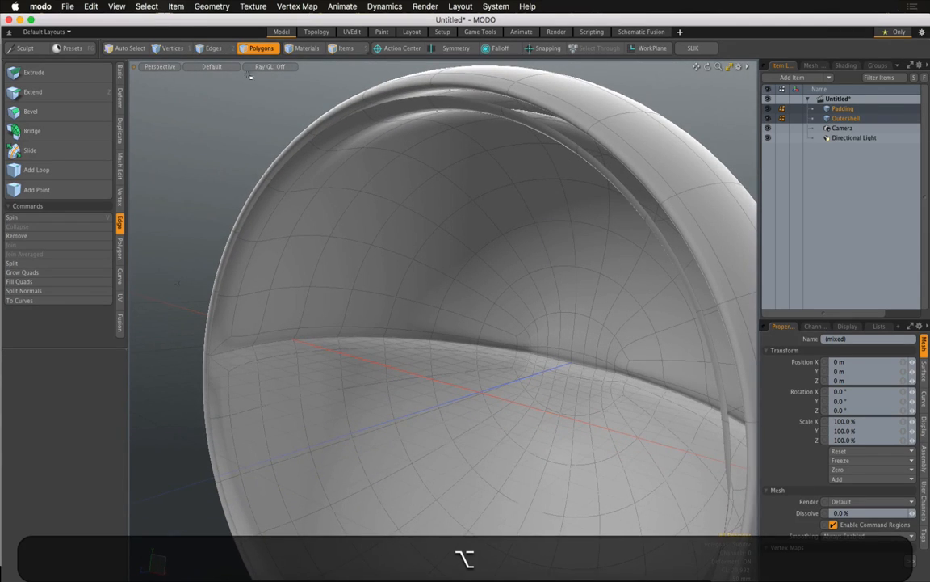
- Select the edge loop around the padding's front rim and move it back 10 mm along negative Z
{"action": "left_click", "coordinate": [219, 49]}
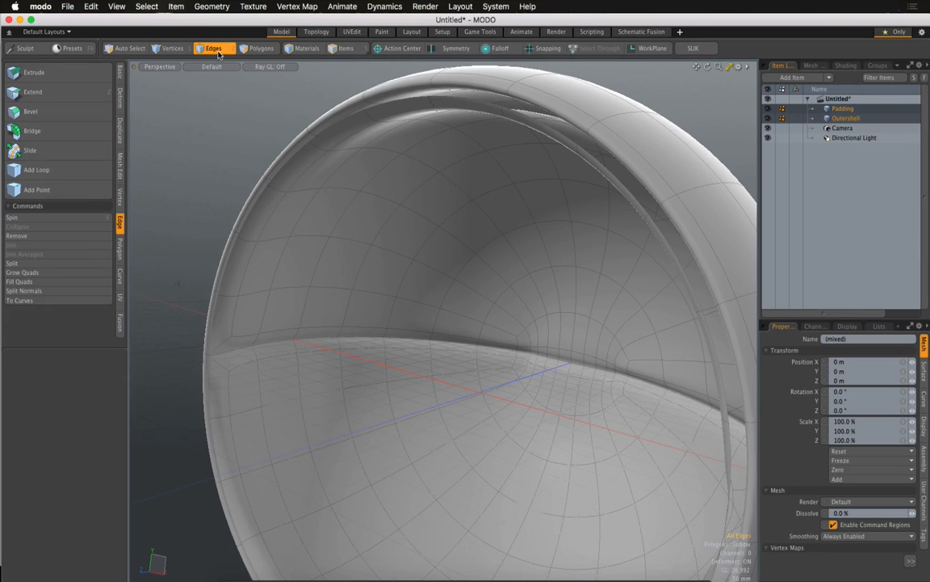
{"action": "double_click", "coordinate": [539, 121]}
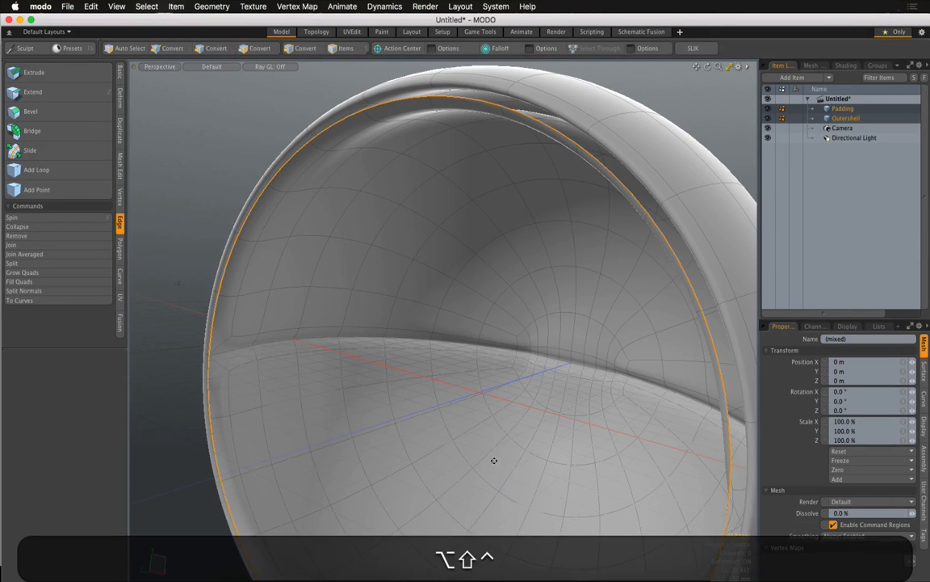
{"action": "left_click_drag", "start_coordinate": [494, 461], "coordinate": [454, 434], "text": "alt+shift"}
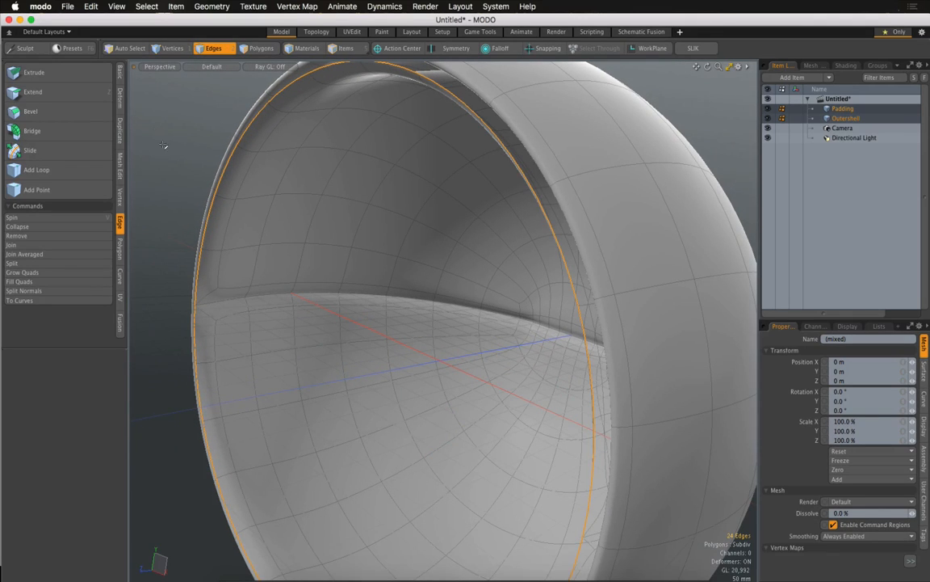
{"action": "left_click", "coordinate": [119, 74]}
{"action": "key", "text": "w"}
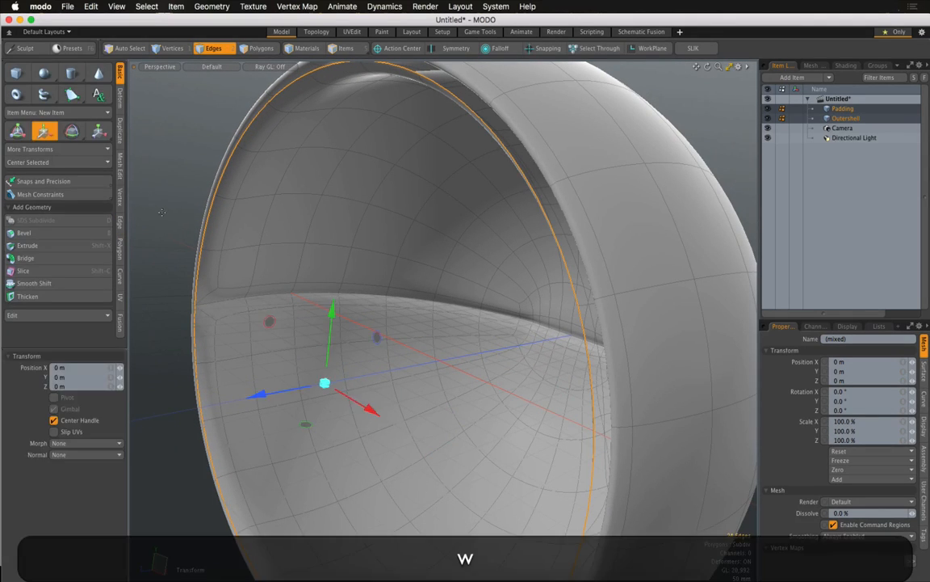
{"action": "left_click_drag", "start_coordinate": [255, 394], "coordinate": [230, 353]}
- Try scaling the padding's rim edge loop uniformly to 104%, and undo the scaling
{"action": "left_click", "coordinate": [97, 131]}
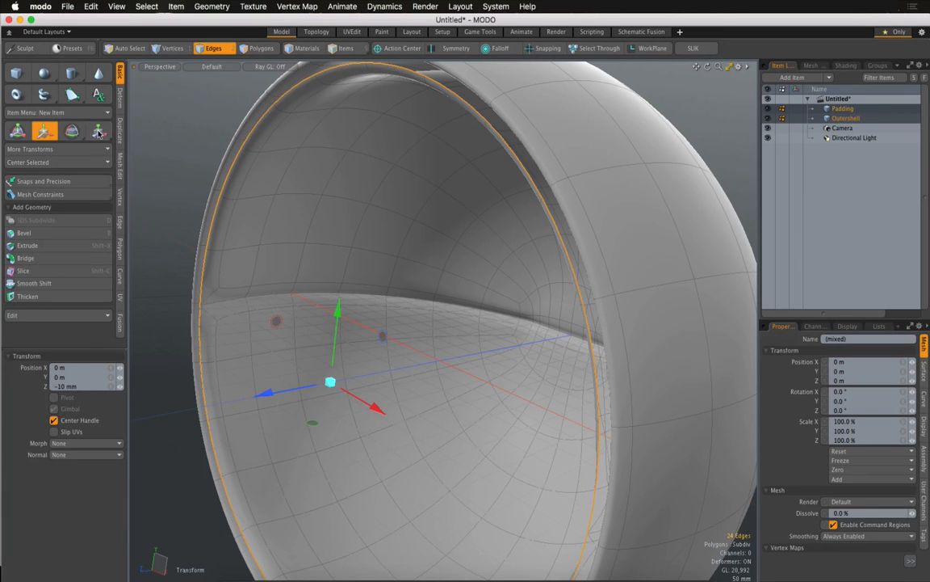
{"action": "left_click_drag", "start_coordinate": [331, 387], "coordinate": [490, 288]}
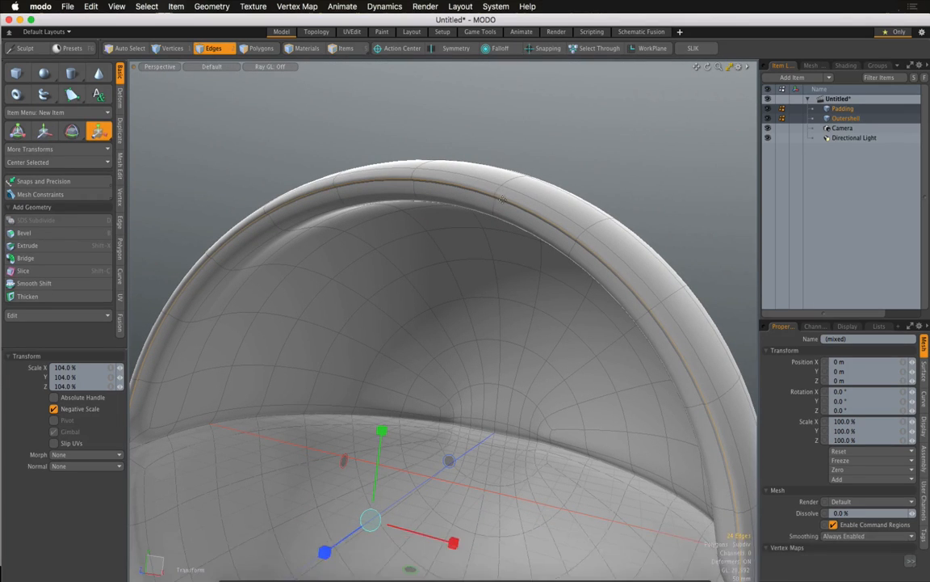
{"action": "left_click_drag", "start_coordinate": [467, 236], "coordinate": [436, 266], "text": "alt"}
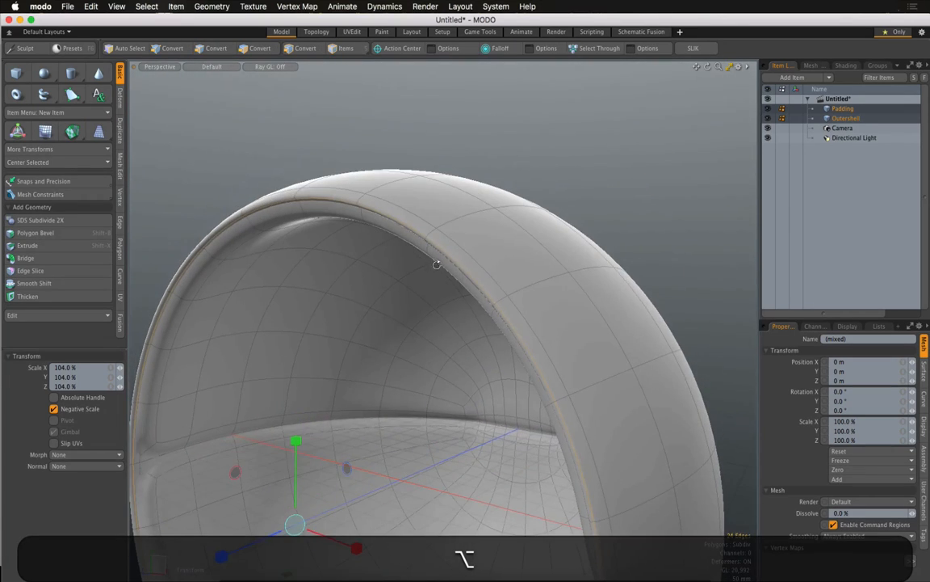
{"action": "left_click_drag", "start_coordinate": [545, 290], "coordinate": [411, 252], "text": "alt"}
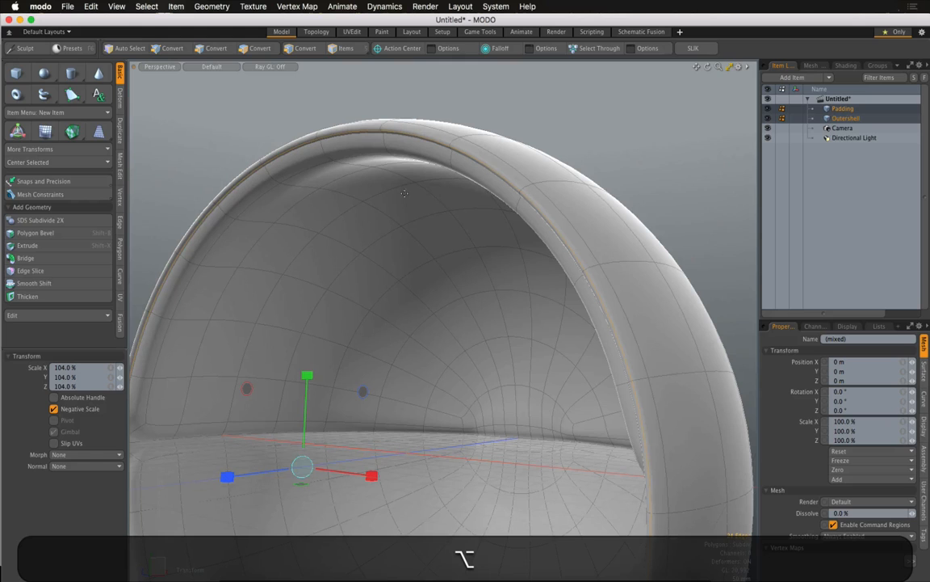
{"action": "key", "text": "2"}
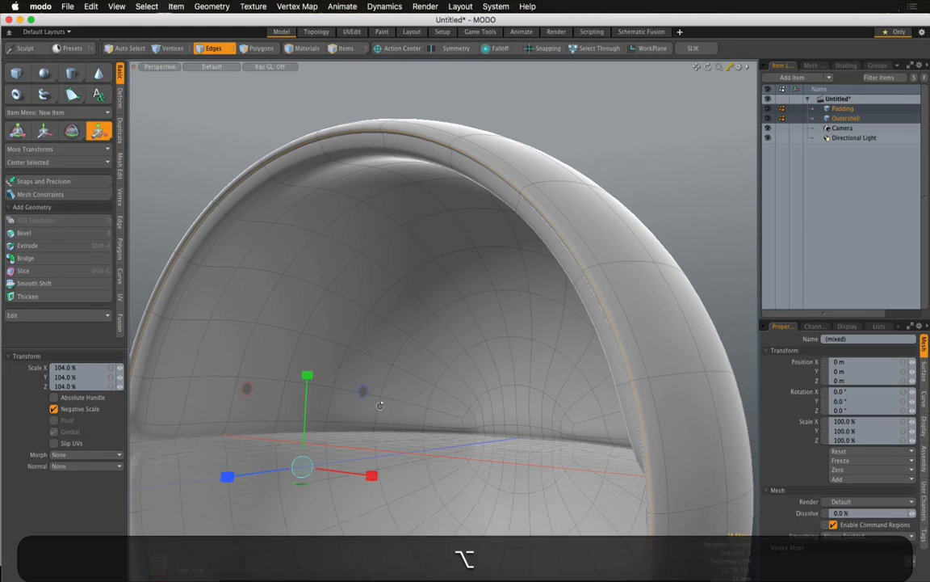
{"action": "left_click_drag", "start_coordinate": [385, 402], "coordinate": [416, 358], "text": "alt+shift"}
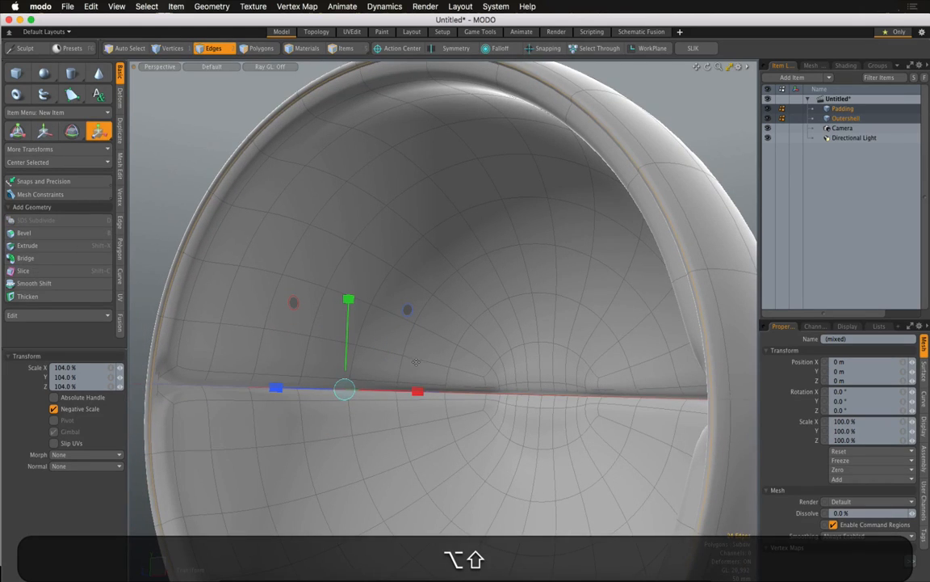
{"action": "key", "text": "super+z"}
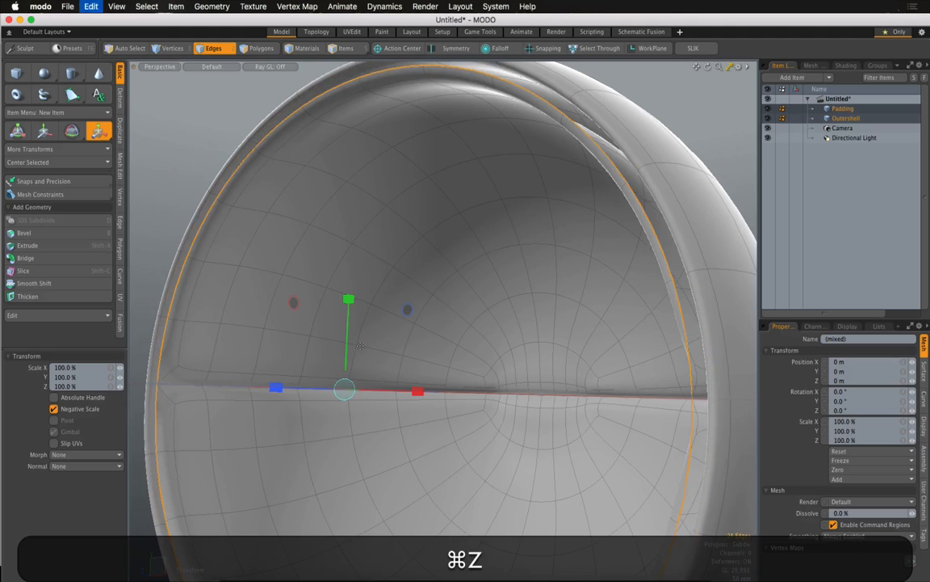
- Try scaling the padding's rim edge loop to 108% on Y only, and undo the scaling
{"action": "left_click_drag", "start_coordinate": [389, 363], "coordinate": [442, 388], "text": "alt"}
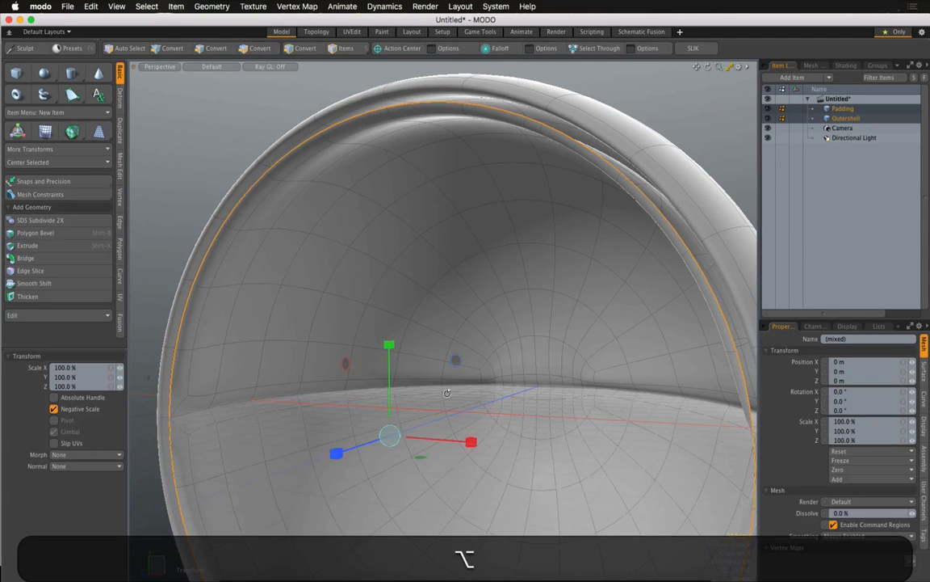
{"action": "key", "text": "2"}
{"action": "left_click_drag", "start_coordinate": [388, 345], "coordinate": [388, 337]}
{"action": "left_click_drag", "start_coordinate": [441, 412], "coordinate": [434, 341], "text": "alt+shift"}
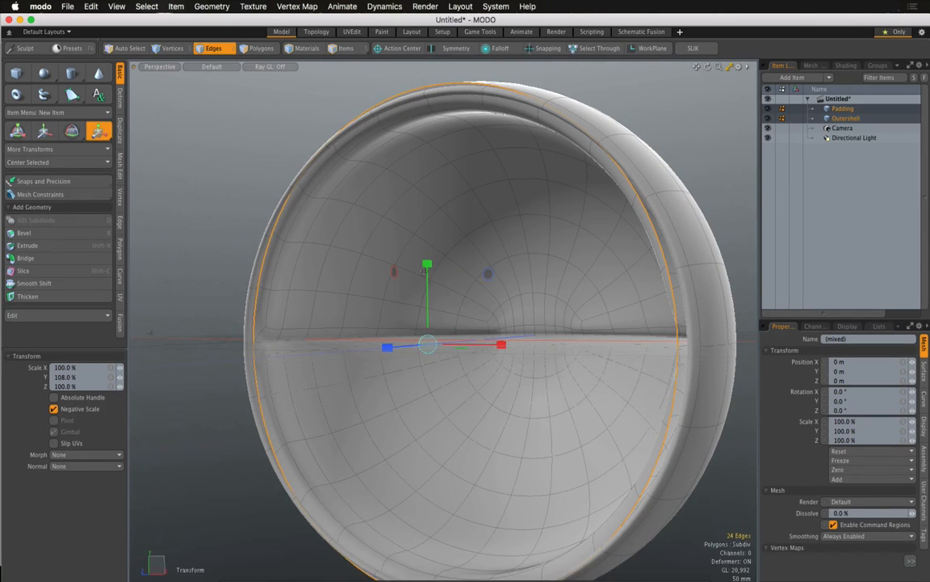
{"action": "key", "text": "ctrl"}
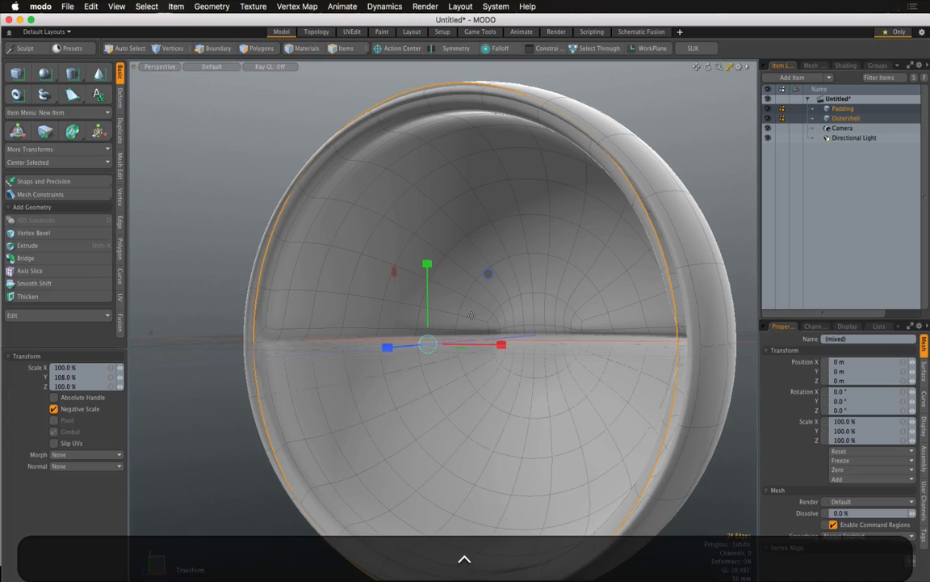
{"action": "key", "text": "ctrl+z"}
- Try scaling the padding's rim edge loop uniformly to 103%, and undo the scaling
{"action": "left_click_drag", "start_coordinate": [471, 315], "coordinate": [429, 385], "text": "alt"}
{"action": "key", "text": "ctrl"}
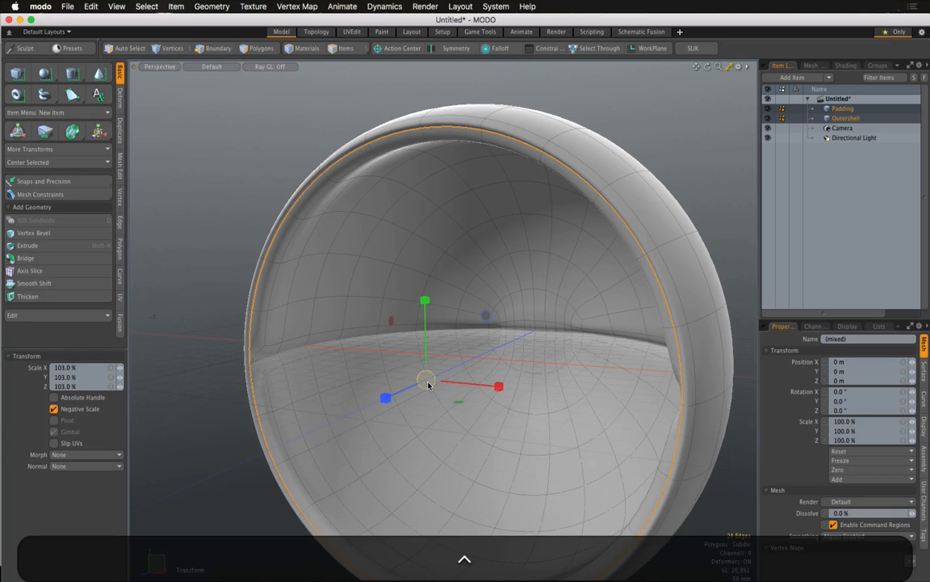
{"action": "key", "text": "ctrl+z"}
- Scale the padding's rim edge loop to 104.5% on X and Y together, keeping Z at 100%
{"action": "left_click_drag", "start_coordinate": [466, 350], "coordinate": [400, 399], "text": "alt"}
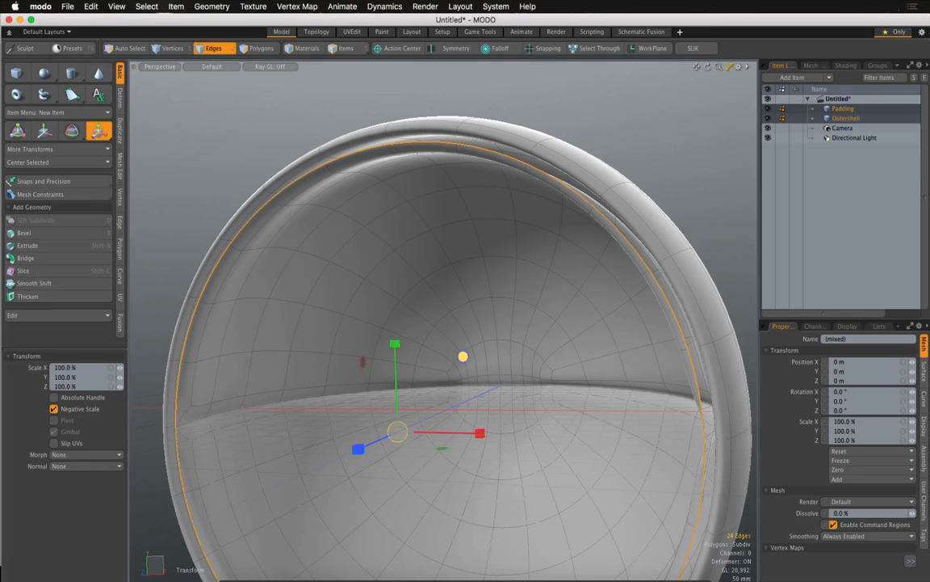
{"action": "left_click_drag", "start_coordinate": [462, 355], "coordinate": [467, 356]}
{"action": "key", "text": "alt+super"}
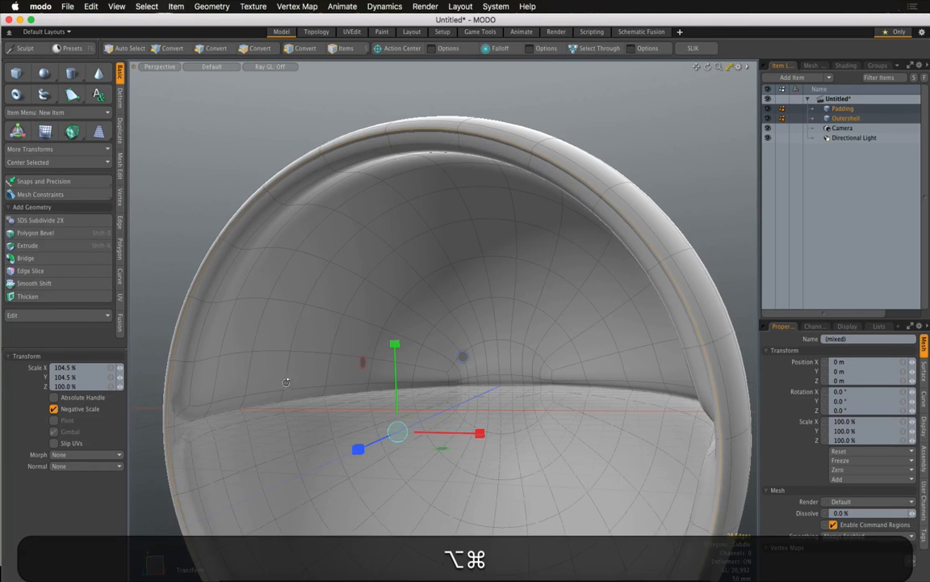
- Finish scaling the padding's rim edge loop and clear the edge selection
{"action": "left_click_drag", "start_coordinate": [286, 382], "coordinate": [215, 365], "text": "alt"}
{"action": "left_click_drag", "start_coordinate": [173, 338], "coordinate": [447, 270], "text": "alt"}
{"action": "key", "text": "alt+Escape"}
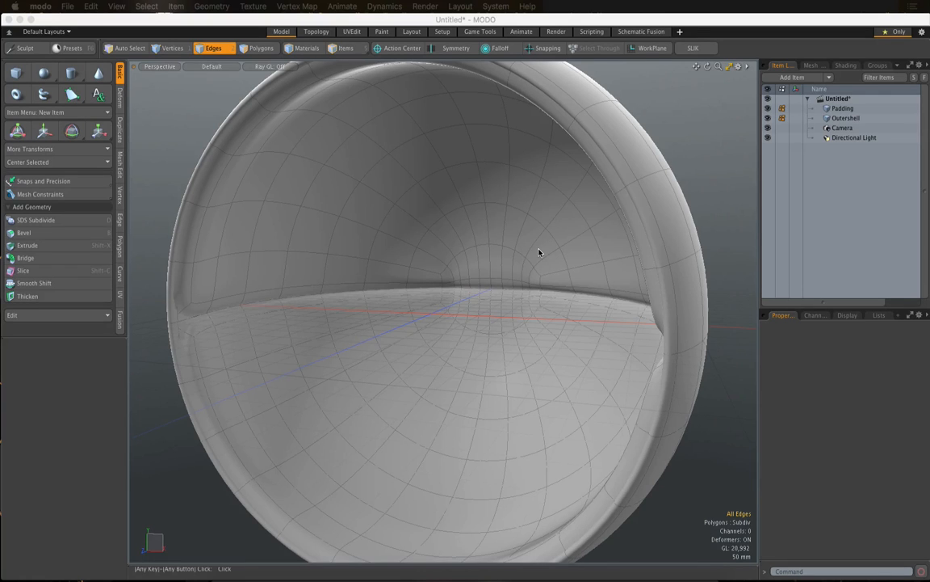
- Add a new mesh item and switch to a four-viewport layout with the chair framed in the orthographic views
{"action": "key", "text": "n"}
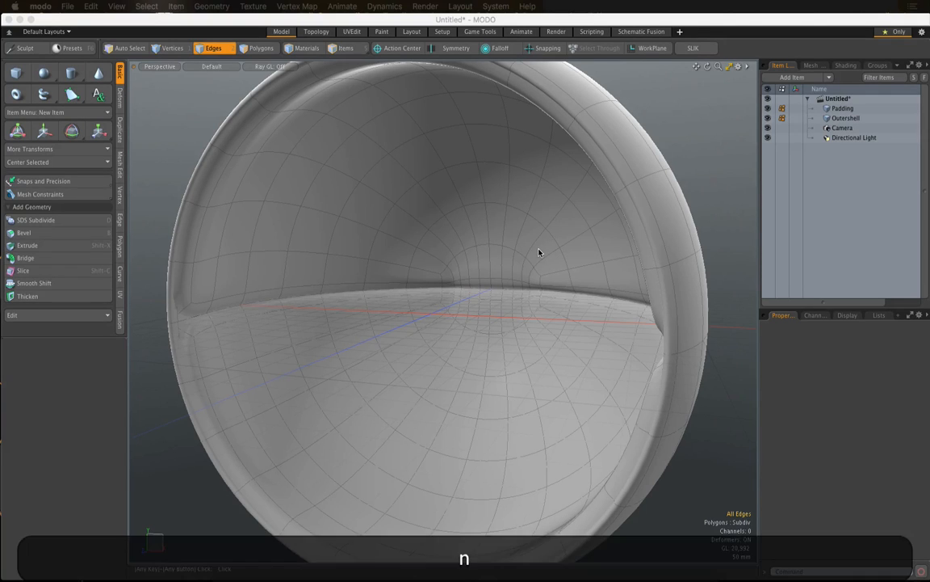
{"action": "key", "text": "n"}
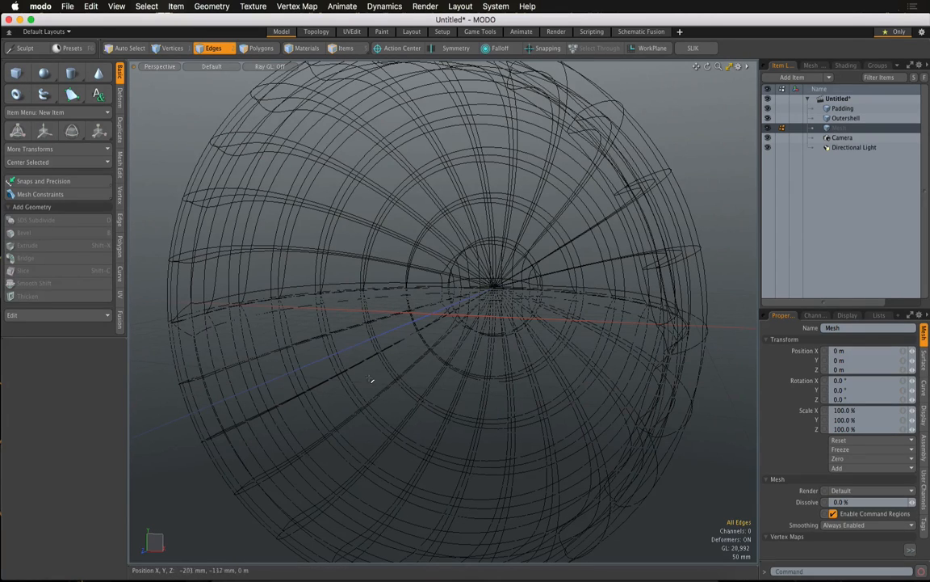
{"action": "left_click", "coordinate": [730, 68]}
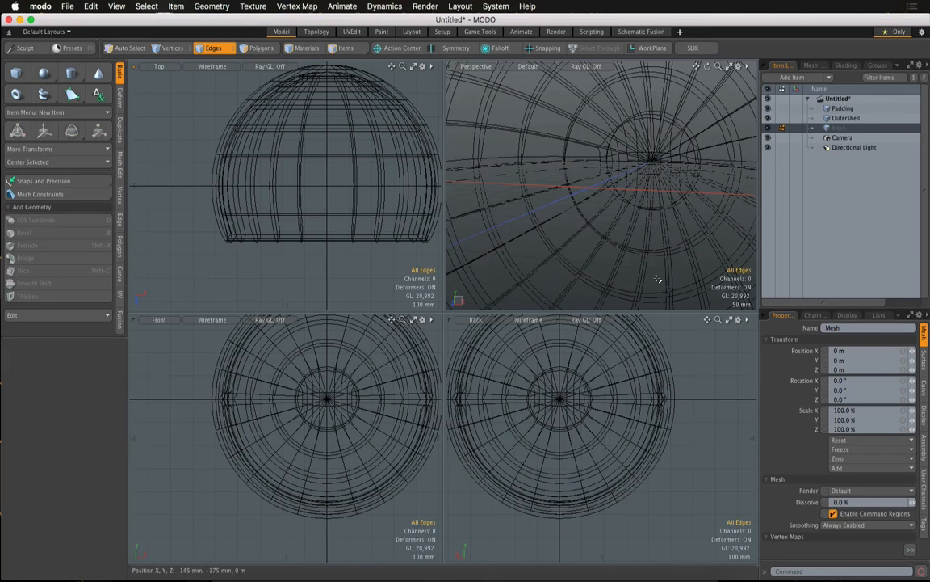
{"action": "key", "text": "shift"}
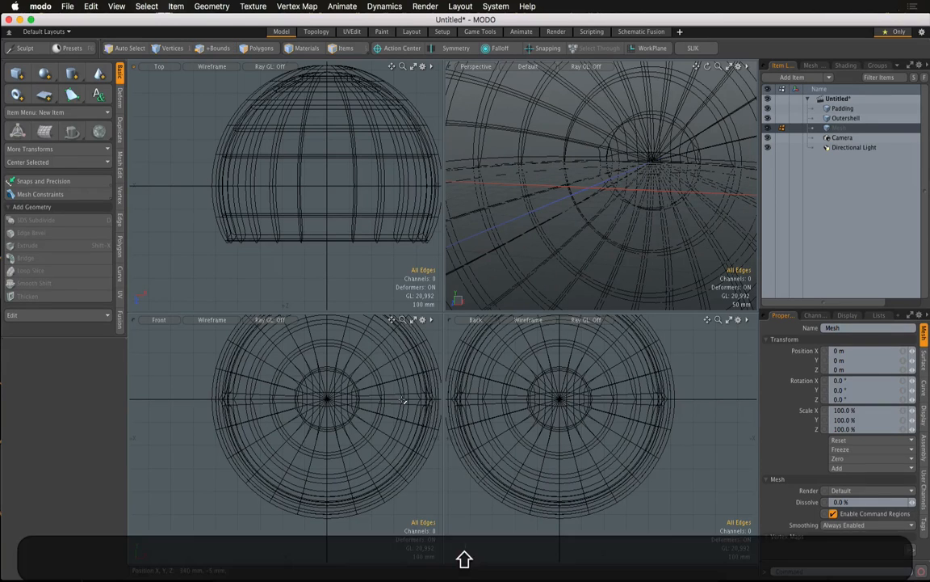
{"action": "key", "text": "shift+a"}
{"action": "key", "text": "2"}
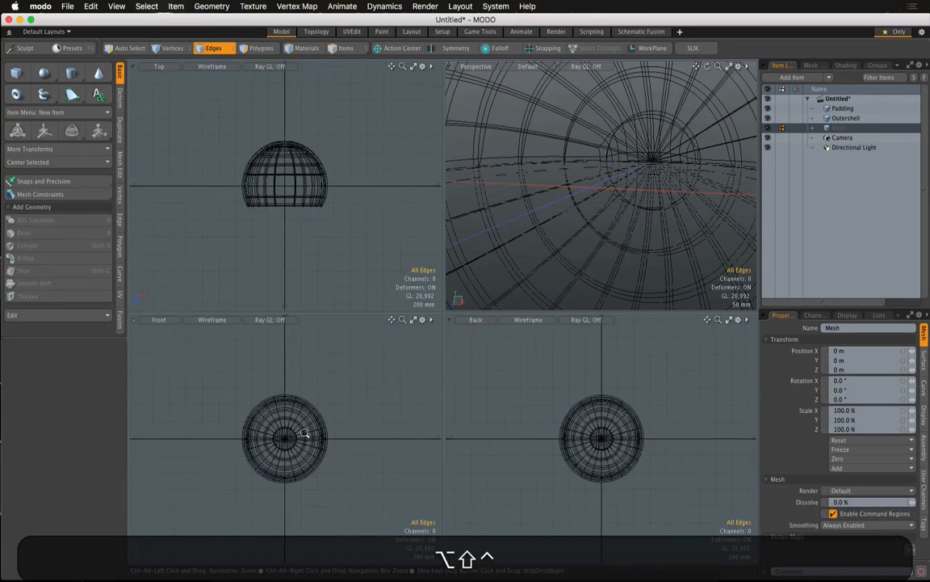
{"action": "left_click_drag", "start_coordinate": [362, 424], "coordinate": [375, 447], "text": "ctrl+alt"}
{"action": "left_click_drag", "start_coordinate": [298, 444], "coordinate": [322, 443], "text": "alt+shift"}
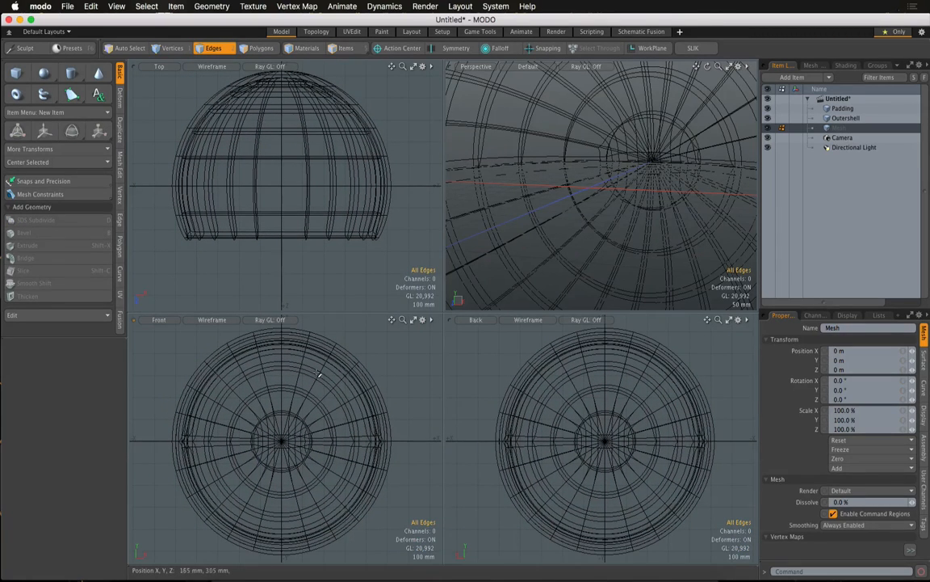
- Try a seat-cushion box of about 840 × 125 × 745 mm, lowered inside the shell to about Y -348.5 mm
{"action": "left_click", "coordinate": [16, 74]}
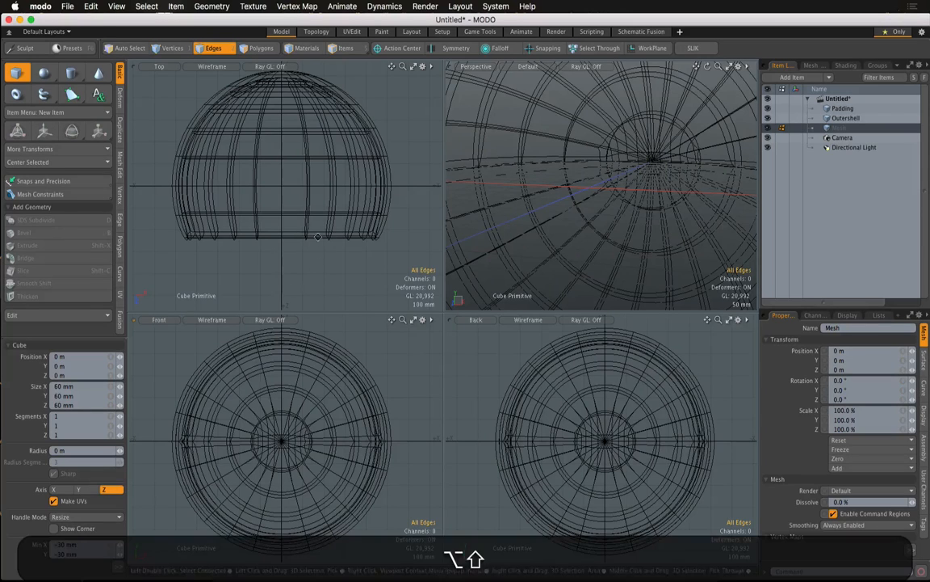
{"action": "left_click_drag", "start_coordinate": [319, 237], "coordinate": [319, 269], "text": "alt+shift"}
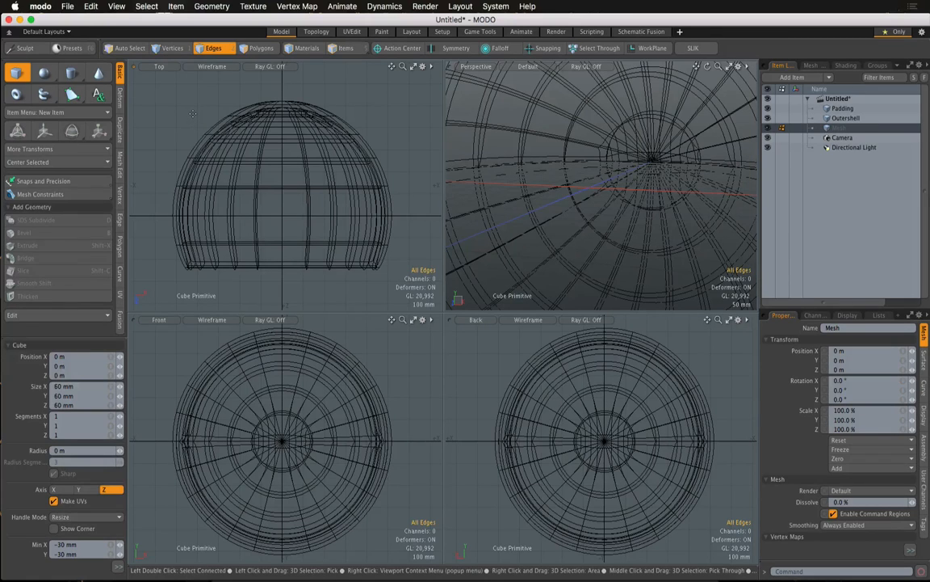
{"action": "left_click_drag", "start_coordinate": [193, 114], "coordinate": [371, 277]}
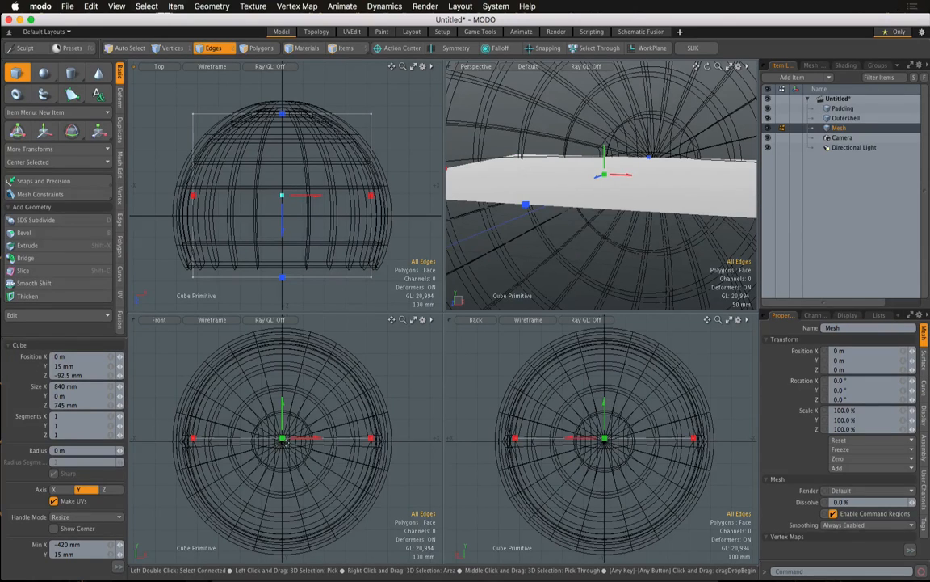
{"action": "left_click_drag", "start_coordinate": [283, 440], "coordinate": [282, 465]}
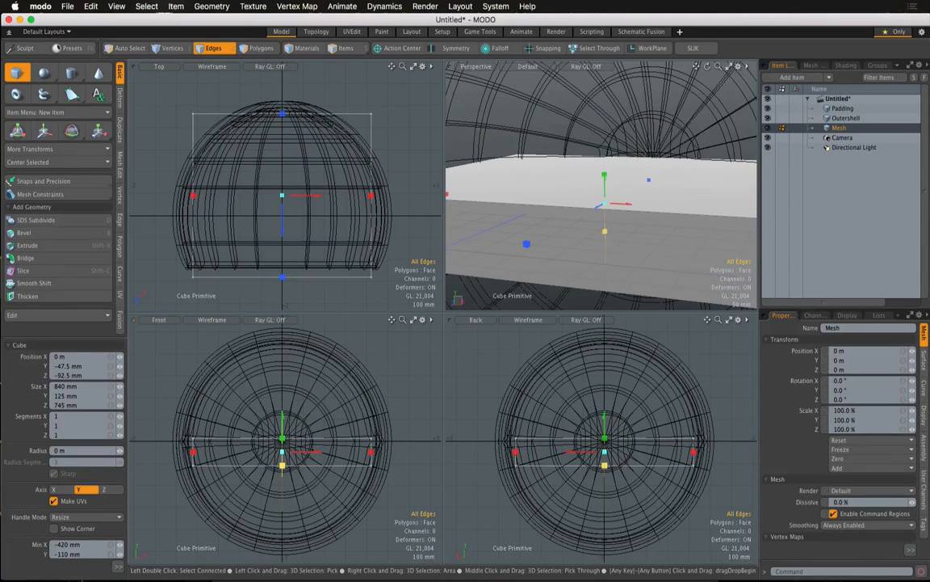
{"action": "left_click_drag", "start_coordinate": [563, 180], "coordinate": [604, 233], "text": "ctrl+alt"}
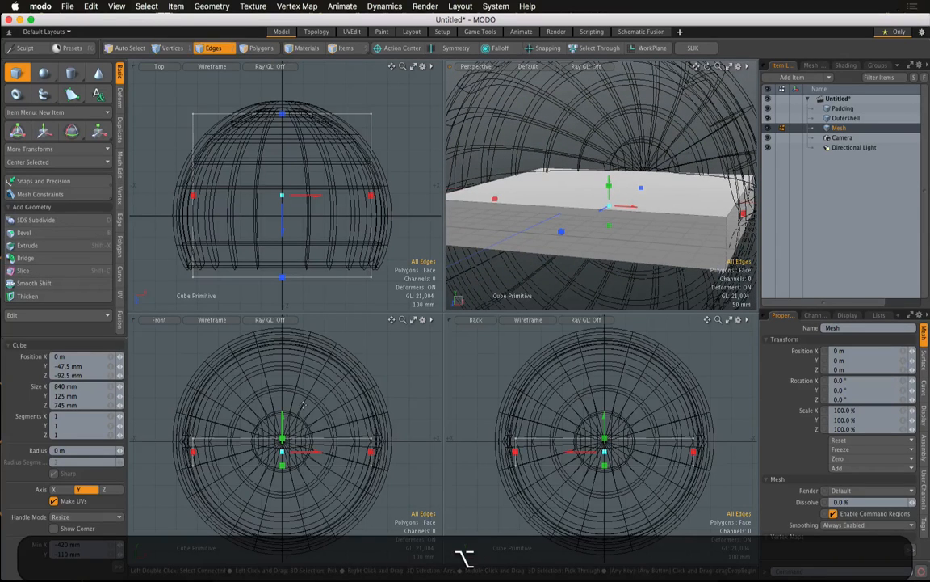
{"action": "left_click_drag", "start_coordinate": [281, 416], "coordinate": [282, 470]}
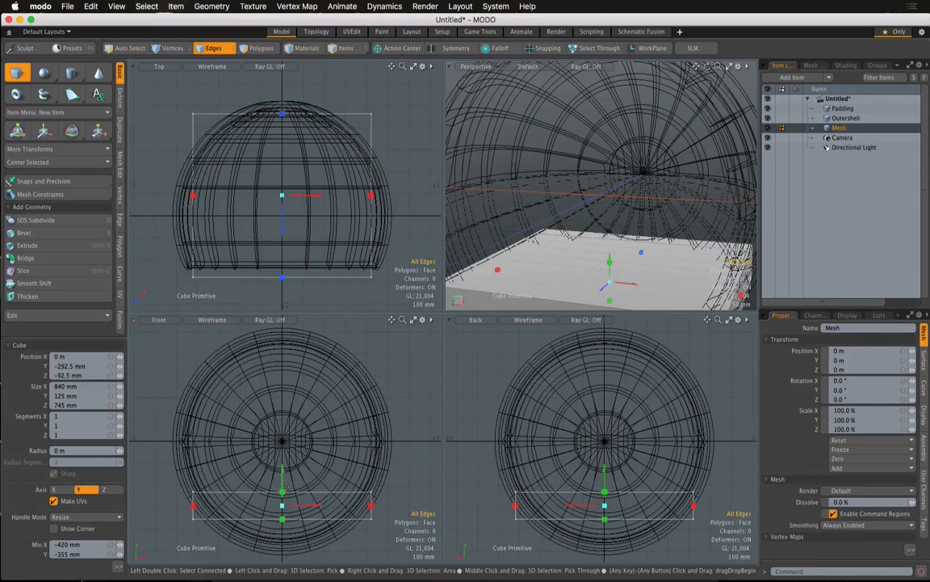
{"action": "left_click_drag", "start_coordinate": [301, 521], "coordinate": [304, 536], "text": "ctrl+alt"}
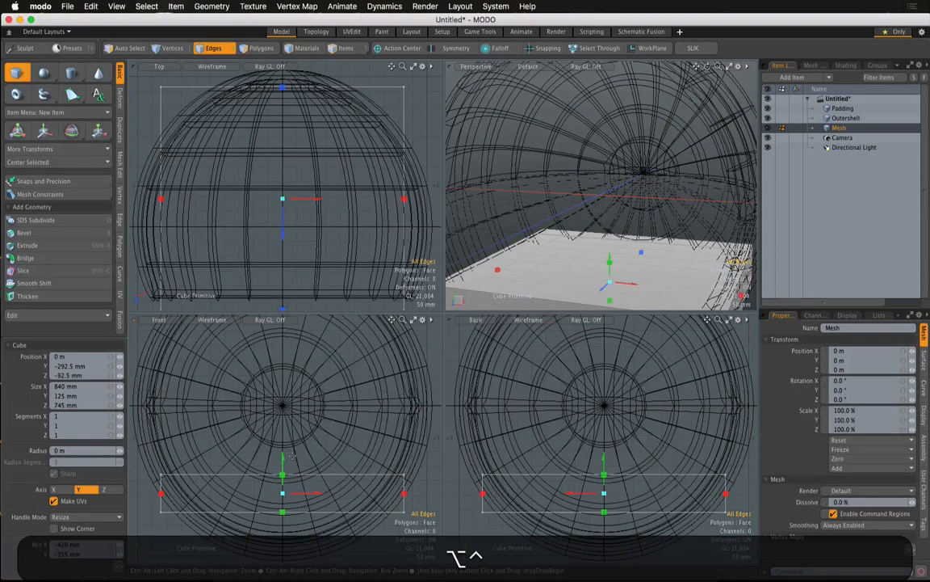
{"action": "left_click_drag", "start_coordinate": [282, 458], "coordinate": [282, 476]}
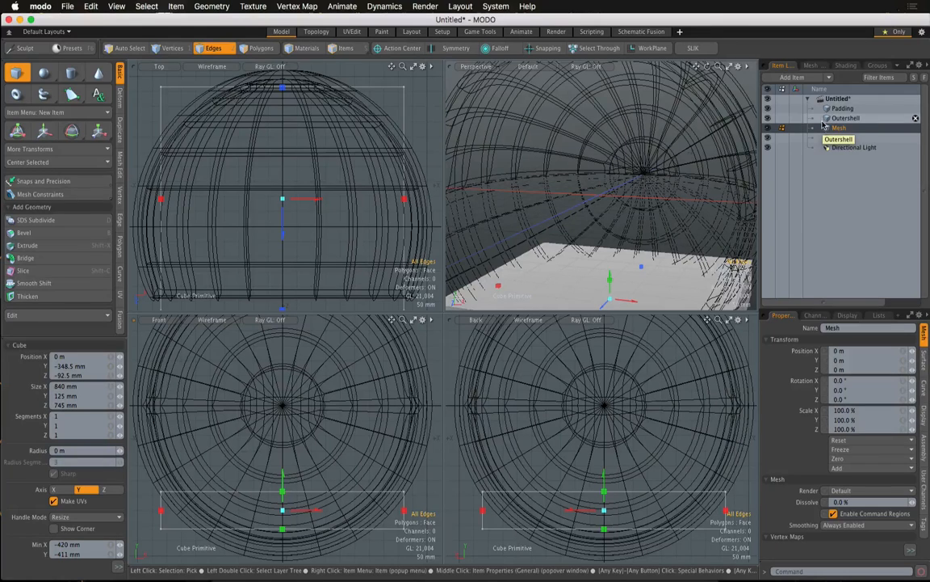
- Hide the outer shell and replace the trial box with one of about 880 × 100 × 766 mm, lowered to about Y -334 mm
{"action": "left_click", "coordinate": [768, 118]}
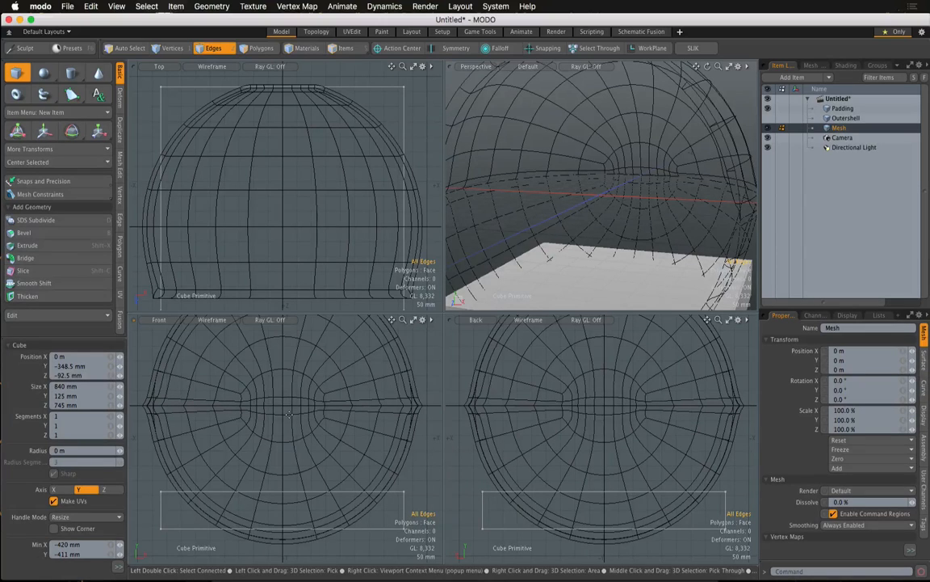
{"action": "key", "text": "BackSpace"}
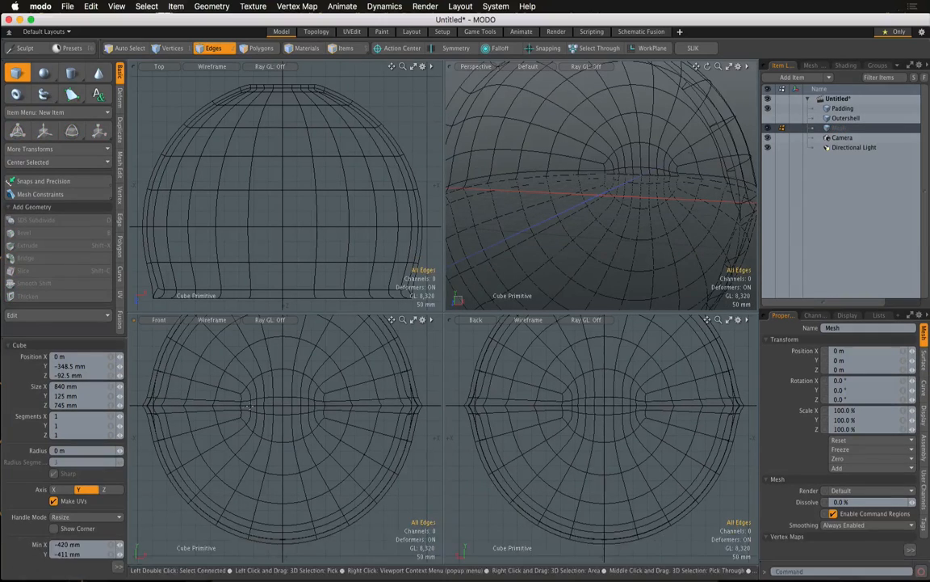
{"action": "left_click_drag", "start_coordinate": [152, 80], "coordinate": [410, 307]}
{"action": "left_click_drag", "start_coordinate": [148, 194], "coordinate": [153, 194]}
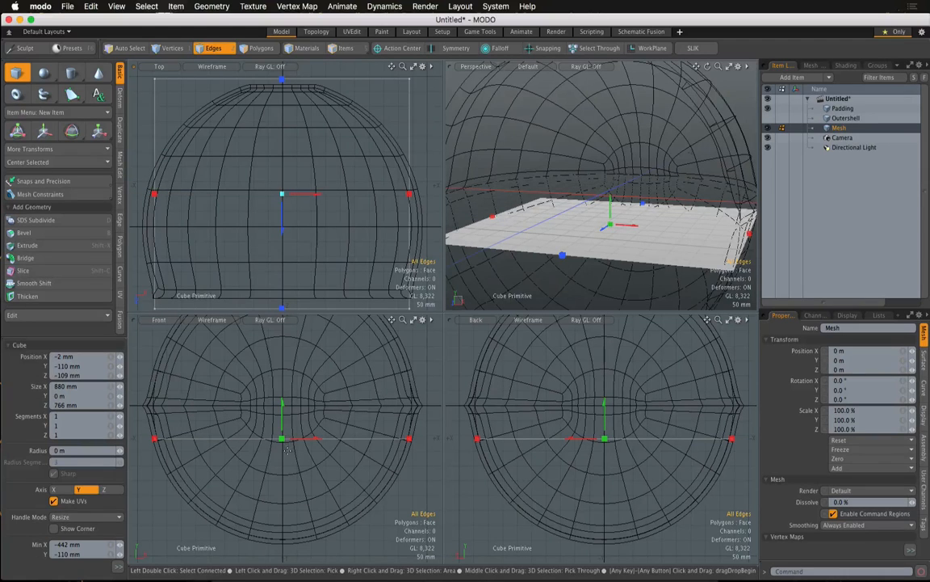
{"action": "left_click_drag", "start_coordinate": [258, 399], "coordinate": [255, 415]}
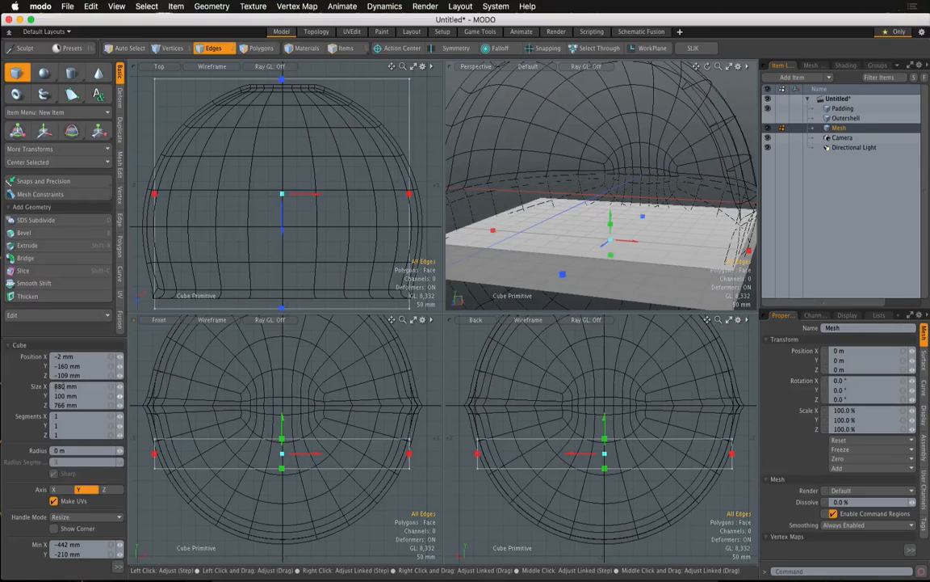
{"action": "left_click_drag", "start_coordinate": [282, 422], "coordinate": [282, 472]}
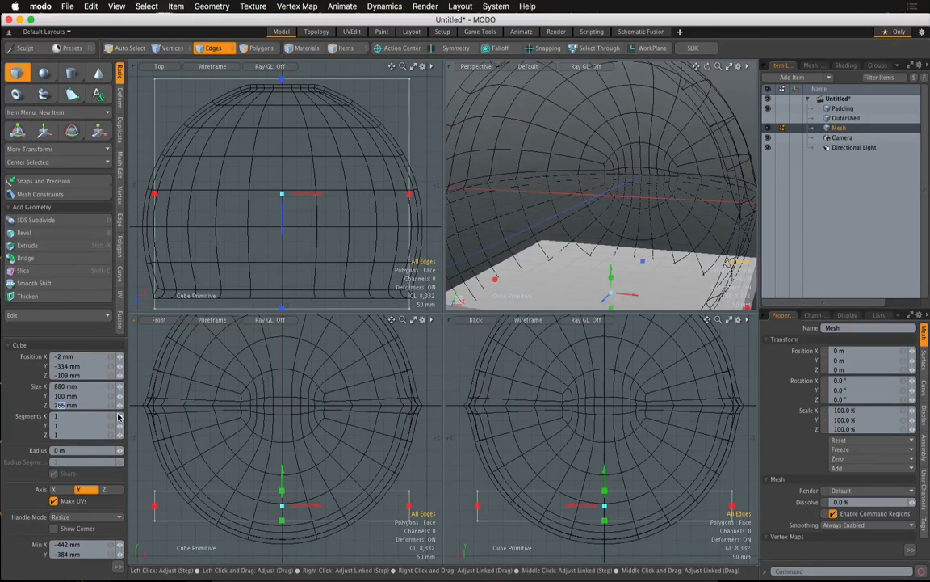
- Set the cushion box's Z size to 750 mm and its X position to 0
{"action": "type", "text": "750"}
{"action": "key", "text": "Tab"}
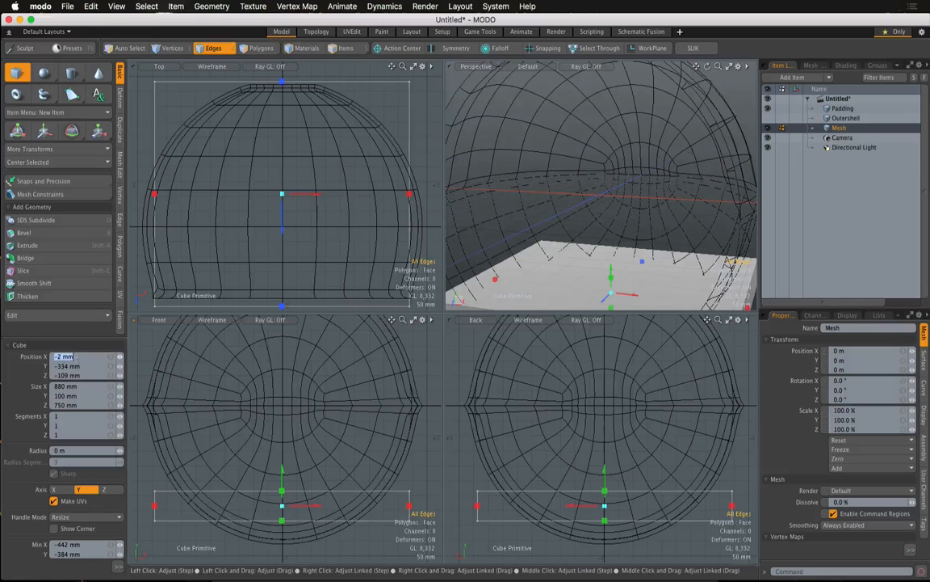
{"action": "left_click", "coordinate": [51, 357]}
{"action": "type", "text": "0"}
{"action": "key", "text": "Tab"}
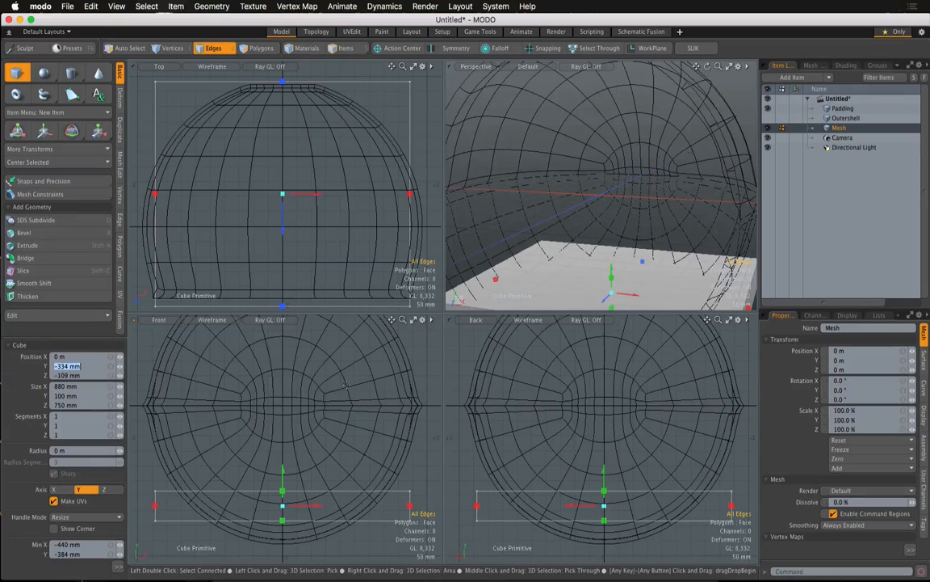
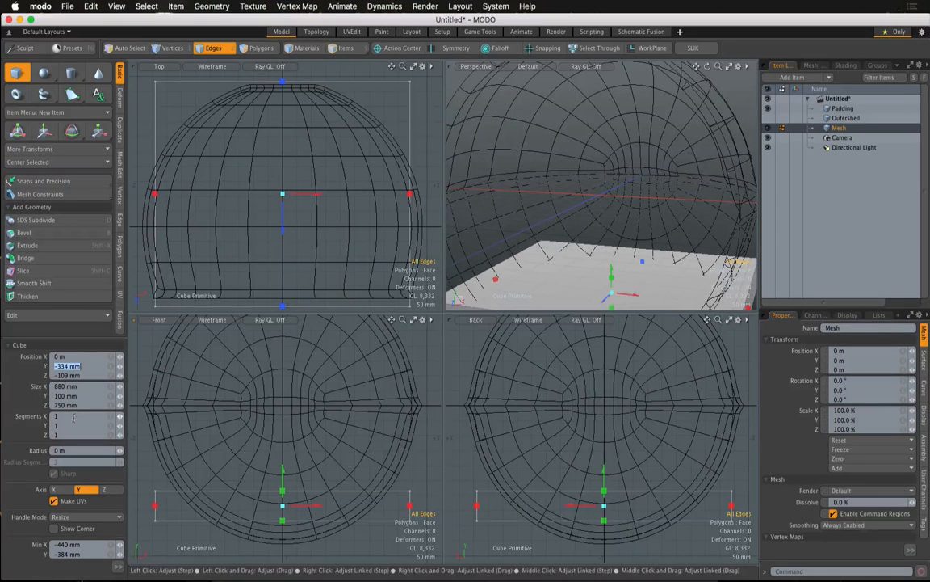
- Divide the cushion box into 4 segments on X and 5 on Z, keeping 1 on Y
{"action": "left_click", "coordinate": [121, 417]}
{"action": "left_click", "coordinate": [121, 417]}
{"action": "left_click", "coordinate": [121, 417]}
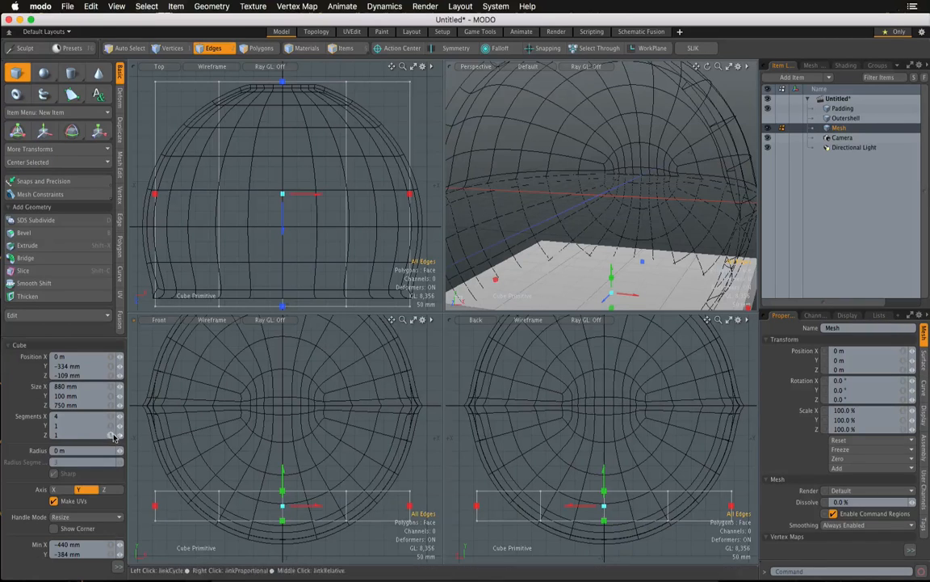
{"action": "left_click", "coordinate": [121, 435]}
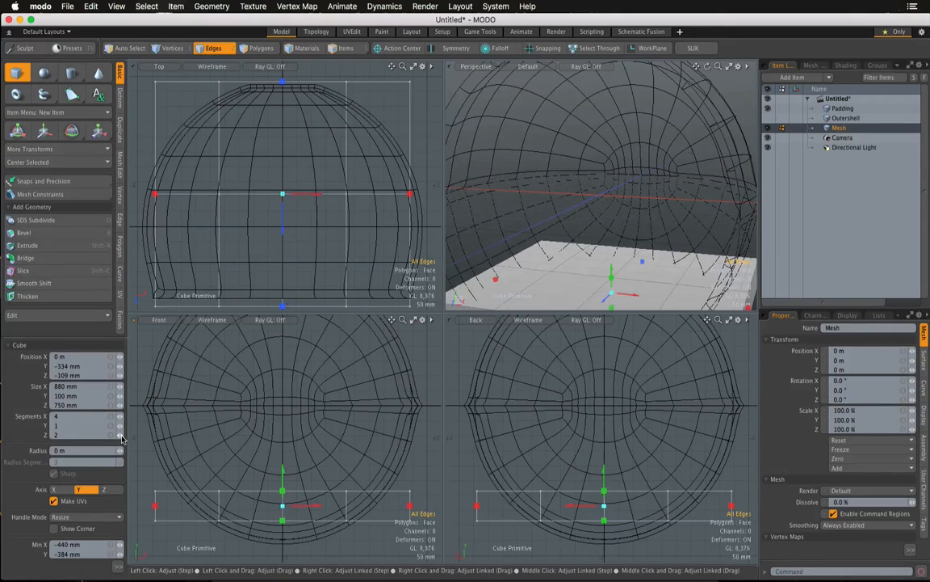
{"action": "left_click", "coordinate": [121, 435]}
{"action": "left_click", "coordinate": [121, 434]}
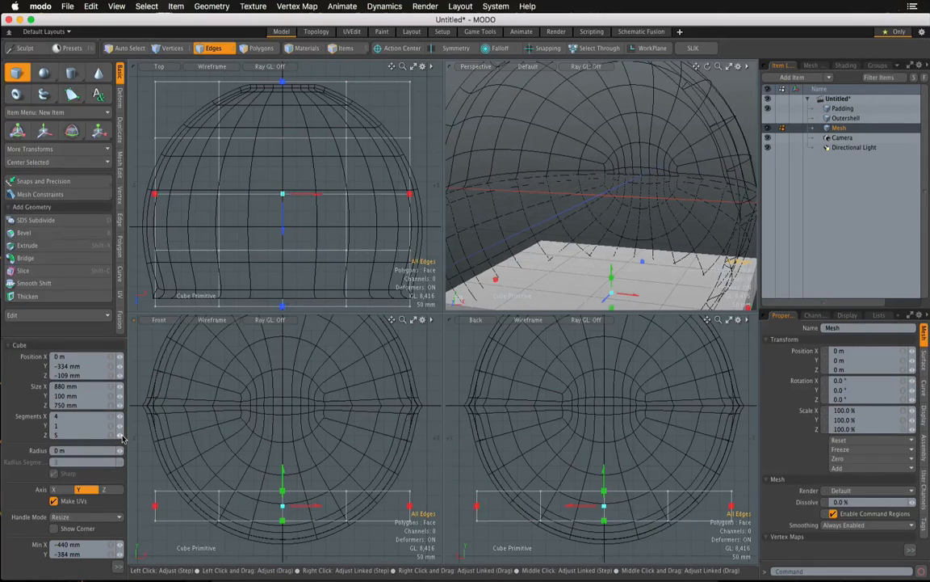
{"action": "left_click", "coordinate": [121, 435]}
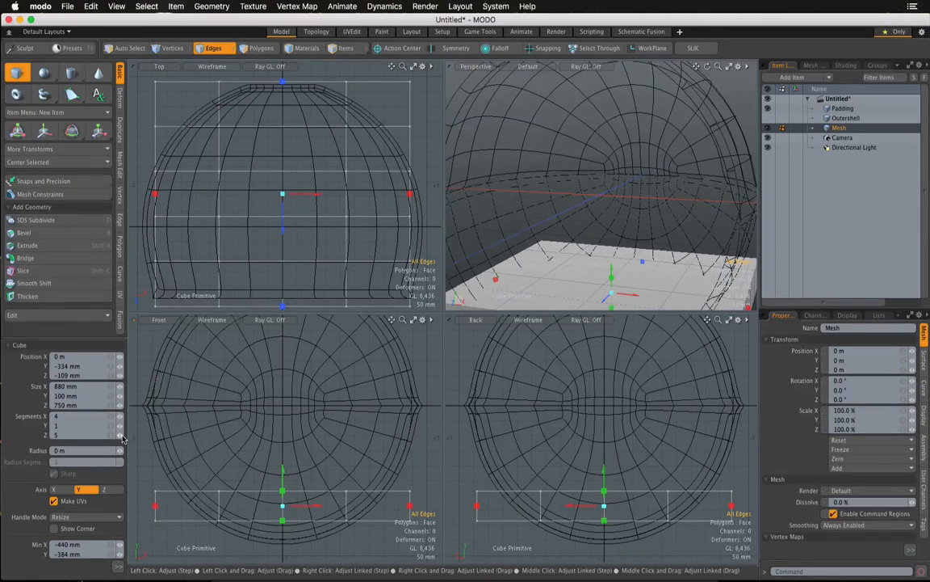
{"action": "left_click", "coordinate": [121, 434]}
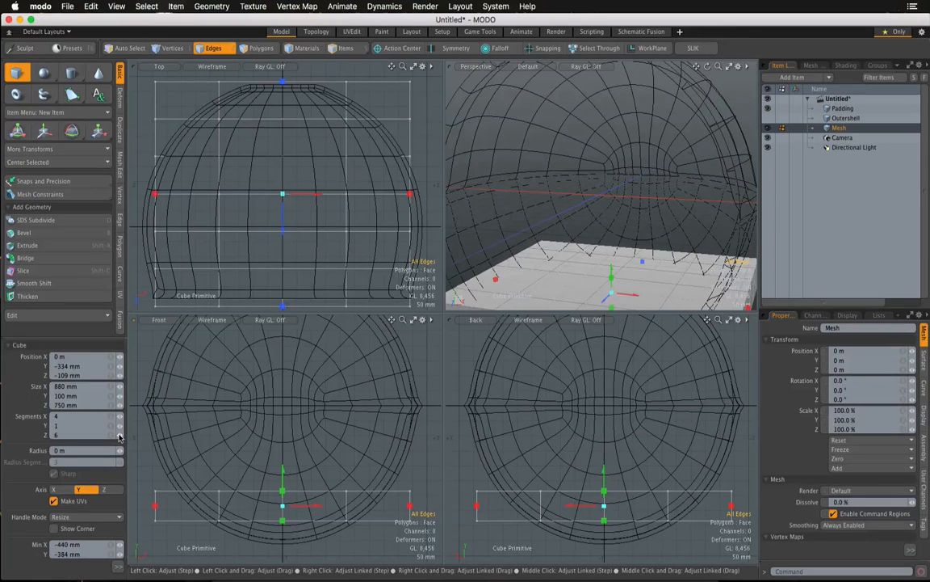
{"action": "left_click", "coordinate": [119, 435]}
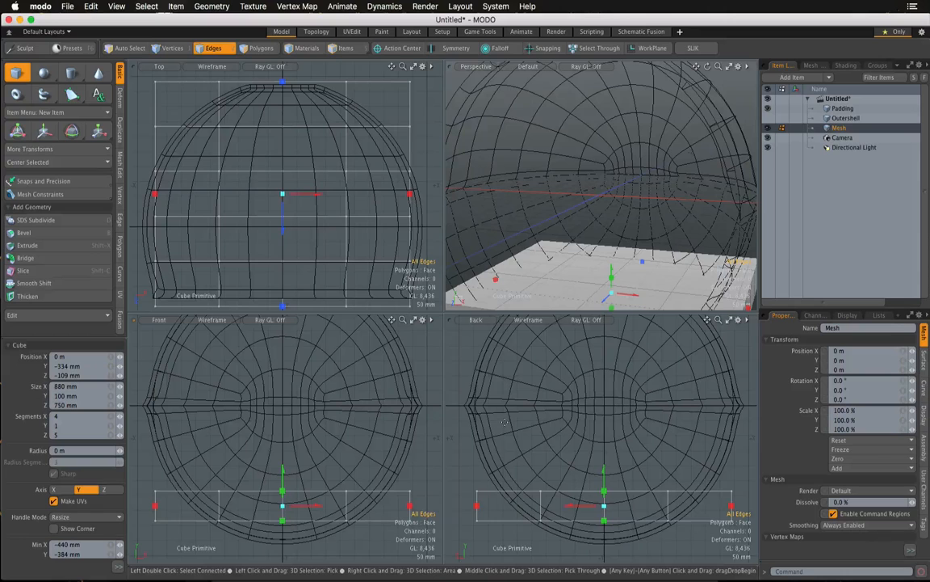
- Change the Back viewport to the Right view and frame the cushion box and padding in it
{"action": "left_click", "coordinate": [477, 320]}
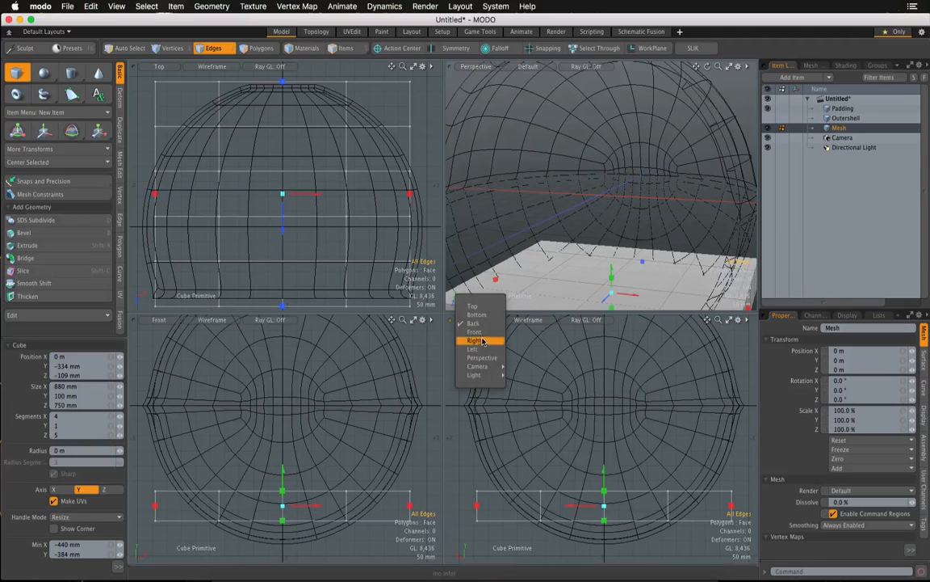
{"action": "left_click", "coordinate": [482, 342]}
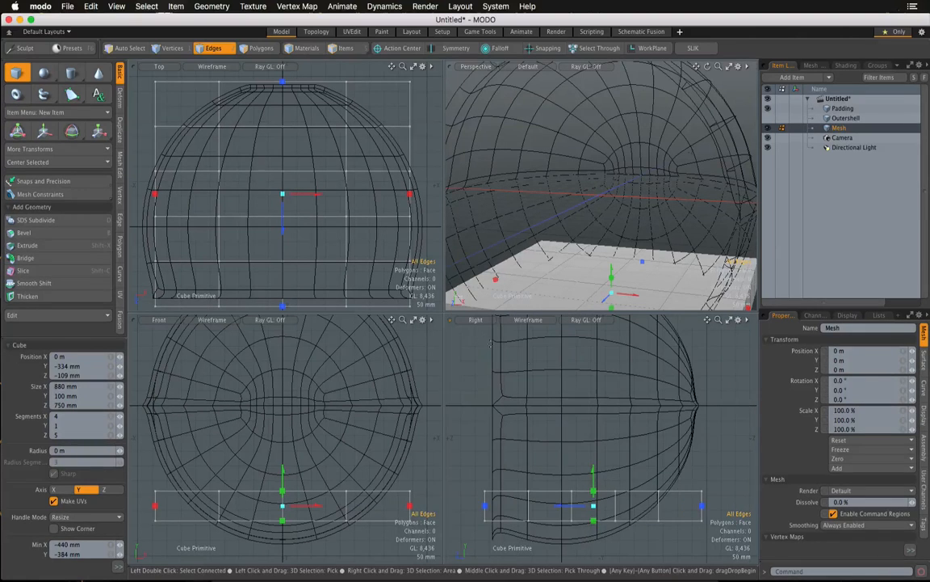
{"action": "left_click_drag", "start_coordinate": [556, 379], "coordinate": [541, 379], "text": "ctrl+alt"}
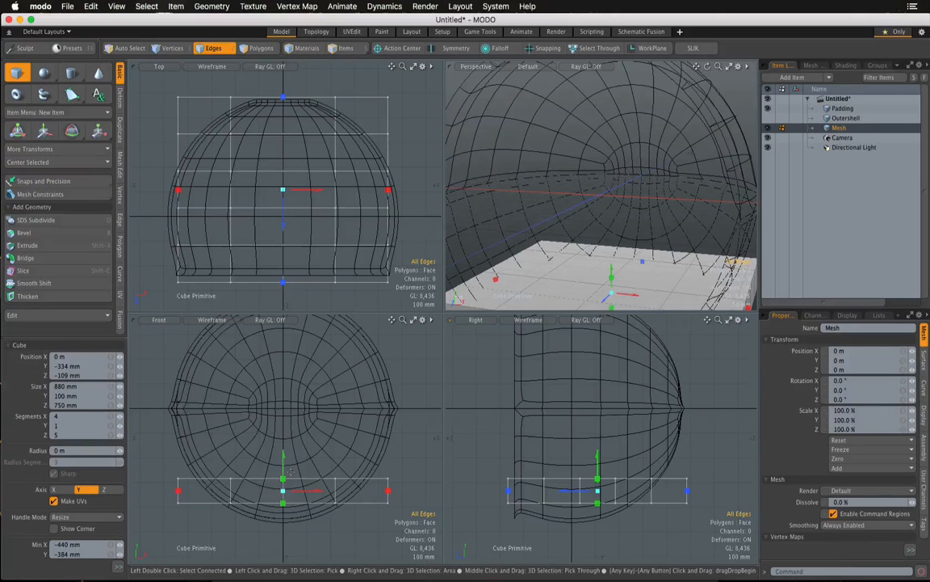
- Finish creating the cushion box and turn on symmetry across the X axis
{"action": "key", "text": "super+z"}
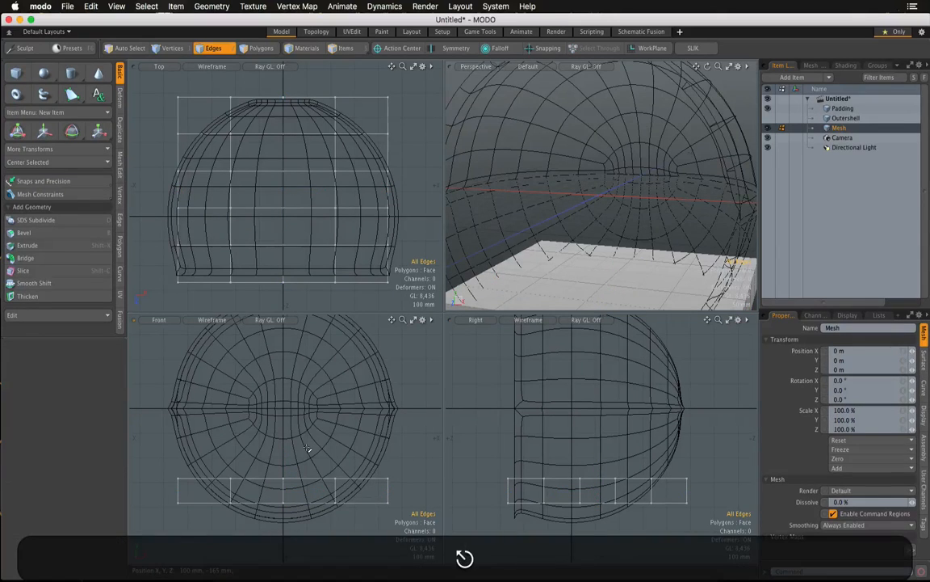
{"action": "left_click", "coordinate": [457, 50]}
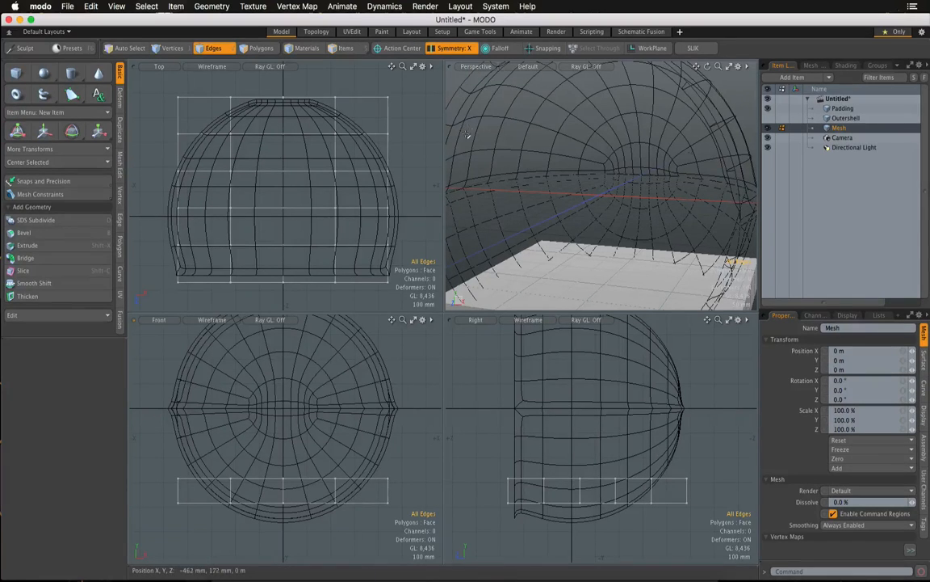
{"action": "key", "text": "alt"}
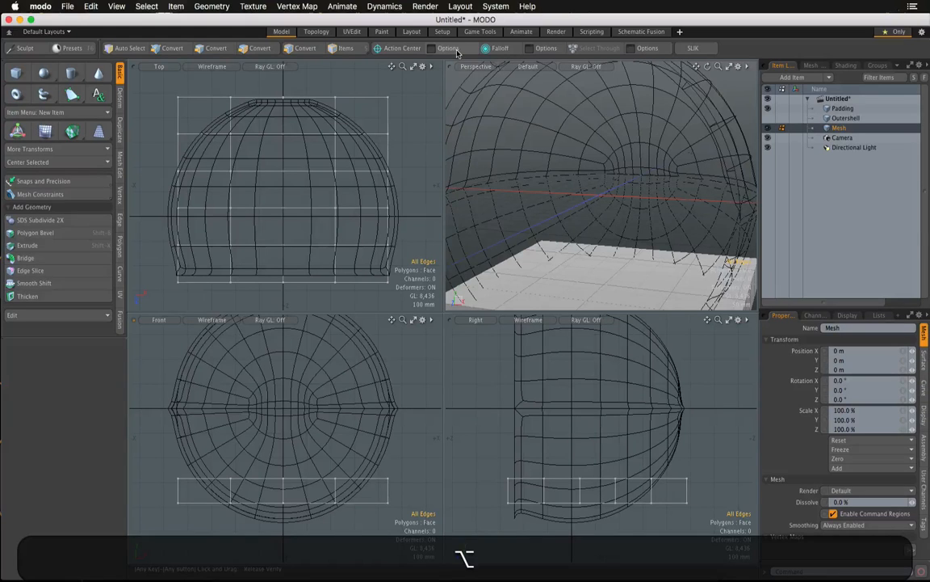
- Select the five end polygons on both X sides of the cushion with symmetry, then move them up 250 mm and inward 60 mm
{"action": "left_click", "coordinate": [450, 48]}
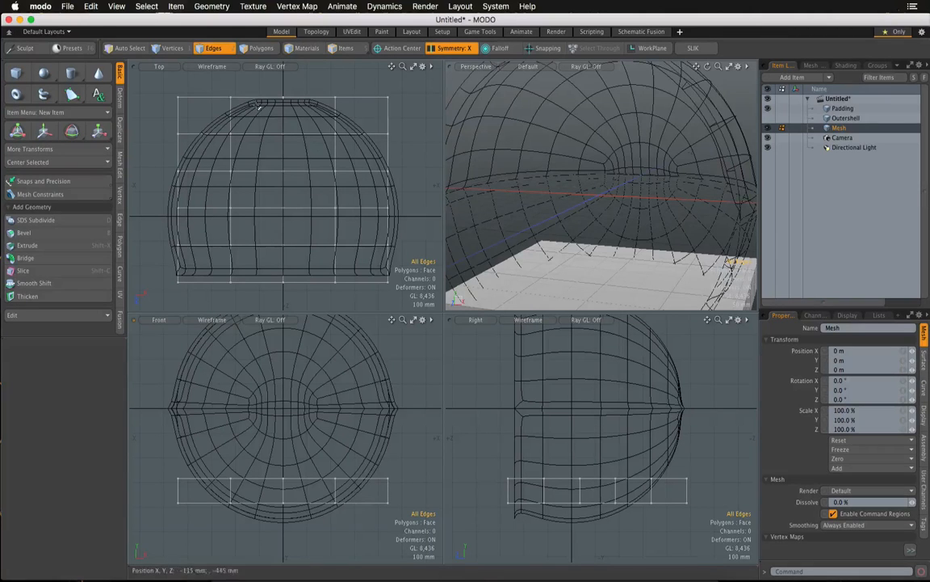
{"action": "left_click", "coordinate": [260, 48]}
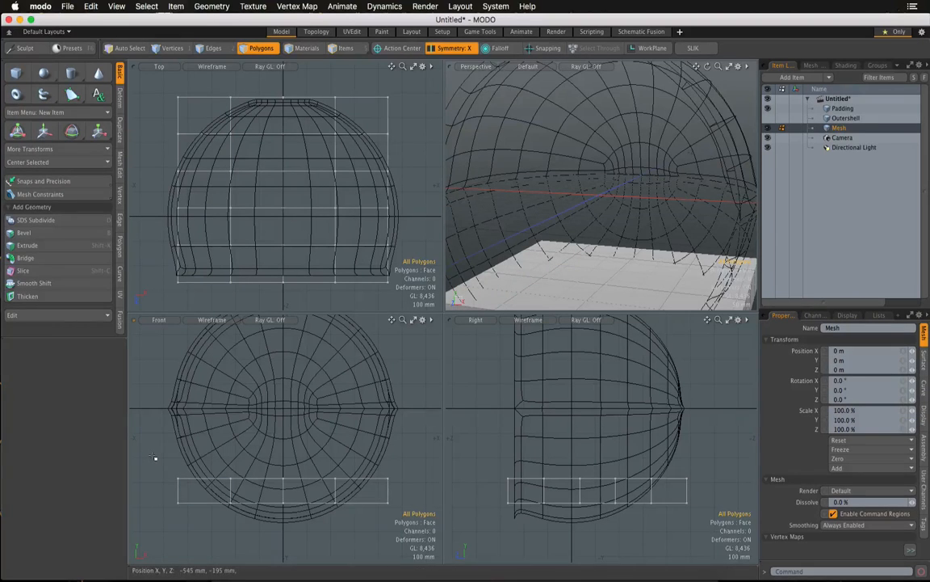
{"action": "mouse_move", "coordinate": [154, 457]}
{"action": "right_mouse_down"}
{"action": "mouse_move", "coordinate": [175, 498]}
{"action": "mouse_move", "coordinate": [156, 477]}
{"action": "mouse_move", "coordinate": [182, 484]}
{"action": "mouse_move", "coordinate": [172, 466]}
{"action": "right_mouse_up"}
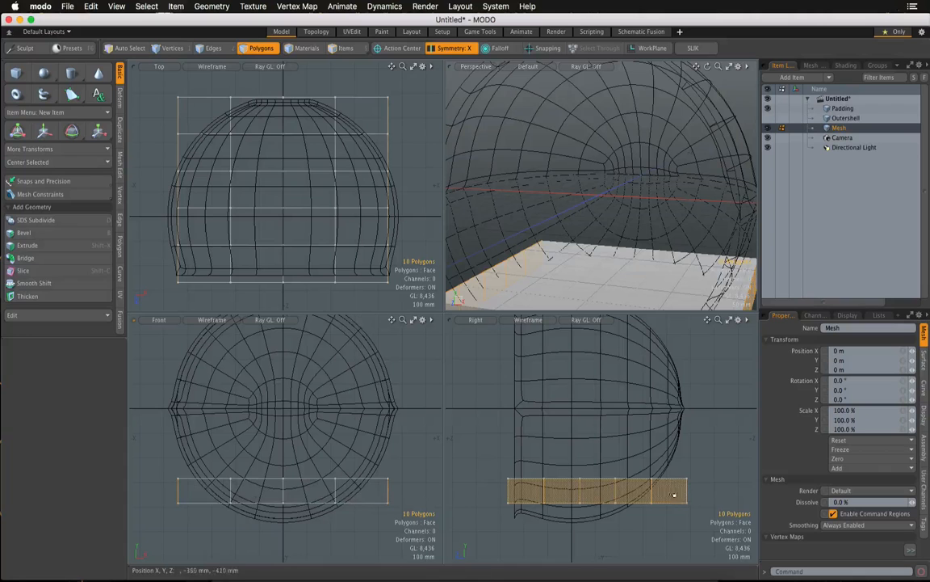
{"action": "left_click_drag", "start_coordinate": [648, 271], "coordinate": [629, 235], "text": "ctrl+alt"}
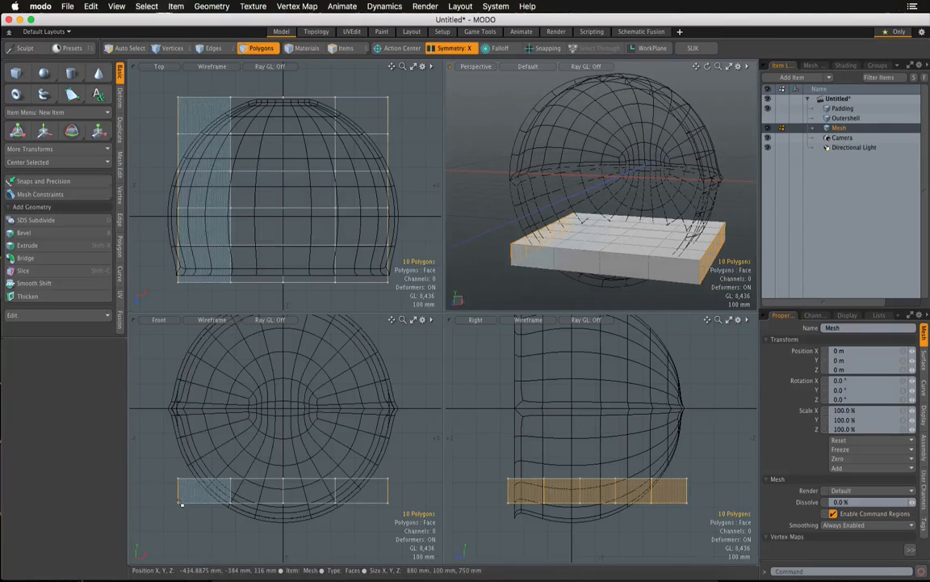
{"action": "mouse_move", "coordinate": [187, 469]}
{"action": "right_mouse_down"}
{"action": "mouse_move", "coordinate": [168, 531]}
{"action": "mouse_move", "coordinate": [197, 468]}
{"action": "right_mouse_up"}
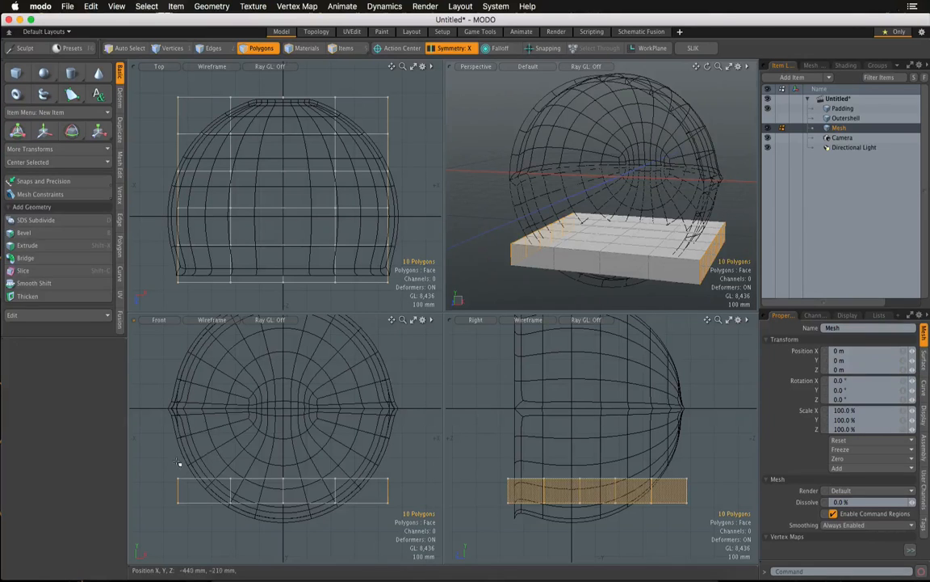
{"action": "key", "text": "w"}
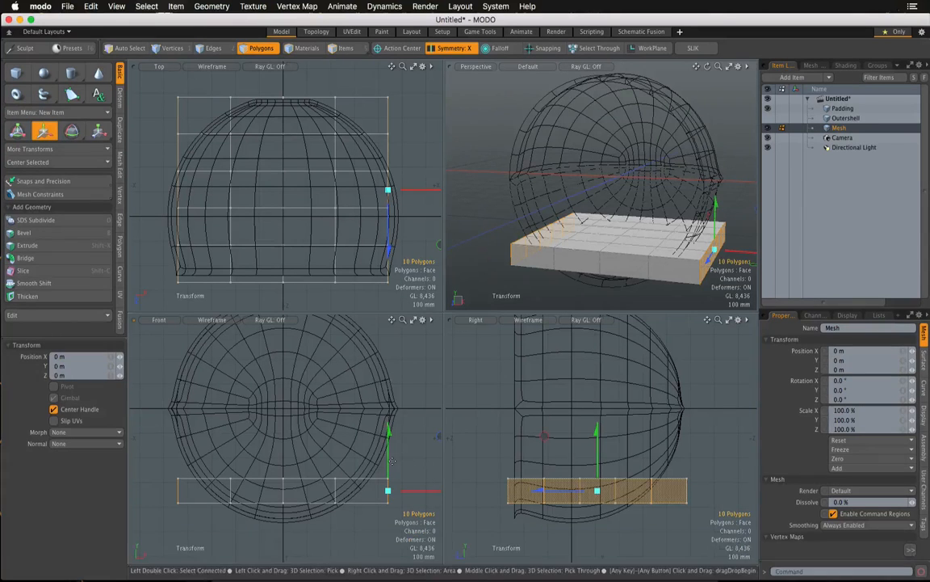
{"action": "left_click_drag", "start_coordinate": [377, 461], "coordinate": [377, 401]}
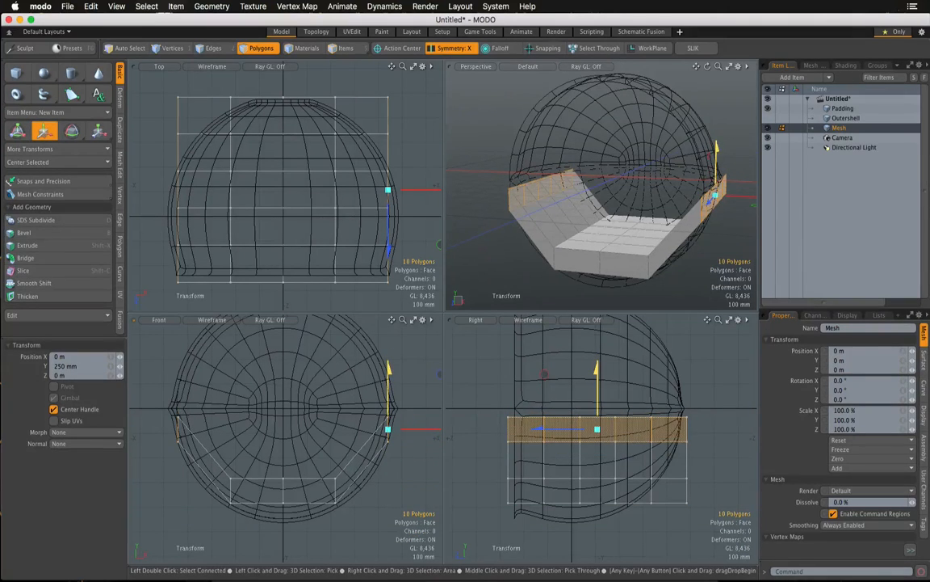
{"action": "left_click_drag", "start_coordinate": [428, 429], "coordinate": [412, 428]}
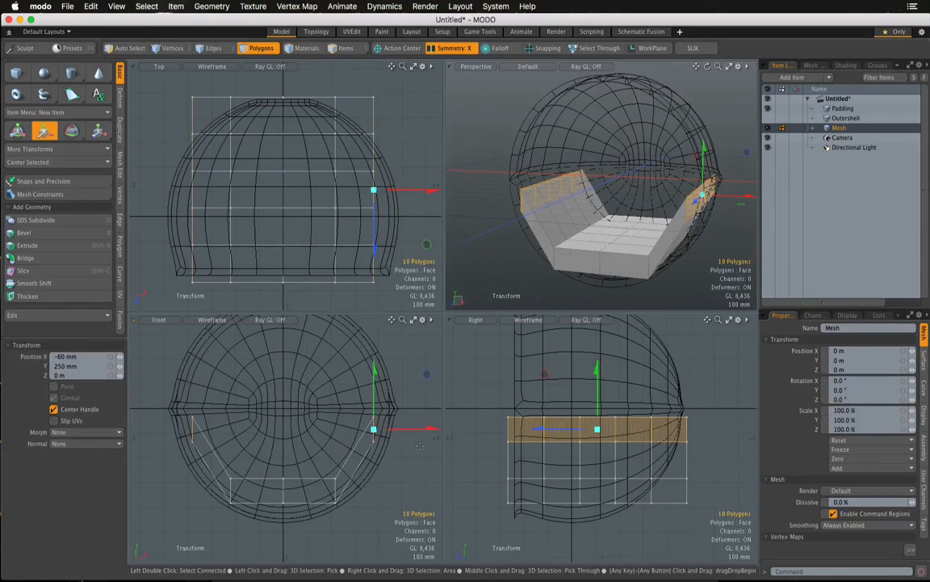
- Rotate the cushion's end faces 63° about Z and move them 70 mm down and 40 mm inward to follow the shell
{"action": "key", "text": "e"}
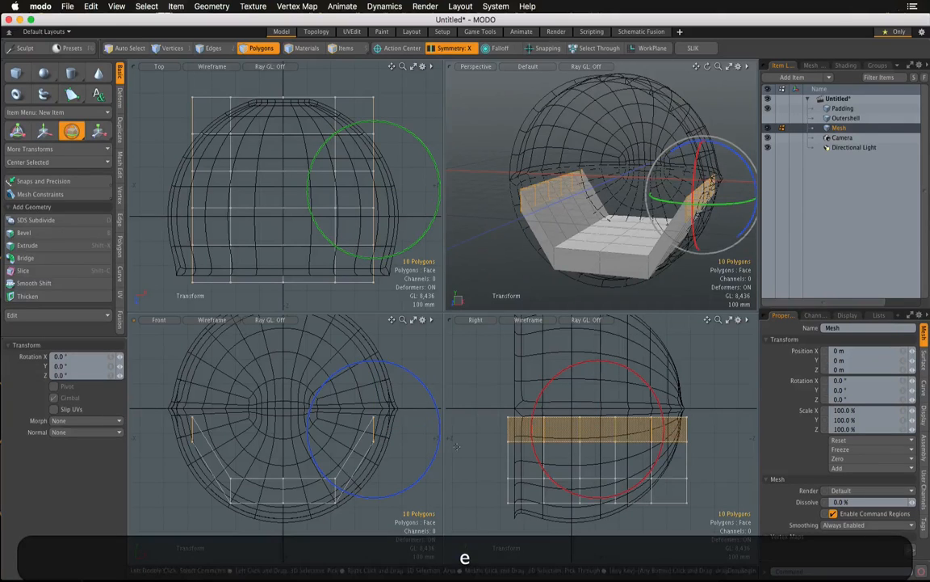
{"action": "left_click_drag", "start_coordinate": [435, 464], "coordinate": [421, 406]}
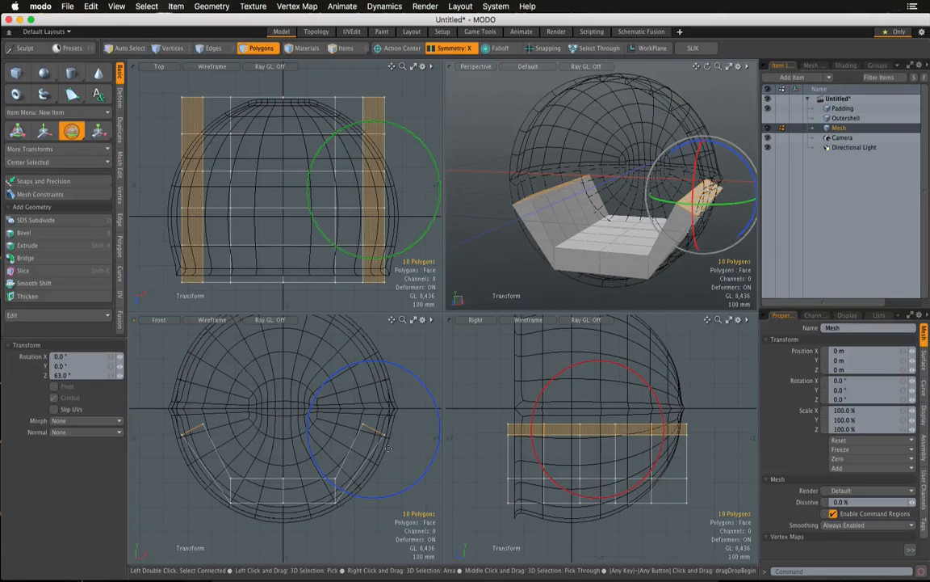
{"action": "key", "text": "w"}
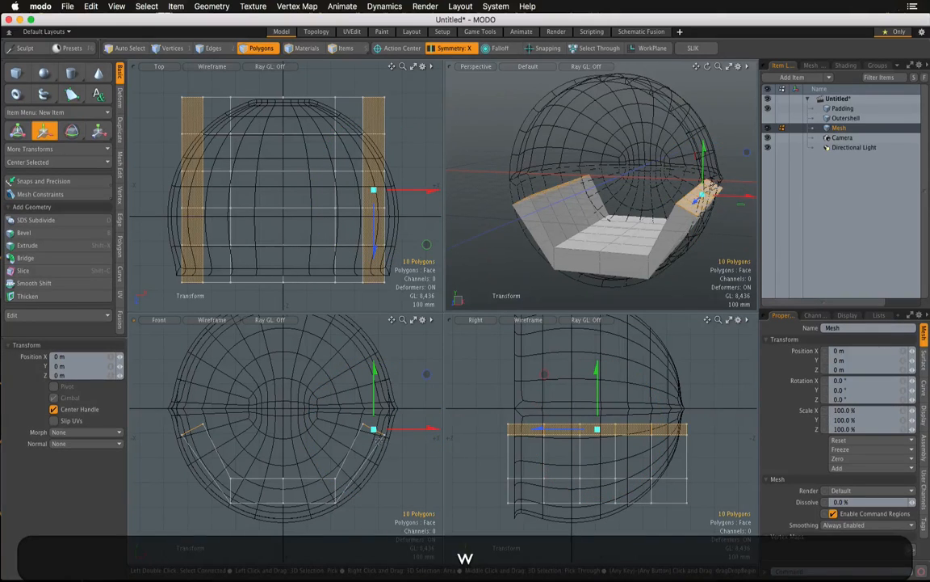
{"action": "left_click_drag", "start_coordinate": [374, 379], "coordinate": [374, 397]}
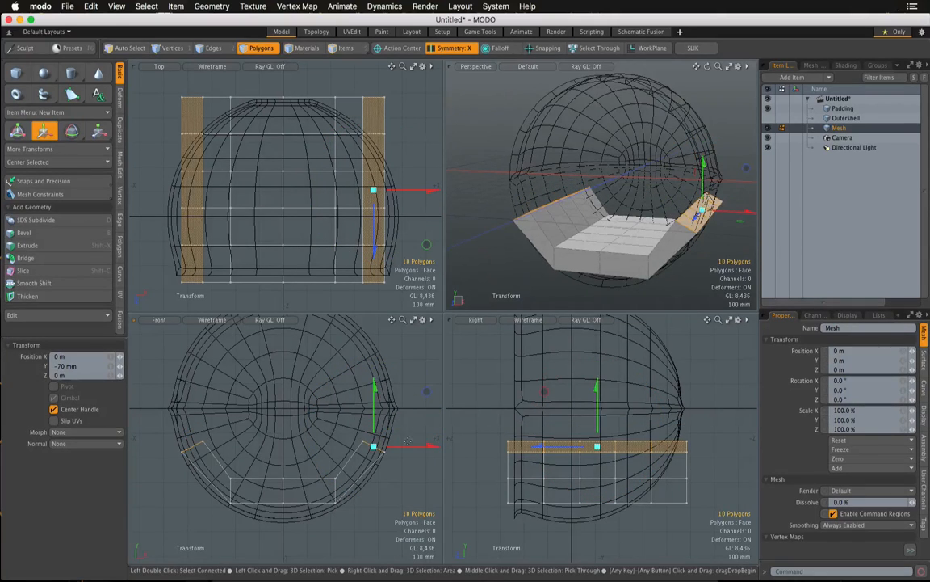
{"action": "left_click_drag", "start_coordinate": [412, 445], "coordinate": [402, 445]}
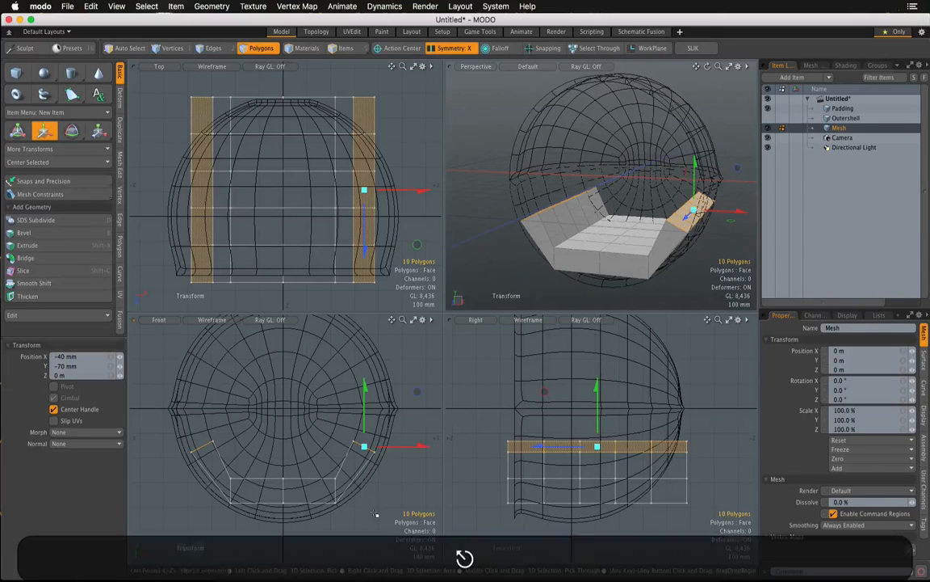
{"action": "key", "text": "space"}
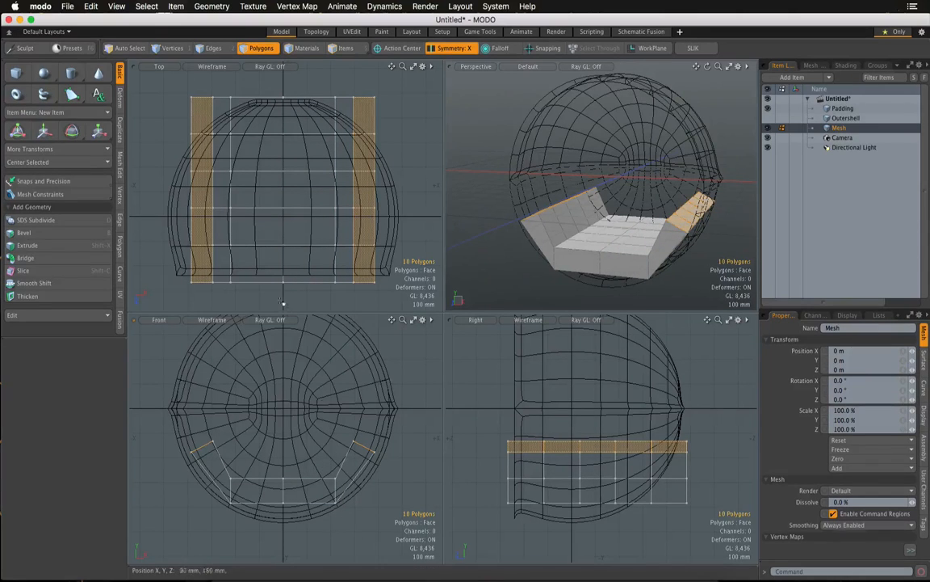
- Raise the two symmetric edge loops beside the cushion's centre by 55 mm and rotate them to follow the shell's curve
{"action": "left_click", "coordinate": [212, 49]}
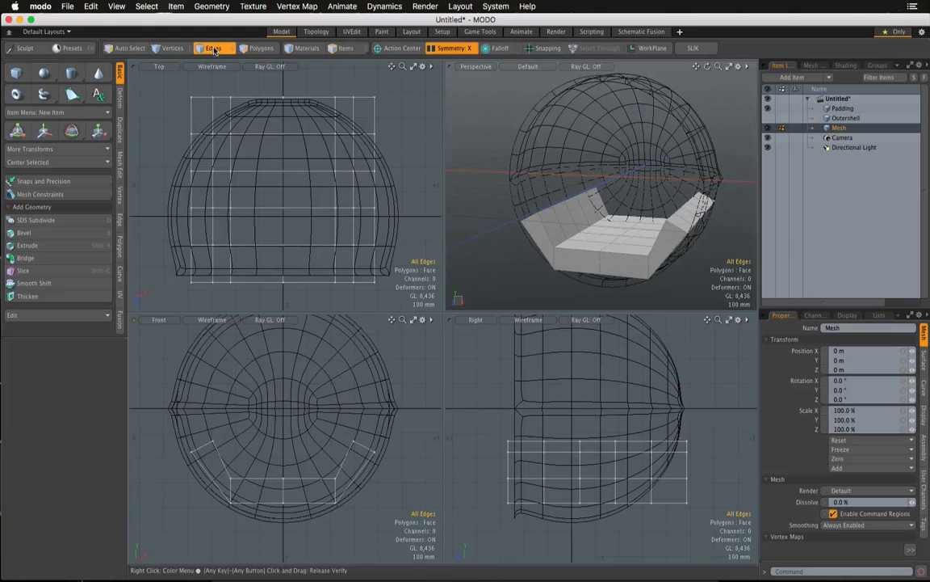
{"action": "double_click", "coordinate": [230, 494]}
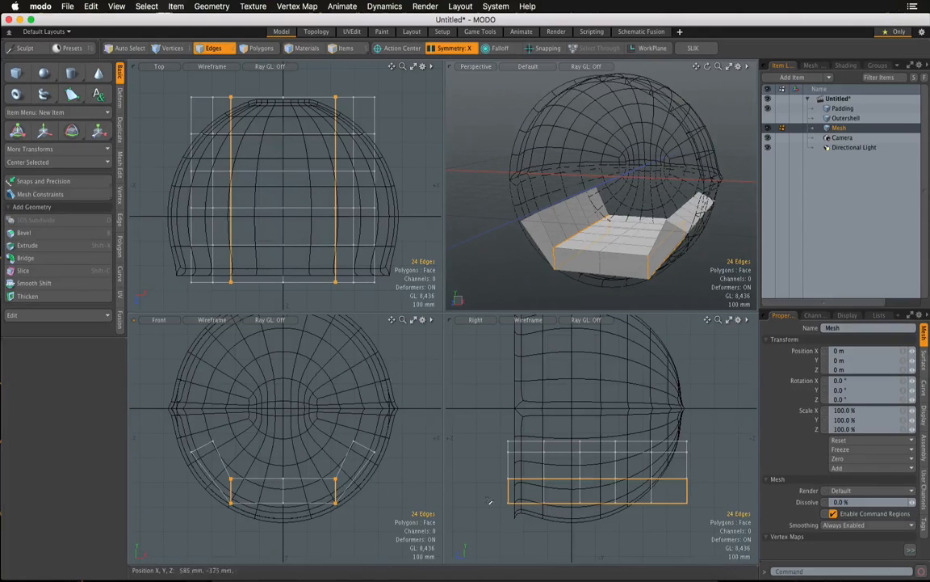
{"action": "left_click_drag", "start_coordinate": [664, 249], "coordinate": [567, 273], "text": "alt"}
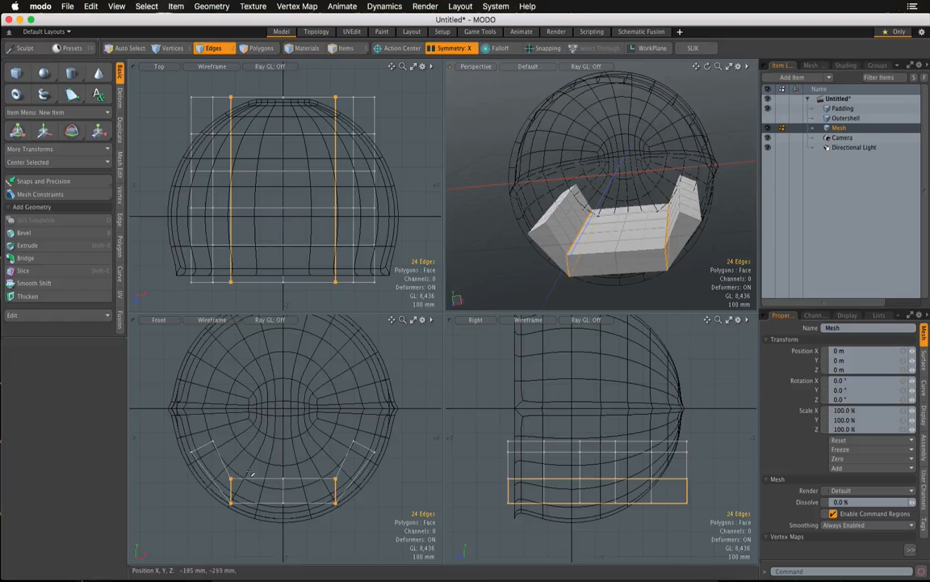
{"action": "key", "text": "w"}
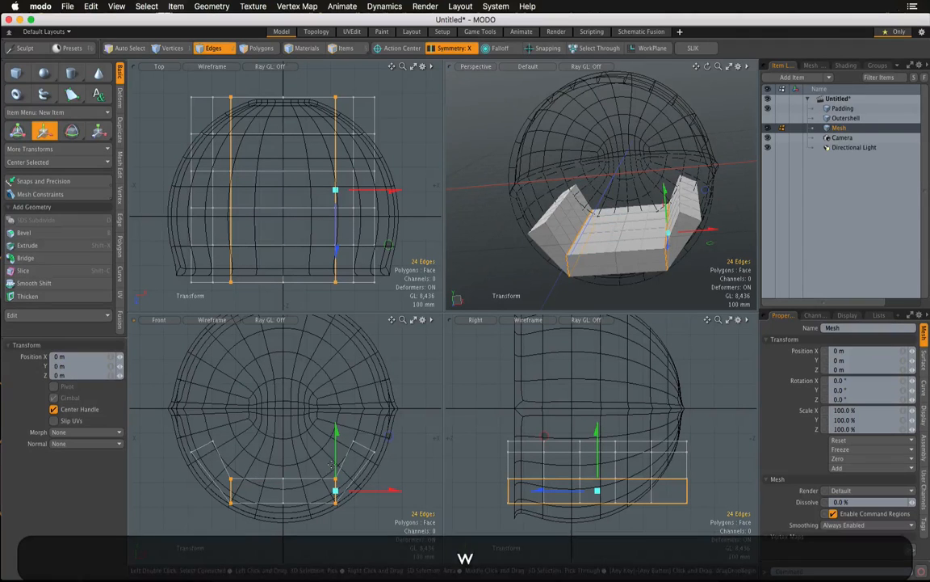
{"action": "left_click_drag", "start_coordinate": [332, 465], "coordinate": [331, 451]}
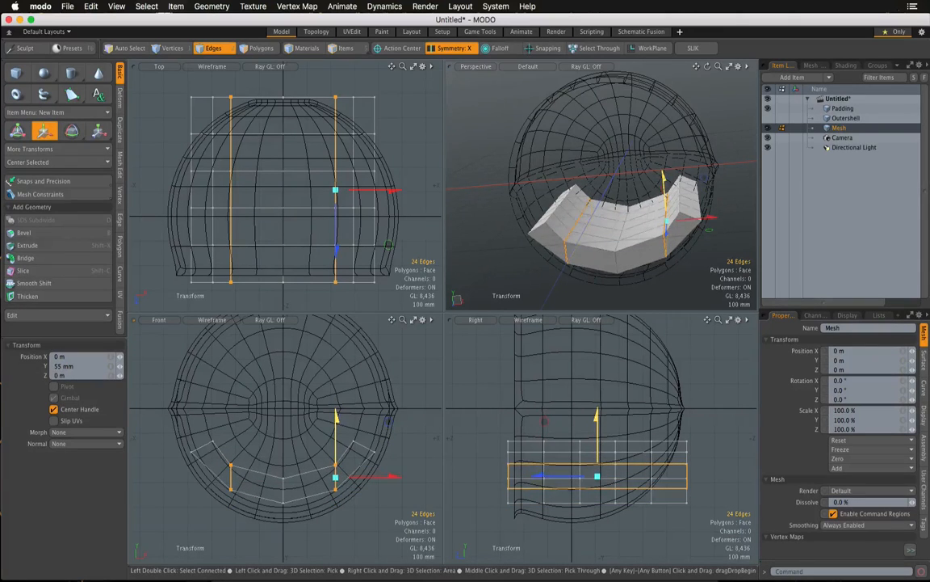
{"action": "left_click_drag", "start_coordinate": [388, 476], "coordinate": [386, 438]}
{"action": "key", "text": "e"}
{"action": "key", "text": "space"}
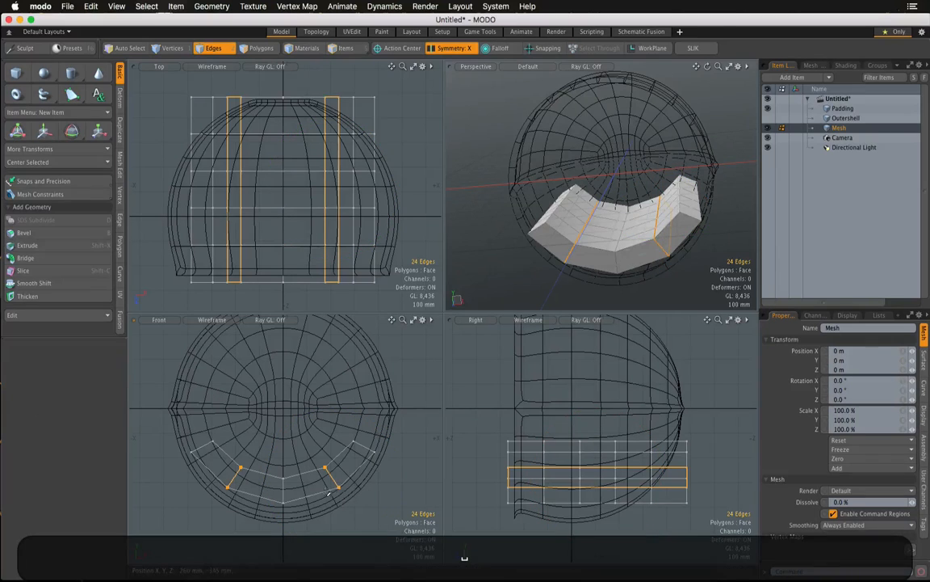
{"action": "key", "text": "Escape"}
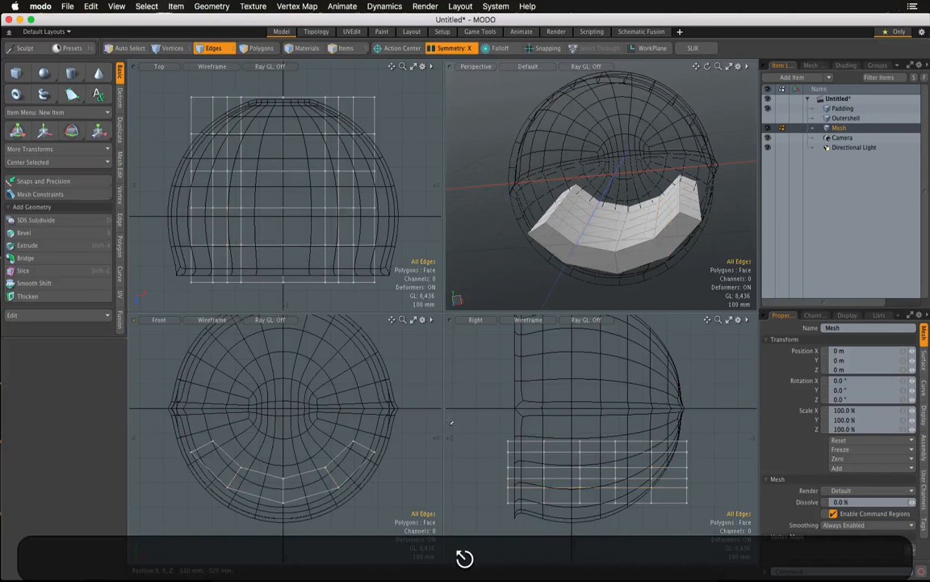
- Move the whole cushion mesh 35 mm down in Y so it rests against the bottom of the padding
{"action": "left_click_drag", "start_coordinate": [598, 186], "coordinate": [584, 155], "text": "alt"}
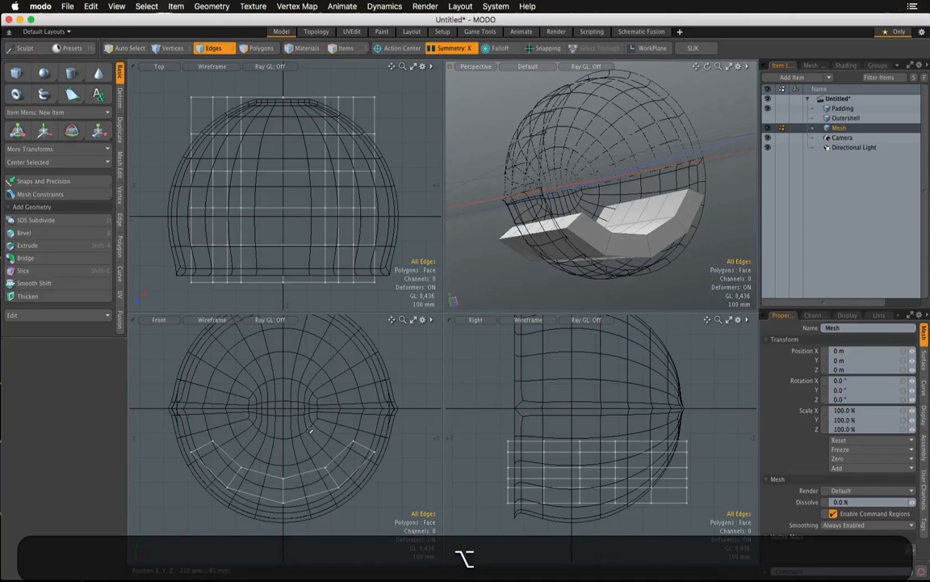
{"action": "key", "text": "w"}
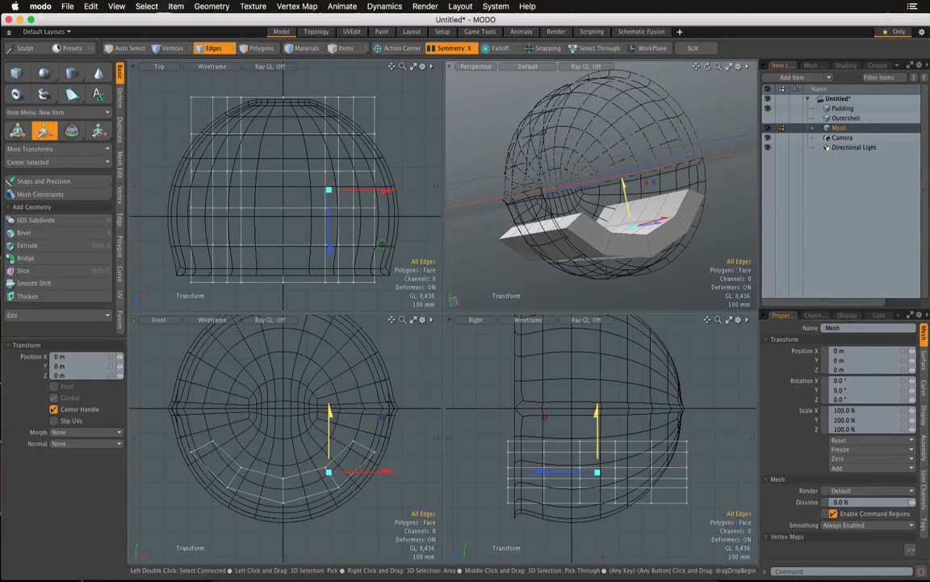
{"action": "left_click_drag", "start_coordinate": [330, 414], "coordinate": [330, 417]}
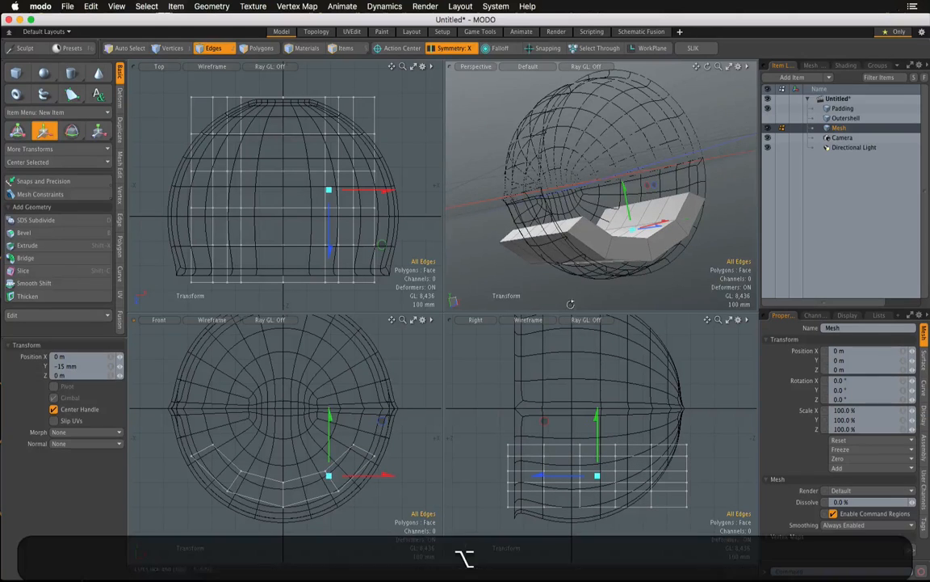
{"action": "left_click_drag", "start_coordinate": [514, 275], "coordinate": [550, 263], "text": "ctrl+alt"}
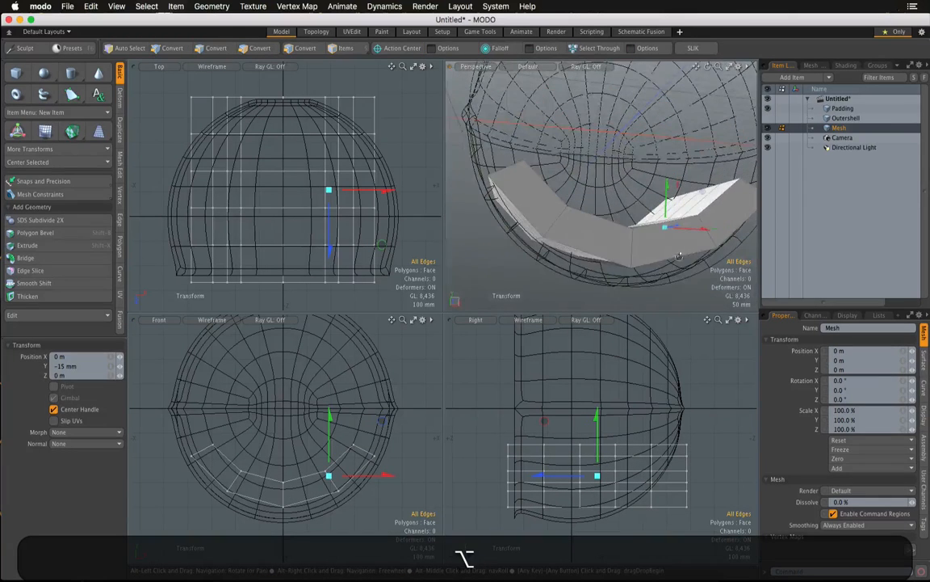
{"action": "left_click_drag", "start_coordinate": [329, 420], "coordinate": [330, 425]}
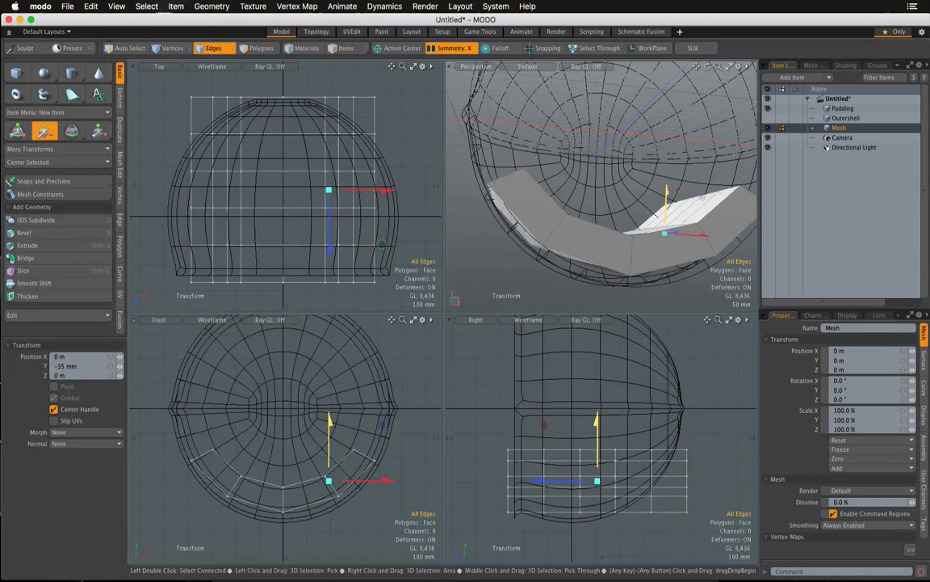
{"action": "left_click_drag", "start_coordinate": [502, 265], "coordinate": [517, 211], "text": "alt"}
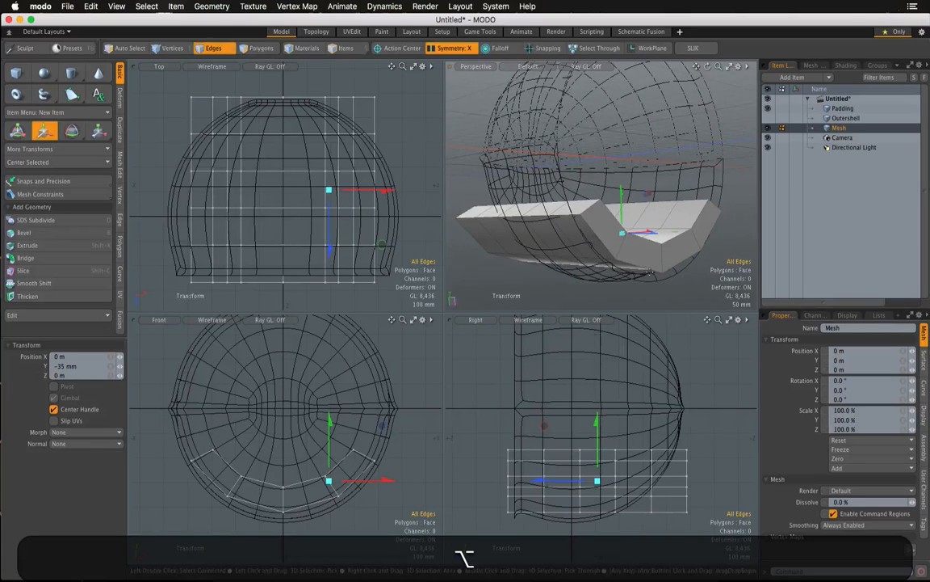
{"action": "left_click_drag", "start_coordinate": [586, 245], "coordinate": [655, 273], "text": "alt"}
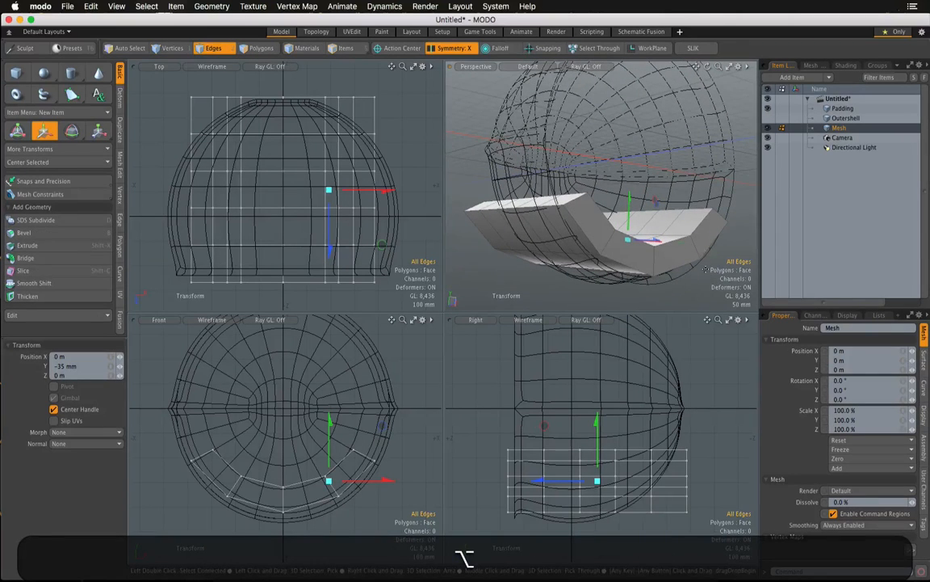
{"action": "key", "text": "alt"}
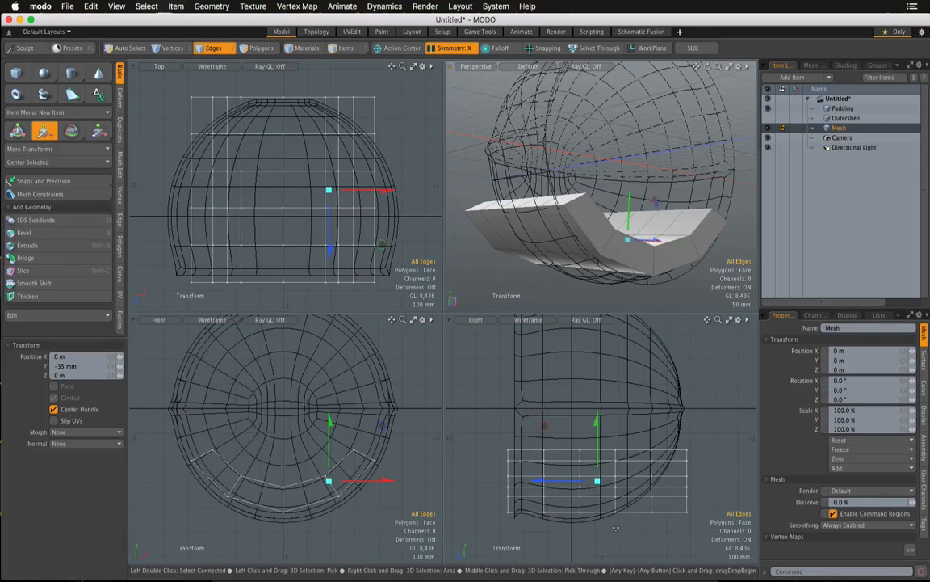
- Select the seat mesh polygons except the front row and rotate them about -9° in X around their lower front corner
{"action": "key", "text": "space"}
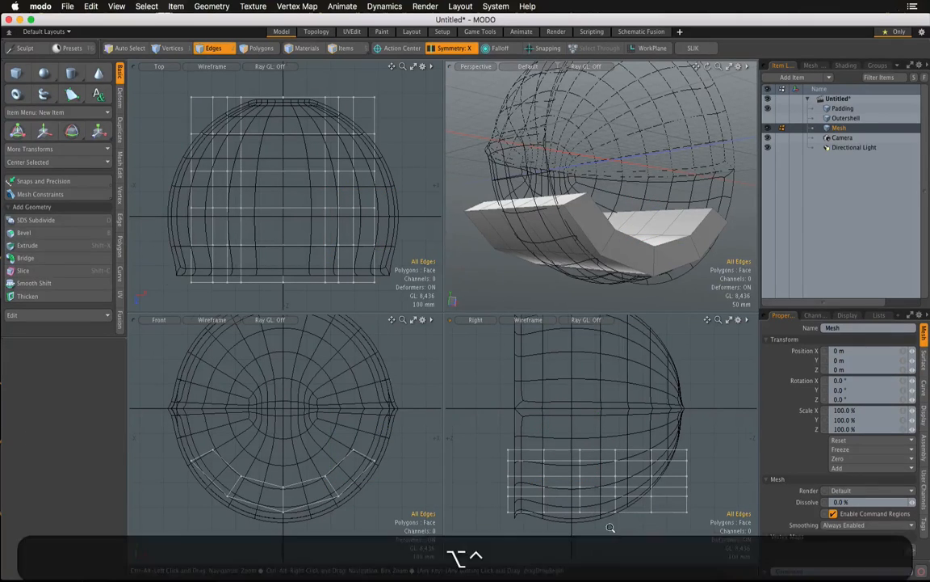
{"action": "left_click_drag", "start_coordinate": [611, 528], "coordinate": [630, 527], "text": "ctrl+alt"}
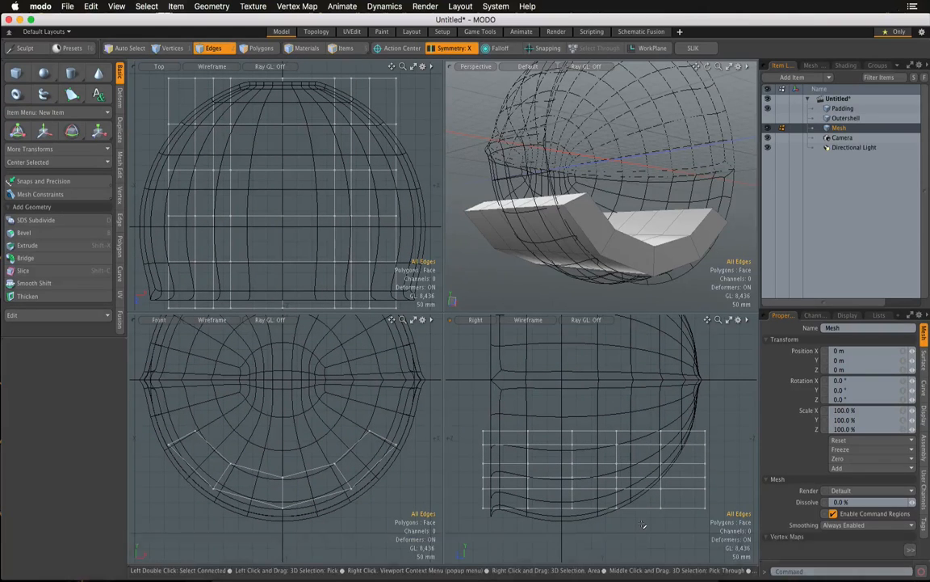
{"action": "left_click", "coordinate": [261, 50]}
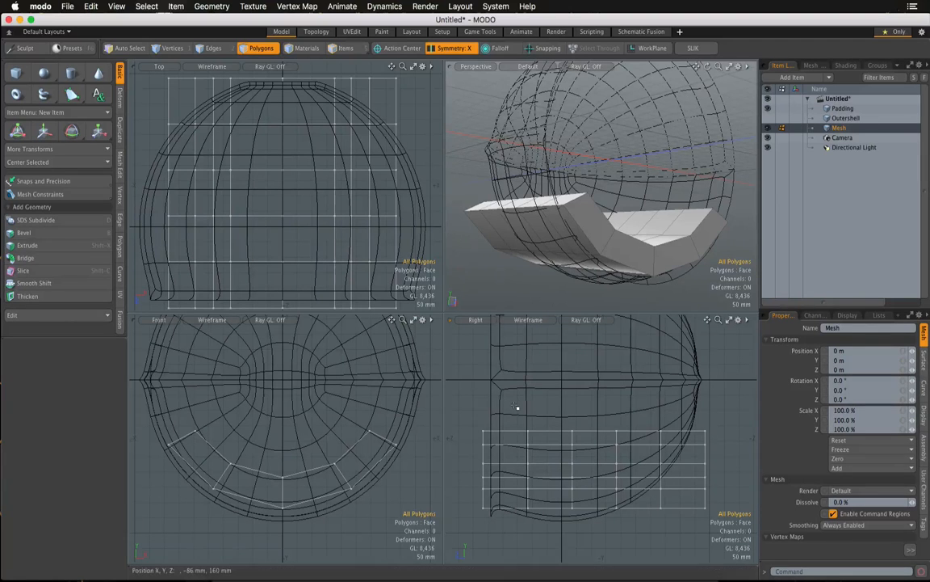
{"action": "mouse_move", "coordinate": [517, 408]}
{"action": "right_mouse_down"}
{"action": "mouse_move", "coordinate": [513, 472]}
{"action": "mouse_move", "coordinate": [567, 536]}
{"action": "mouse_move", "coordinate": [644, 473]}
{"action": "mouse_move", "coordinate": [646, 356]}
{"action": "mouse_move", "coordinate": [501, 361]}
{"action": "right_mouse_up"}
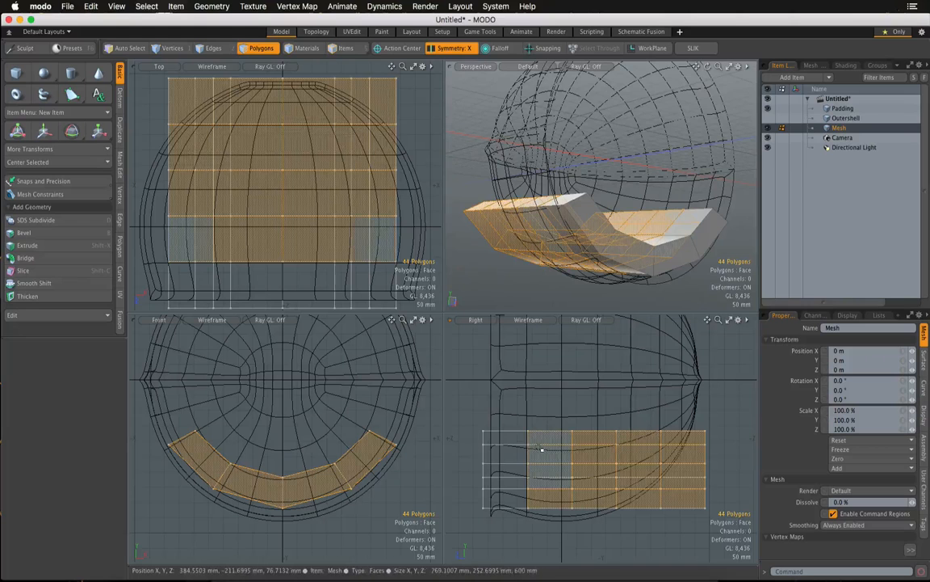
{"action": "key", "text": "e"}
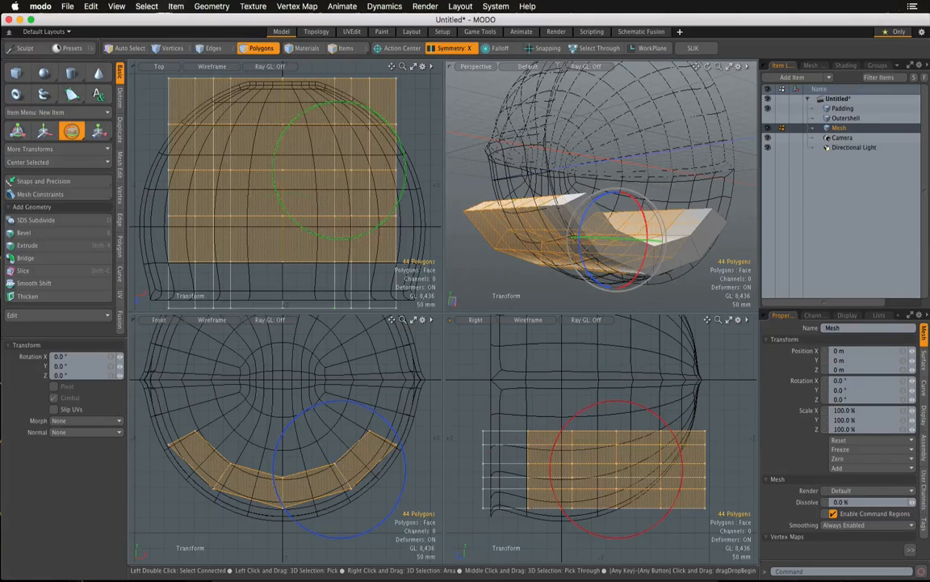
{"action": "left_click", "coordinate": [528, 508]}
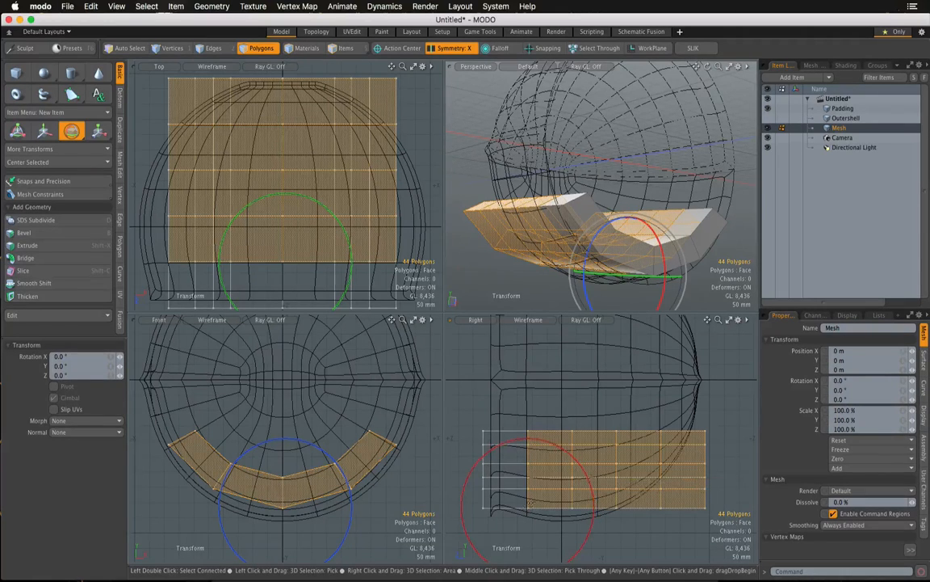
{"action": "left_click_drag", "start_coordinate": [530, 436], "coordinate": [538, 438]}
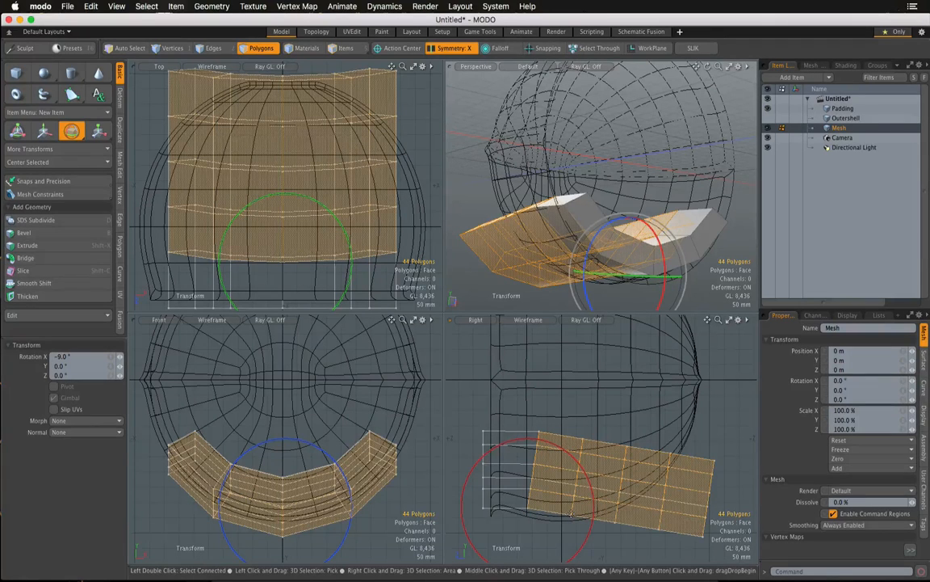
- Reduce the selection to the rear three polygon rows and rotate them about 28.5° in X around their lower front corner
{"action": "key", "text": "shift"}
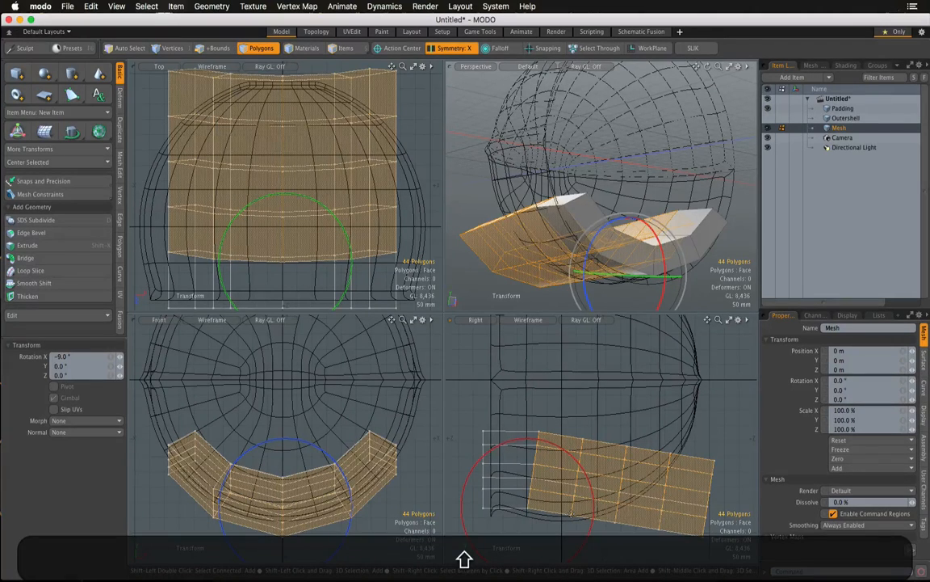
{"action": "key", "text": "shift+Down"}
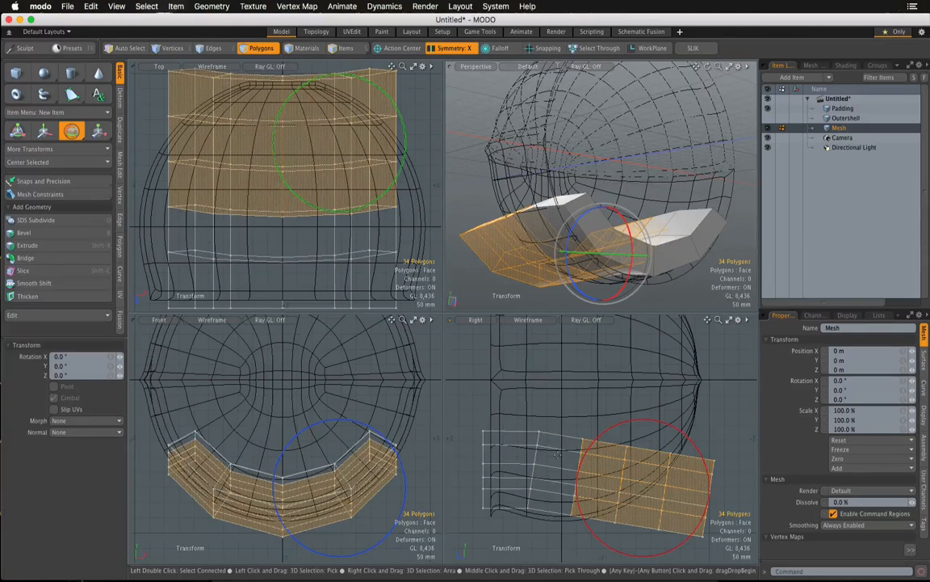
{"action": "left_click", "coordinate": [571, 515]}
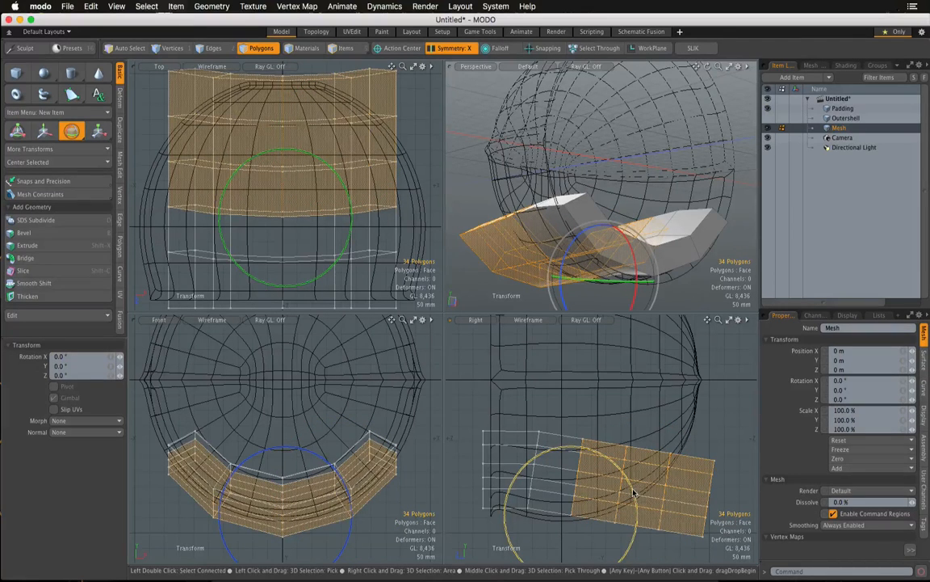
{"action": "left_click_drag", "start_coordinate": [634, 491], "coordinate": [611, 462]}
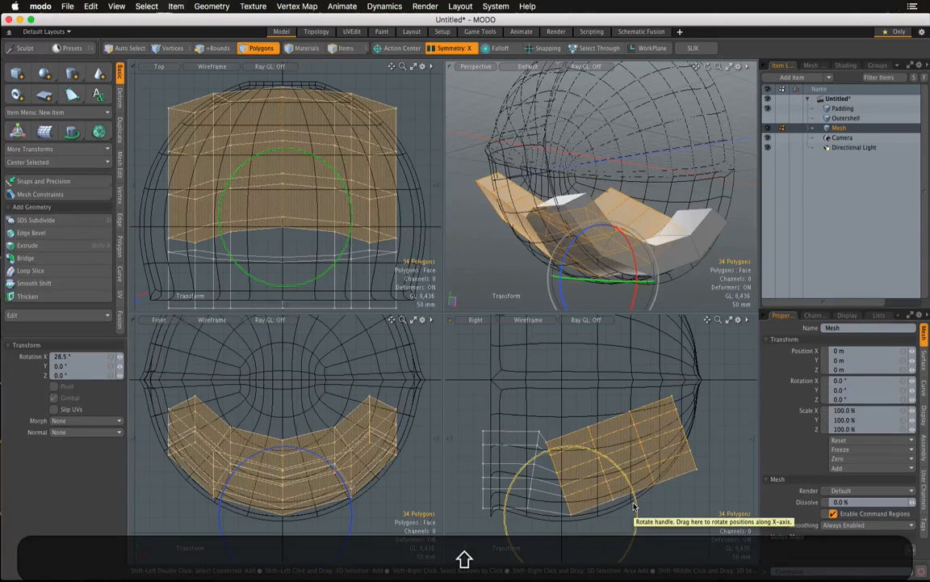
- Rotate the rear two polygon rows about 20.5° in X around their lower front corner, then keep only the rearmost row selected
{"action": "key", "text": "shift+Down"}
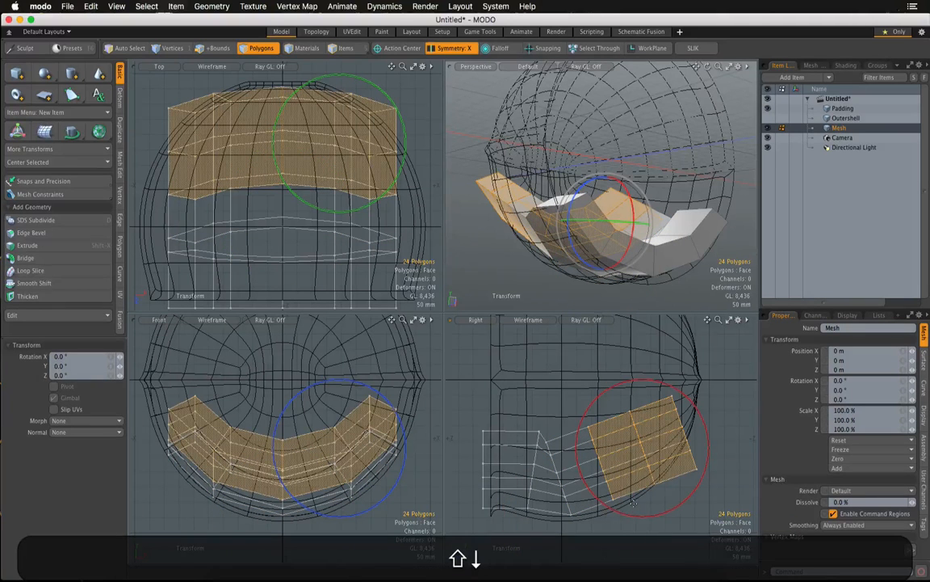
{"action": "left_click", "coordinate": [614, 498]}
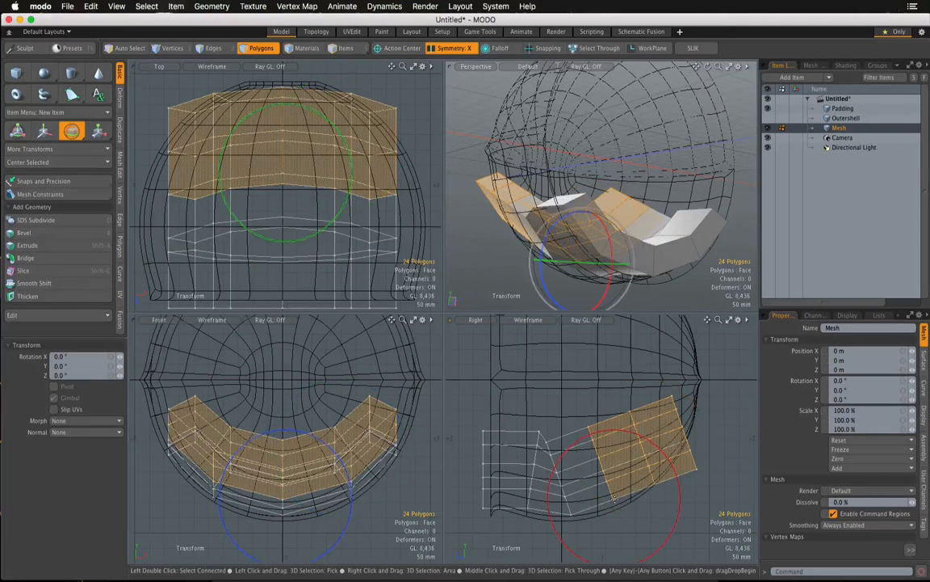
{"action": "left_click_drag", "start_coordinate": [675, 503], "coordinate": [665, 482]}
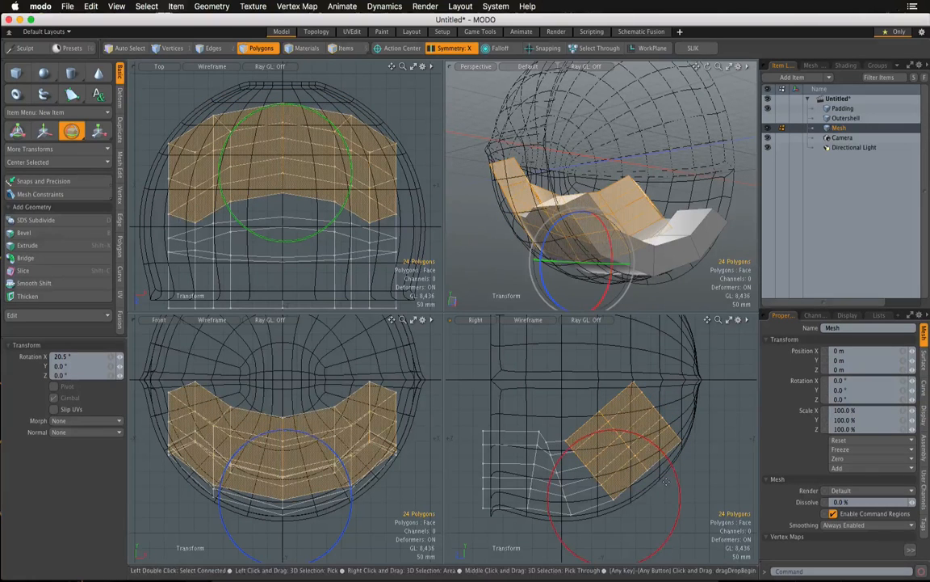
{"action": "key", "text": "shift+Down"}
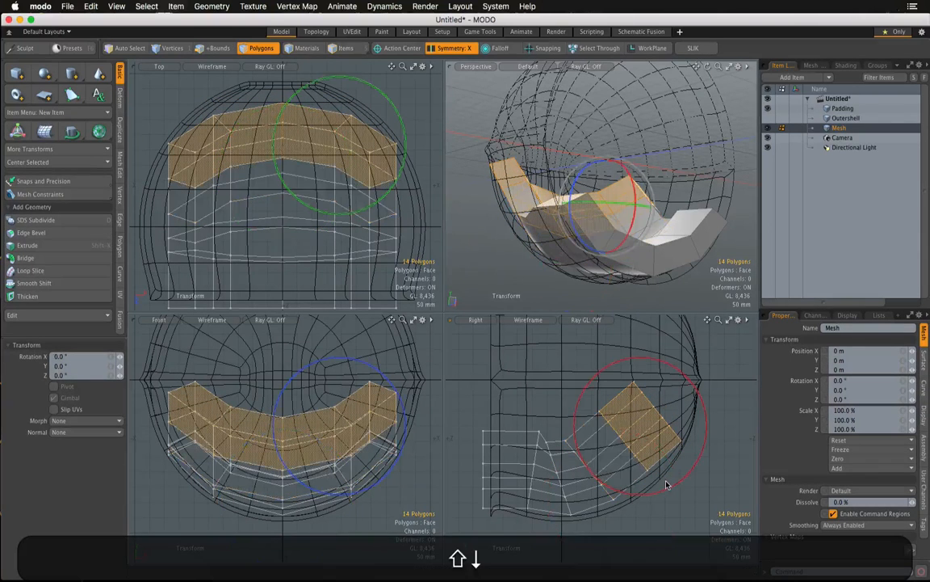
{"action": "left_click_drag", "start_coordinate": [666, 482], "coordinate": [680, 455]}
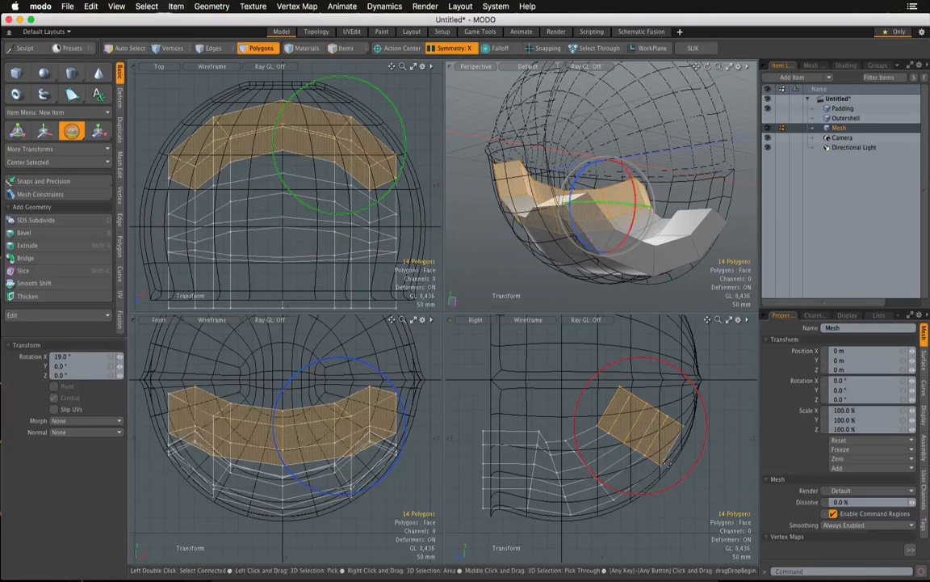
{"action": "key", "text": "ctrl+z"}
{"action": "key", "text": "ctrl+z"}
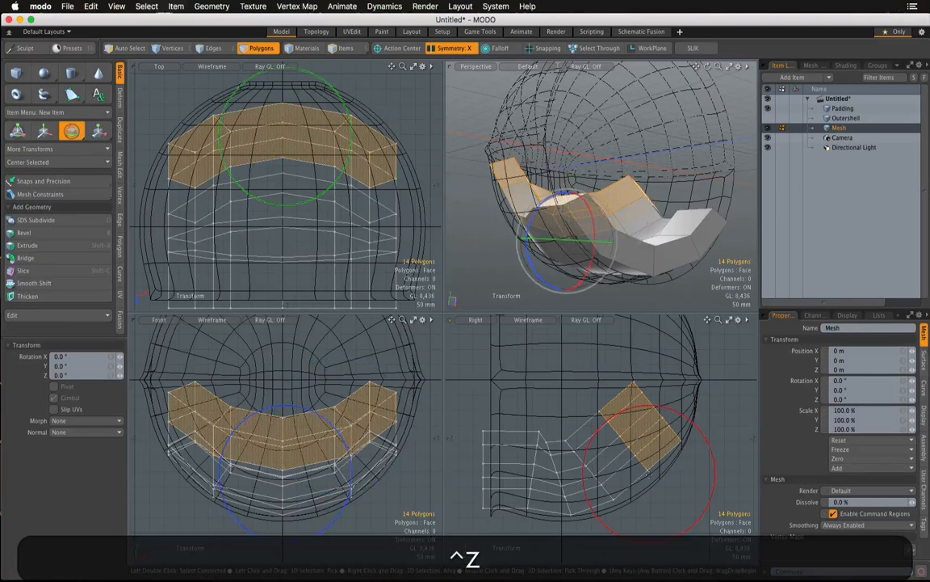
- Rotate the rearmost row about 17° in X around its lower front corner and move it about 78 mm in Y and -78 mm in Z
{"action": "left_click", "coordinate": [648, 470]}
{"action": "left_click_drag", "start_coordinate": [708, 485], "coordinate": [706, 466]}
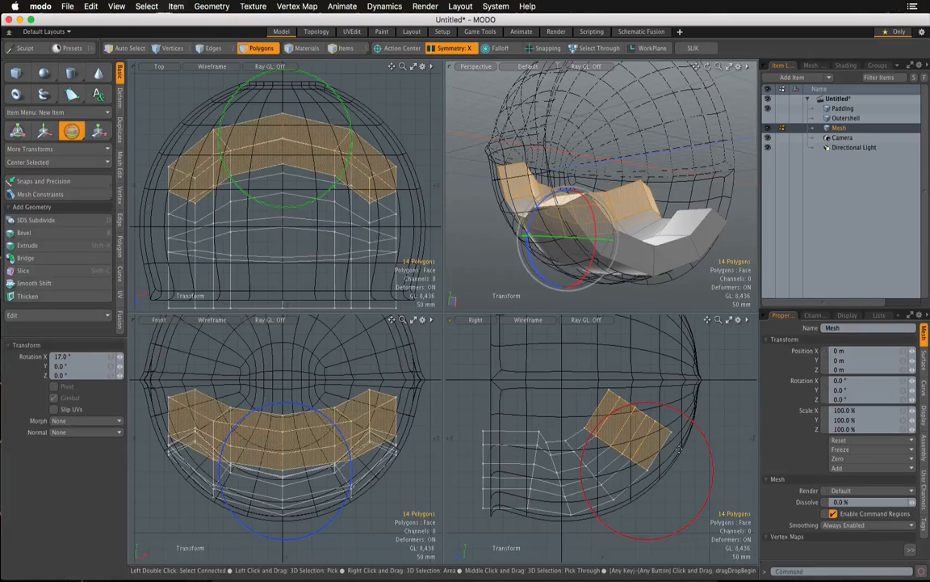
{"action": "key", "text": "w"}
{"action": "left_click_drag", "start_coordinate": [627, 429], "coordinate": [650, 407]}
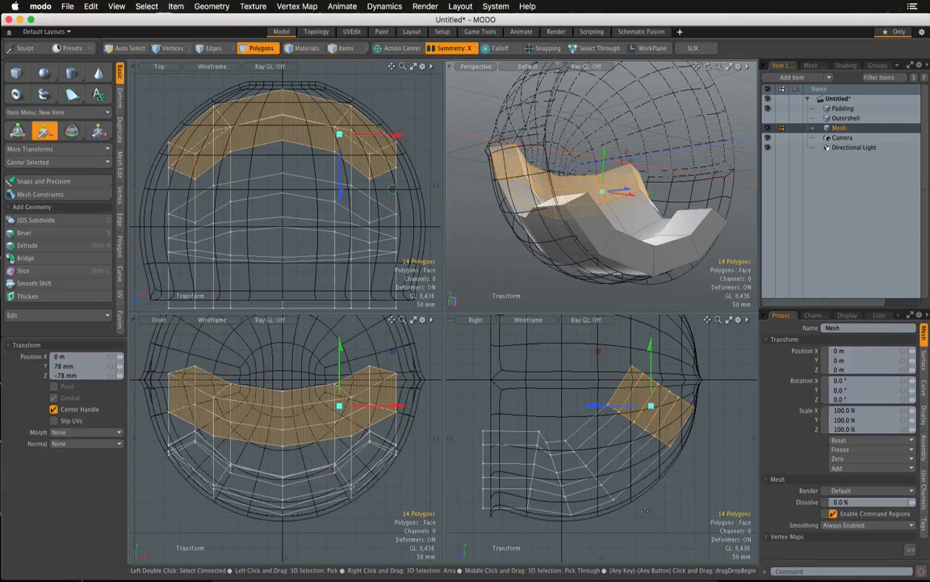
{"action": "key", "text": "space"}
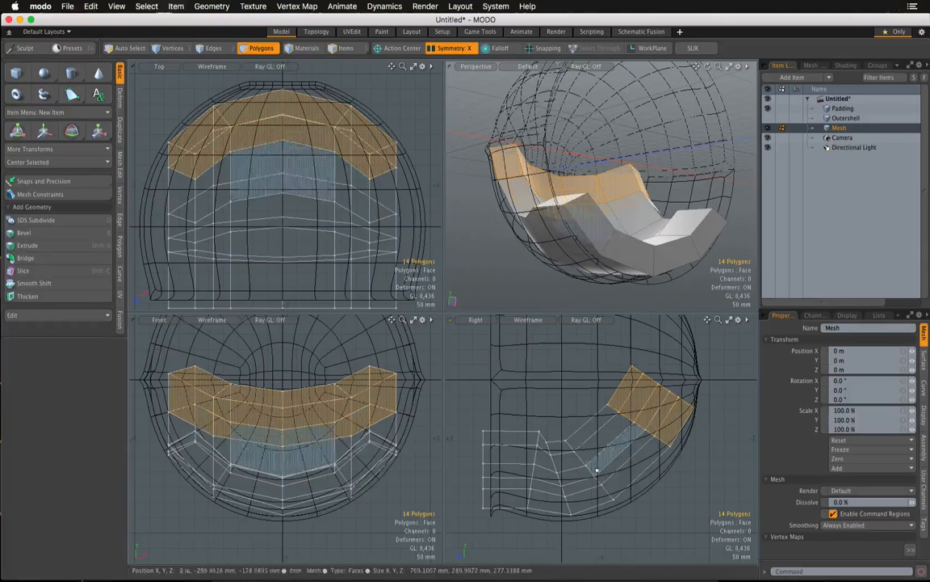
- Select the edge loop in front of the raised back section and move it about 30 mm in Y and -84 mm in Z
{"action": "key", "text": "2"}
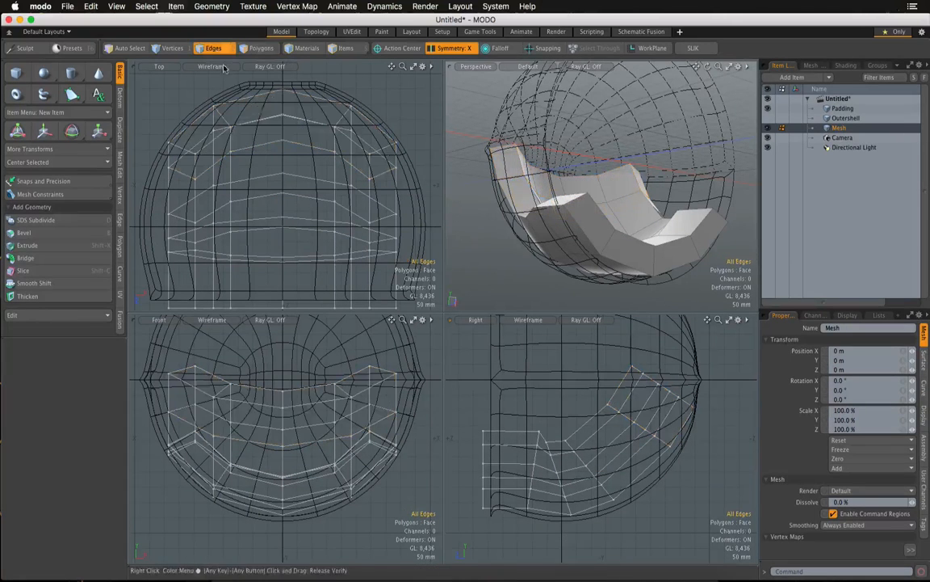
{"action": "double_click", "coordinate": [598, 481]}
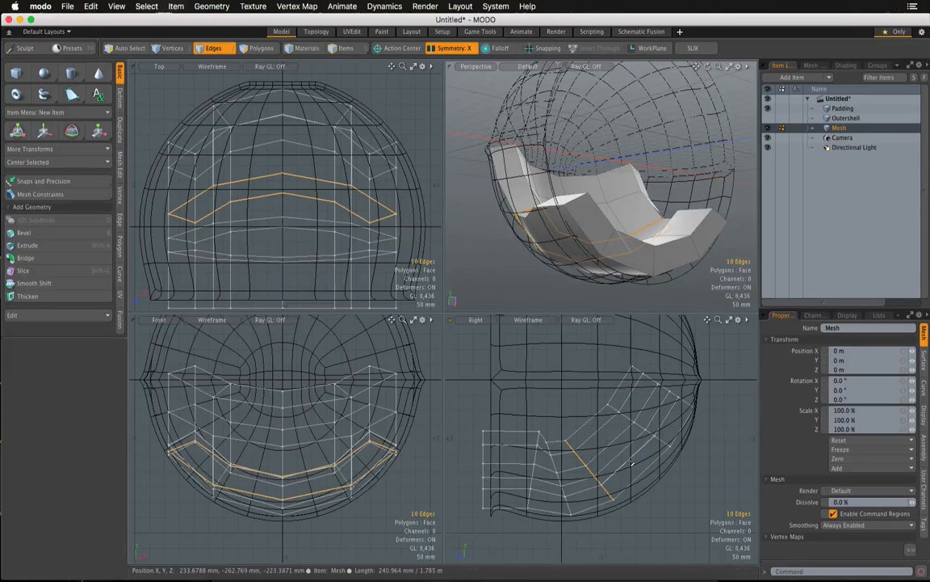
{"action": "key", "text": "w"}
{"action": "left_click_drag", "start_coordinate": [589, 471], "coordinate": [615, 462]}
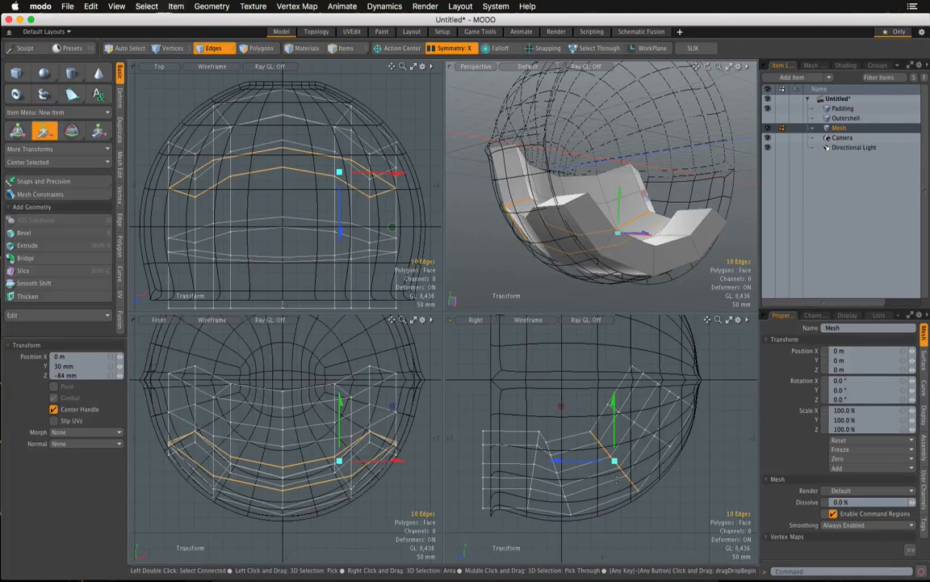
- Move the next edge loop forward about 10 mm in Y and -52 mm in Z, and the one in front of it about 16 mm in Z
{"action": "key", "text": "Down"}
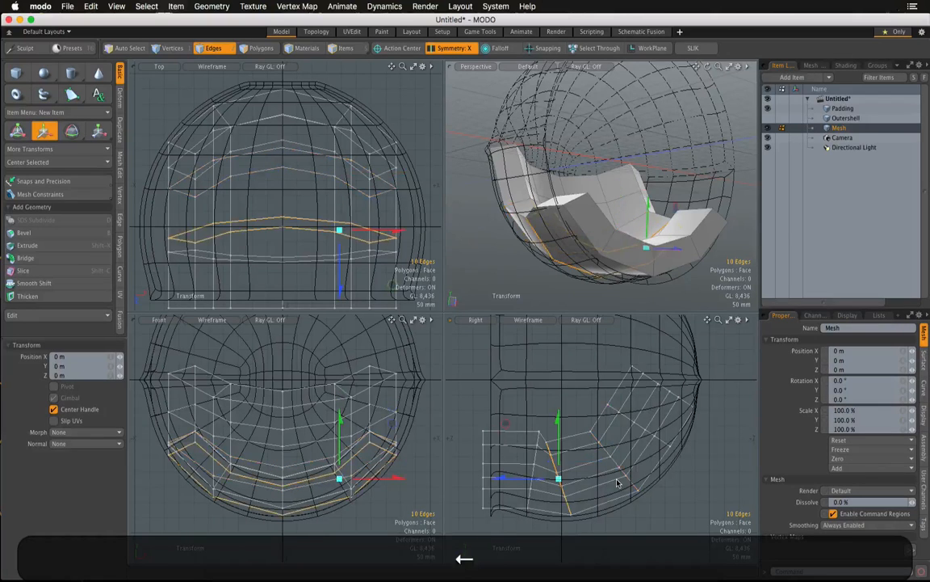
{"action": "key", "text": "Right"}
{"action": "key", "text": "Left"}
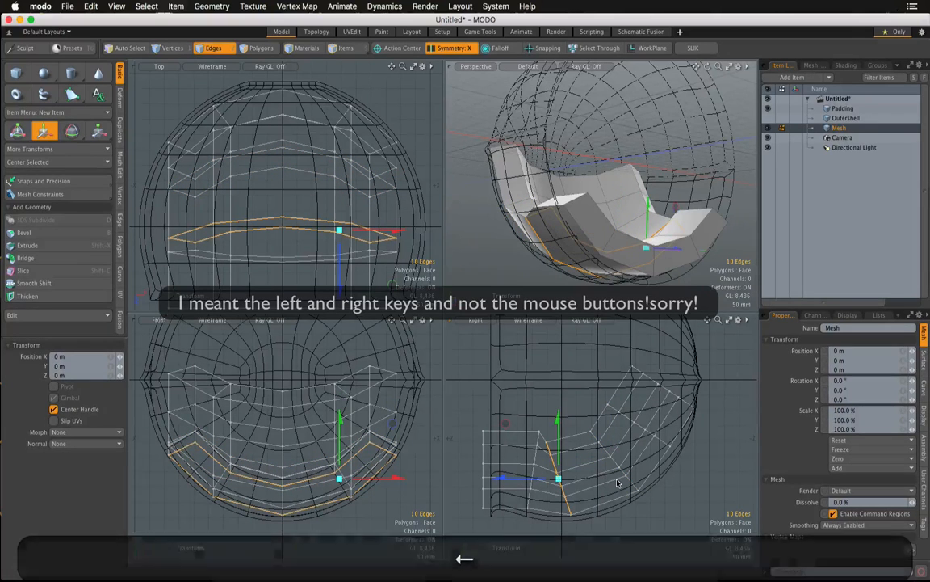
{"action": "left_click_drag", "start_coordinate": [527, 479], "coordinate": [574, 454]}
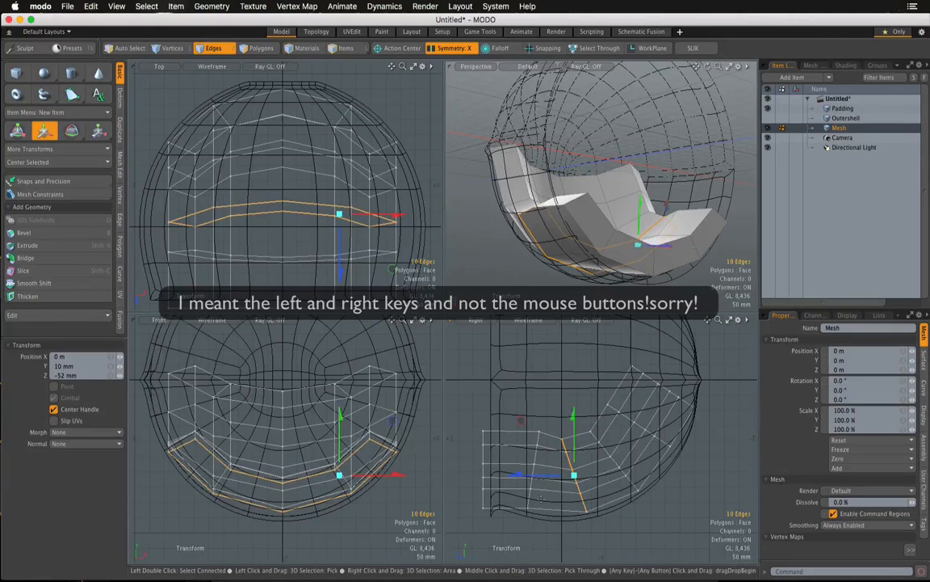
{"action": "key", "text": "Left"}
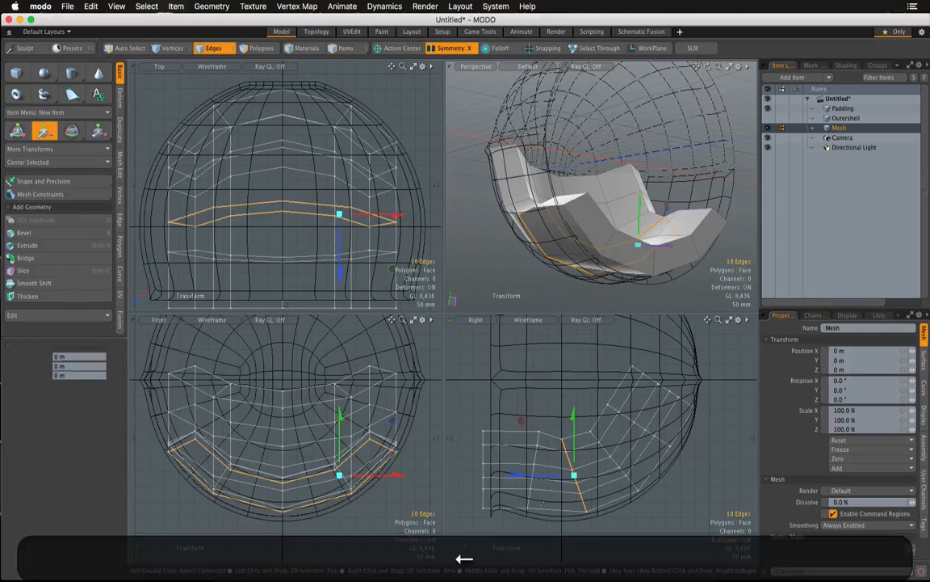
{"action": "mouse_move", "coordinate": [533, 476]}
{"action": "left_mouse_down"}
{"action": "mouse_move", "coordinate": [520, 474]}
{"action": "mouse_move", "coordinate": [528, 470]}
{"action": "left_mouse_up"}
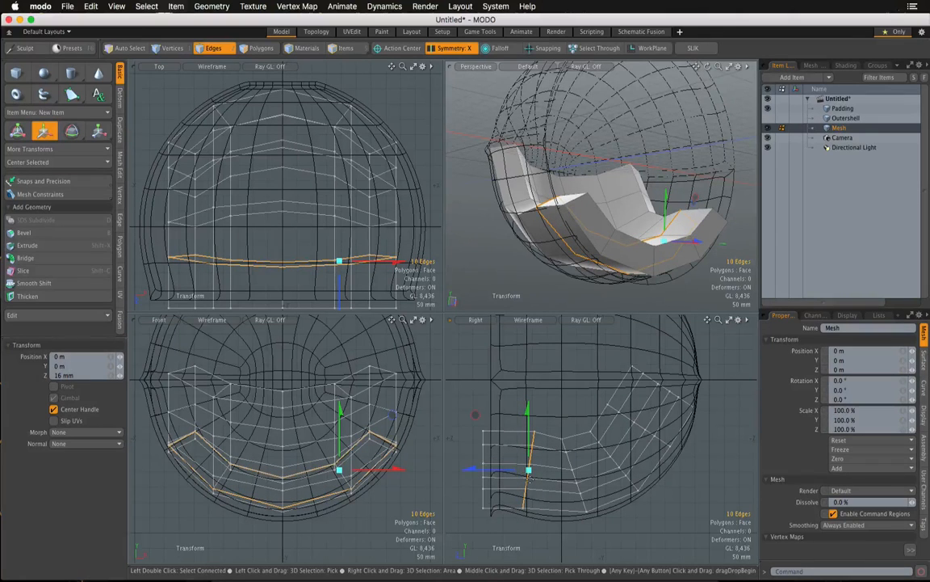
- Select all edges of the seat's front end face, rotate them about 9° in X, and move them about 6 mm in Y and 44 mm in Z
{"action": "key", "text": "Left"}
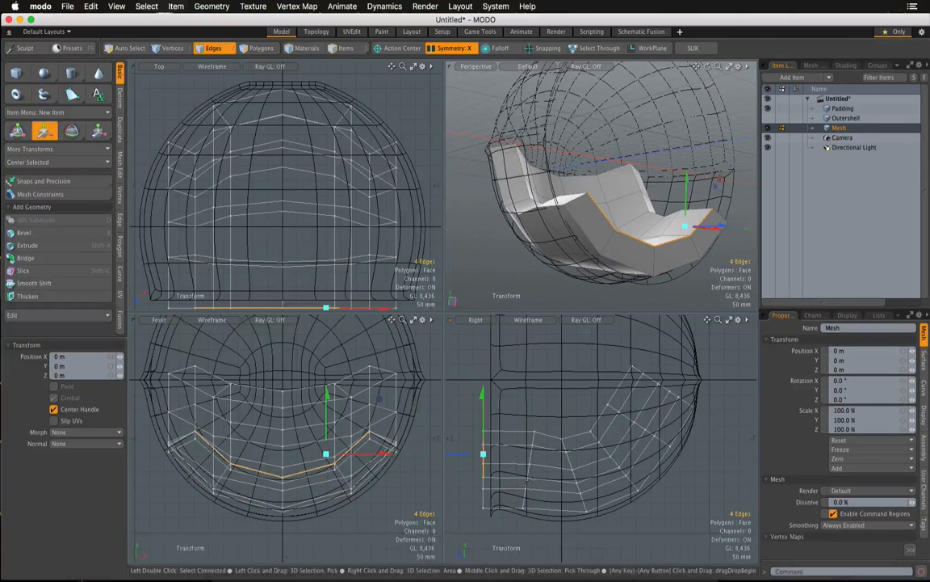
{"action": "key", "text": "Escape"}
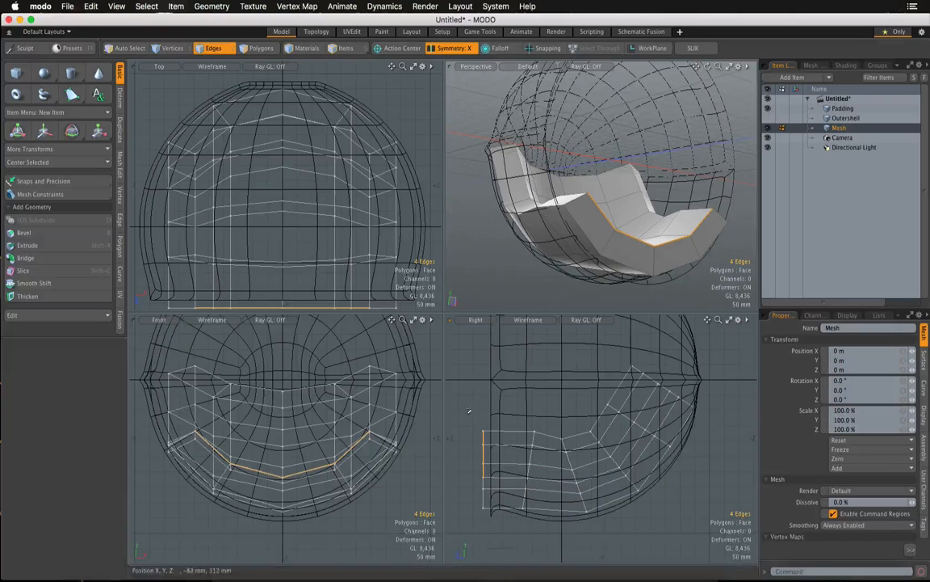
{"action": "double_click", "coordinate": [460, 512], "text": "shift"}
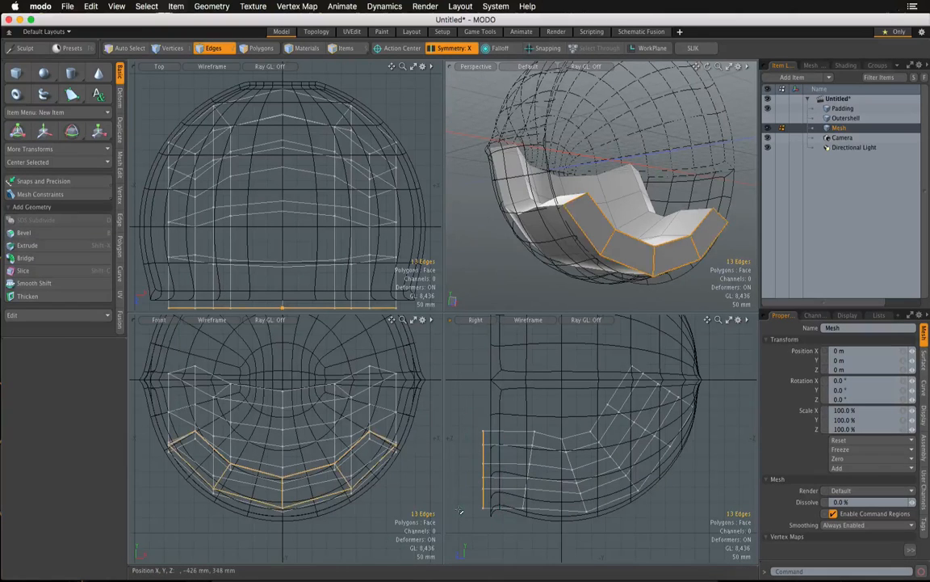
{"action": "key", "text": "e"}
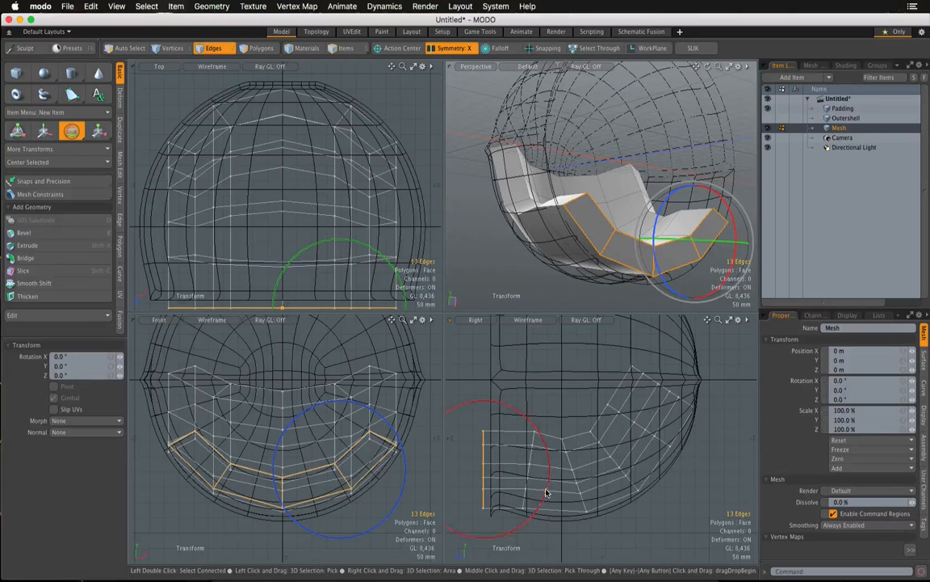
{"action": "left_click_drag", "start_coordinate": [449, 436], "coordinate": [457, 452]}
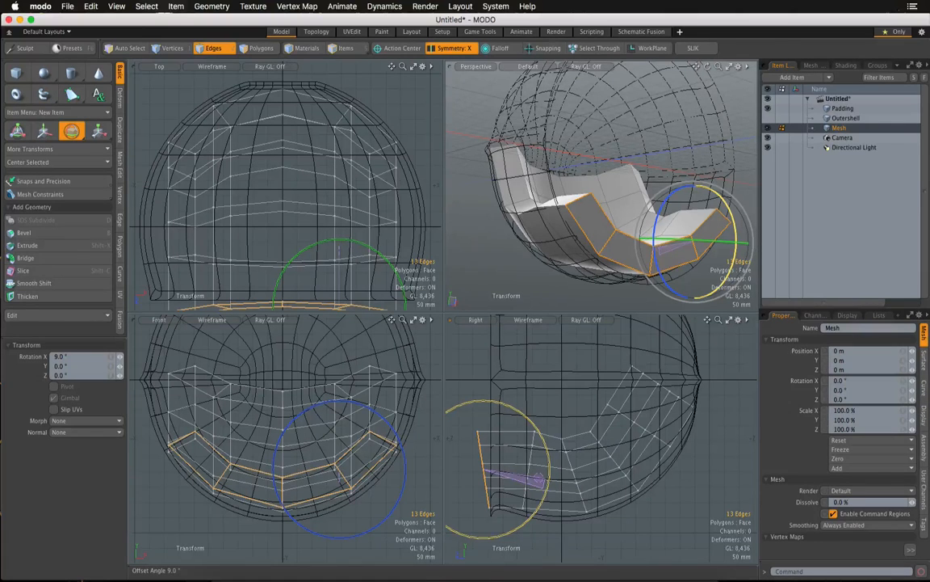
{"action": "left_click_drag", "start_coordinate": [539, 478], "coordinate": [536, 500]}
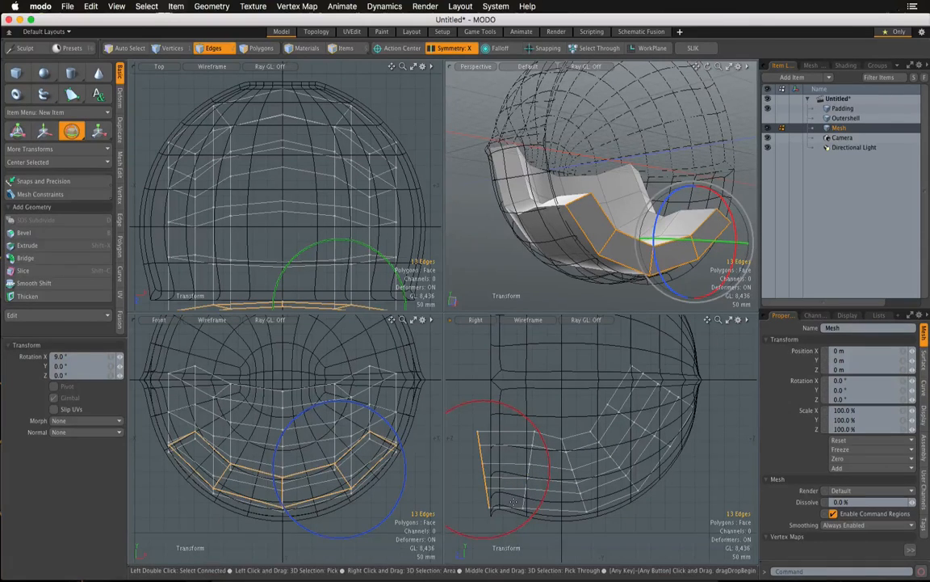
{"action": "key", "text": "w"}
{"action": "left_click_drag", "start_coordinate": [485, 475], "coordinate": [471, 472]}
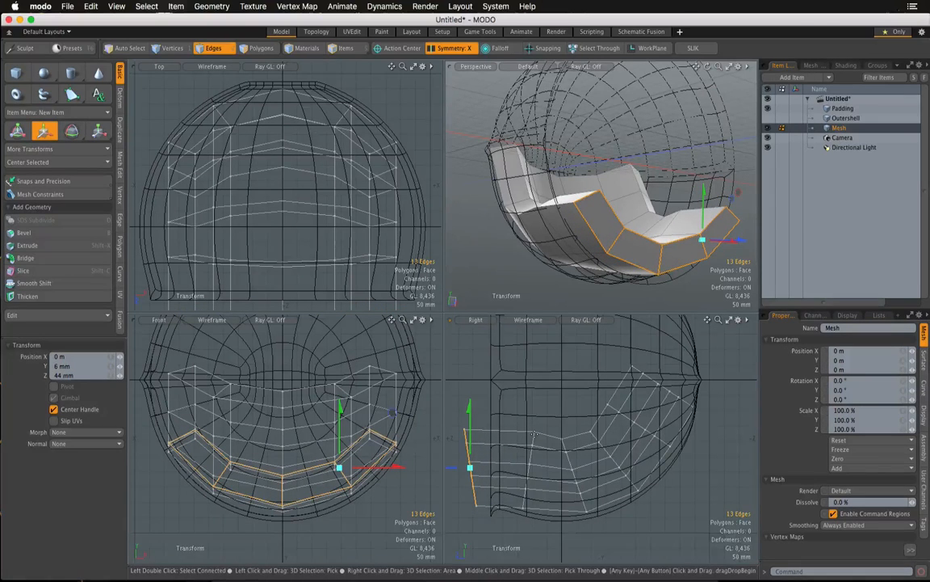
- Select the edge loop just behind the seat's front end and move it about 18 mm in Y and 54 mm in Z
{"action": "key", "text": "Right"}
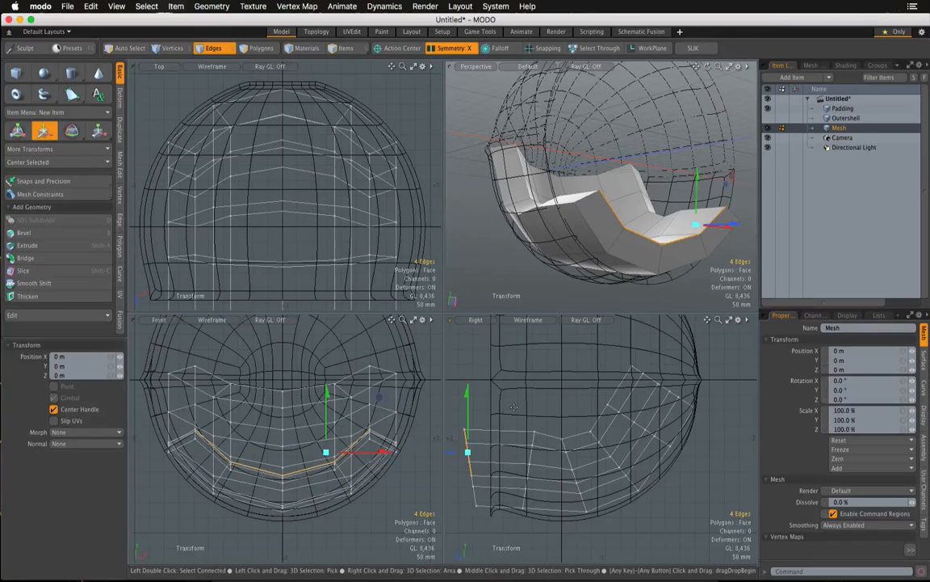
{"action": "key", "text": "space"}
{"action": "mouse_move", "coordinate": [531, 412]}
{"action": "right_mouse_down"}
{"action": "mouse_move", "coordinate": [542, 477]}
{"action": "mouse_move", "coordinate": [499, 525]}
{"action": "mouse_move", "coordinate": [531, 488]}
{"action": "right_mouse_up"}
{"action": "key", "text": "w"}
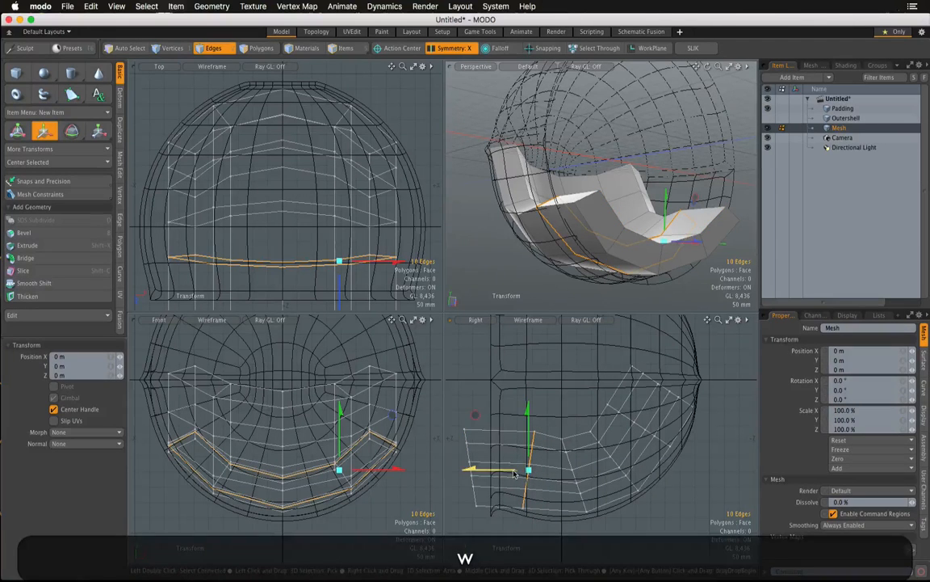
{"action": "left_click_drag", "start_coordinate": [513, 474], "coordinate": [499, 469]}
- Select the two mirrored edges on either side of the centre along the backrest's top and lower them about 26 mm in Y
{"action": "left_click_drag", "start_coordinate": [598, 198], "coordinate": [616, 180], "text": "alt"}
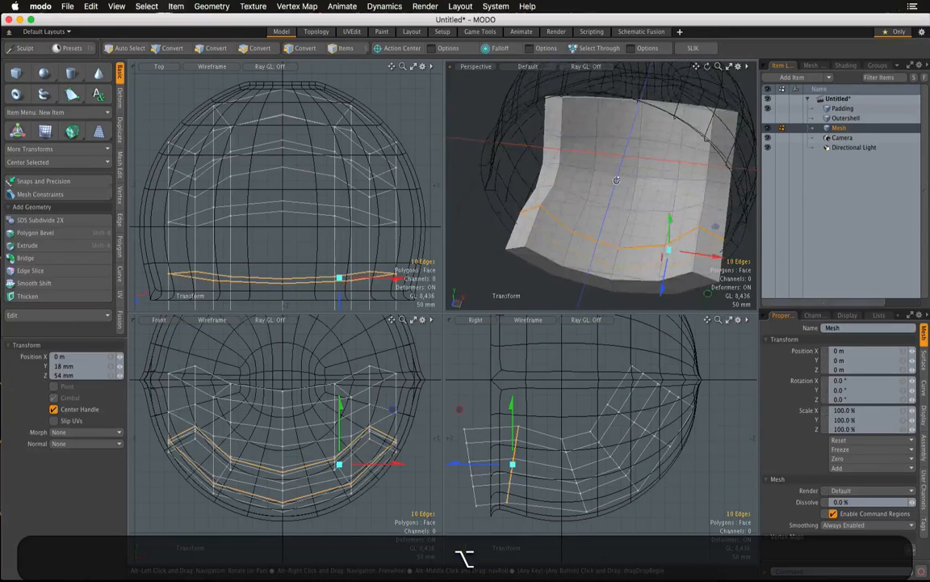
{"action": "left_click_drag", "start_coordinate": [624, 117], "coordinate": [631, 192], "text": "alt+shift"}
{"action": "left_click", "coordinate": [598, 185]}
{"action": "left_click_drag", "start_coordinate": [664, 221], "coordinate": [638, 191], "text": "ctrl+alt"}
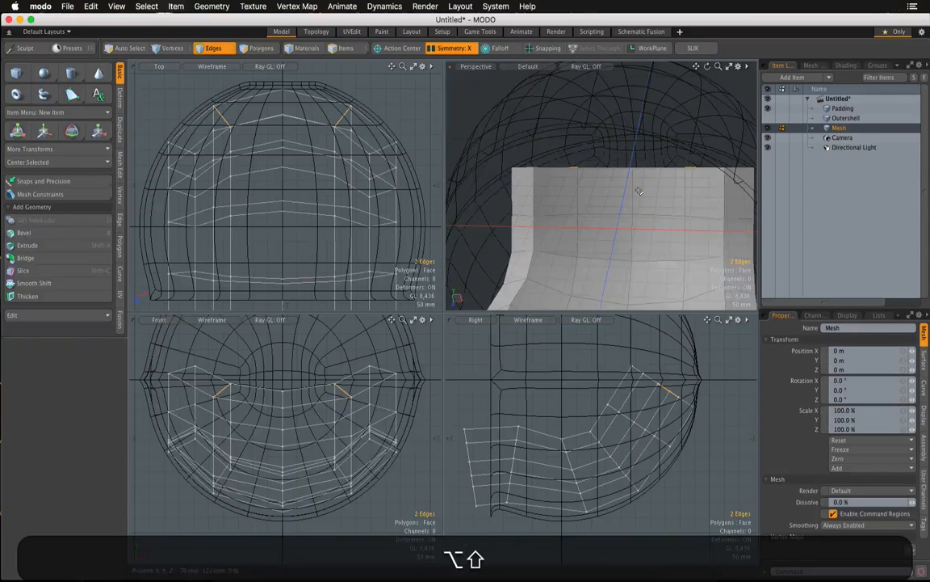
{"action": "key", "text": "w"}
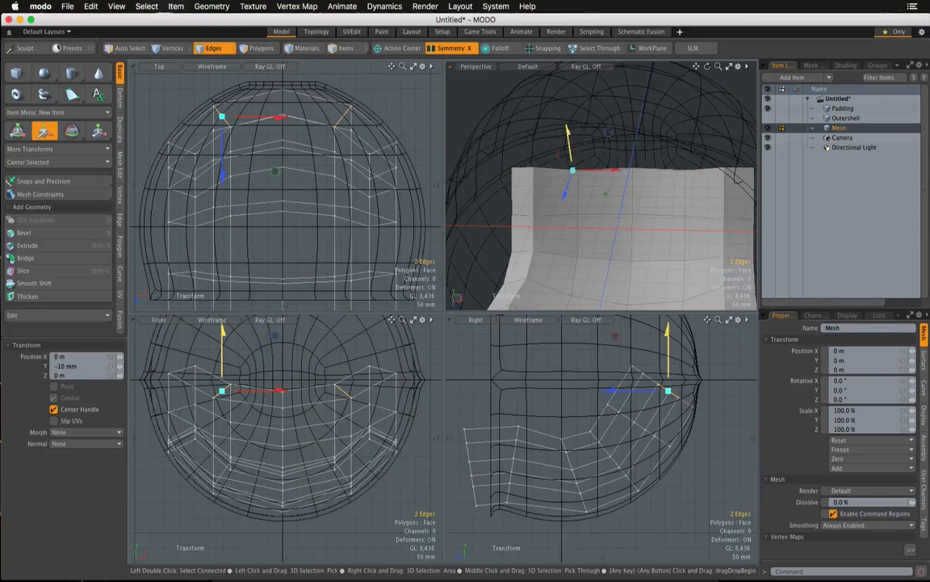
{"action": "left_click_drag", "start_coordinate": [223, 343], "coordinate": [222, 350]}
- Select the centre edge along the backrest's top and lower it about 72 mm in Y
{"action": "left_click_drag", "start_coordinate": [614, 202], "coordinate": [652, 166], "text": "alt"}
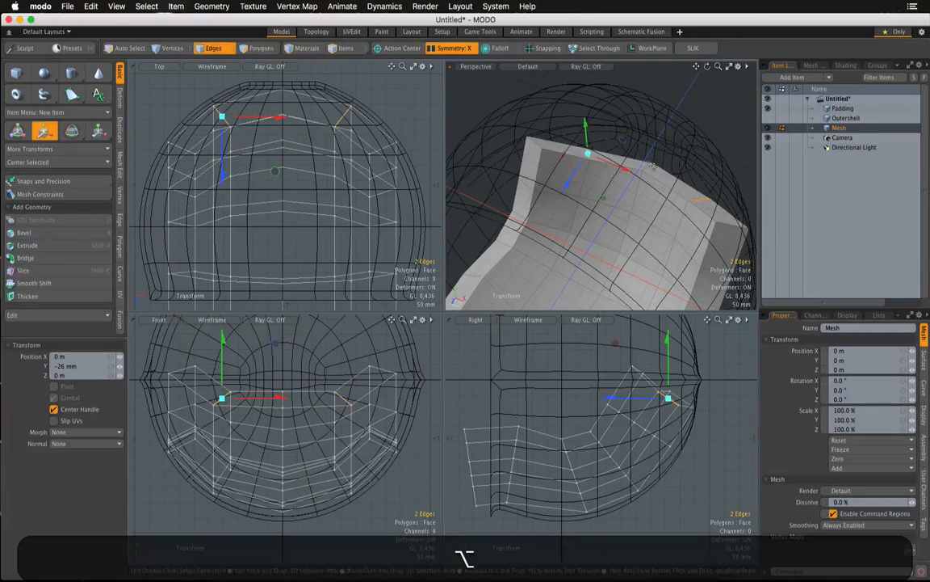
{"action": "key", "text": "space"}
{"action": "key", "text": "w"}
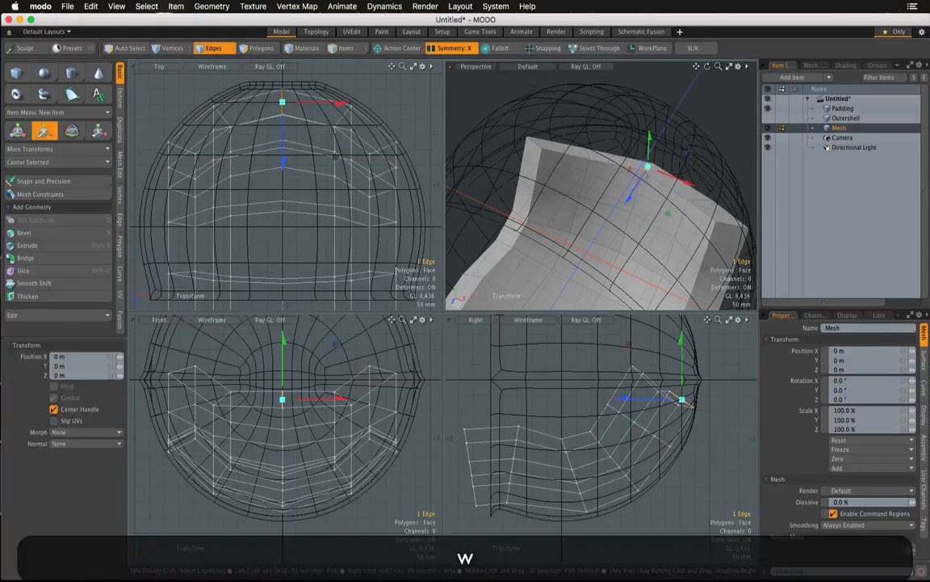
{"action": "left_click_drag", "start_coordinate": [649, 149], "coordinate": [639, 204]}
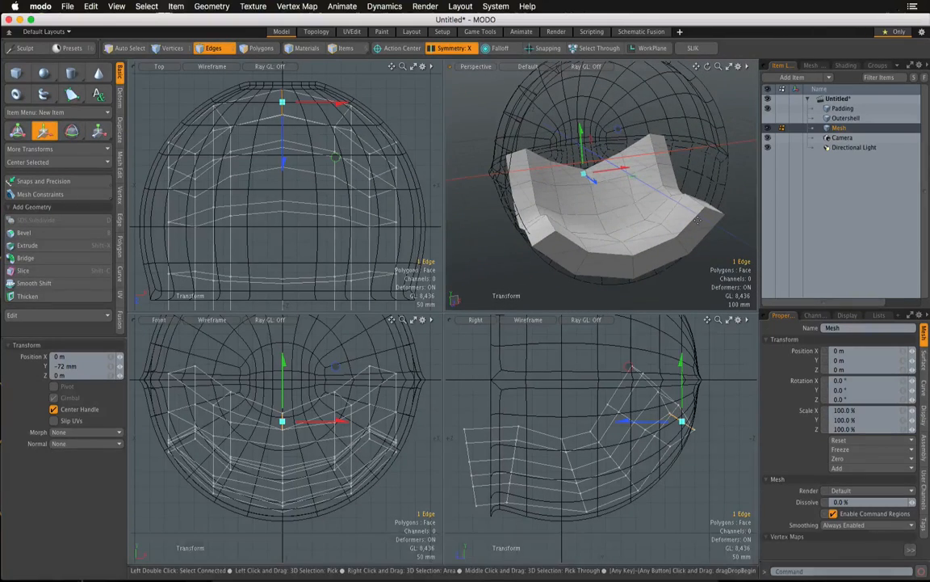
- Convert the seat mesh to subdivision surfaces and clear the edge selection
{"action": "key", "text": "Tab"}
{"action": "left_click_drag", "start_coordinate": [697, 220], "coordinate": [533, 219], "text": "alt"}
{"action": "key", "text": "2"}
{"action": "key", "text": "Escape"}
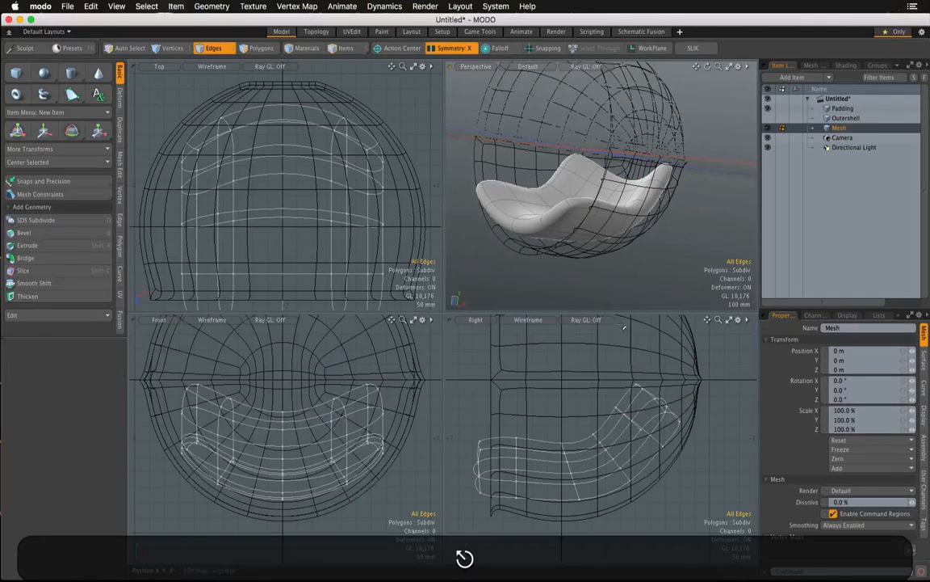
- Lower the whole seat mesh in Y so it sits closer to the bottom of the shell
{"action": "left_click_drag", "start_coordinate": [544, 519], "coordinate": [565, 517], "text": "ctrl+alt"}
{"action": "left_click_drag", "start_coordinate": [631, 262], "coordinate": [542, 245], "text": "alt"}
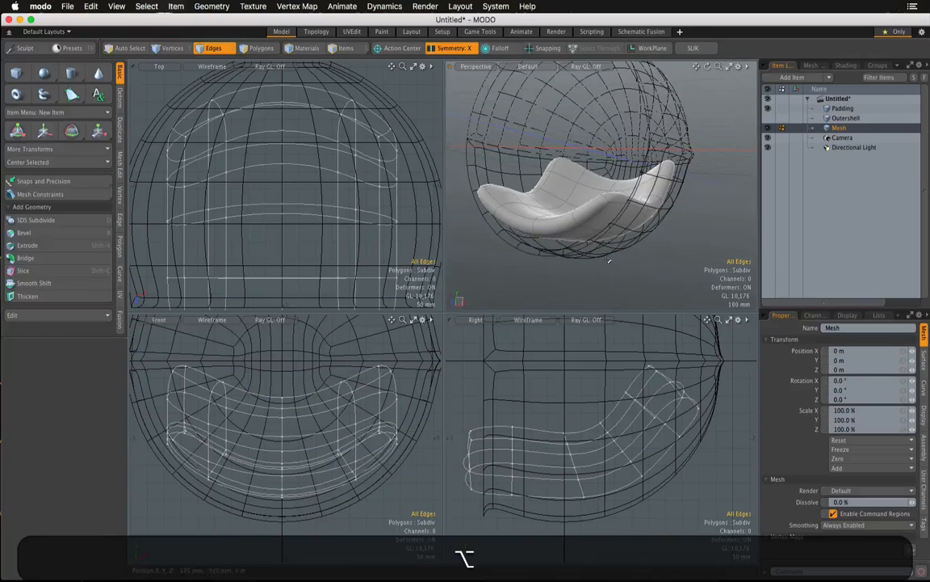
{"action": "left_click_drag", "start_coordinate": [609, 260], "coordinate": [605, 255], "text": "alt"}
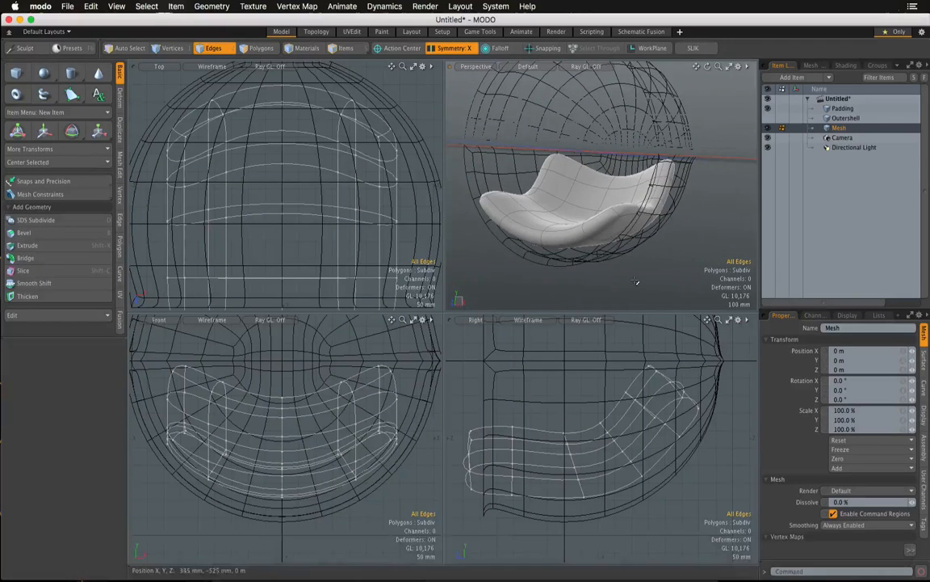
{"action": "key", "text": "w"}
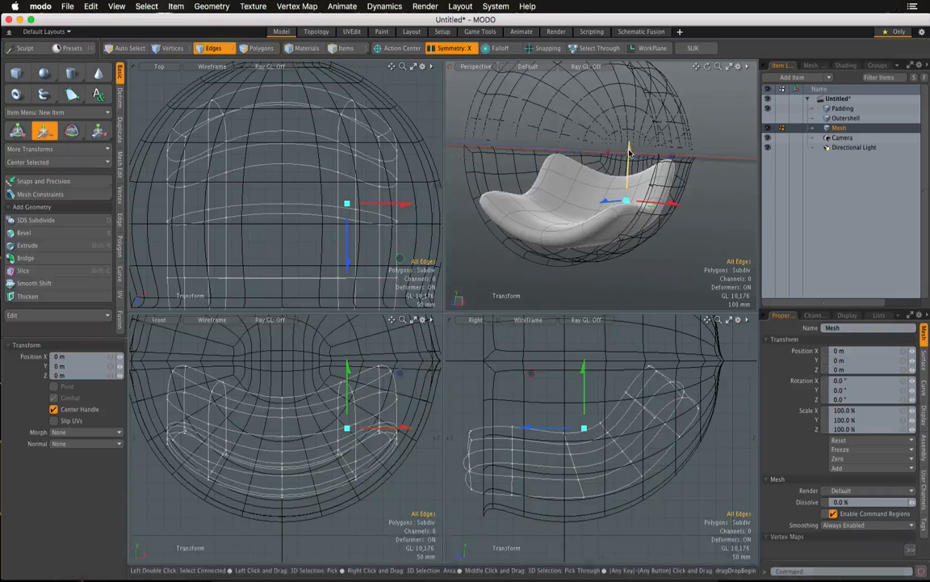
{"action": "left_click_drag", "start_coordinate": [347, 373], "coordinate": [348, 389]}
{"action": "left_click_drag", "start_coordinate": [646, 226], "coordinate": [690, 243], "text": "alt"}
{"action": "key", "text": "Escape"}
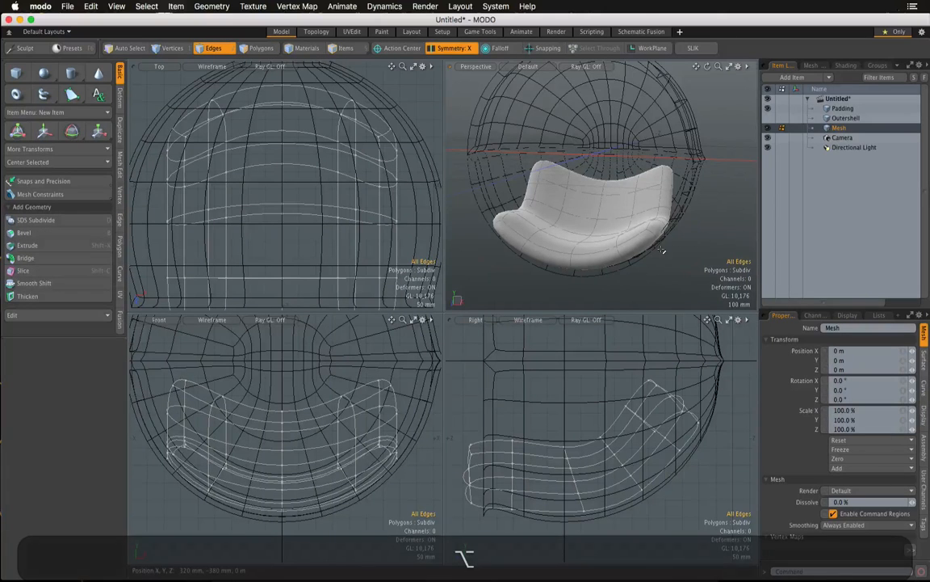
- Turn off X symmetry so the cushion can be edited unevenly
{"action": "key", "text": "alt"}
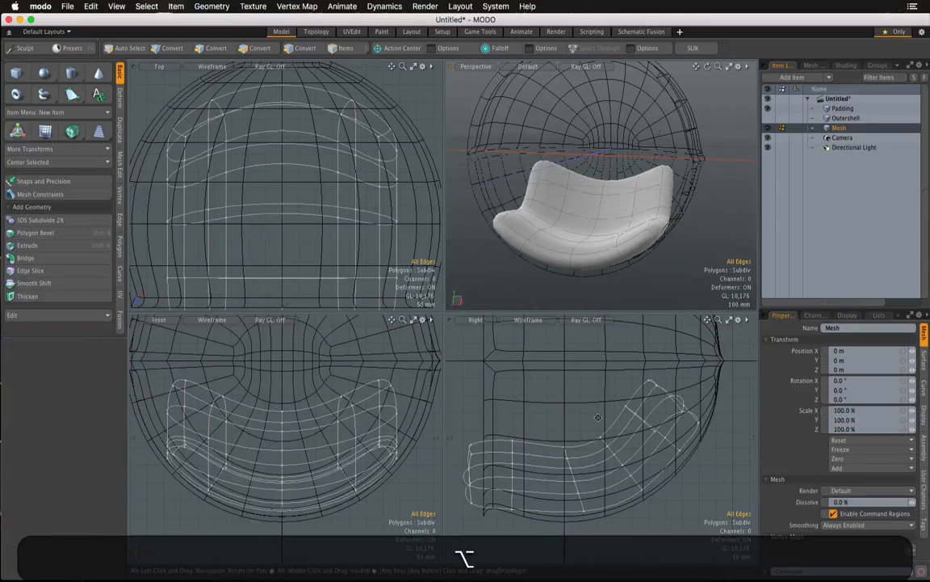
{"action": "left_click_drag", "start_coordinate": [595, 264], "coordinate": [616, 293], "text": "alt"}
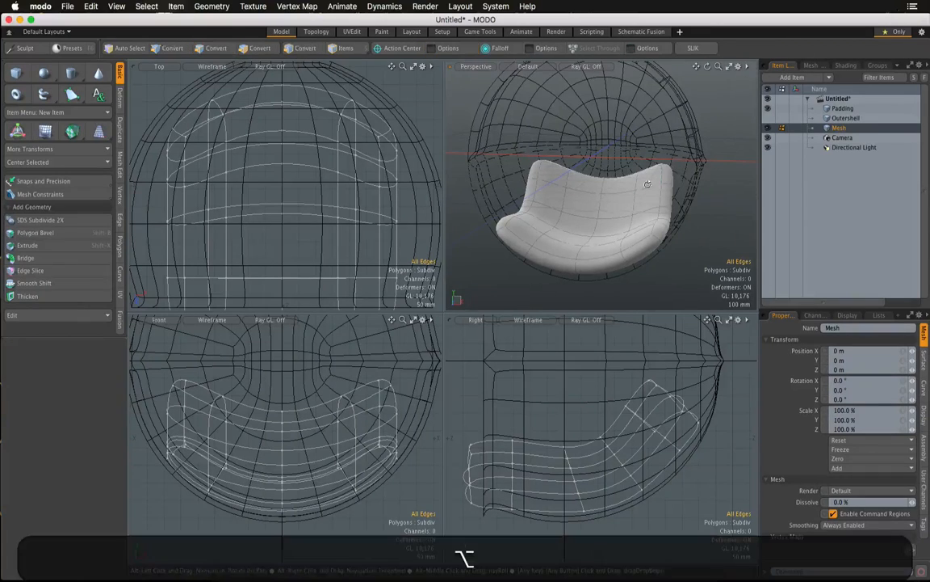
{"action": "left_click_drag", "start_coordinate": [672, 171], "coordinate": [632, 188], "text": "alt"}
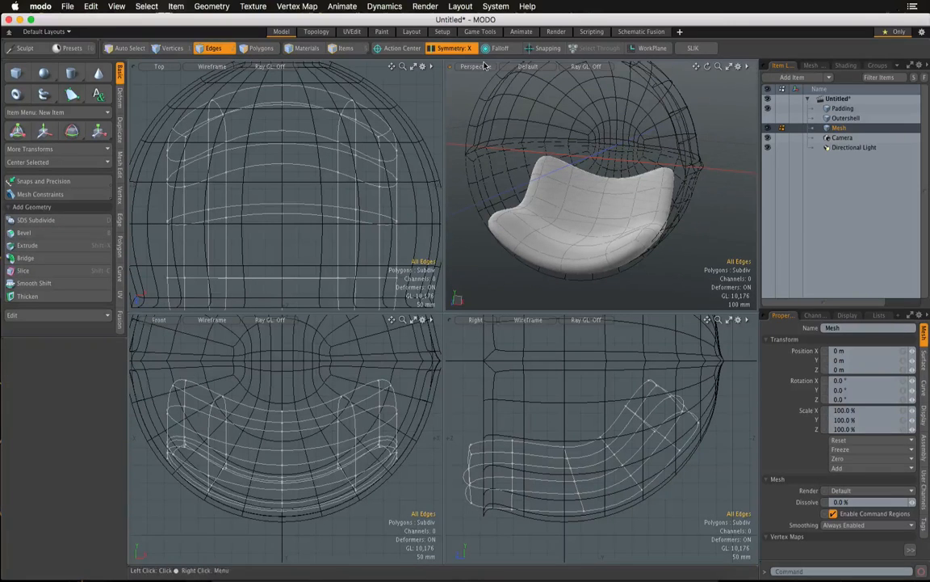
{"action": "left_click", "coordinate": [457, 49]}
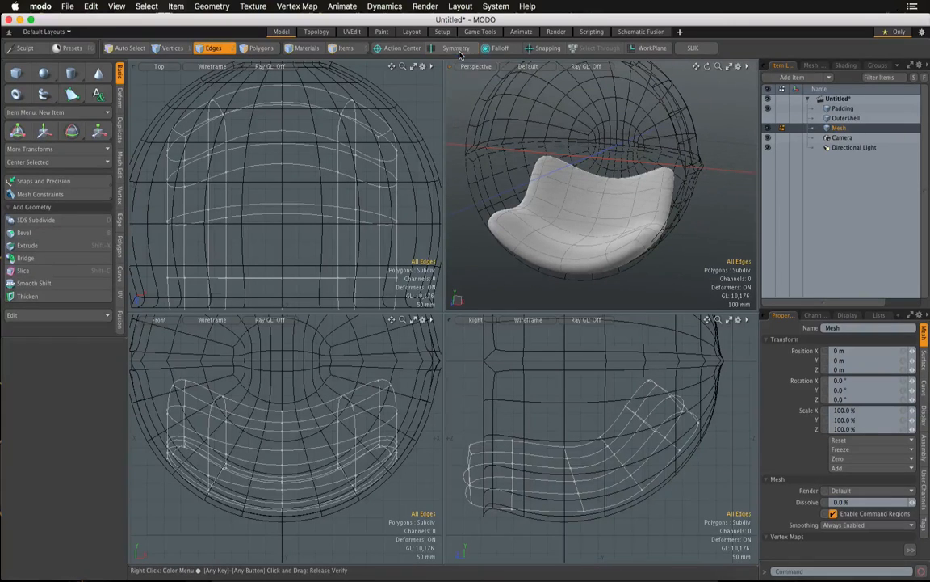
- Using Element Move with a 290 mm falloff range, raise the backrest's top corners and shift its inner face about 5 mm in X and -10 mm in Y
{"action": "left_click", "coordinate": [119, 98]}
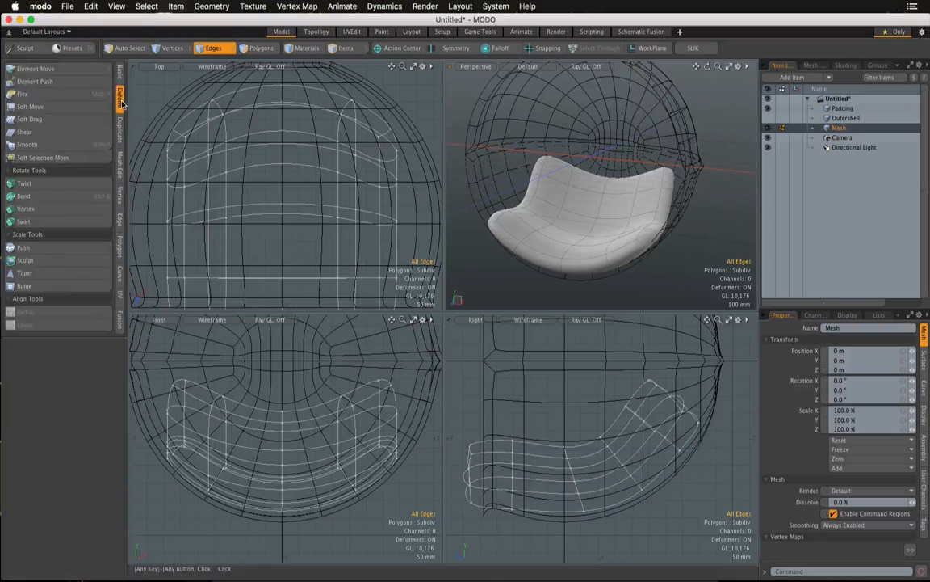
{"action": "left_click", "coordinate": [64, 68]}
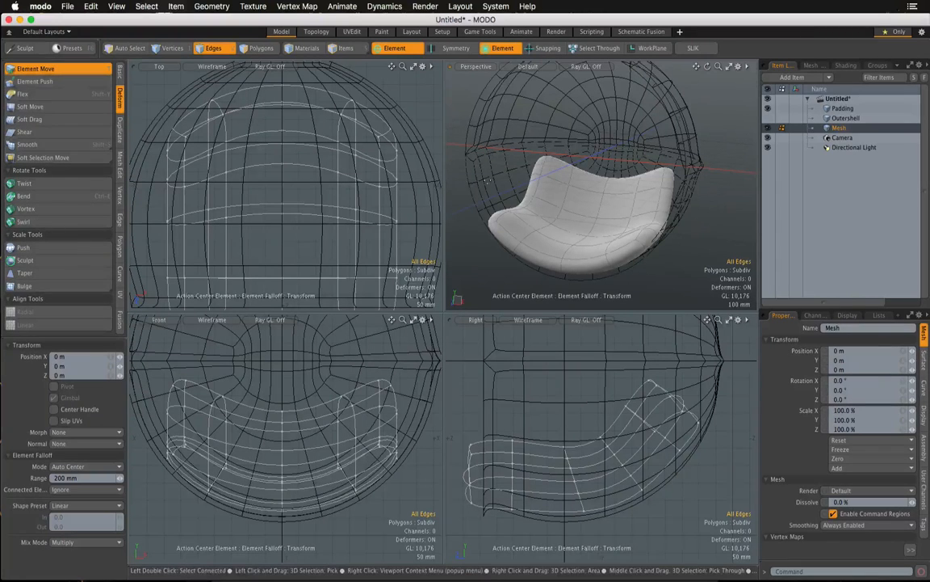
{"action": "right_click_drag", "start_coordinate": [527, 164], "coordinate": [529, 164]}
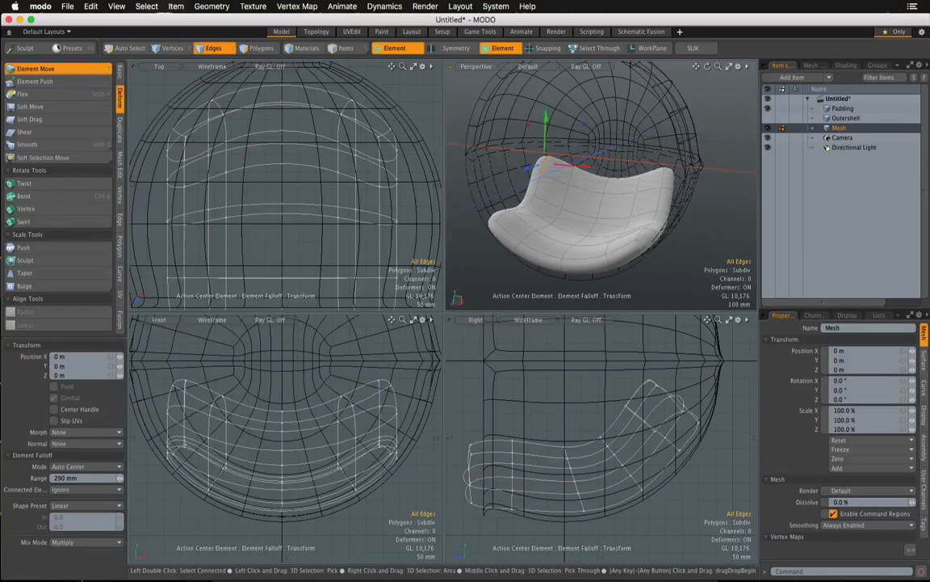
{"action": "left_click_drag", "start_coordinate": [542, 167], "coordinate": [542, 163]}
{"action": "left_click_drag", "start_coordinate": [663, 175], "coordinate": [663, 168]}
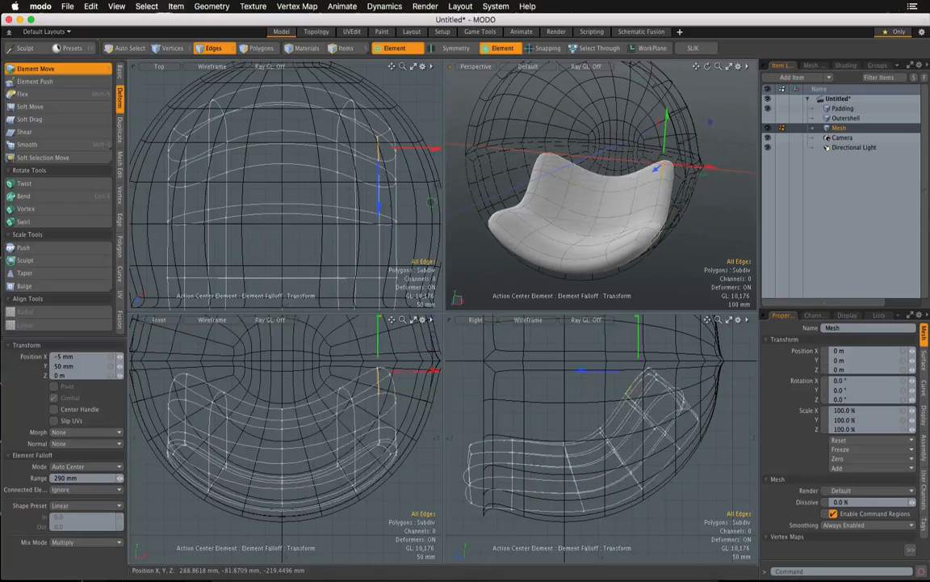
{"action": "left_click_drag", "start_coordinate": [588, 189], "coordinate": [589, 191]}
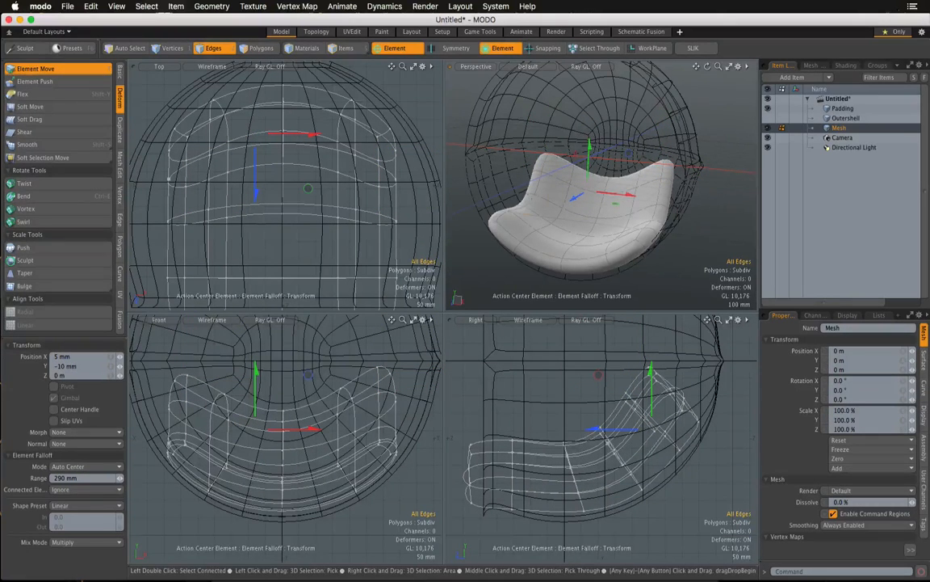
- Move the seat's left side about 25 mm in X and -15 mm in Y with a 200 mm falloff, and nudge its right side with 385 mm
{"action": "mouse_move", "coordinate": [529, 199]}
{"action": "right_mouse_down"}
{"action": "mouse_move", "coordinate": [552, 199]}
{"action": "mouse_move", "coordinate": [511, 199]}
{"action": "right_mouse_up"}
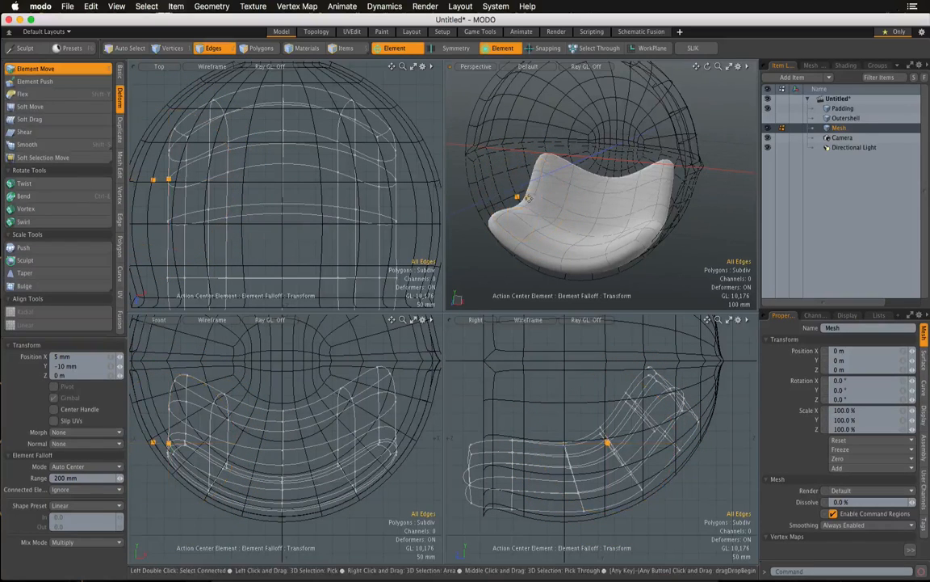
{"action": "mouse_move", "coordinate": [529, 199]}
{"action": "left_mouse_down"}
{"action": "mouse_move", "coordinate": [575, 225]}
{"action": "mouse_move", "coordinate": [533, 199]}
{"action": "left_mouse_up"}
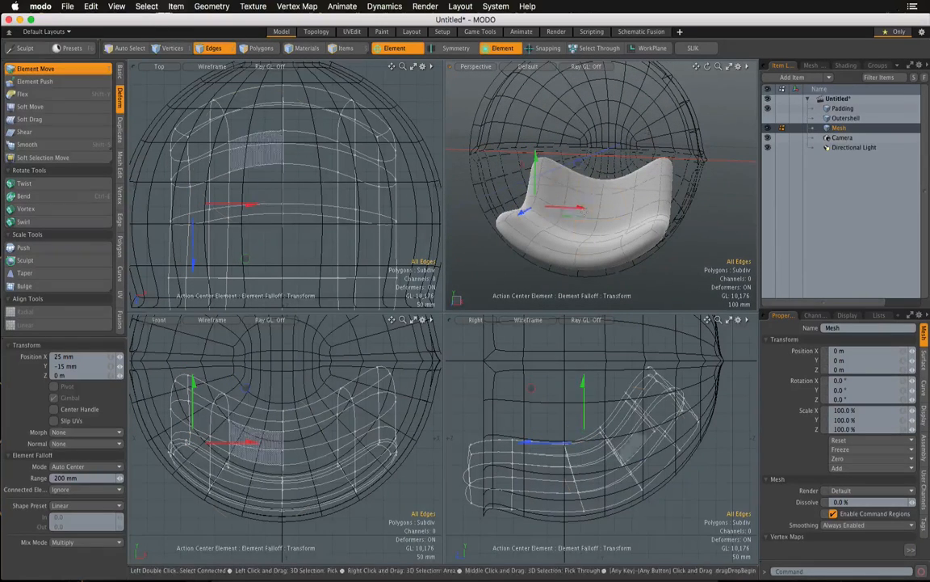
{"action": "right_click_drag", "start_coordinate": [582, 200], "coordinate": [619, 200]}
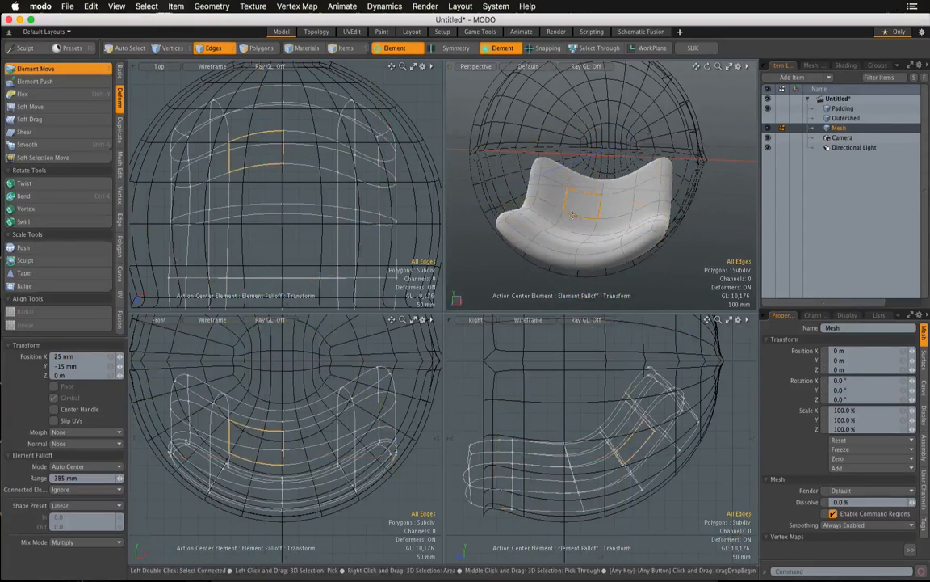
{"action": "left_click_drag", "start_coordinate": [647, 215], "coordinate": [645, 214]}
- Move the edge at the backrest's right top corner about -5 mm in X and 5 mm in Y
{"action": "left_click_drag", "start_coordinate": [622, 265], "coordinate": [661, 172], "text": "alt"}
{"action": "left_click", "coordinate": [663, 174]}
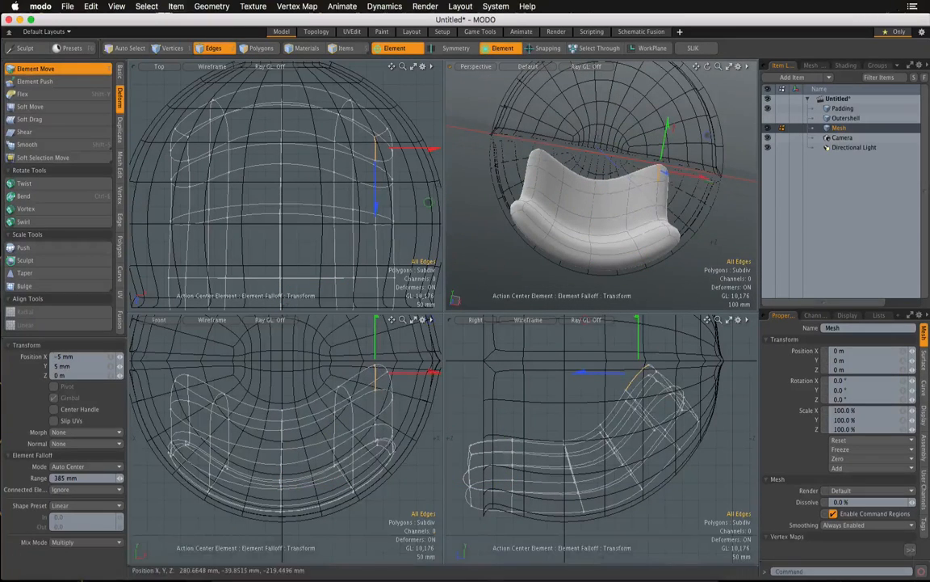
{"action": "left_click_drag", "start_coordinate": [524, 193], "coordinate": [590, 176]}
- Lower the seat's left front corner about 10 mm and raise the right inner bend between seat and back about 10 mm in Y
{"action": "left_click", "coordinate": [518, 226]}
{"action": "left_click_drag", "start_coordinate": [519, 229], "coordinate": [519, 233]}
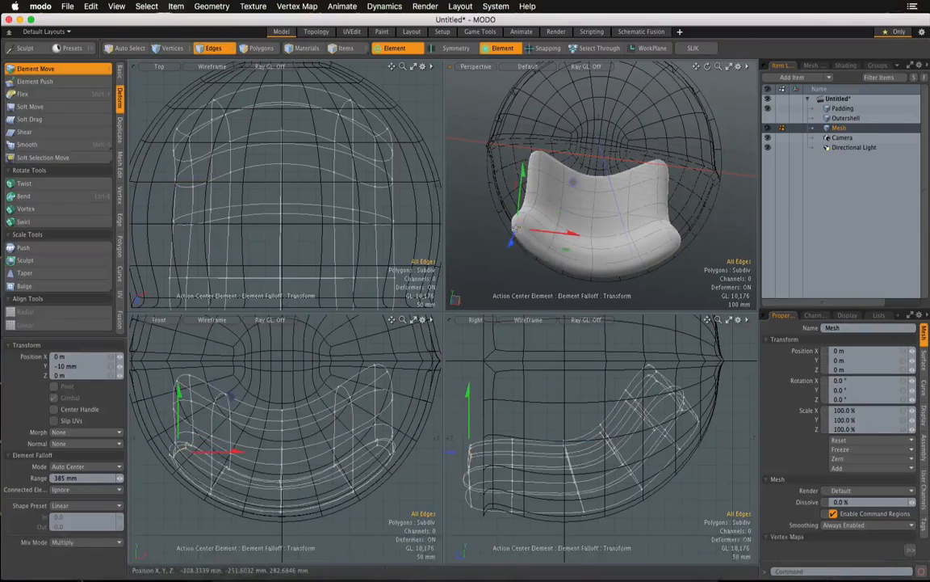
{"action": "left_click", "coordinate": [567, 264]}
{"action": "left_click_drag", "start_coordinate": [567, 264], "coordinate": [622, 217]}
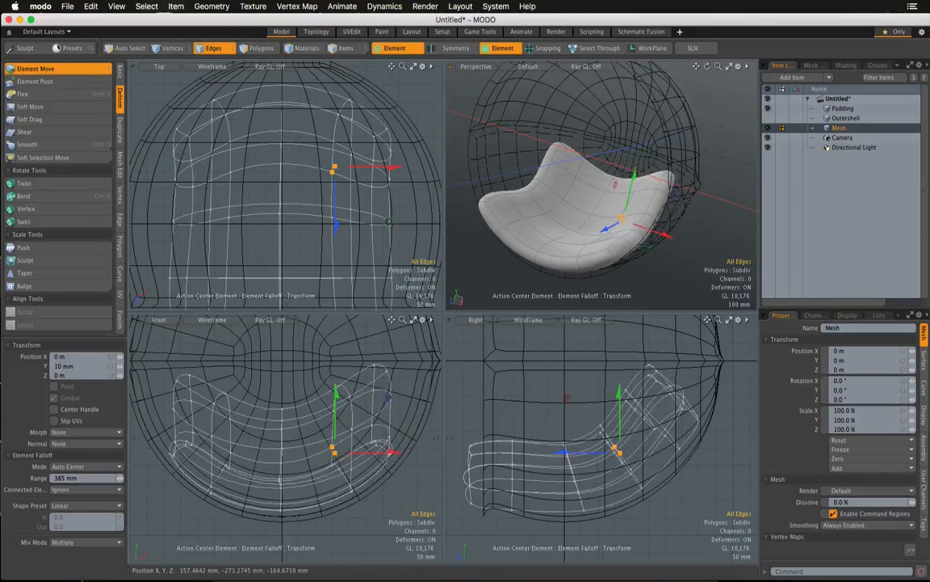
{"action": "left_click_drag", "start_coordinate": [564, 234], "coordinate": [618, 202], "text": "alt"}
{"action": "left_click_drag", "start_coordinate": [543, 213], "coordinate": [557, 234], "text": "alt"}
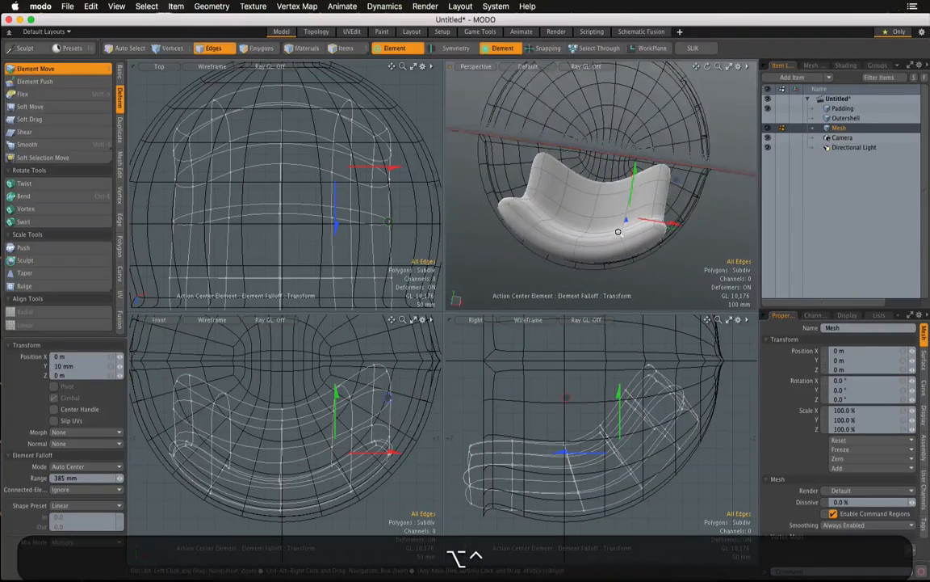
{"action": "left_click_drag", "start_coordinate": [617, 232], "coordinate": [608, 233], "text": "ctrl+alt"}
{"action": "left_click_drag", "start_coordinate": [583, 201], "coordinate": [602, 225], "text": "alt"}
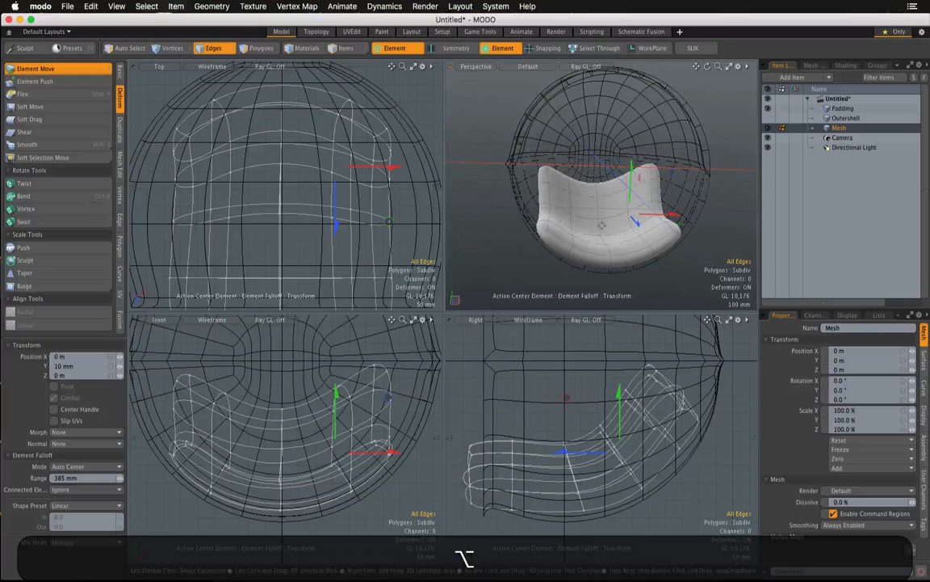
{"action": "key", "text": "Escape"}
- Rename the seat's mesh item as Cushion
{"action": "mouse_move", "coordinate": [615, 182]}
{"action": "left_mouse_down", "text": "alt"}
{"action": "mouse_move", "coordinate": [590, 190]}
{"action": "mouse_move", "coordinate": [609, 181]}
{"action": "left_mouse_up", "text": "alt"}
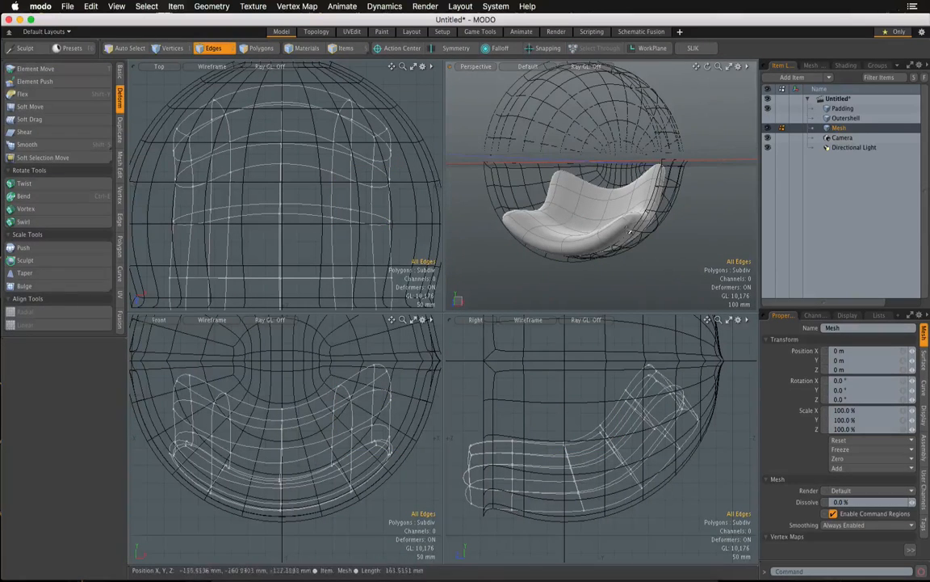
{"action": "double_click", "coordinate": [839, 128]}
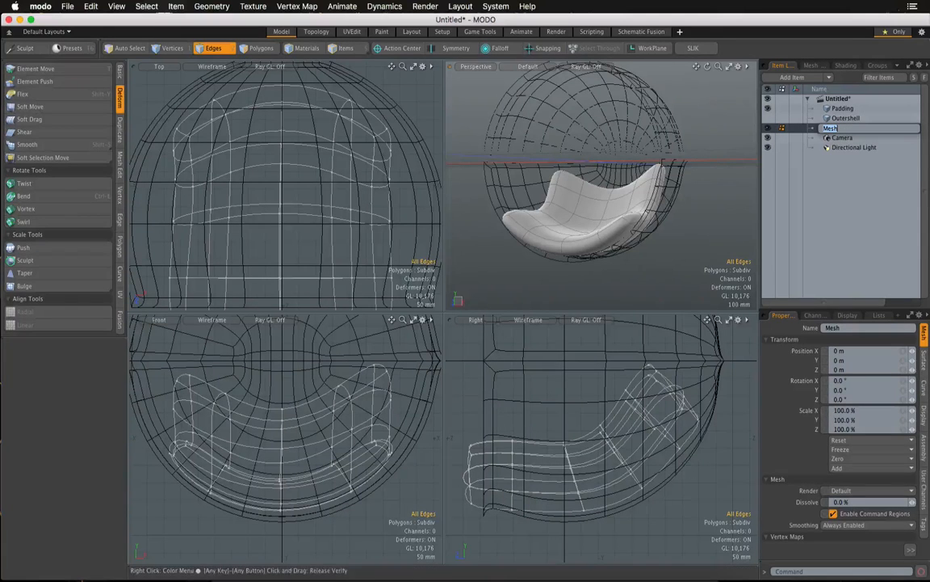
{"action": "key", "text": "shift"}
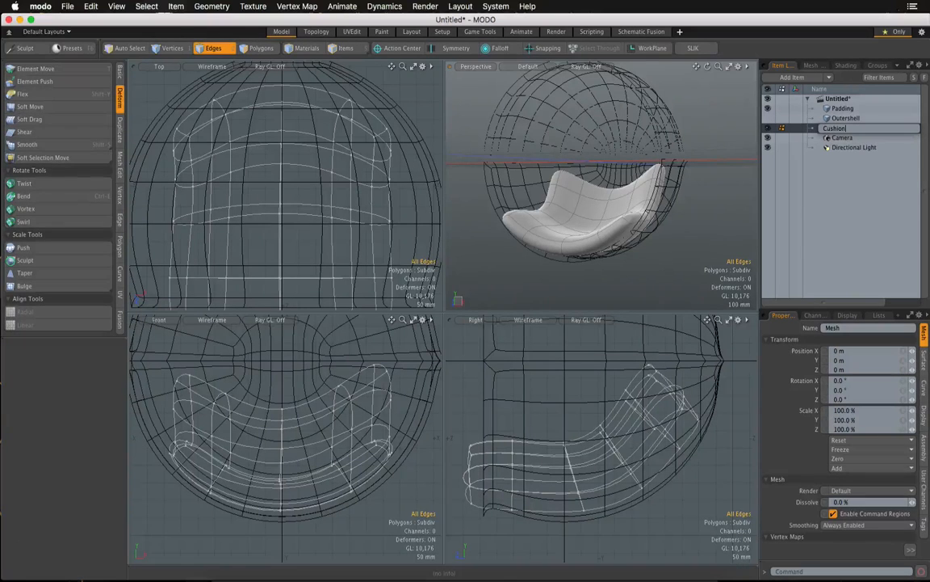
{"action": "key", "text": "Return"}
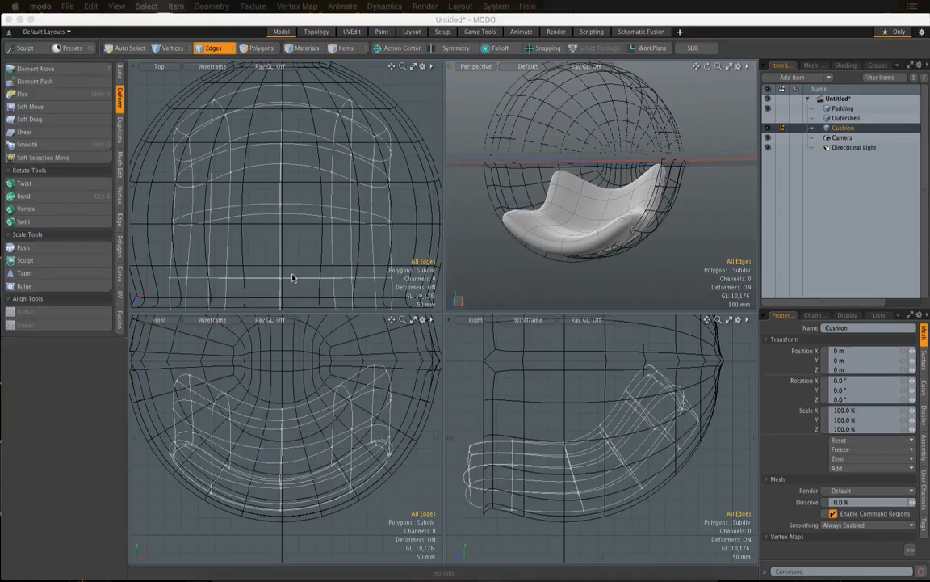
{"action": "left_click", "coordinate": [855, 176]}
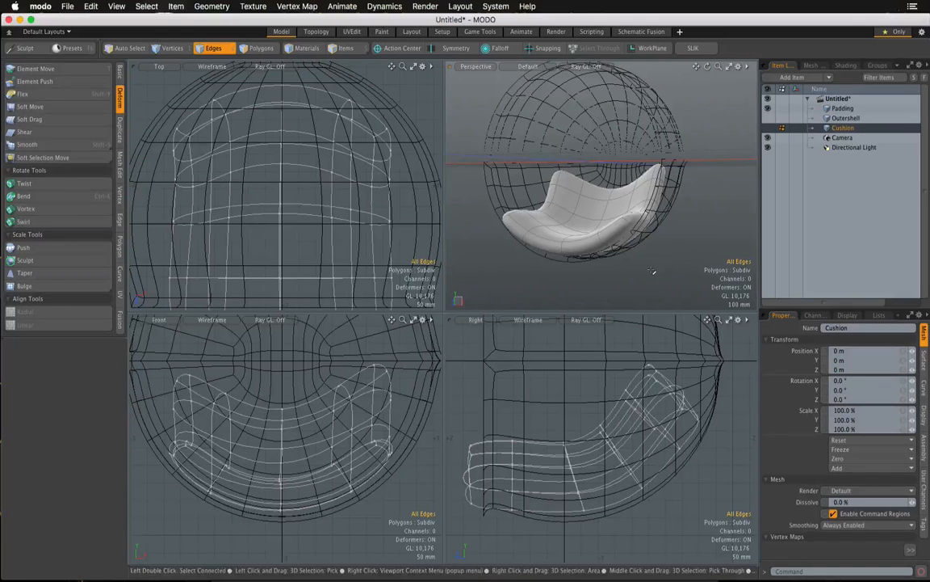
- Add a new mesh item and draw a flat rectangle about 725 by 705 mm, 4 by 5 segments, over the shell from above
{"action": "key", "text": "n"}
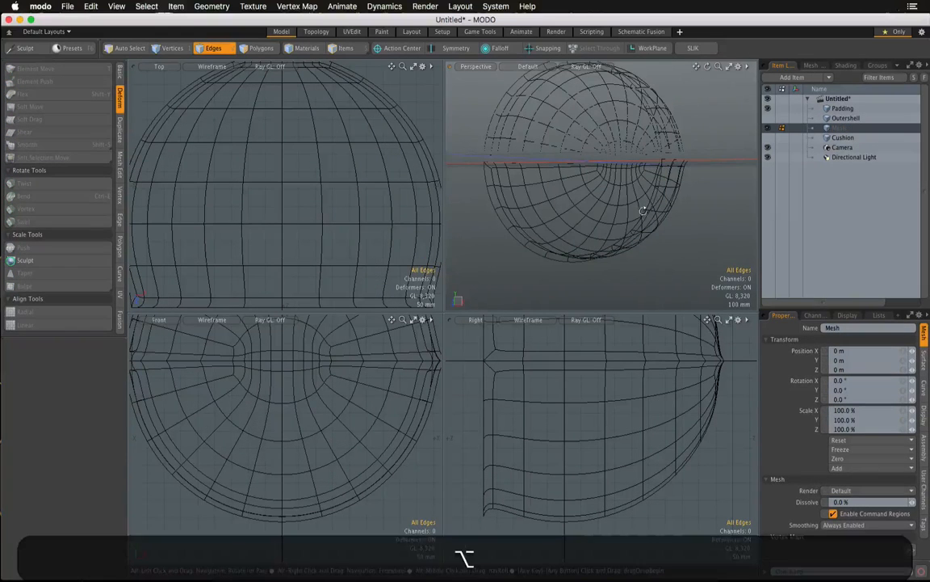
{"action": "left_click_drag", "start_coordinate": [644, 206], "coordinate": [516, 212], "text": "alt"}
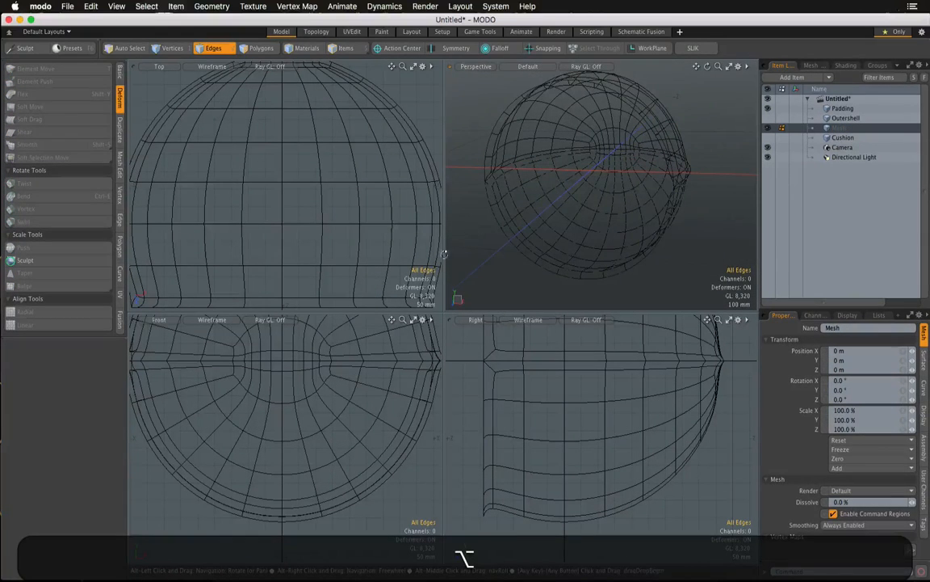
{"action": "left_click_drag", "start_coordinate": [371, 229], "coordinate": [346, 232], "text": "ctrl+alt"}
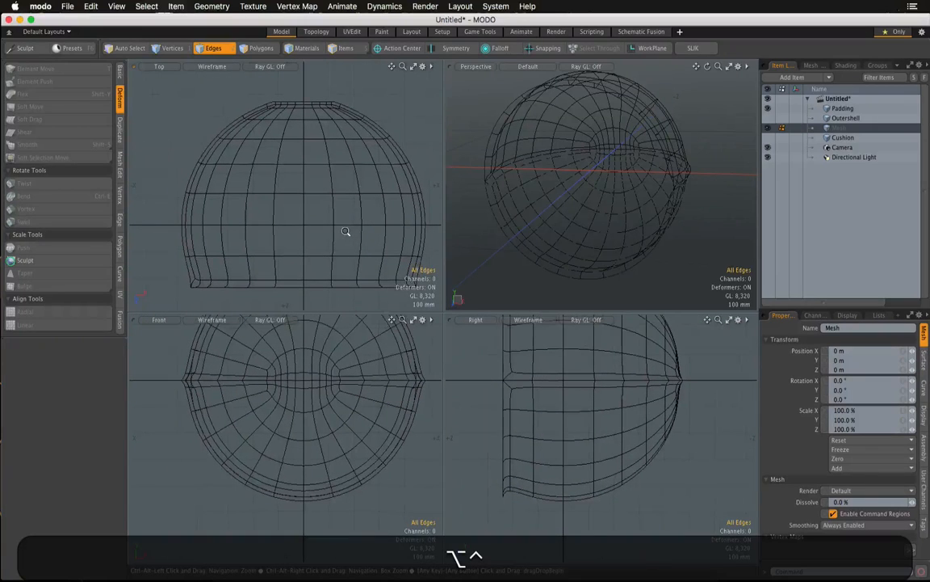
{"action": "left_click", "coordinate": [120, 74]}
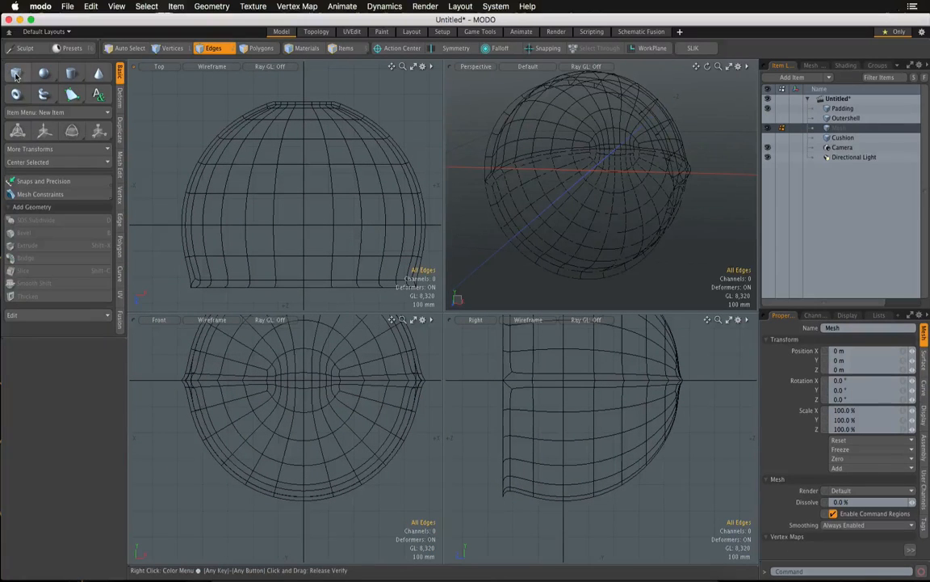
{"action": "left_click", "coordinate": [16, 73]}
{"action": "left_click_drag", "start_coordinate": [216, 103], "coordinate": [399, 288]}
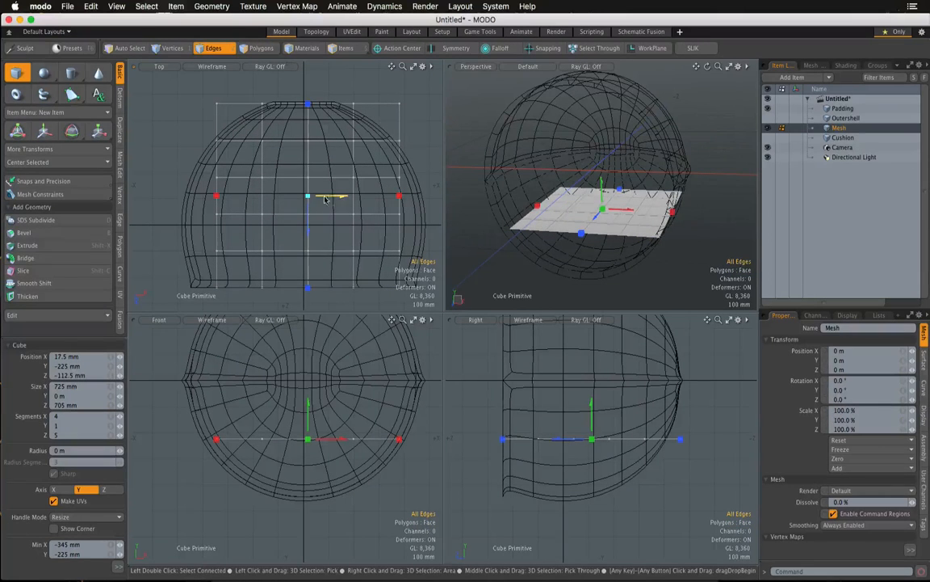
- Center the flat plane sideways in the shell by setting its X position to 0
{"action": "left_click_drag", "start_coordinate": [339, 196], "coordinate": [335, 195]}
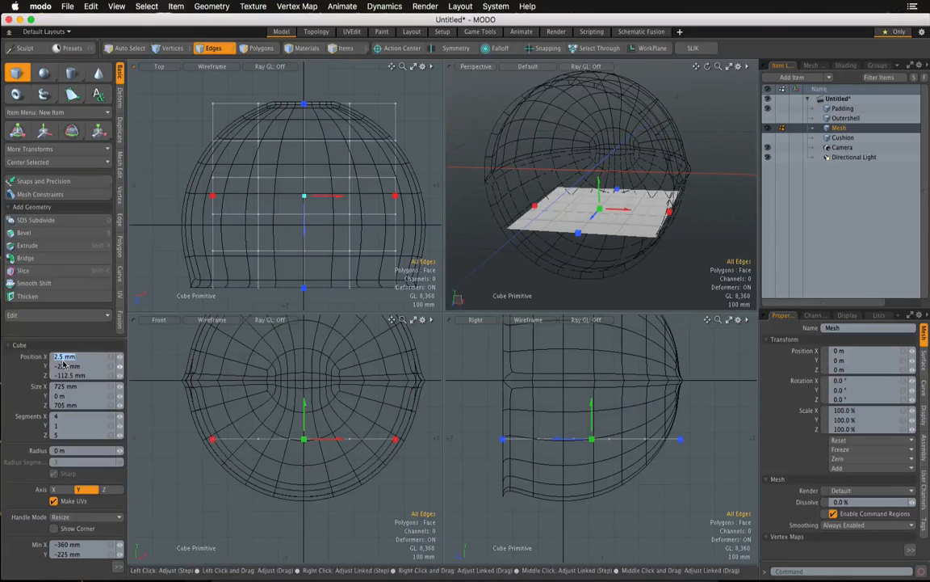
{"action": "type", "text": "0"}
{"action": "key", "text": "Tab"}
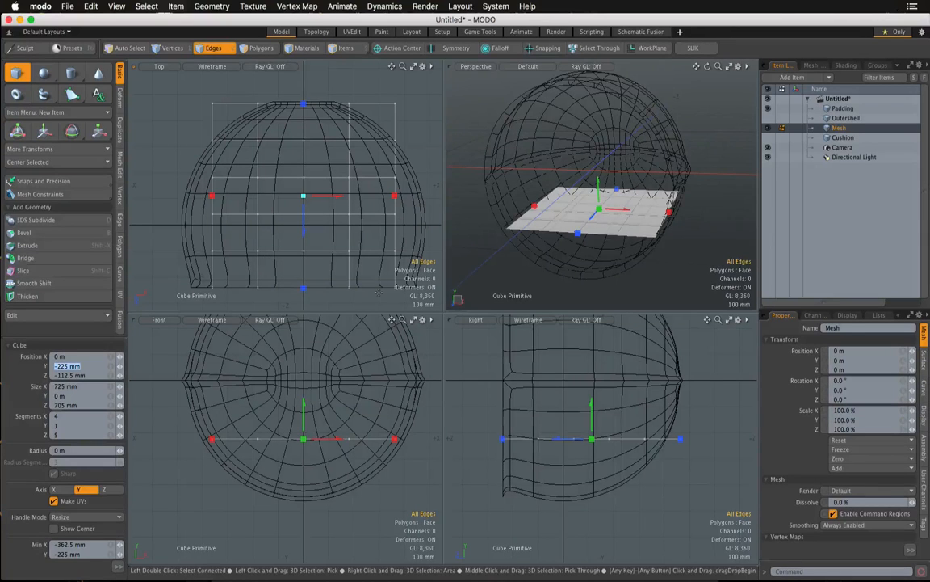
{"action": "key", "text": "super+z"}
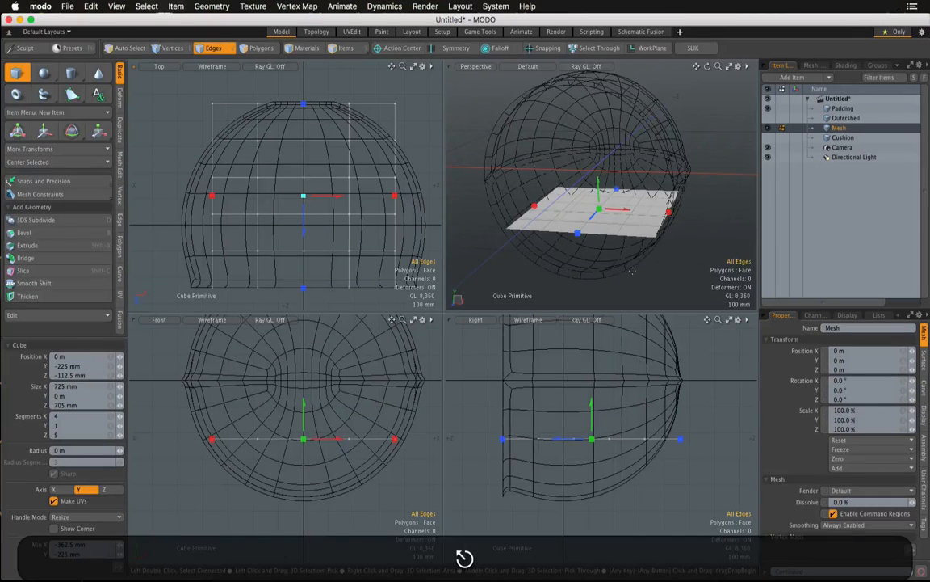
- Show the perspective view full size and set the mesh constraint mode to Background
{"action": "left_click", "coordinate": [730, 66]}
{"action": "left_click_drag", "start_coordinate": [542, 317], "coordinate": [554, 409], "text": "ctrl+alt"}
{"action": "left_click_drag", "start_coordinate": [546, 347], "coordinate": [566, 365], "text": "alt"}
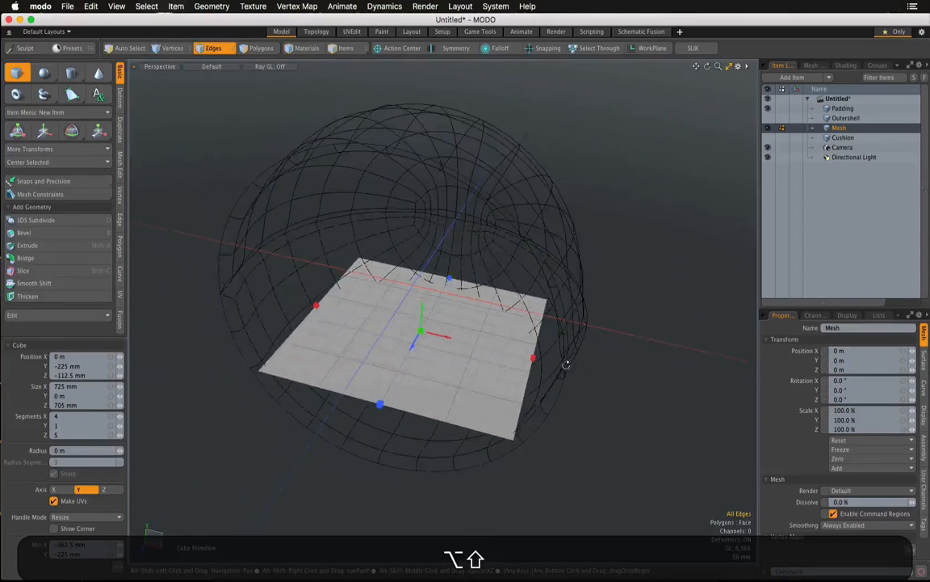
{"action": "left_click", "coordinate": [65, 196]}
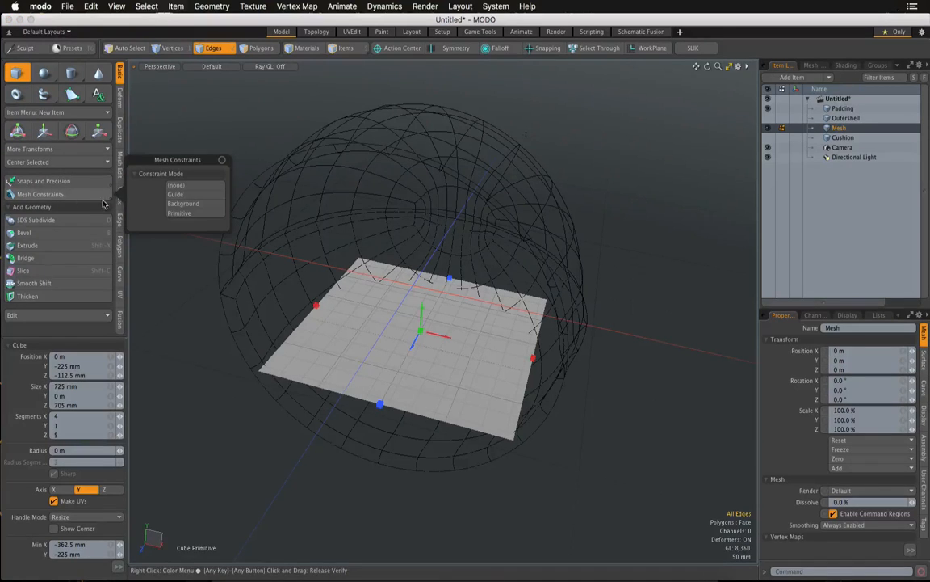
{"action": "left_click", "coordinate": [183, 205]}
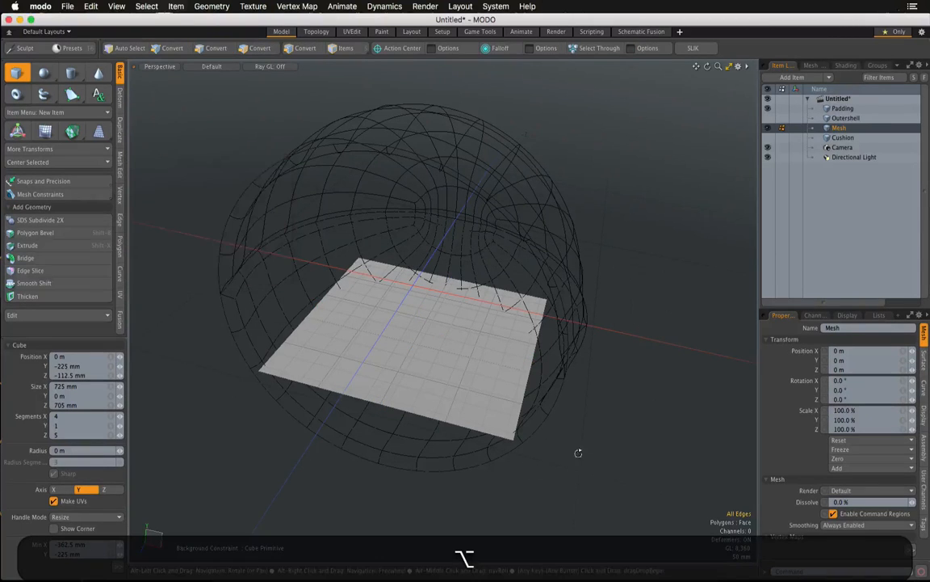
{"action": "left_click_drag", "start_coordinate": [579, 453], "coordinate": [439, 477], "text": "alt"}
{"action": "left_click_drag", "start_coordinate": [380, 470], "coordinate": [409, 488], "text": "alt"}
{"action": "left_click", "coordinate": [417, 486]}
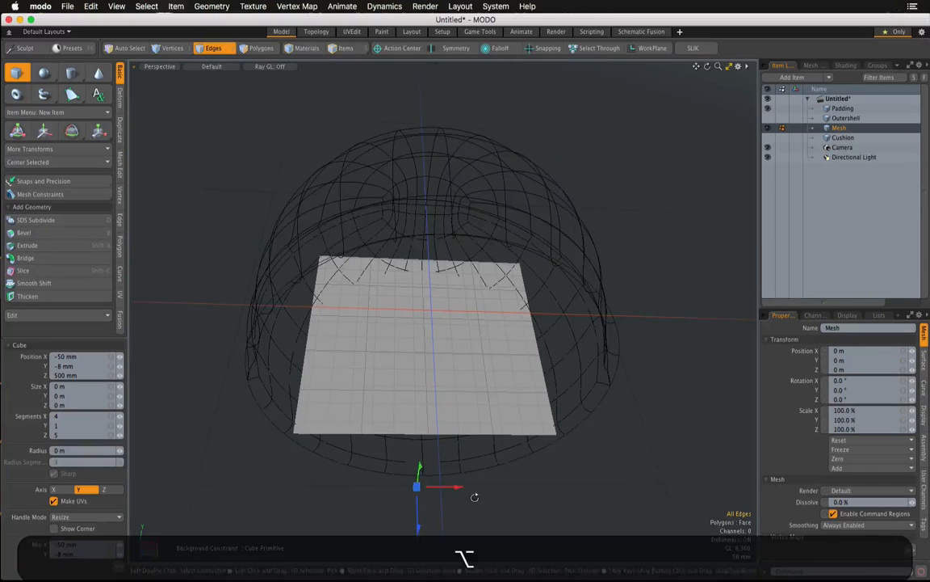
{"action": "mouse_move", "coordinate": [473, 492]}
{"action": "left_mouse_down", "text": "alt"}
{"action": "mouse_move", "coordinate": [469, 473]}
{"action": "mouse_move", "coordinate": [458, 491]}
{"action": "left_mouse_up", "text": "alt"}
{"action": "left_click_drag", "start_coordinate": [410, 440], "coordinate": [351, 437], "text": "alt"}
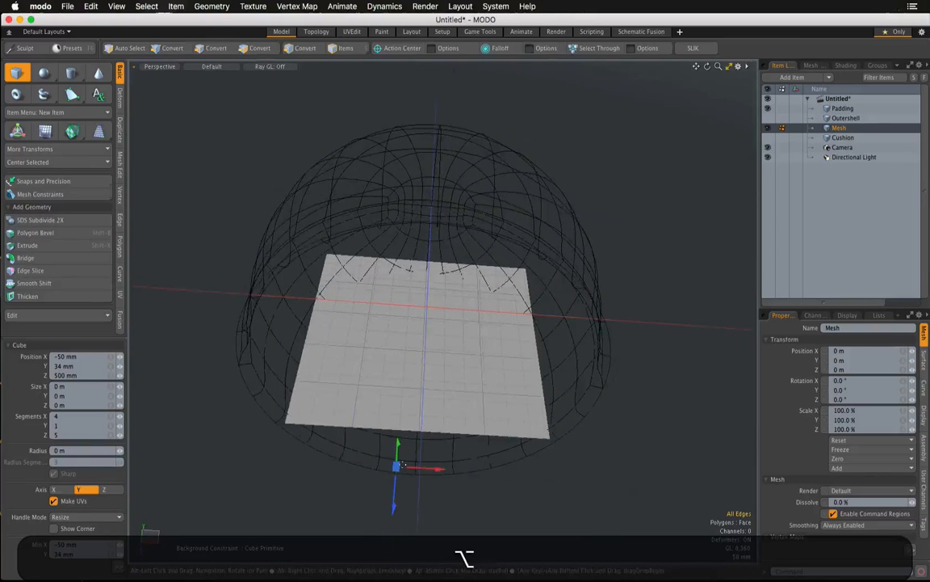
- Switch to polygon selection and set the background constraint's geometry constraint to Screen Axis
{"action": "left_click", "coordinate": [257, 47]}
{"action": "left_click", "coordinate": [64, 194]}
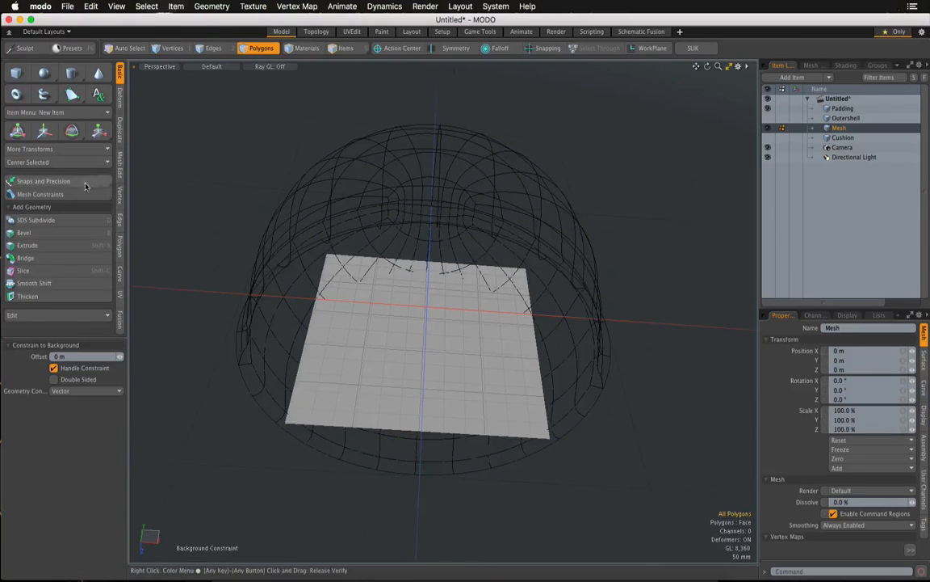
{"action": "mouse_move", "coordinate": [76, 198]}
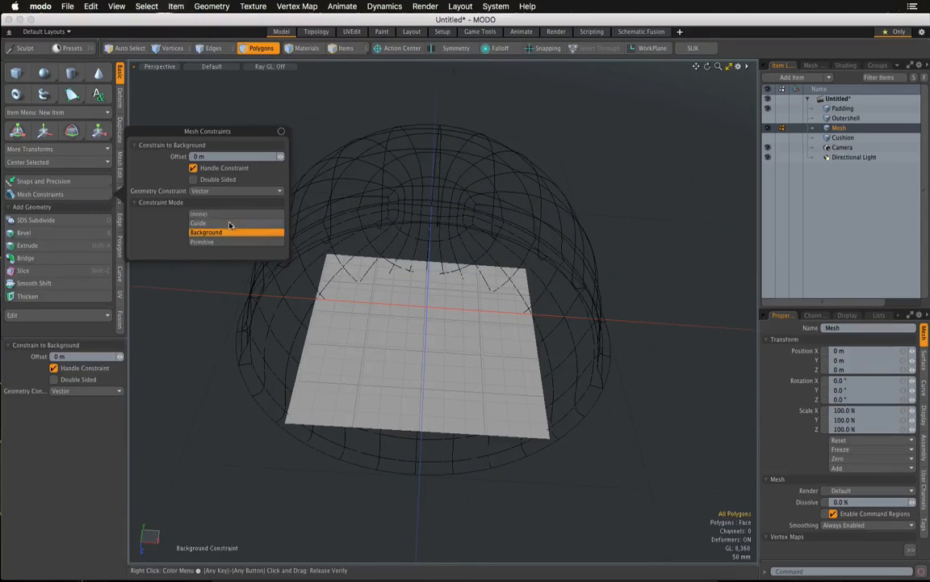
{"action": "left_click", "coordinate": [229, 192]}
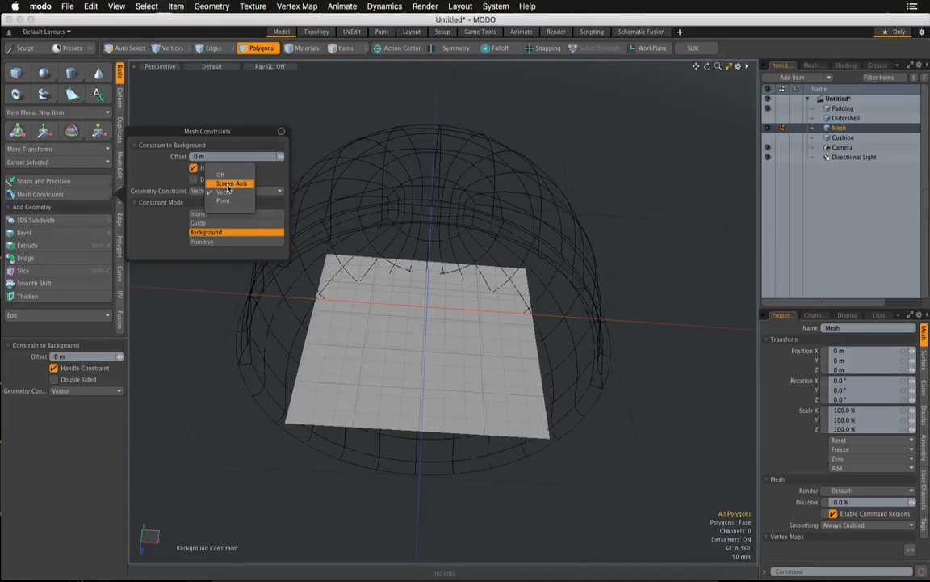
{"action": "left_click", "coordinate": [229, 184]}
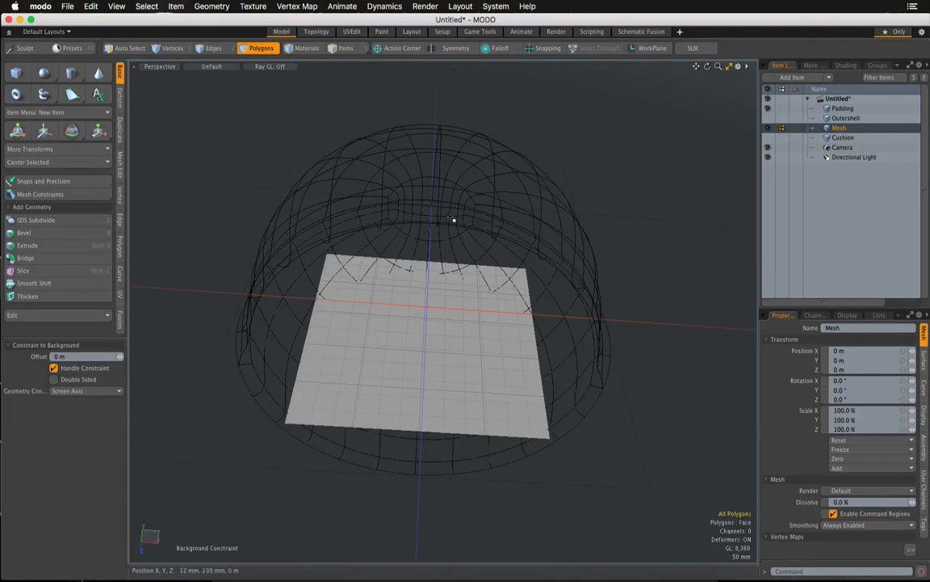
- Try projecting the plane onto the shell with the Move tool, and undo the projection
{"action": "left_click_drag", "start_coordinate": [408, 198], "coordinate": [450, 190], "text": "alt"}
{"action": "key", "text": "w"}
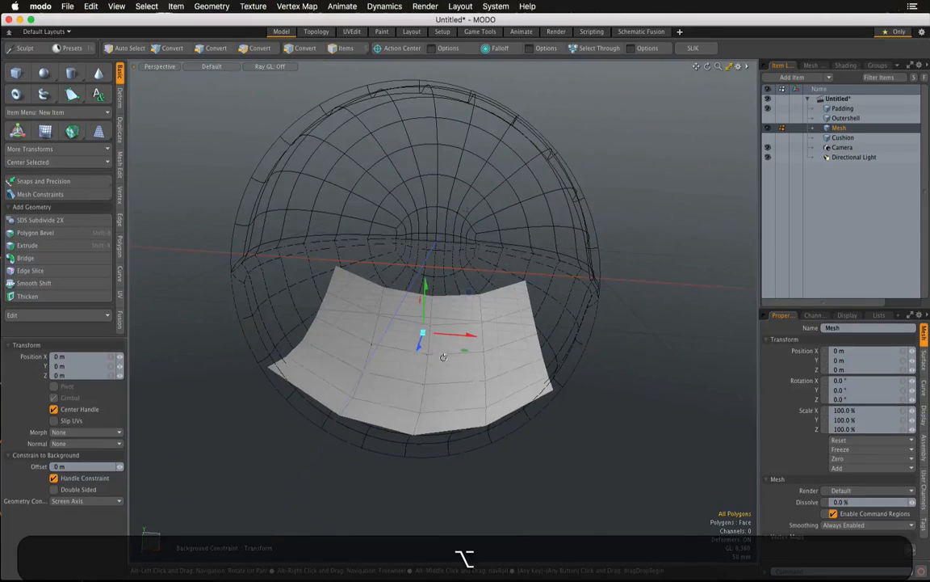
{"action": "key", "text": "super+z"}
{"action": "key", "text": "super+z"}
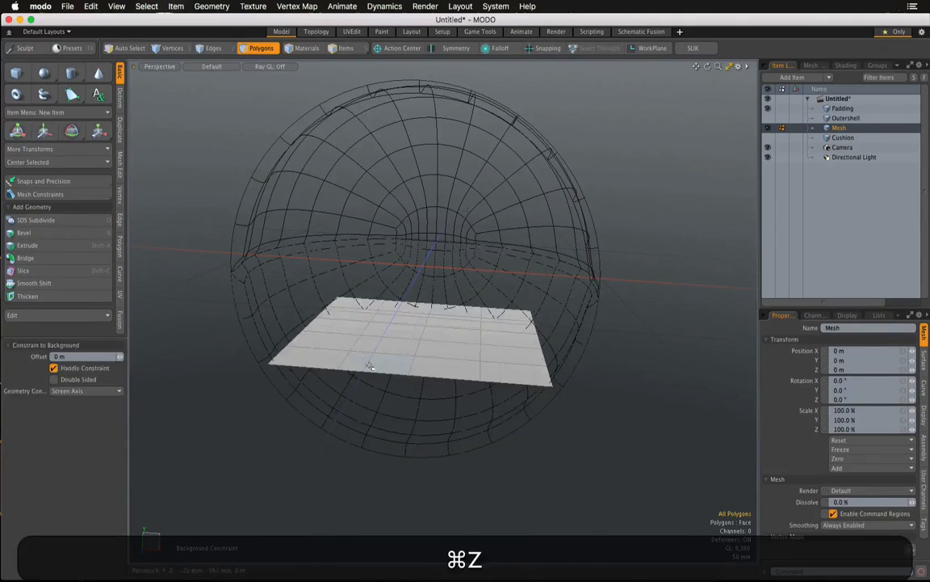
- Review the geometry constraint options of the background constraint and keep Screen Axis
{"action": "left_click_drag", "start_coordinate": [187, 204], "coordinate": [129, 226], "text": "alt"}
{"action": "left_click", "coordinate": [73, 194], "text": "alt"}
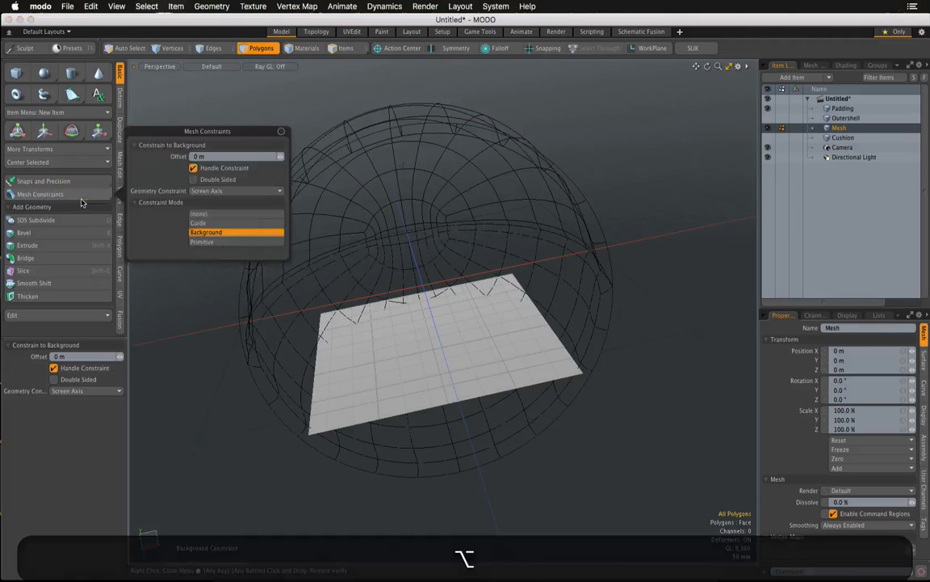
{"action": "left_click", "coordinate": [201, 190]}
{"action": "left_click", "coordinate": [224, 194]}
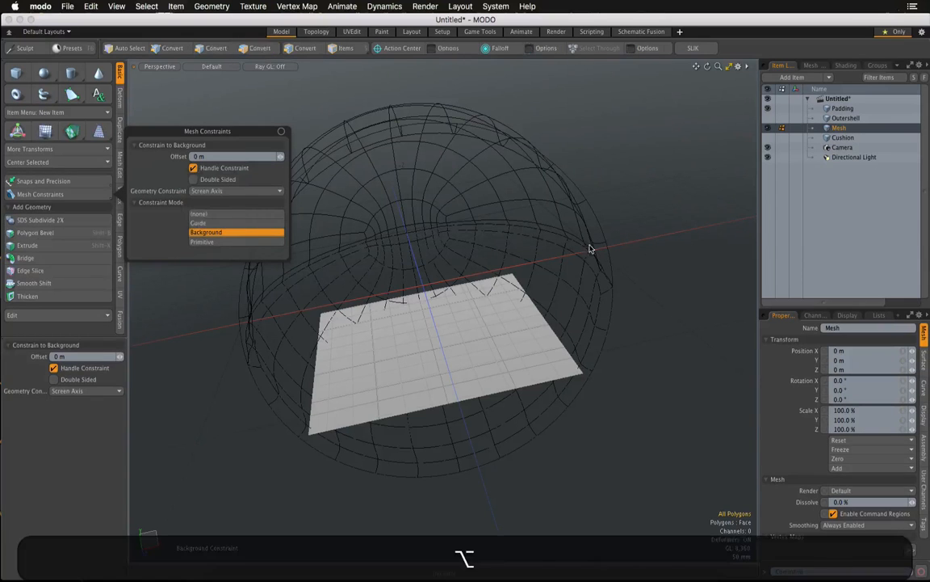
- Try projecting the plane onto the shell from a steep front viewpoint, inspect its curvature, and undo it
{"action": "left_click_drag", "start_coordinate": [629, 254], "coordinate": [605, 364], "text": "alt"}
{"action": "left_click_drag", "start_coordinate": [286, 241], "coordinate": [448, 252], "text": "alt"}
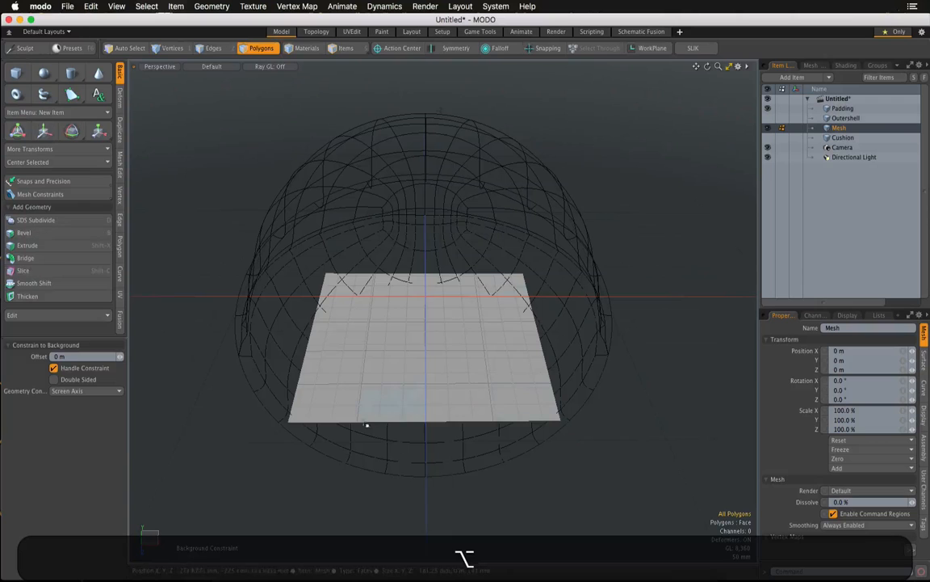
{"action": "left_click_drag", "start_coordinate": [264, 259], "coordinate": [484, 422], "text": "alt"}
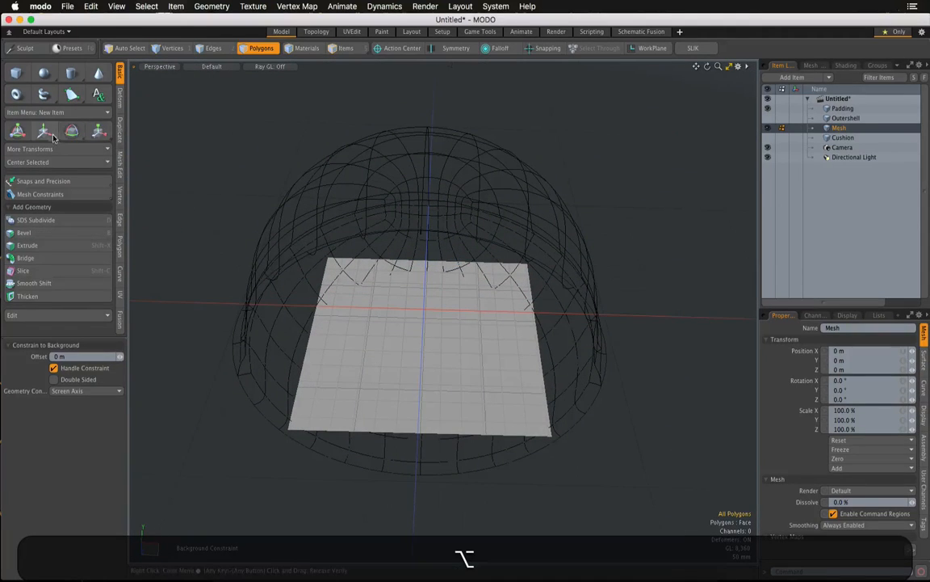
{"action": "left_click", "coordinate": [44, 132]}
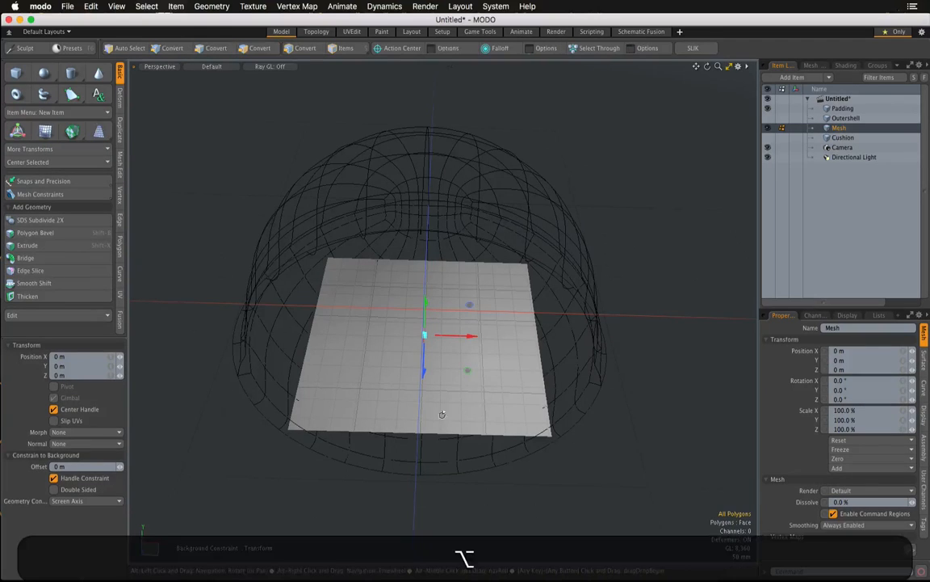
{"action": "left_click_drag", "start_coordinate": [442, 169], "coordinate": [442, 243], "text": "alt"}
{"action": "left_click_drag", "start_coordinate": [626, 430], "coordinate": [462, 419], "text": "alt"}
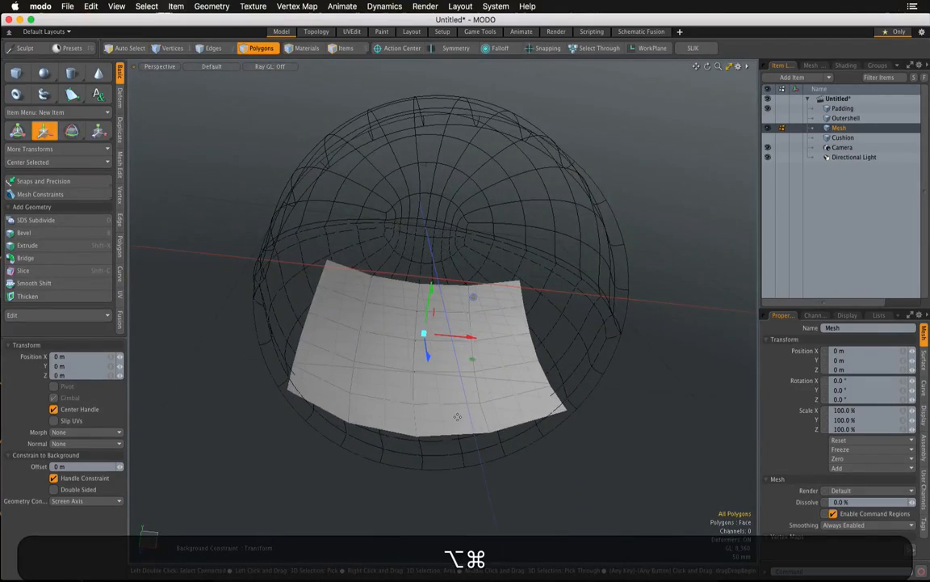
{"action": "key", "text": "super+z"}
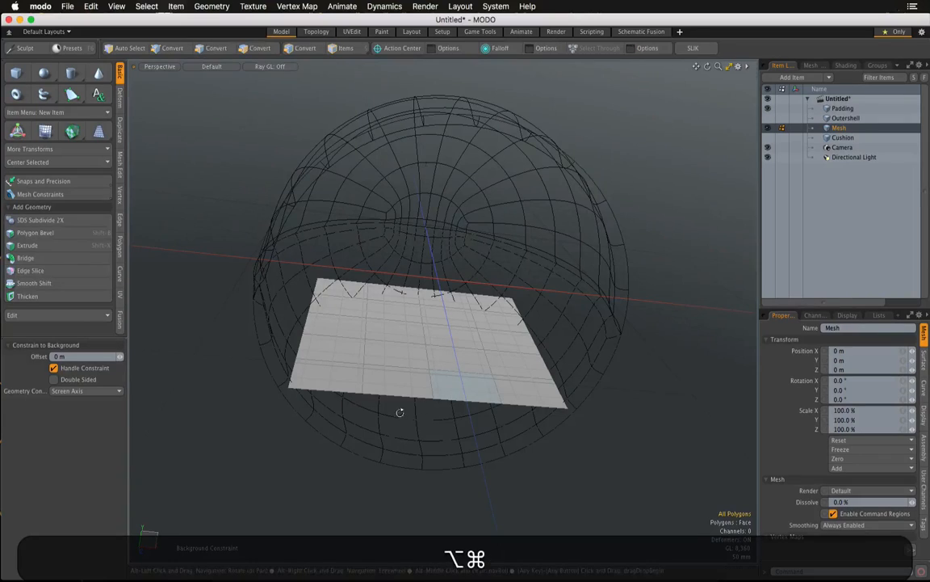
- Try projecting the plane onto the shell from a low front viewpoint, inspect it from the side, and undo it
{"action": "left_click_drag", "start_coordinate": [401, 409], "coordinate": [574, 445], "text": "alt"}
{"action": "left_click_drag", "start_coordinate": [163, 252], "coordinate": [440, 411], "text": "alt"}
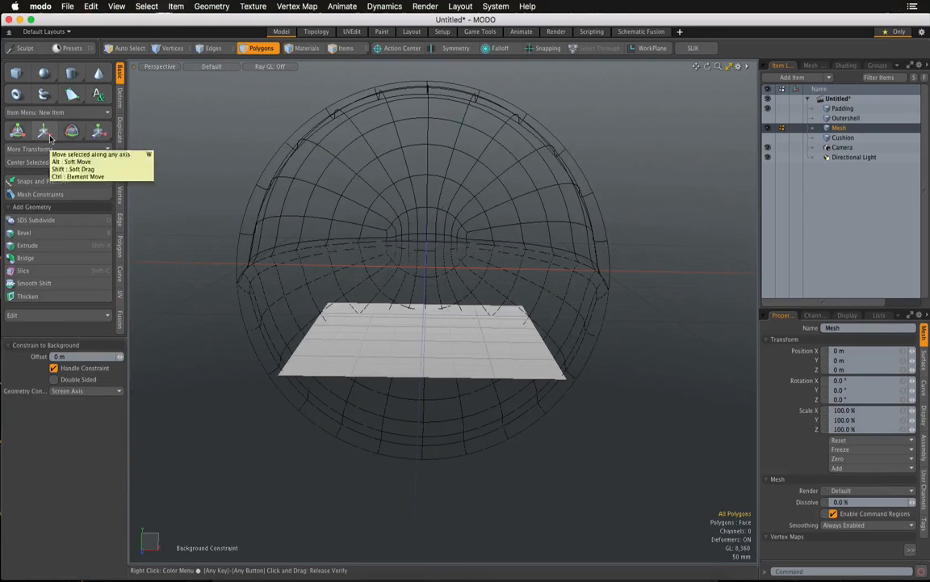
{"action": "left_click", "coordinate": [50, 137]}
{"action": "left_click_drag", "start_coordinate": [404, 389], "coordinate": [260, 350], "text": "alt"}
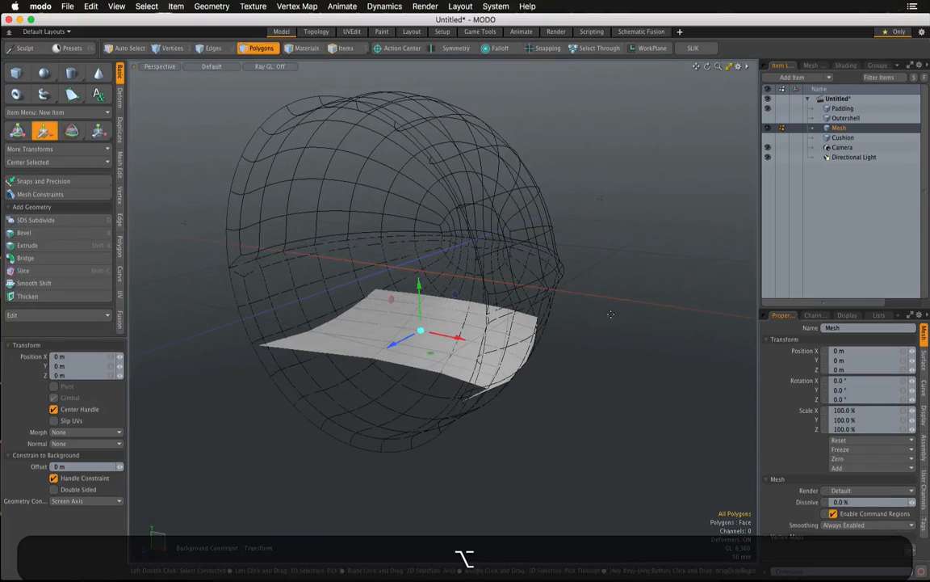
{"action": "left_click_drag", "start_coordinate": [611, 314], "coordinate": [562, 307], "text": "alt"}
{"action": "left_click_drag", "start_coordinate": [505, 360], "coordinate": [596, 384], "text": "alt"}
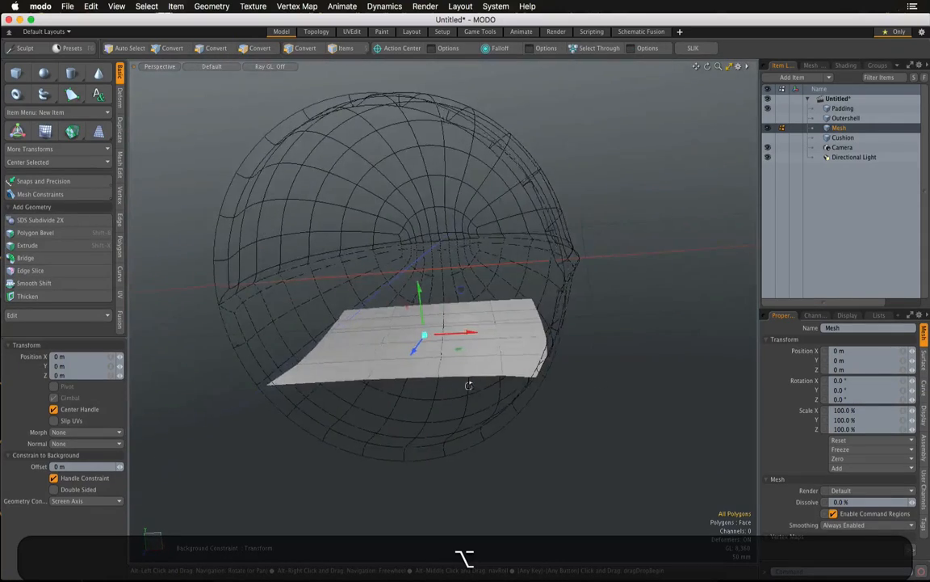
{"action": "left_click_drag", "start_coordinate": [299, 270], "coordinate": [483, 282], "text": "alt"}
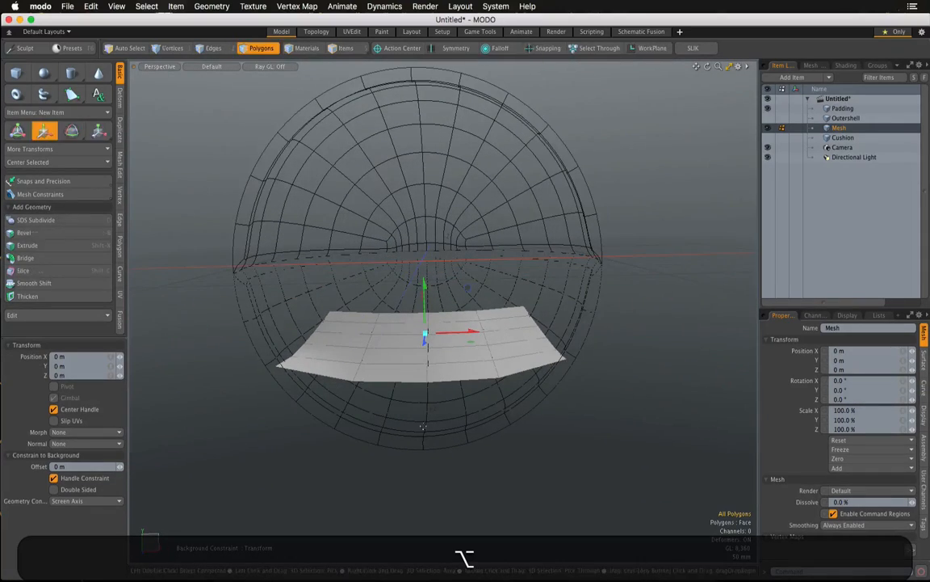
{"action": "key", "text": "ctrl+z"}
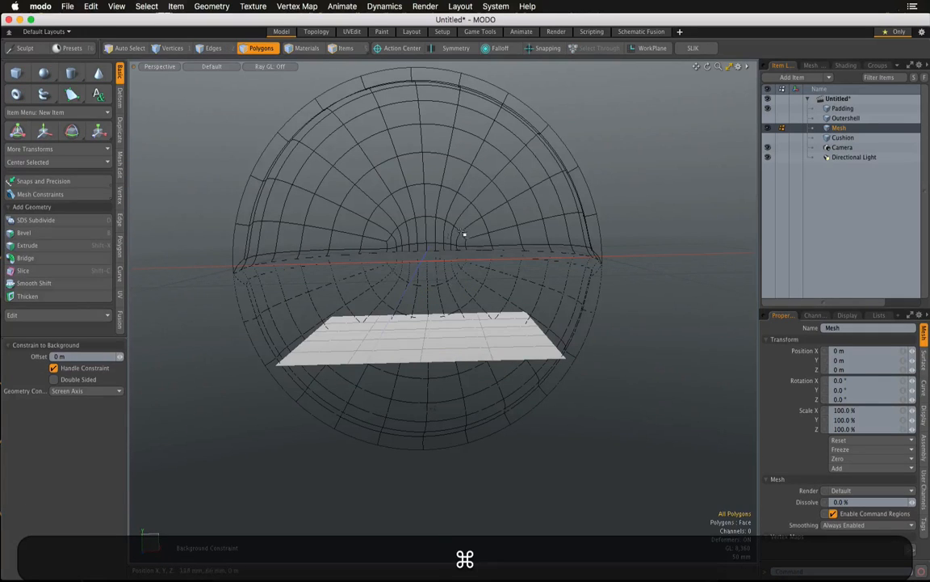
- Project the plane onto the shell's inner surface with the Move tool from a steep, centered front viewpoint
{"action": "left_click_drag", "start_coordinate": [476, 257], "coordinate": [462, 347], "text": "alt"}
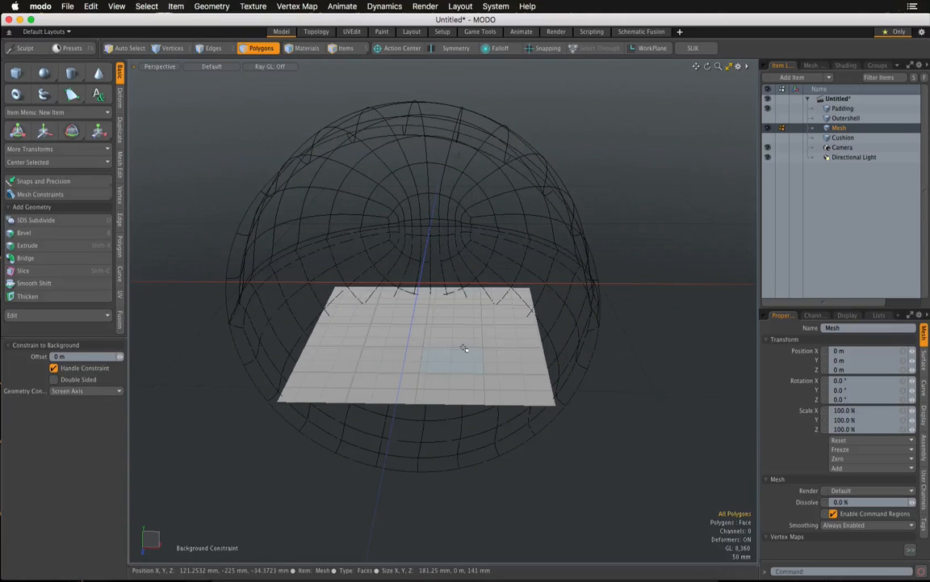
{"action": "left_click_drag", "start_coordinate": [470, 219], "coordinate": [368, 224], "text": "alt"}
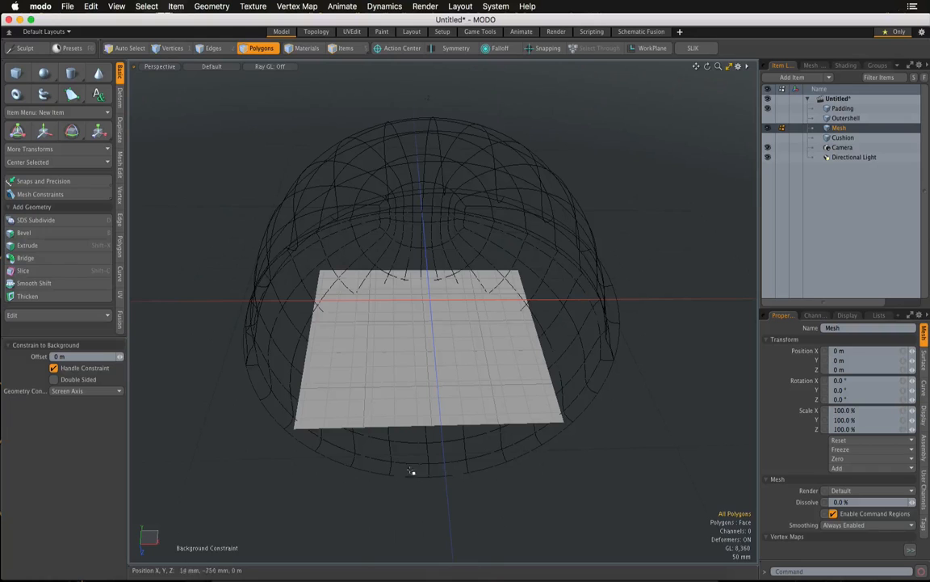
{"action": "left_click_drag", "start_coordinate": [451, 424], "coordinate": [450, 465], "text": "alt"}
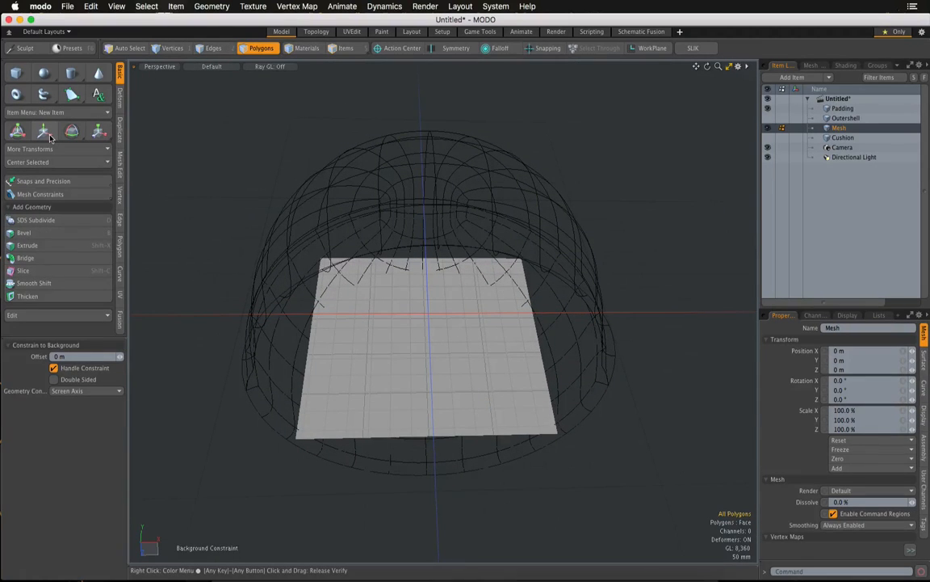
{"action": "left_click", "coordinate": [46, 131]}
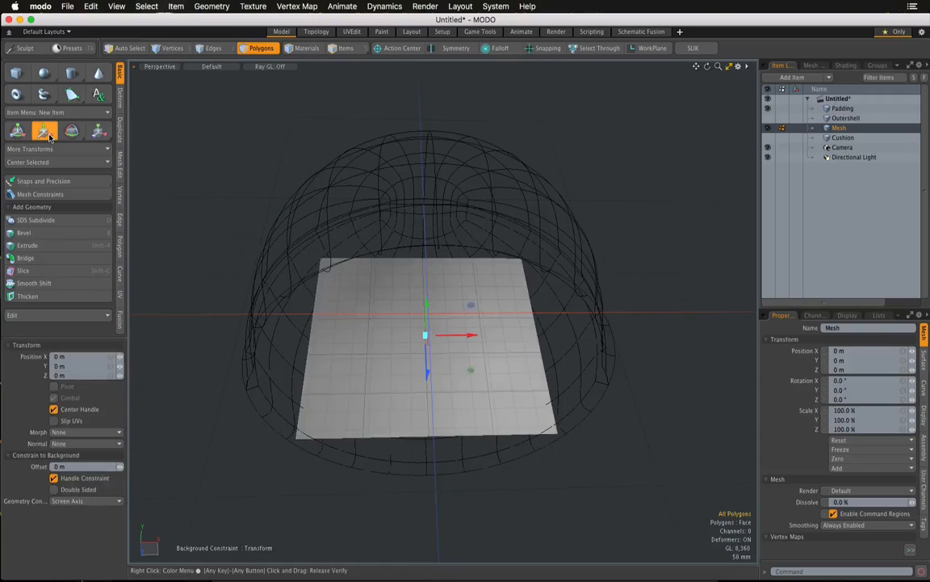
- Inspect the projected plane's curvature, drop the Move tool, and set the mesh constraint mode to none
{"action": "left_click_drag", "start_coordinate": [446, 319], "coordinate": [450, 218], "text": "alt"}
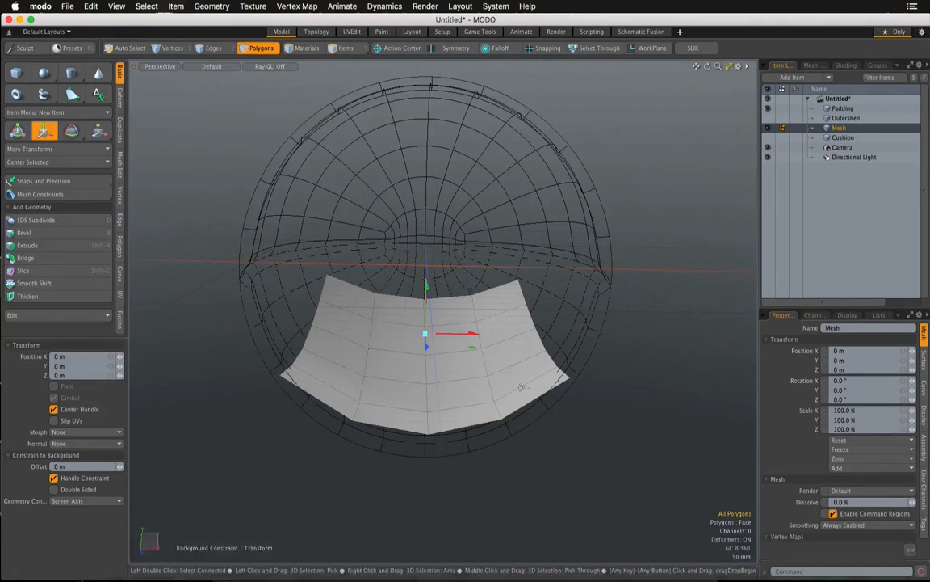
{"action": "left_click_drag", "start_coordinate": [602, 418], "coordinate": [449, 391], "text": "alt"}
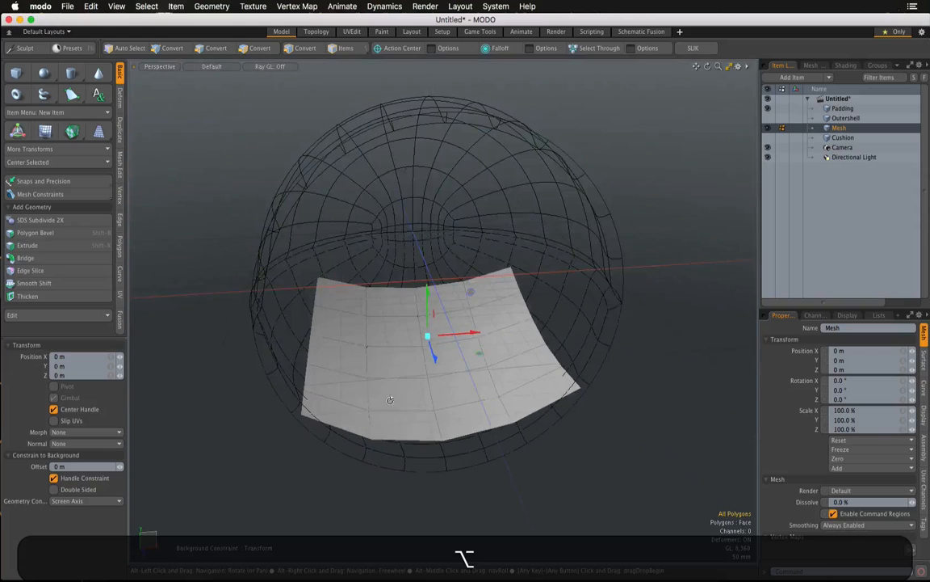
{"action": "key", "text": "Escape"}
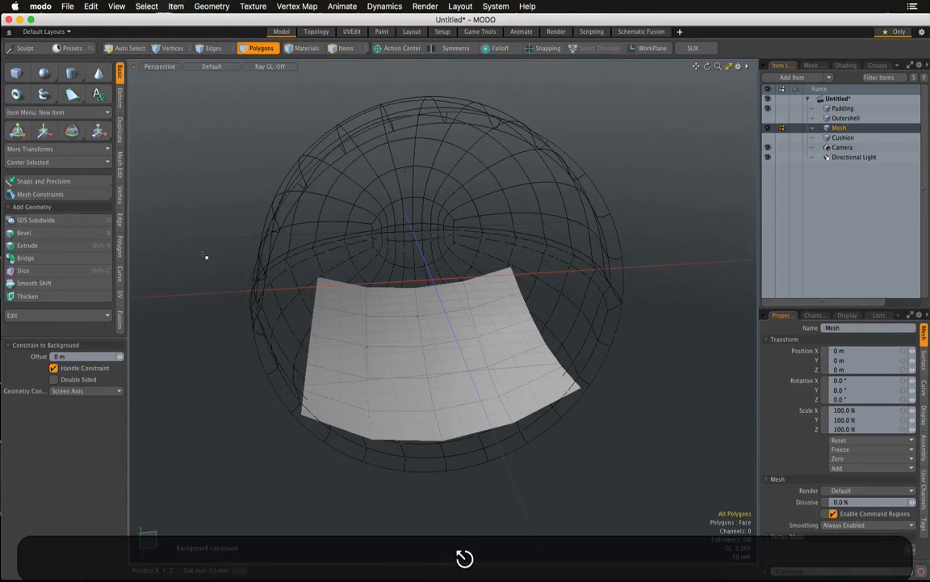
{"action": "left_click", "coordinate": [97, 197]}
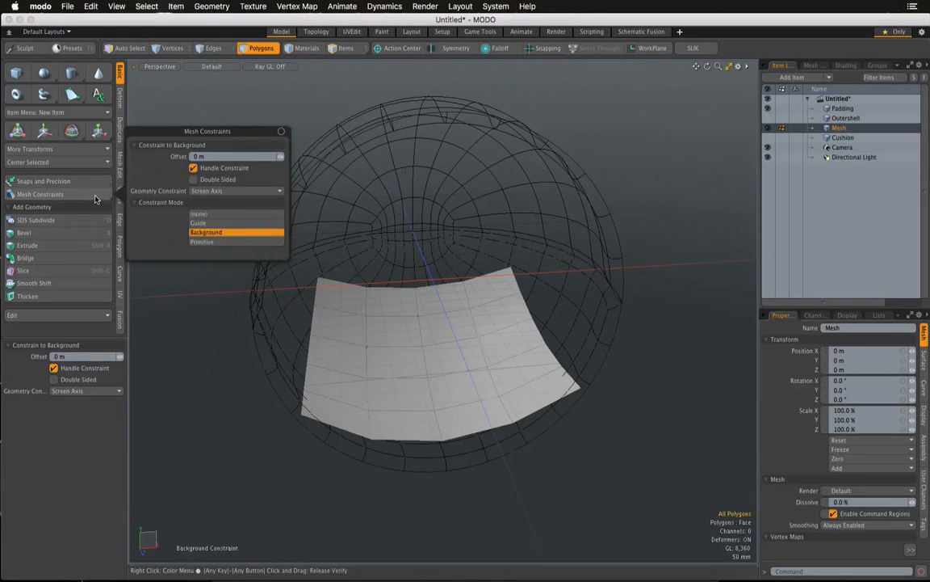
{"action": "left_click", "coordinate": [206, 215]}
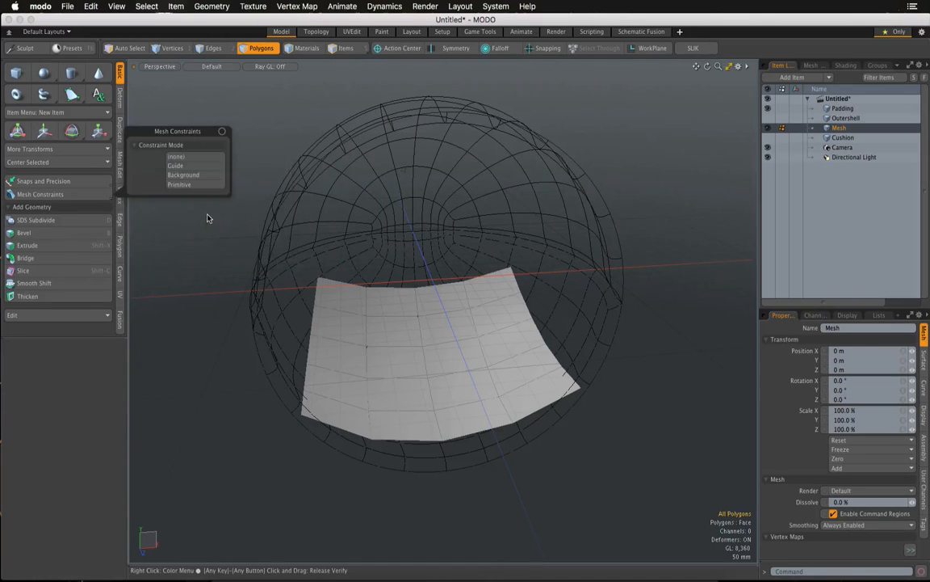
- Thicken the curved plane by about 78 mm and convert it to a subdivision surface
{"action": "left_click_drag", "start_coordinate": [450, 354], "coordinate": [201, 316], "text": "alt"}
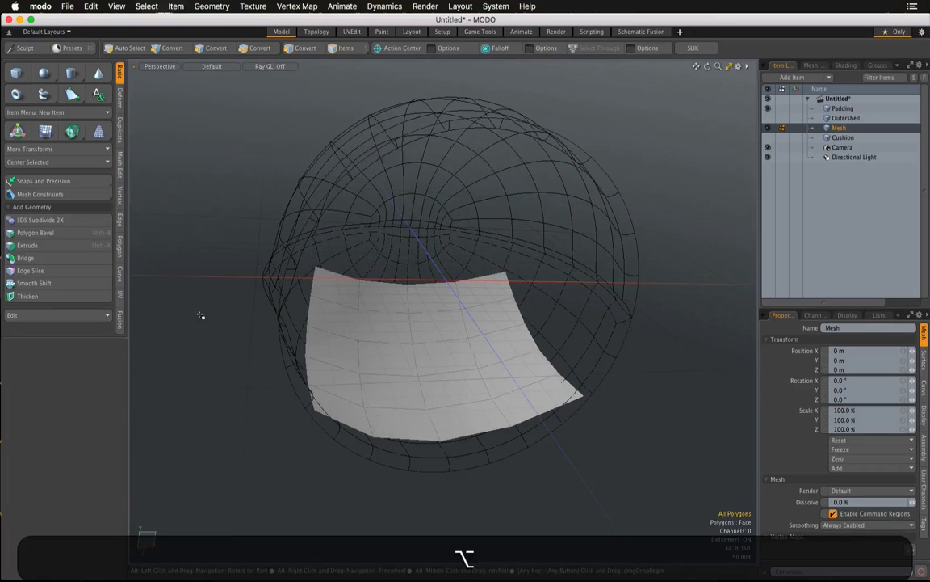
{"action": "left_click", "coordinate": [63, 298]}
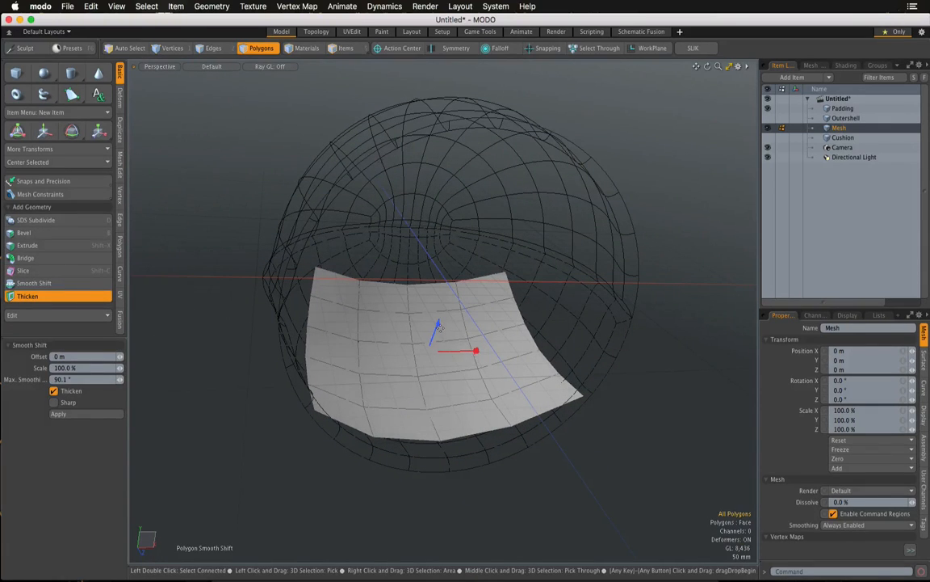
{"action": "mouse_move", "coordinate": [436, 330]}
{"action": "left_mouse_down"}
{"action": "mouse_move", "coordinate": [445, 304]}
{"action": "mouse_move", "coordinate": [441, 311]}
{"action": "left_mouse_up"}
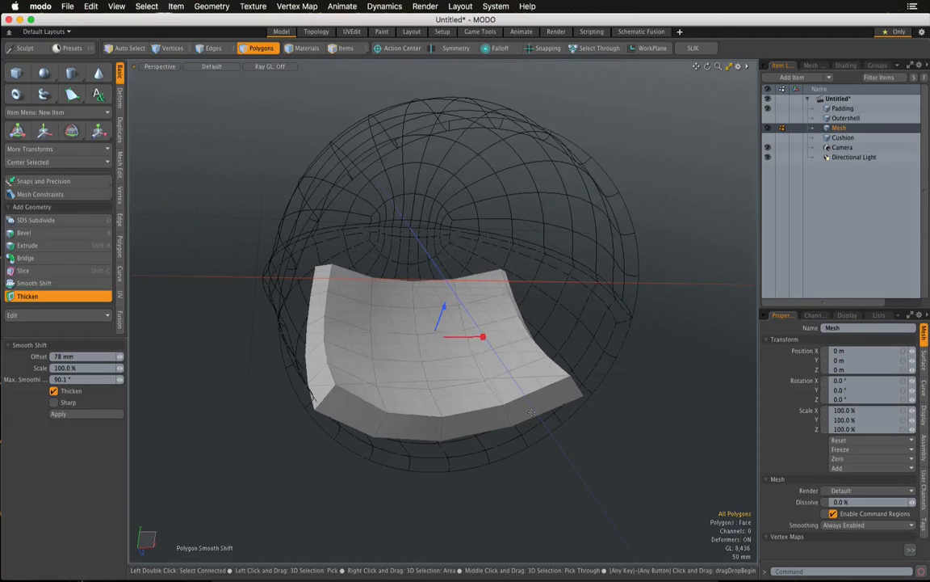
{"action": "key", "text": "space"}
{"action": "key", "text": "Tab"}
- Move the thickened cushion down about 30 mm in Y and check its fit against the shell
{"action": "left_click_drag", "start_coordinate": [529, 407], "coordinate": [340, 325], "text": "alt"}
{"action": "key", "text": "w"}
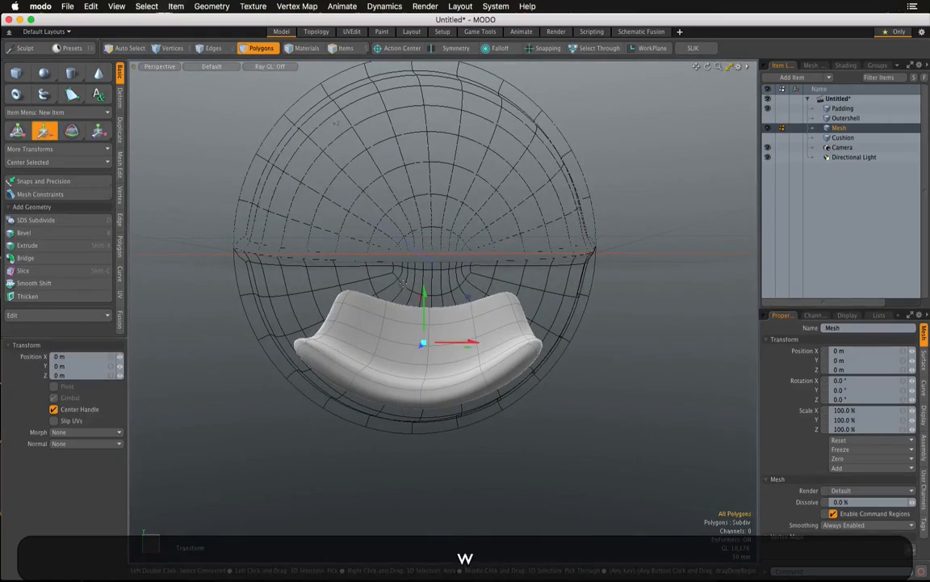
{"action": "left_click_drag", "start_coordinate": [423, 311], "coordinate": [399, 300]}
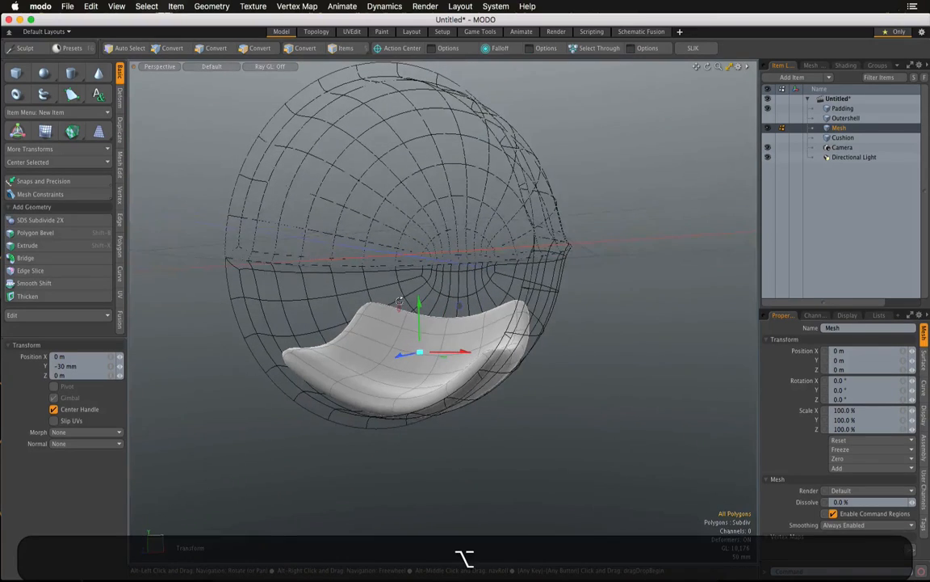
{"action": "left_click_drag", "start_coordinate": [563, 366], "coordinate": [477, 389], "text": "alt"}
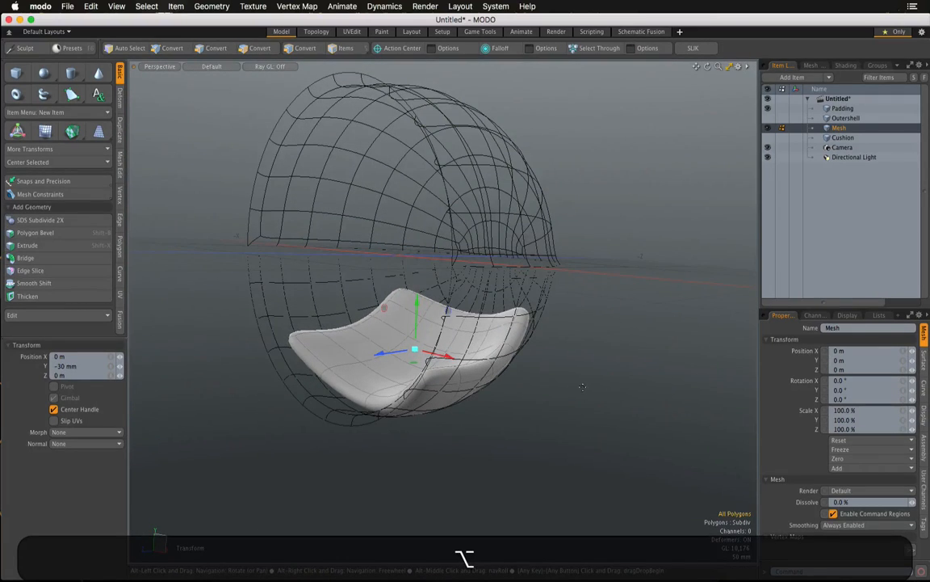
{"action": "left_click_drag", "start_coordinate": [583, 386], "coordinate": [394, 323], "text": "alt"}
- Reshape the cushion's front edge and one back corner using Element Move with its soft falloff
{"action": "left_click", "coordinate": [260, 48], "text": "alt"}
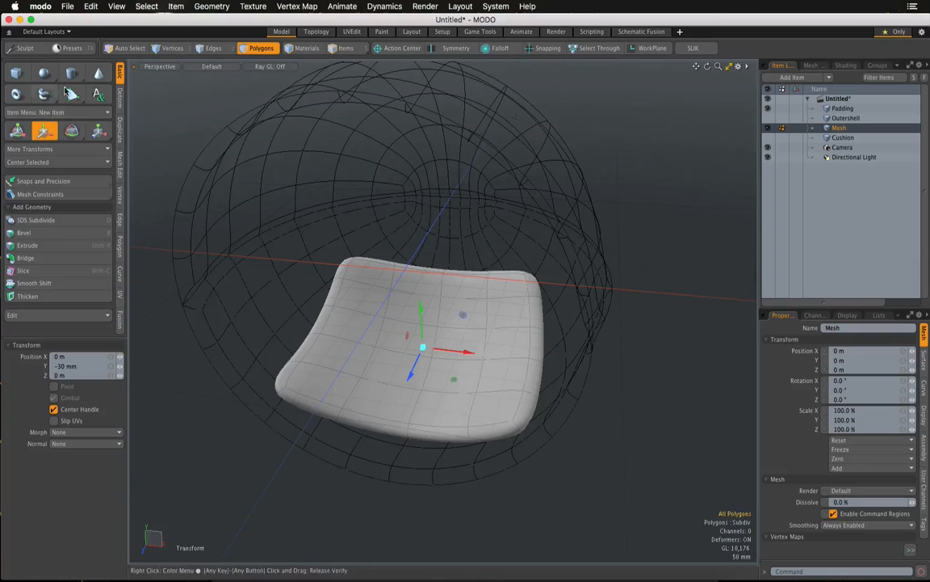
{"action": "left_click", "coordinate": [119, 99]}
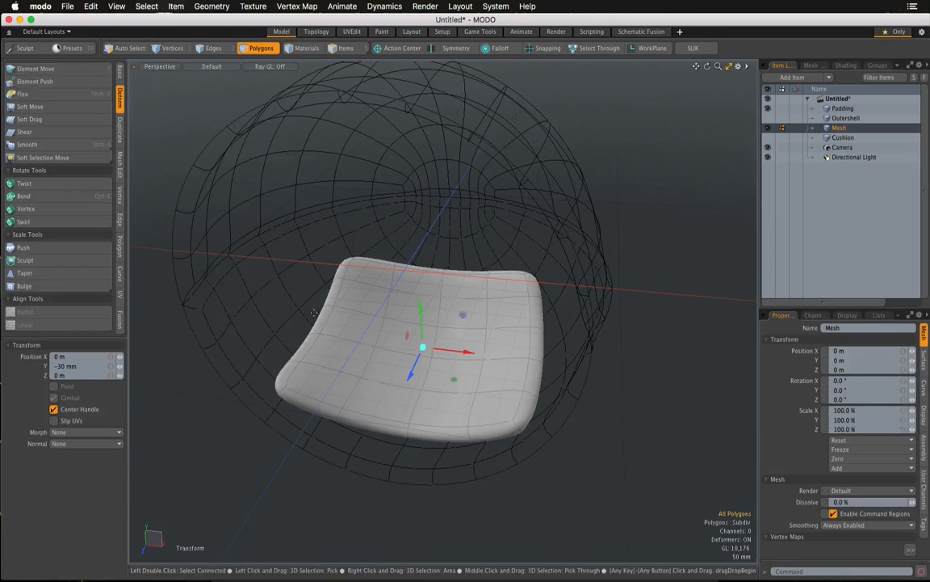
{"action": "key", "text": "t"}
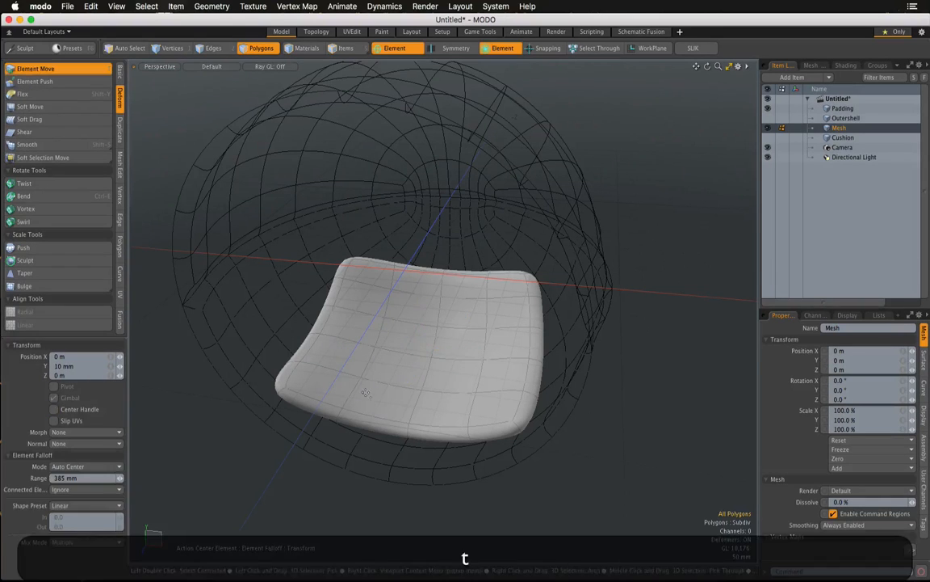
{"action": "left_click_drag", "start_coordinate": [371, 397], "coordinate": [410, 477], "text": "alt"}
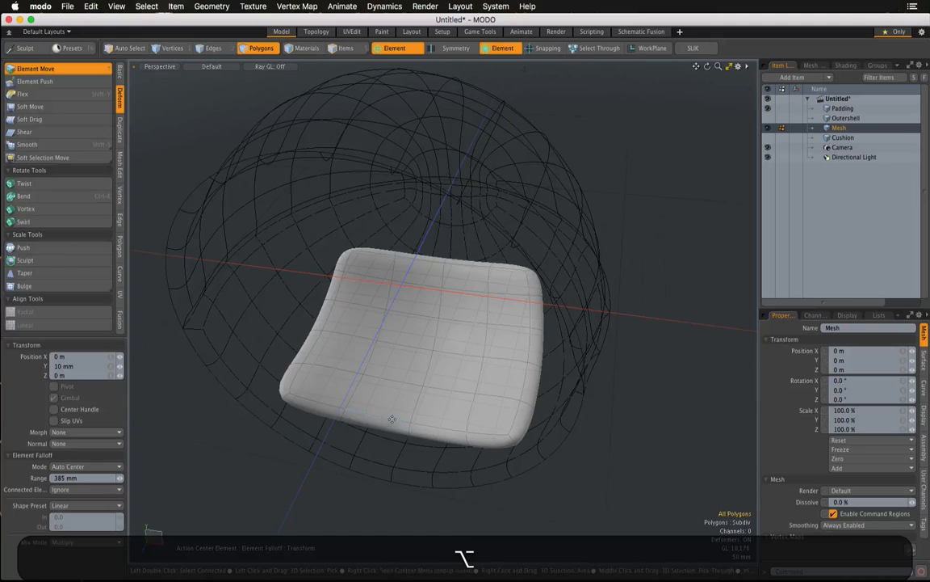
{"action": "left_click_drag", "start_coordinate": [376, 422], "coordinate": [437, 318]}
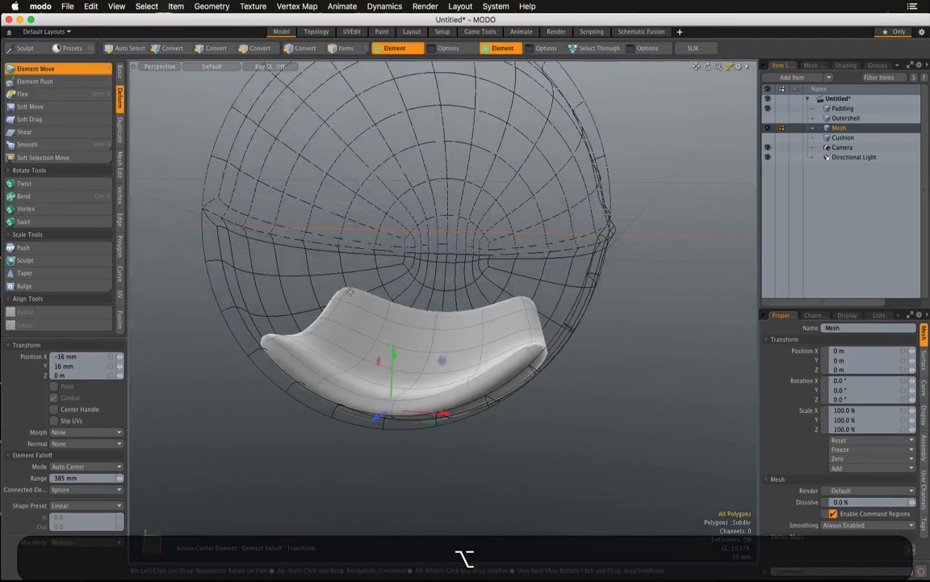
{"action": "left_click_drag", "start_coordinate": [348, 291], "coordinate": [452, 350]}
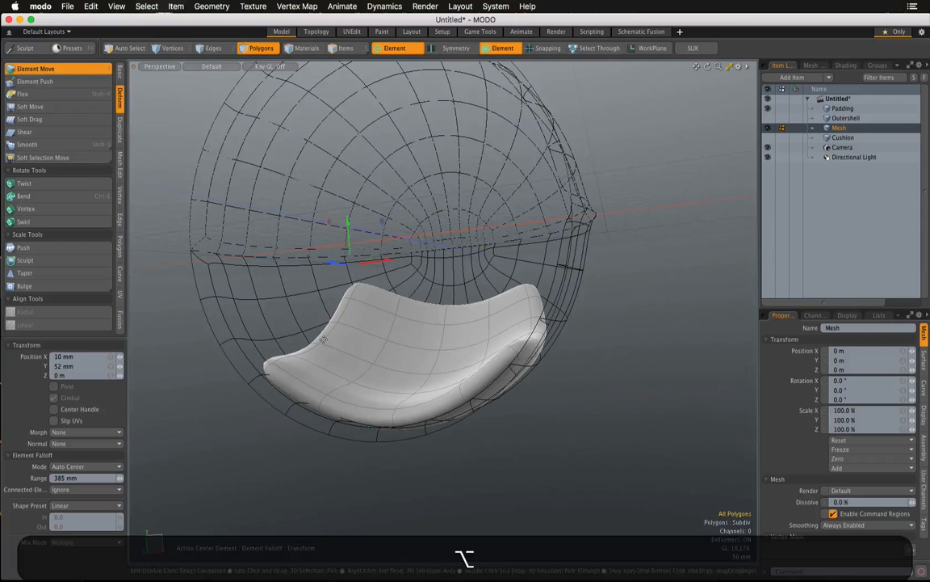
- Pull both side edges of the cushion inward and adjust its lower front edge with Element Move
{"action": "left_click_drag", "start_coordinate": [327, 331], "coordinate": [333, 333]}
{"action": "left_click_drag", "start_coordinate": [403, 347], "coordinate": [492, 361], "text": "alt"}
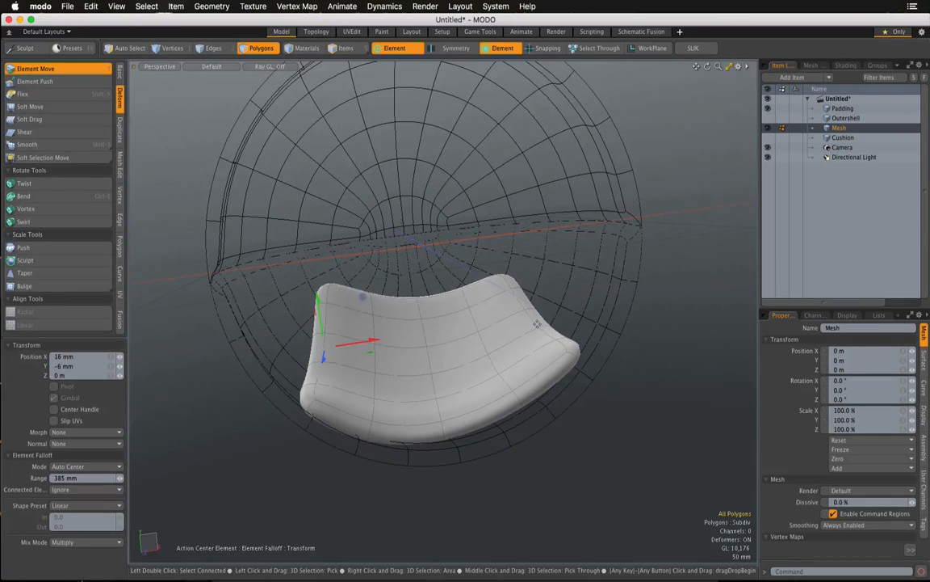
{"action": "left_click_drag", "start_coordinate": [539, 322], "coordinate": [528, 327]}
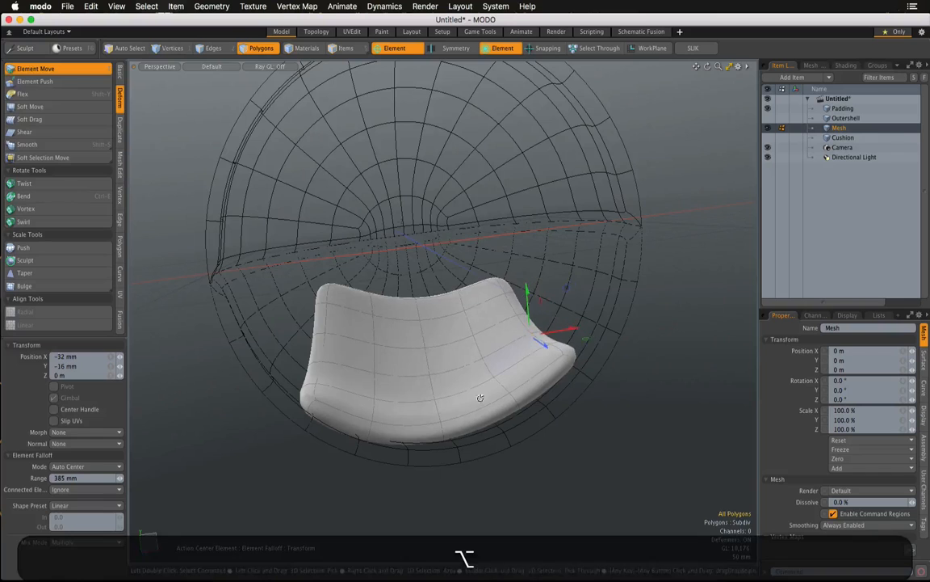
{"action": "left_click_drag", "start_coordinate": [480, 401], "coordinate": [541, 380], "text": "alt"}
{"action": "left_click_drag", "start_coordinate": [505, 419], "coordinate": [525, 423]}
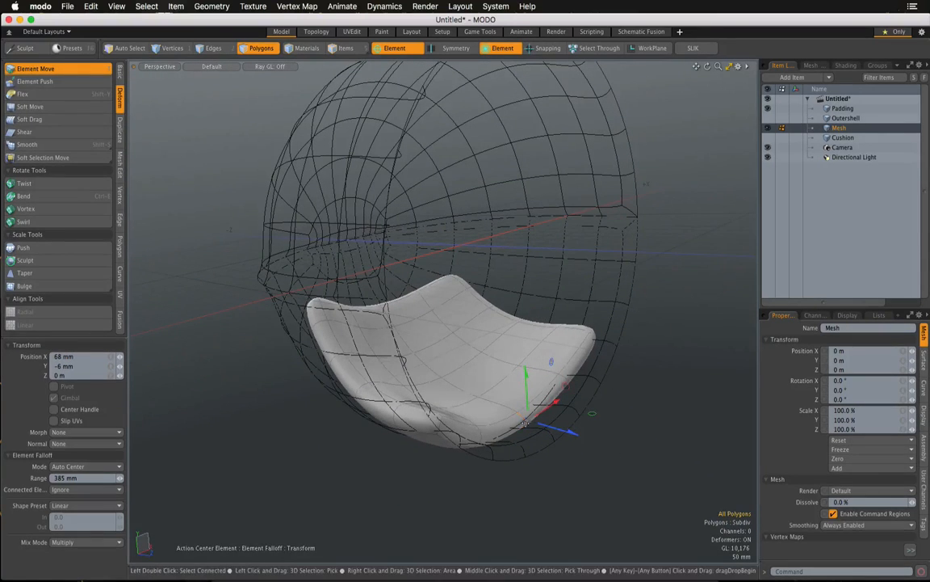
- Rename the new cushion's mesh item to Cushion2
{"action": "double_click", "coordinate": [840, 128]}
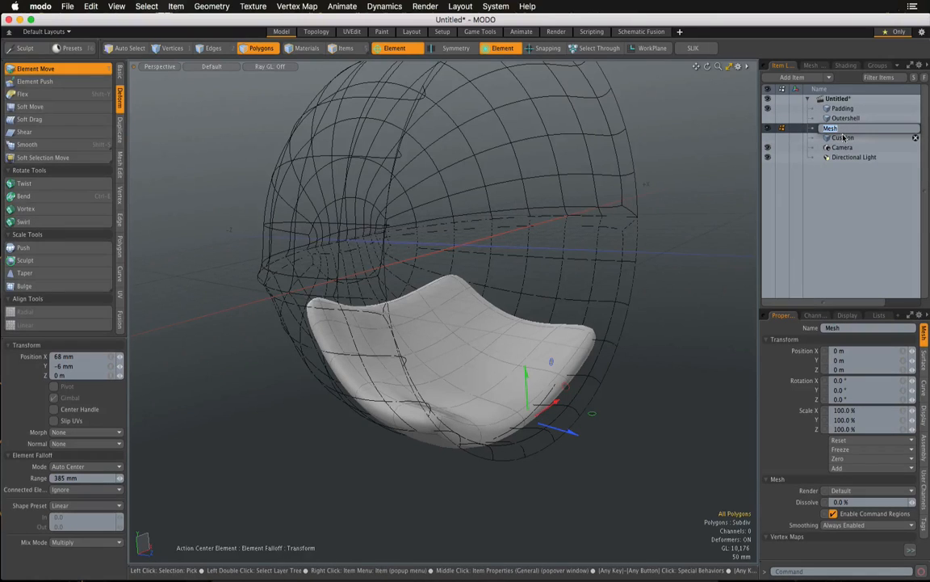
{"action": "key", "text": "shift"}
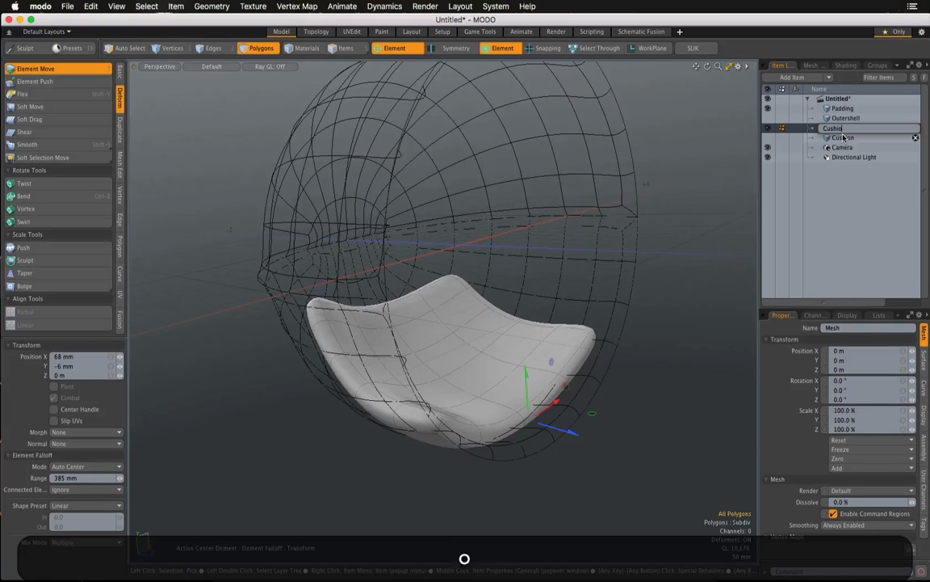
{"action": "type", "text": "Cushion2"}
{"action": "key", "text": "Return"}
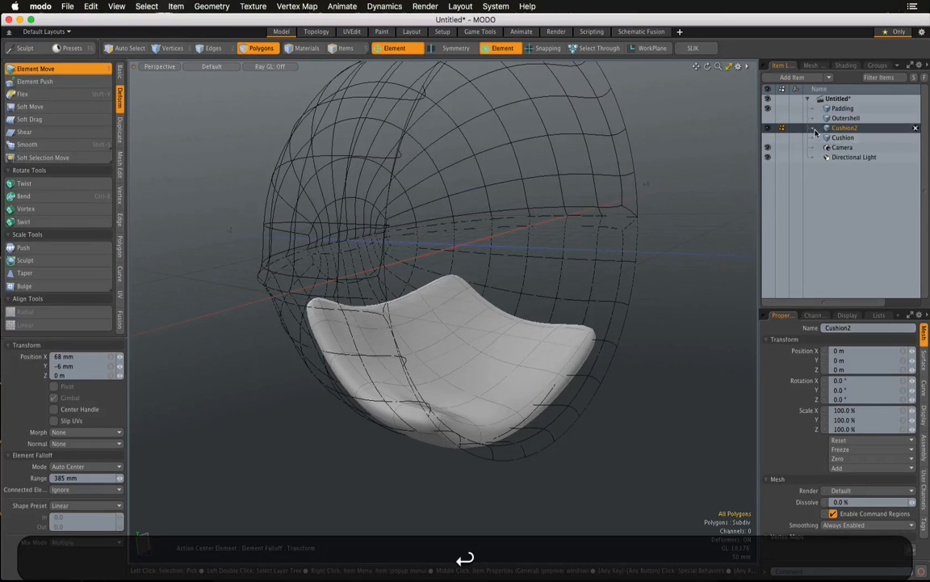
- Hide Cushion2, show the original Cushion and the Outershell, and select the Outershell
{"action": "left_click", "coordinate": [768, 139]}
{"action": "left_click_drag", "start_coordinate": [624, 261], "coordinate": [460, 277], "text": "alt"}
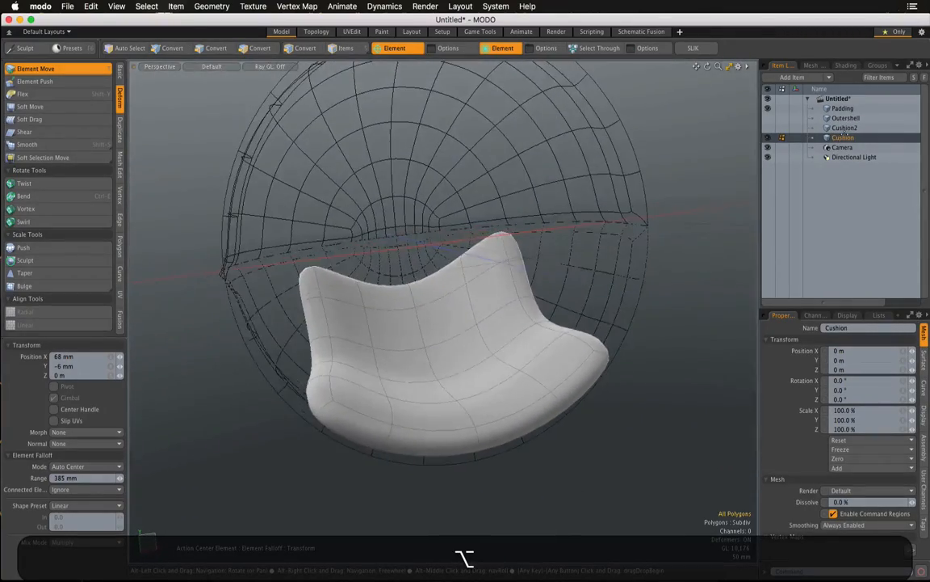
{"action": "left_click", "coordinate": [769, 119]}
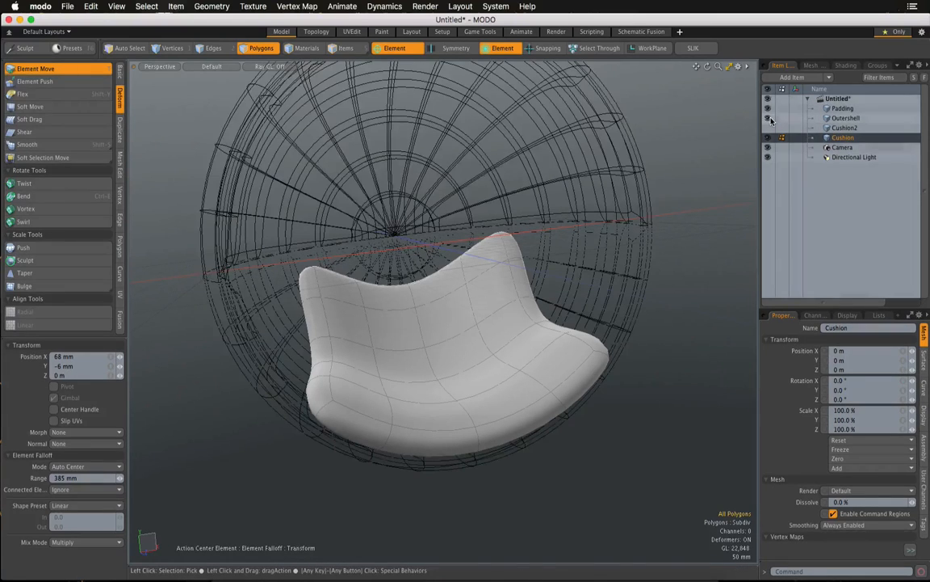
{"action": "left_click", "coordinate": [846, 119]}
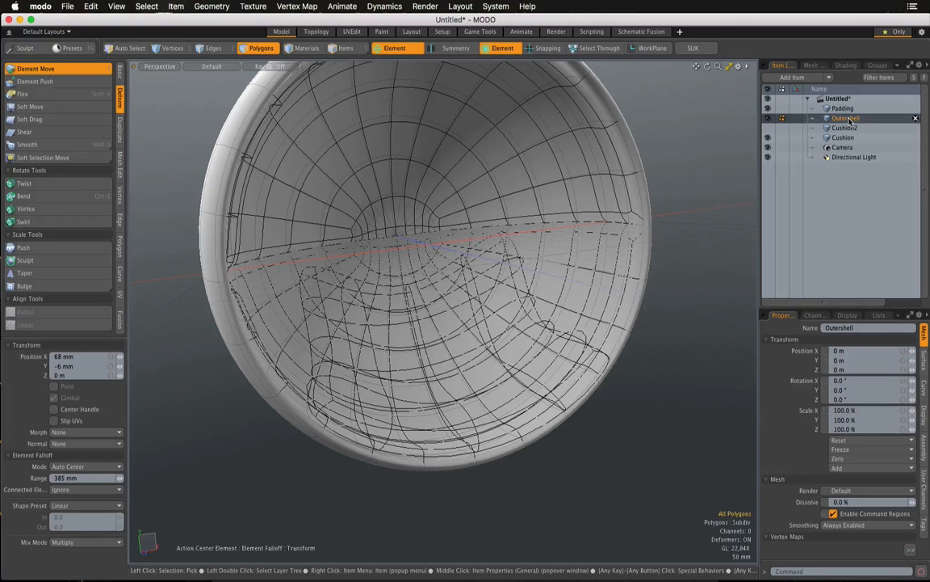
- Parent the Padding and Cushion items to the Outershell in the item list
{"action": "left_click_drag", "start_coordinate": [605, 433], "coordinate": [511, 382], "text": "ctrl+alt"}
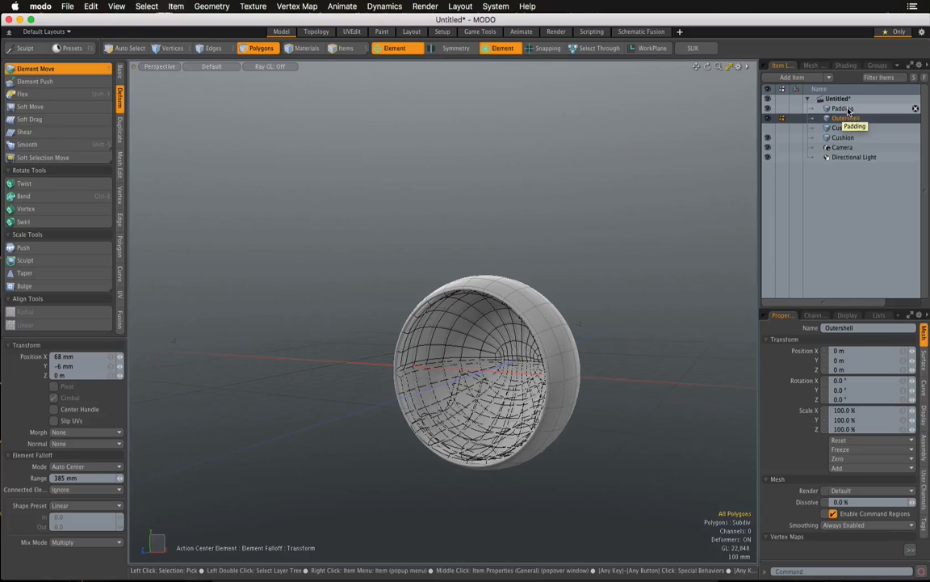
{"action": "left_click_drag", "start_coordinate": [848, 119], "coordinate": [850, 120]}
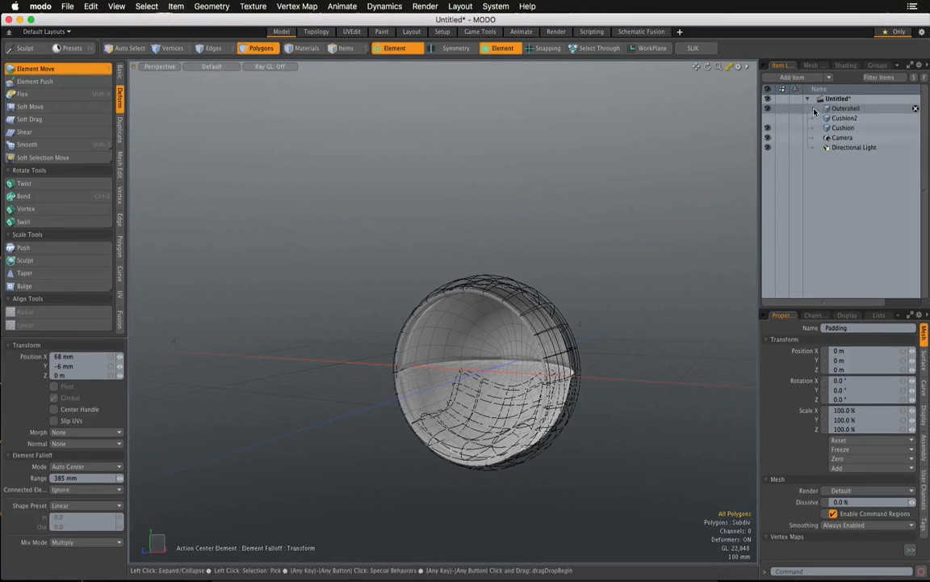
{"action": "left_click", "coordinate": [814, 108]}
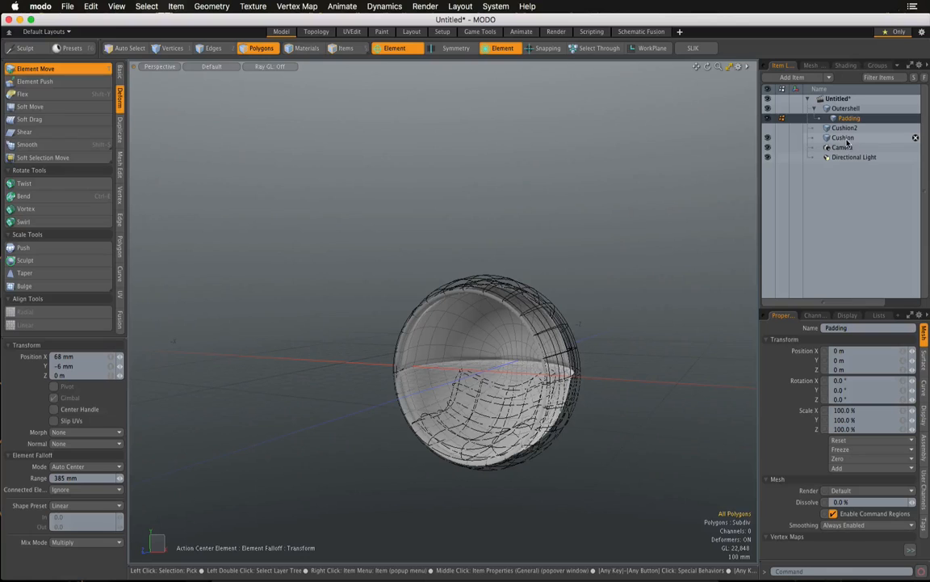
{"action": "left_click_drag", "start_coordinate": [851, 124], "coordinate": [854, 118]}
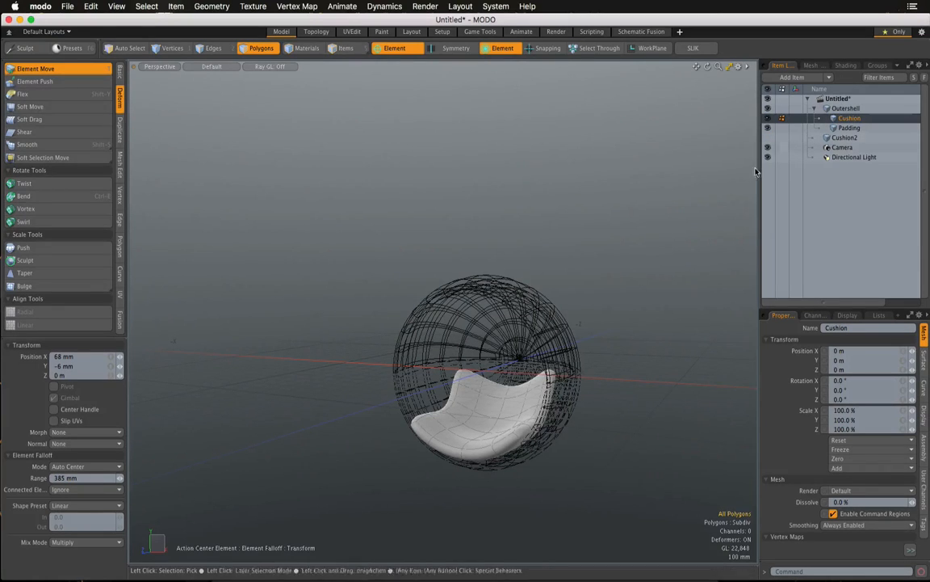
- Move the Outershell up about 515 mm in Y as an item, and select it together with Cushion and Padding
{"action": "left_click", "coordinate": [848, 110]}
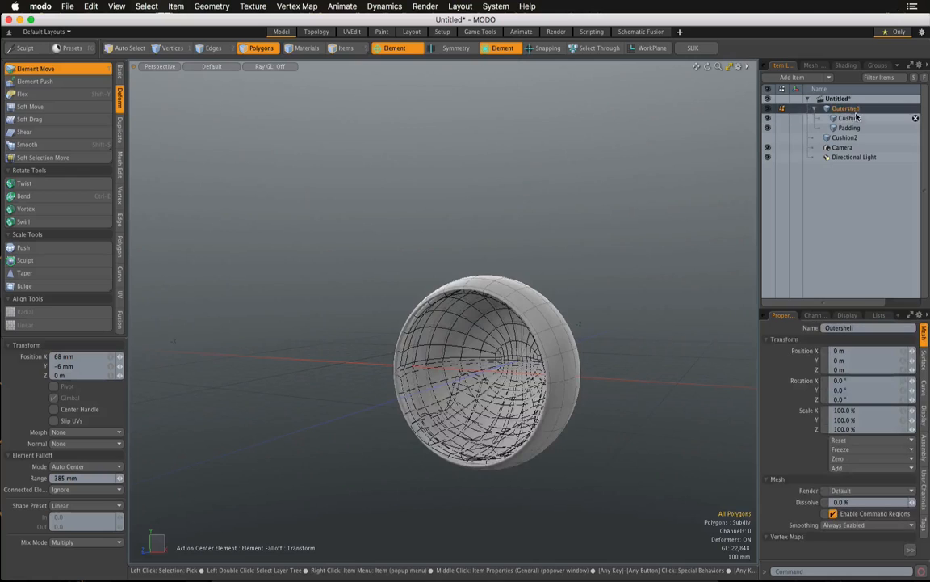
{"action": "left_click", "coordinate": [347, 48]}
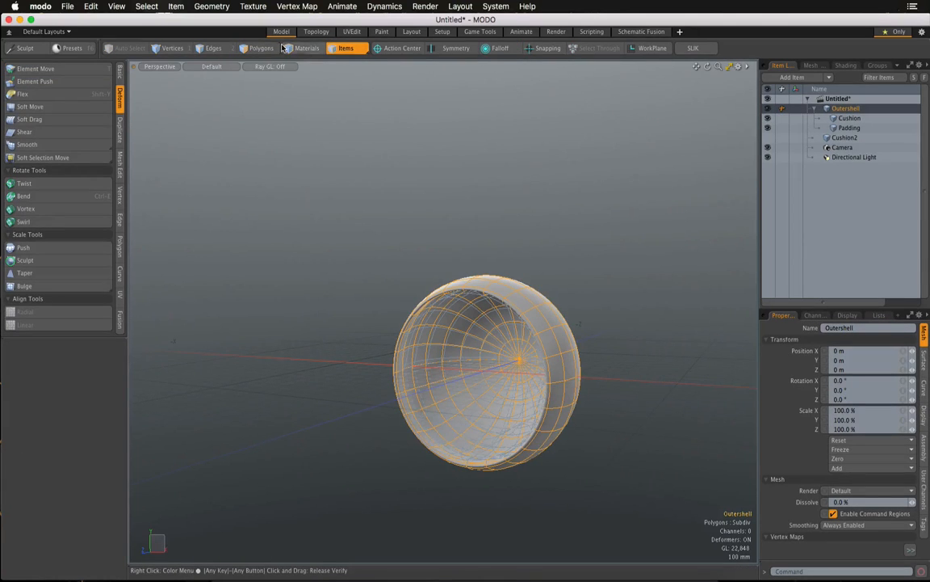
{"action": "key", "text": "w"}
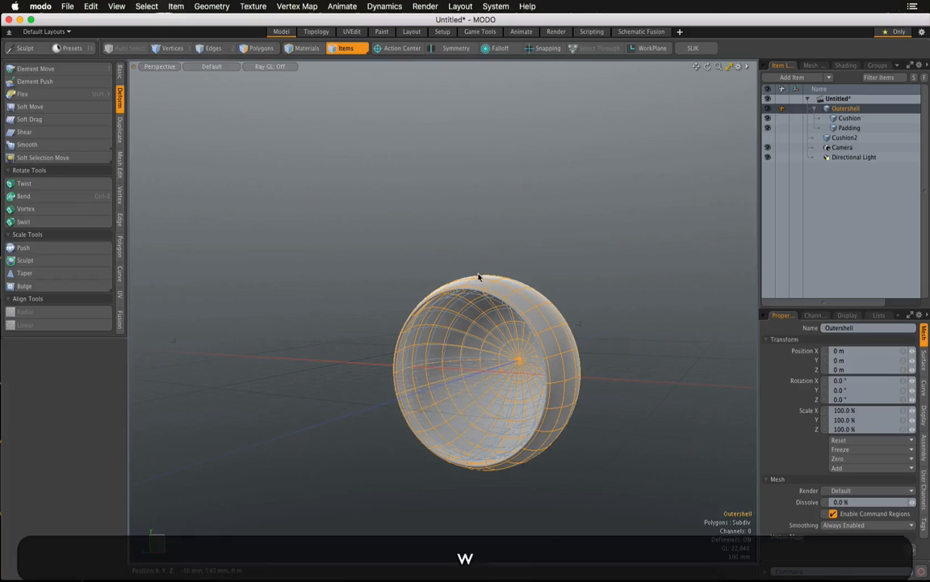
{"action": "left_click_drag", "start_coordinate": [483, 323], "coordinate": [483, 223]}
{"action": "left_click_drag", "start_coordinate": [558, 287], "coordinate": [530, 303], "text": "alt"}
{"action": "mouse_move", "coordinate": [471, 316]}
{"action": "left_mouse_down", "text": "ctrl+alt"}
{"action": "mouse_move", "coordinate": [525, 327]}
{"action": "mouse_move", "coordinate": [557, 309]}
{"action": "mouse_move", "coordinate": [459, 307]}
{"action": "left_mouse_up", "text": "ctrl+alt"}
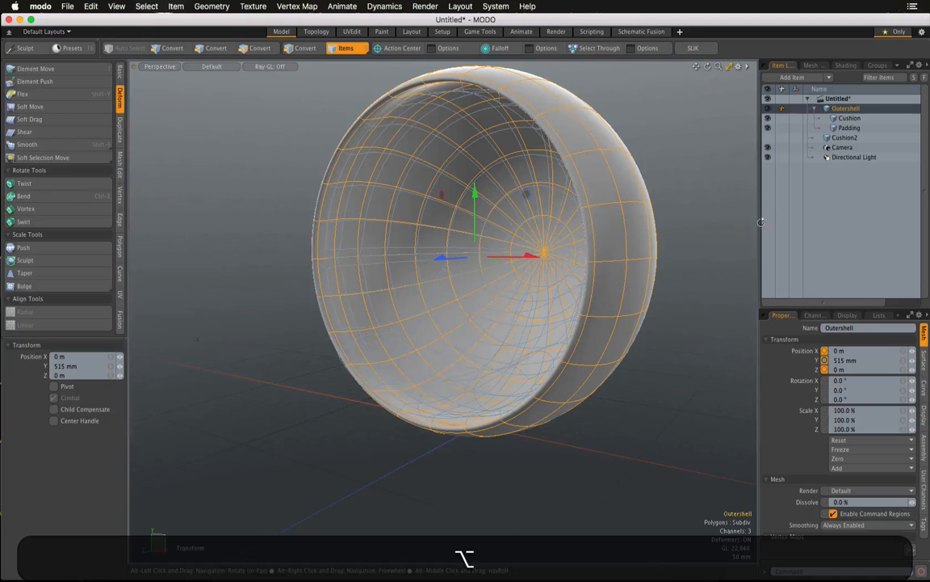
{"action": "left_click", "coordinate": [848, 128], "text": "shift"}
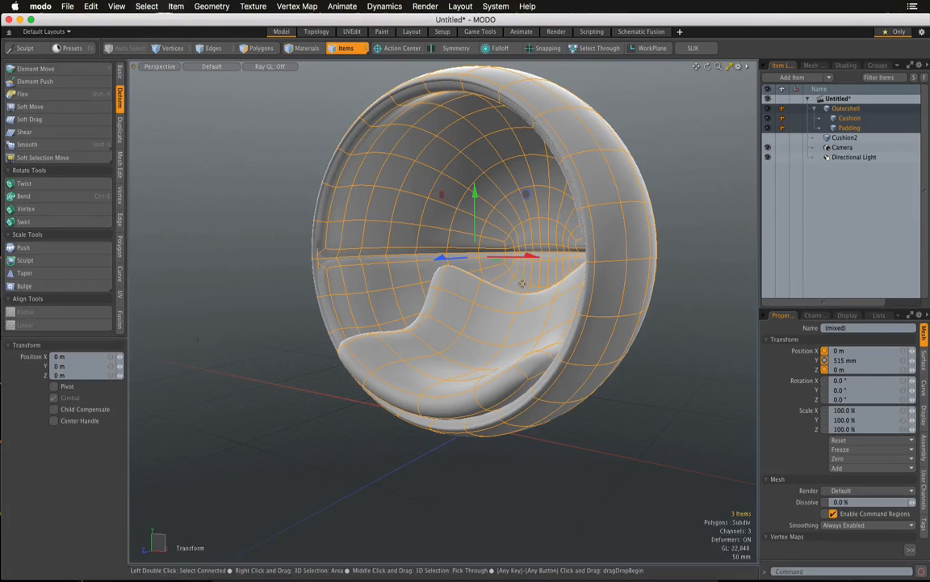
- Switch to polygon selection mode and make the Outershell the only selected item
{"action": "left_click_drag", "start_coordinate": [552, 294], "coordinate": [602, 295], "text": "alt"}
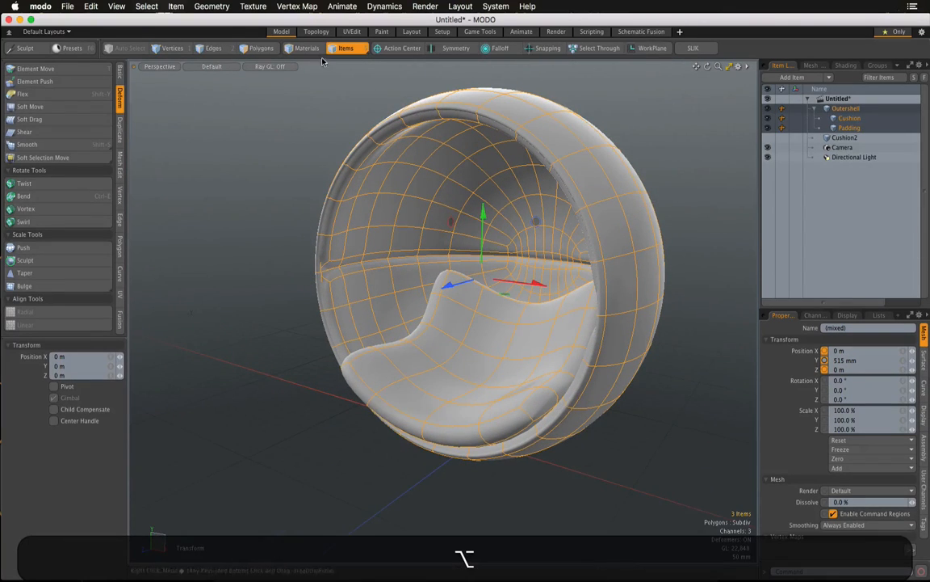
{"action": "left_click", "coordinate": [267, 50]}
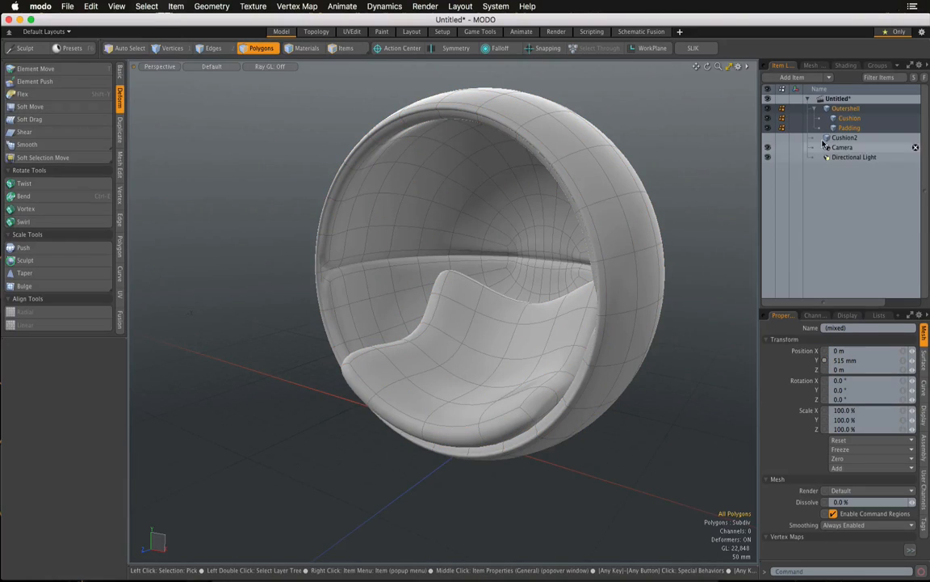
{"action": "left_click", "coordinate": [834, 110]}
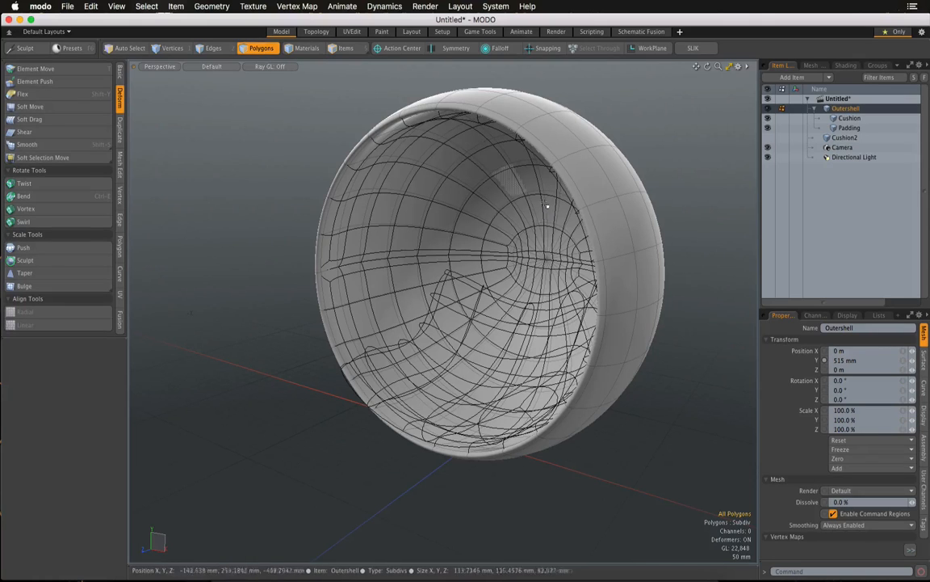
{"action": "key", "text": "w"}
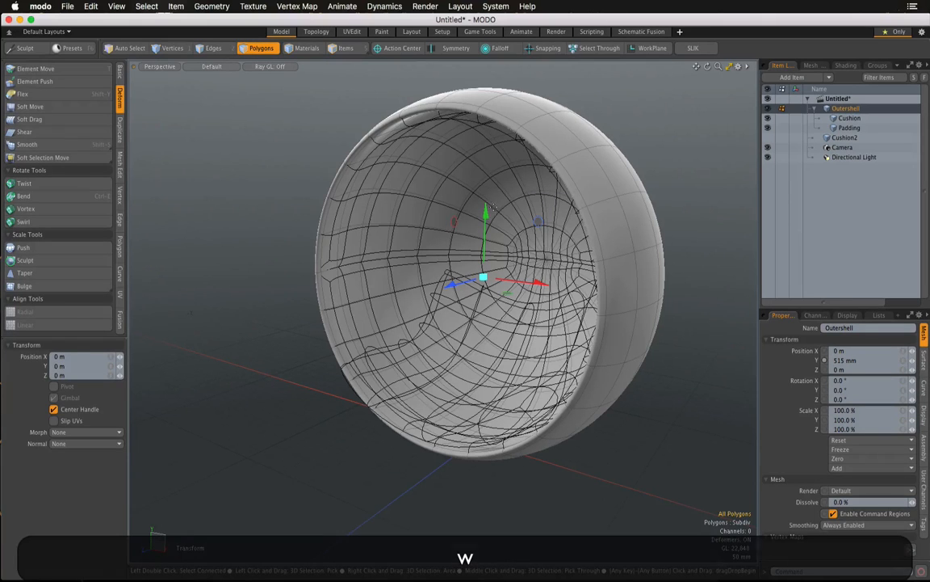
{"action": "left_click_drag", "start_coordinate": [490, 208], "coordinate": [465, 171]}
{"action": "key", "text": "super+z"}
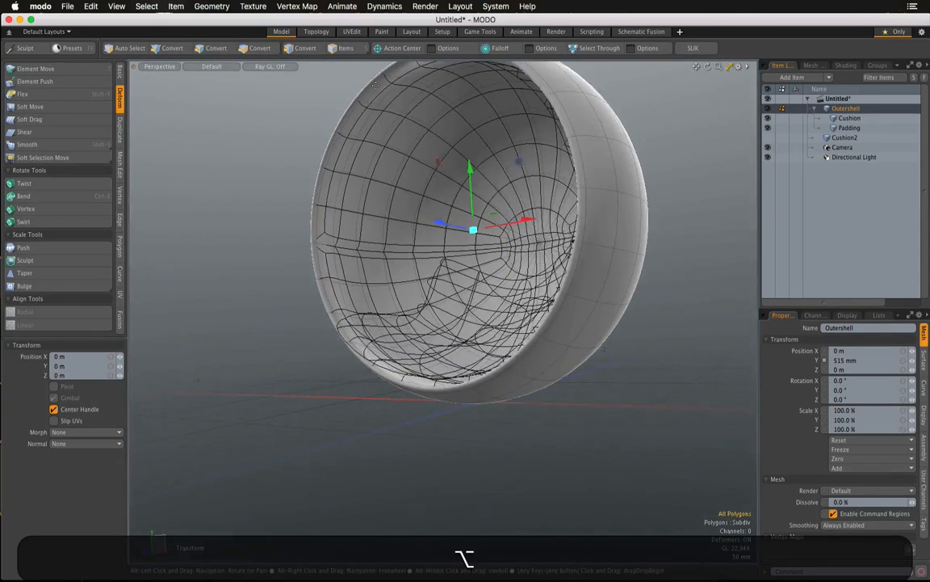
- Switch to item mode and tilt the Outershell around its X axis to about -16.7°
{"action": "left_click", "coordinate": [317, 48]}
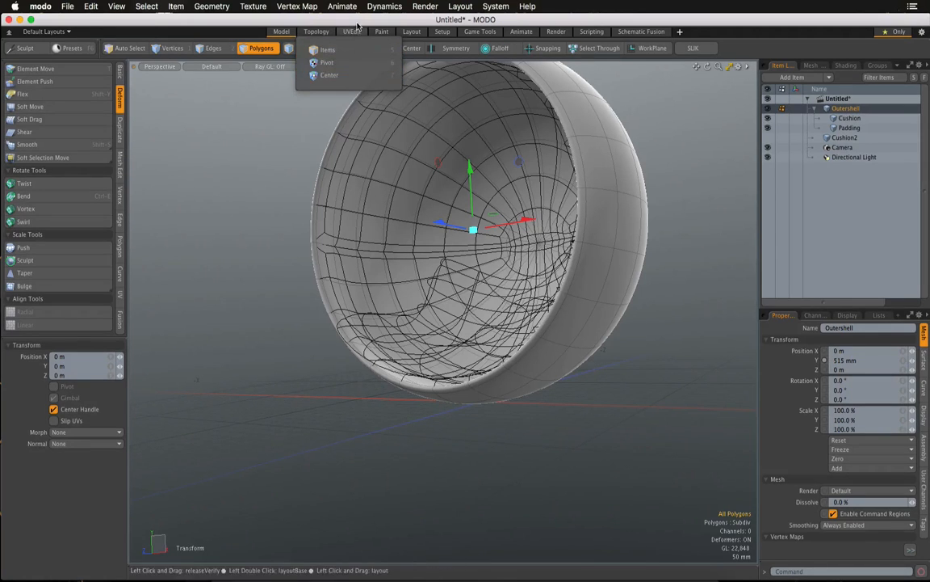
{"action": "left_click", "coordinate": [355, 51]}
{"action": "left_click_drag", "start_coordinate": [364, 93], "coordinate": [579, 193], "text": "alt"}
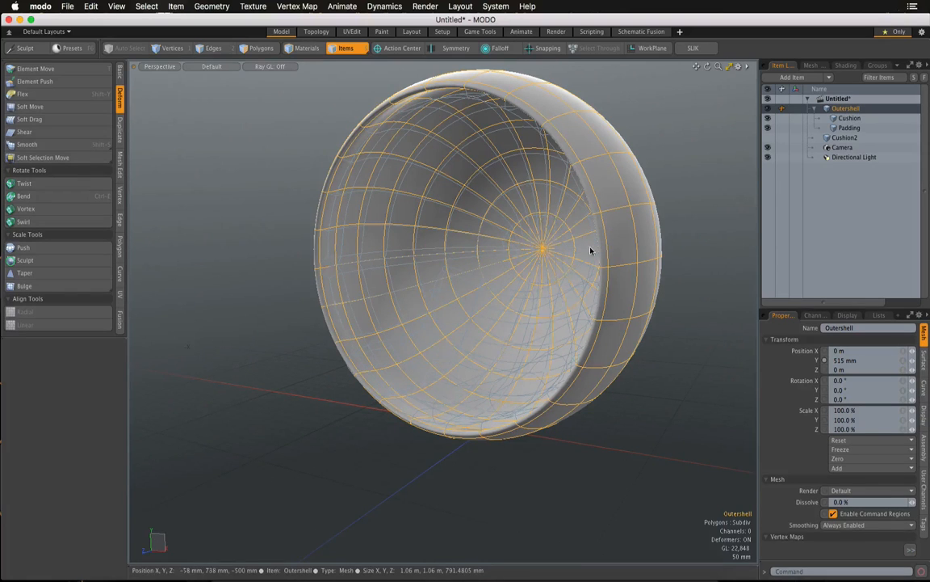
{"action": "left_click_drag", "start_coordinate": [590, 252], "coordinate": [517, 276], "text": "alt"}
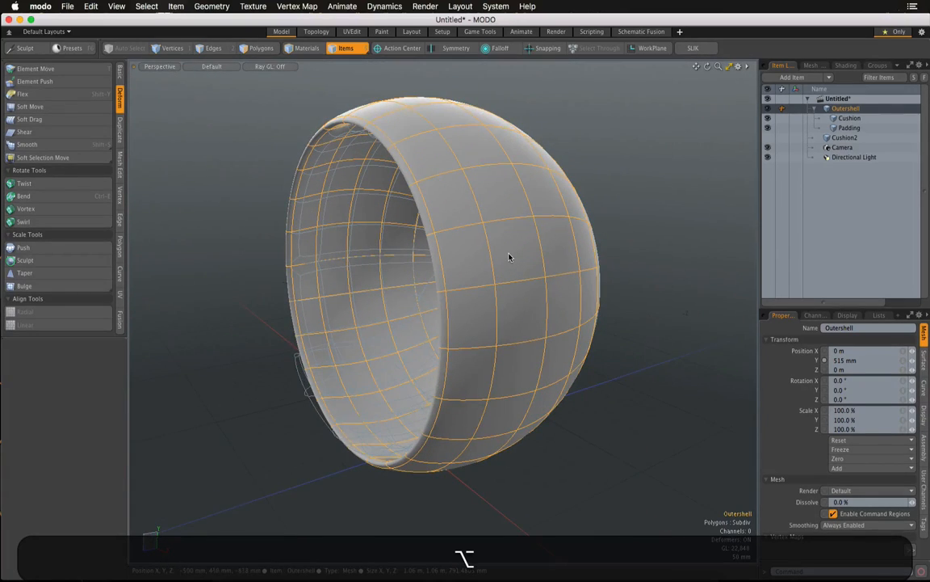
{"action": "key", "text": "e"}
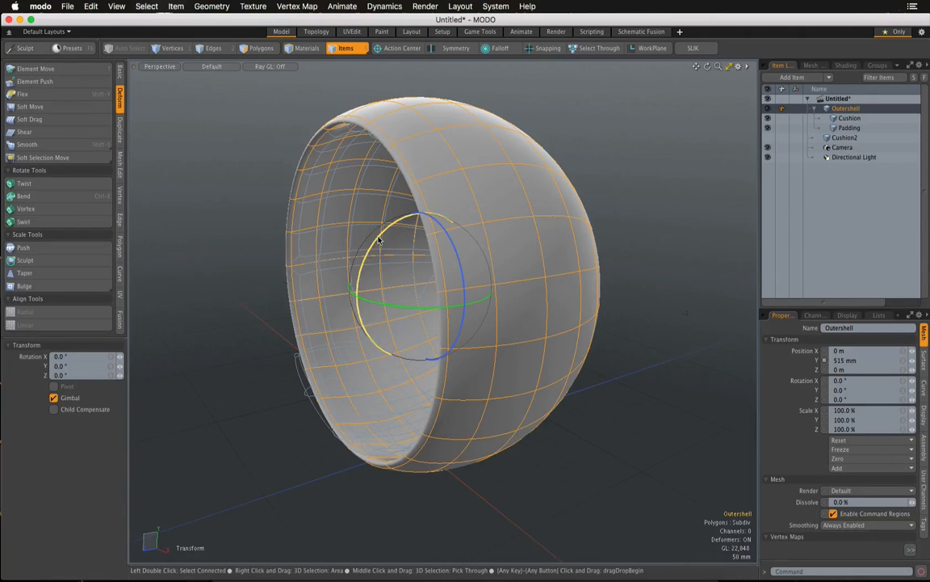
{"action": "left_click_drag", "start_coordinate": [380, 234], "coordinate": [392, 222]}
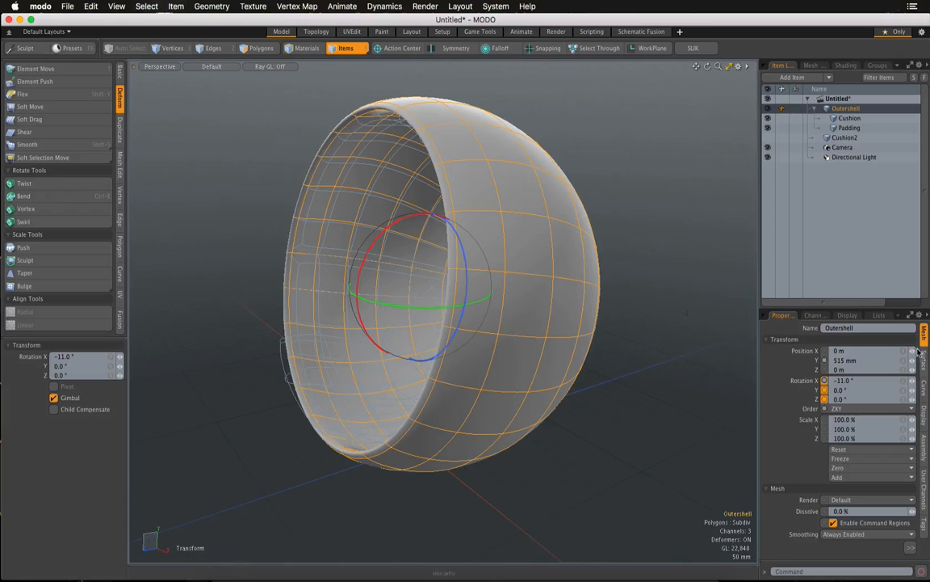
{"action": "left_click_drag", "start_coordinate": [913, 383], "coordinate": [890, 383]}
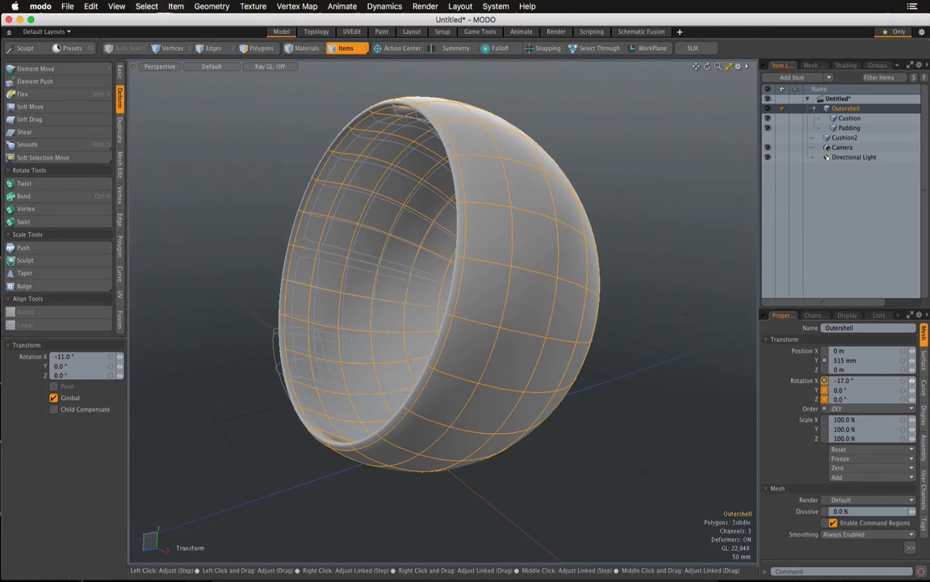
- Raise the tilted Outershell item to a Y position of 650 mm
{"action": "left_click_drag", "start_coordinate": [556, 370], "coordinate": [623, 317], "text": "alt"}
{"action": "left_click_drag", "start_coordinate": [588, 350], "coordinate": [491, 339], "text": "ctrl+alt"}
{"action": "left_click_drag", "start_coordinate": [553, 335], "coordinate": [511, 349], "text": "alt"}
{"action": "key", "text": "w"}
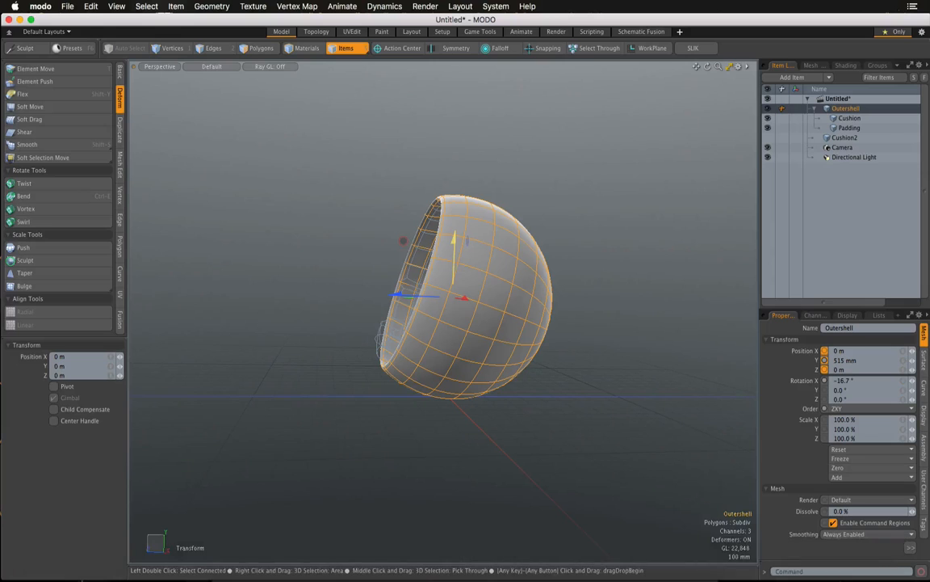
{"action": "left_click_drag", "start_coordinate": [454, 238], "coordinate": [469, 373]}
{"action": "left_click_drag", "start_coordinate": [555, 386], "coordinate": [459, 380], "text": "alt+shift"}
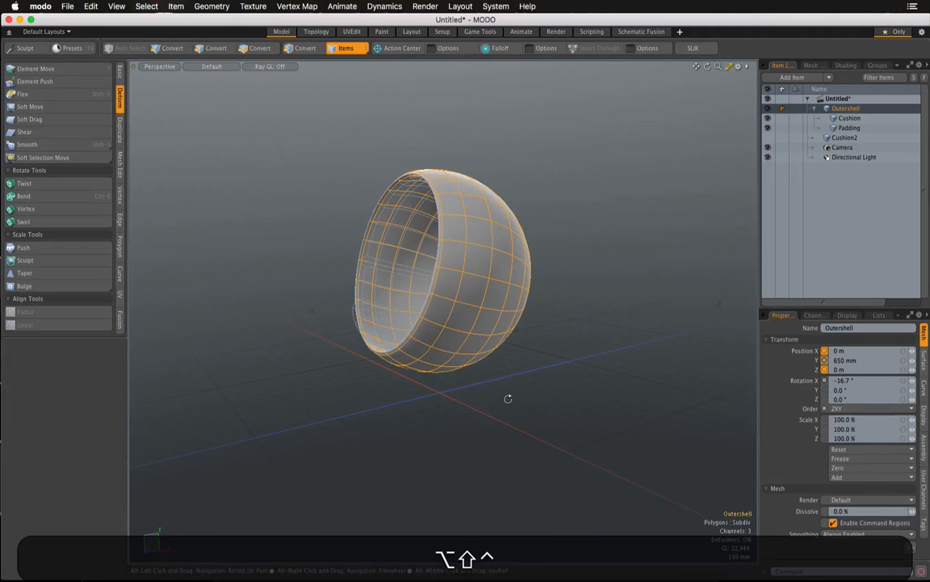
{"action": "left_click_drag", "start_coordinate": [508, 398], "coordinate": [527, 358], "text": "ctrl+alt"}
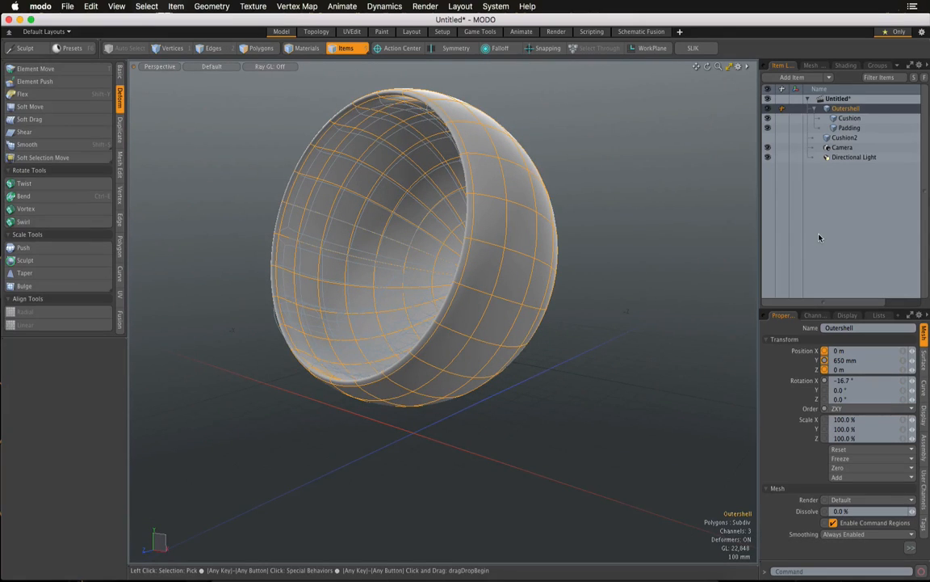
- Add a new mesh item and set up the Cylinder primitive with 1 segment
{"action": "key", "text": "n"}
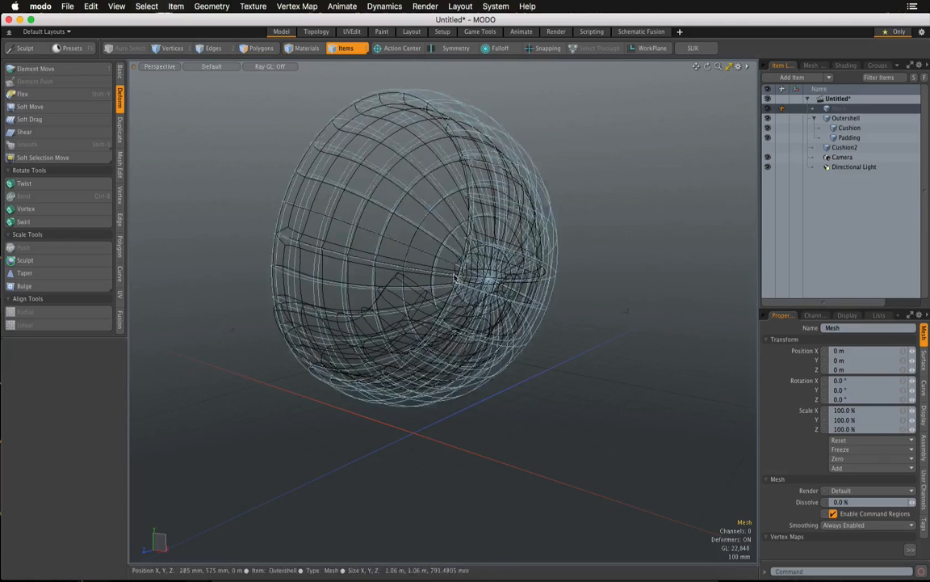
{"action": "left_click", "coordinate": [119, 75]}
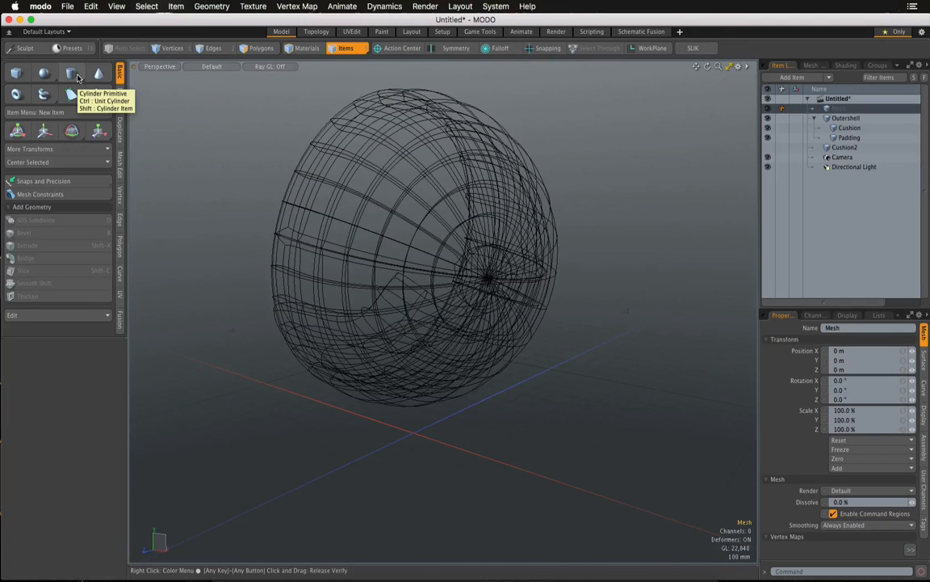
{"action": "left_click", "coordinate": [75, 76]}
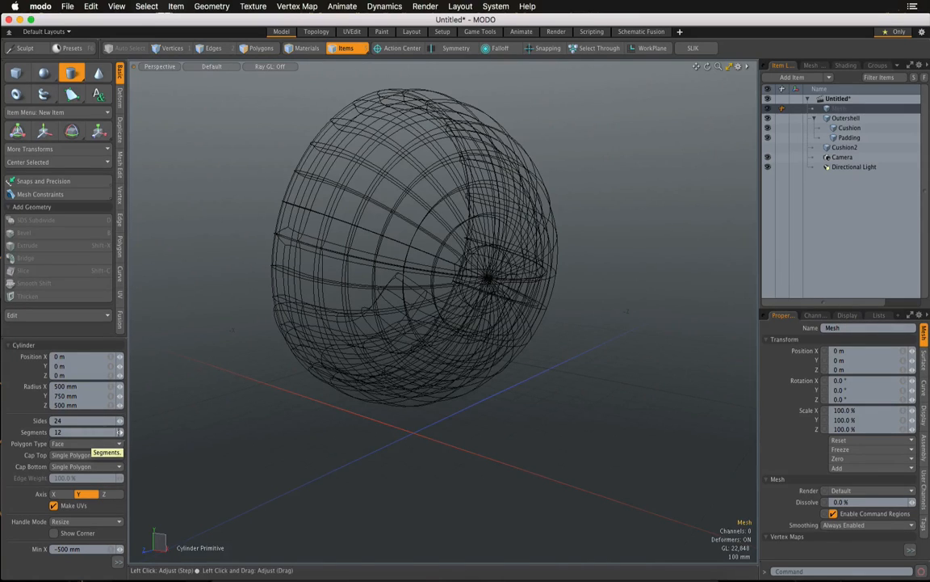
{"action": "left_click", "coordinate": [99, 433]}
{"action": "type", "text": "1"}
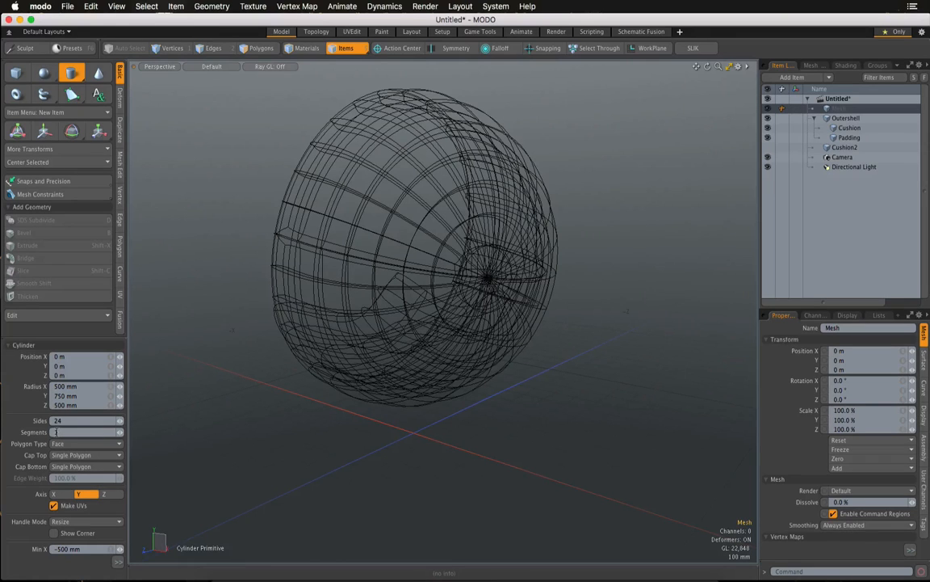
{"action": "key", "text": "Return"}
{"action": "left_click_drag", "start_coordinate": [373, 376], "coordinate": [396, 390], "text": "alt"}
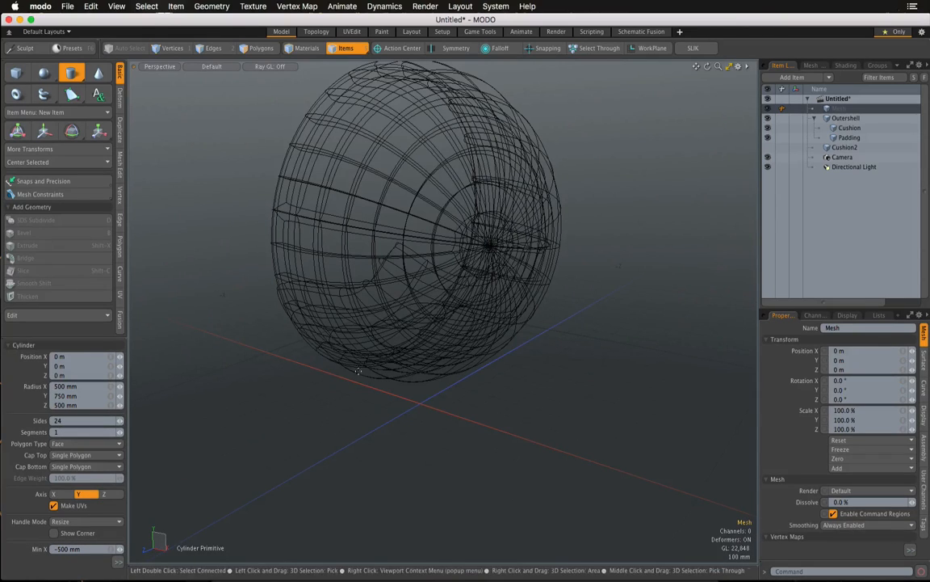
{"action": "left_click_drag", "start_coordinate": [418, 402], "coordinate": [507, 349]}
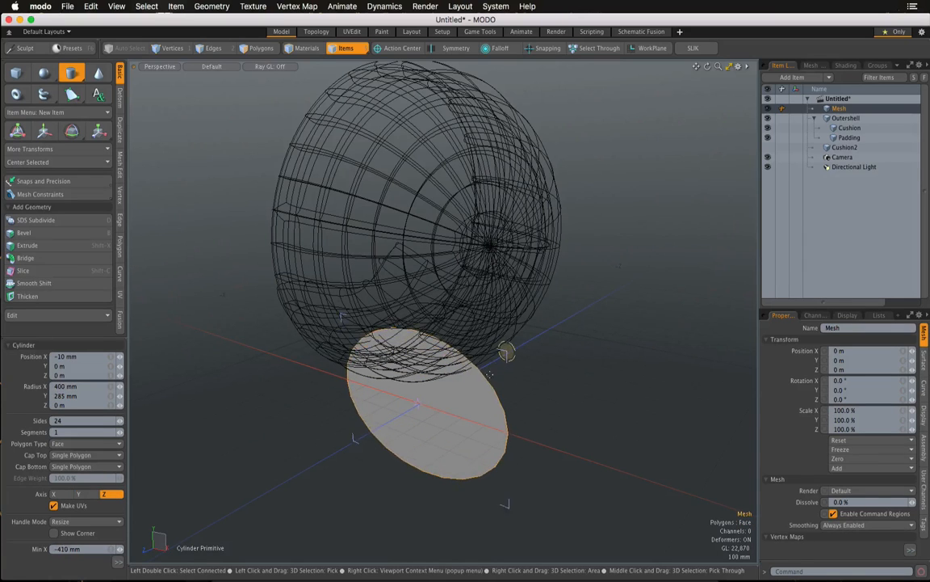
{"action": "left_click_drag", "start_coordinate": [560, 404], "coordinate": [474, 386], "text": "alt"}
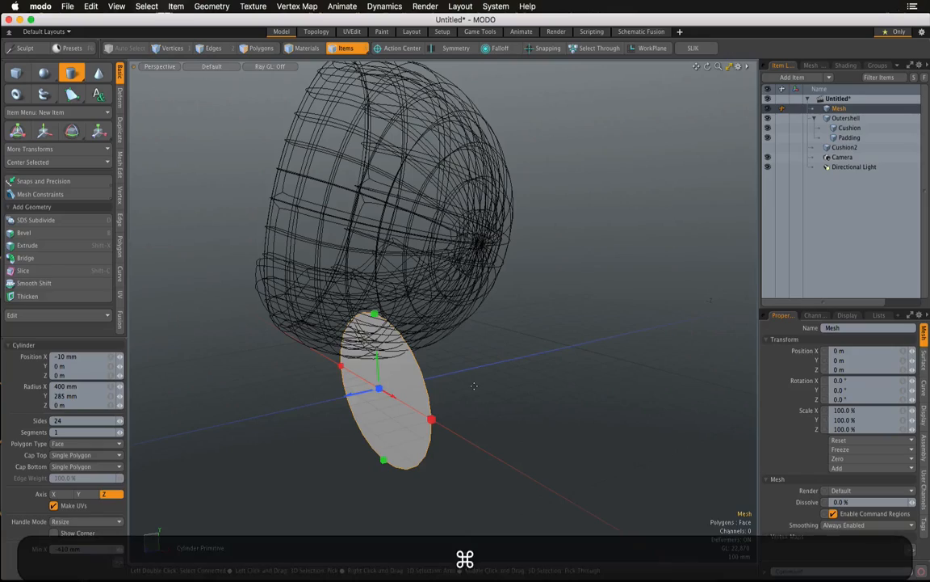
{"action": "key", "text": "super+z"}
{"action": "left_click_drag", "start_coordinate": [293, 366], "coordinate": [538, 322], "text": "alt"}
{"action": "left_click", "coordinate": [445, 363]}
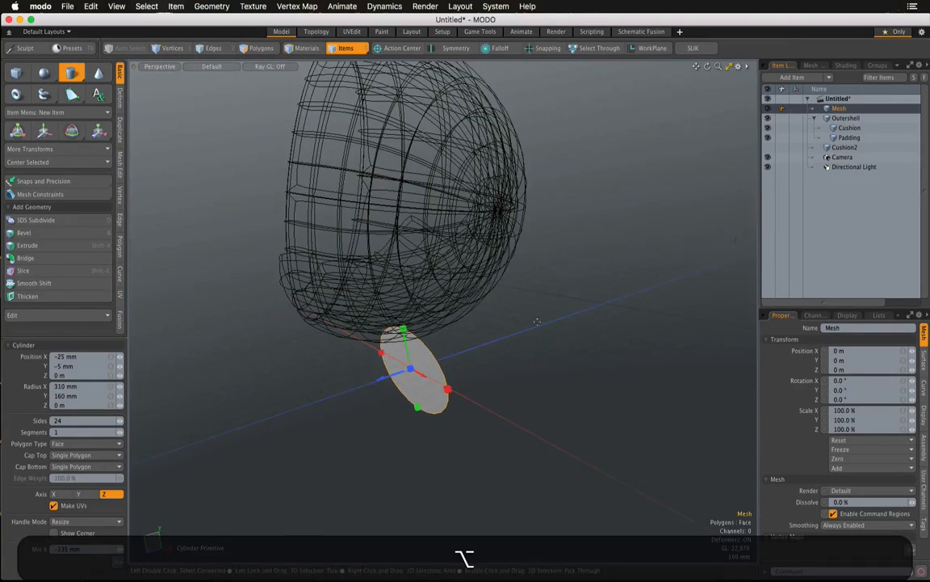
{"action": "key", "text": "alt+super+z"}
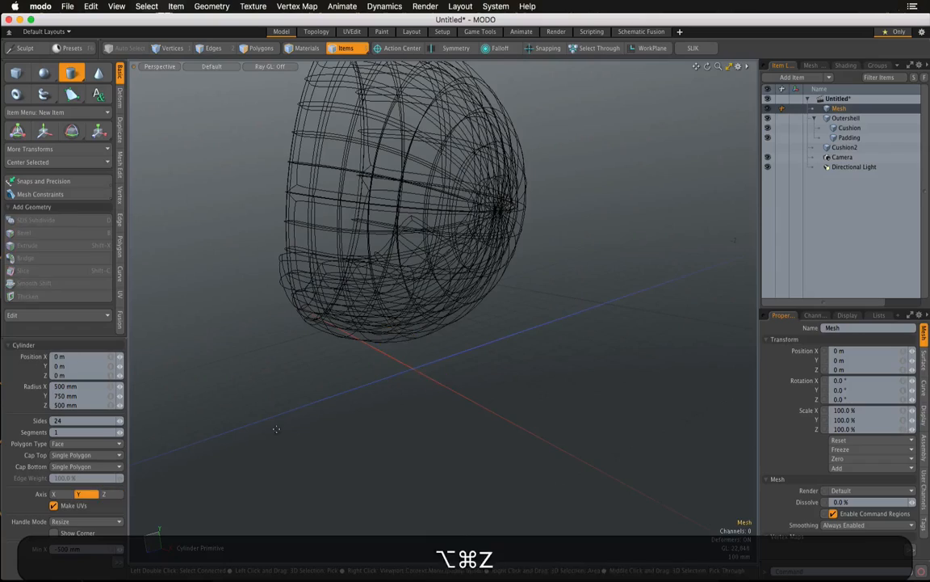
- Draw a flat cylinder disc on the ground plane below the chair, about 430 mm in radius along X and Z
{"action": "left_click_drag", "start_coordinate": [220, 392], "coordinate": [365, 366], "text": "alt"}
{"action": "left_click_drag", "start_coordinate": [243, 368], "coordinate": [240, 362], "text": "alt+shift"}
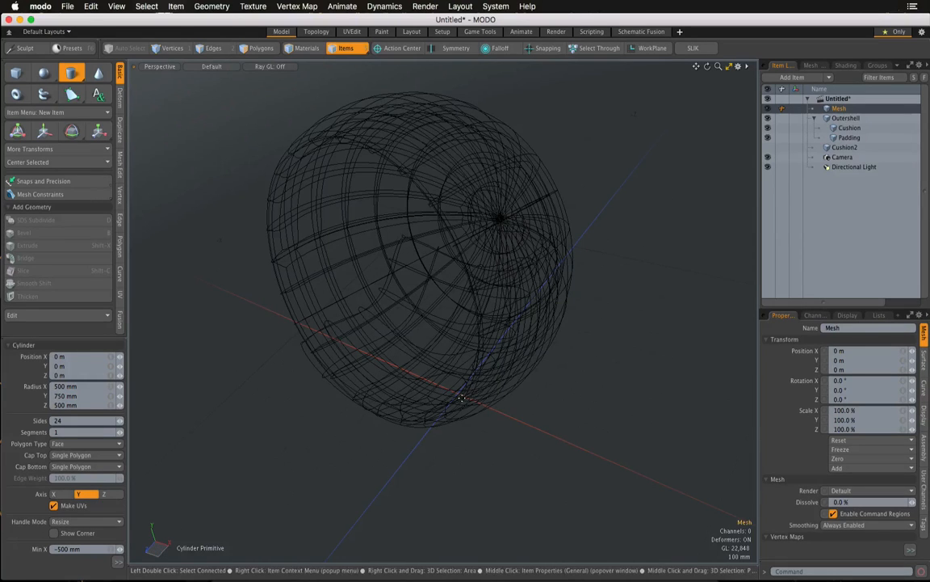
{"action": "left_click_drag", "start_coordinate": [456, 393], "coordinate": [590, 369]}
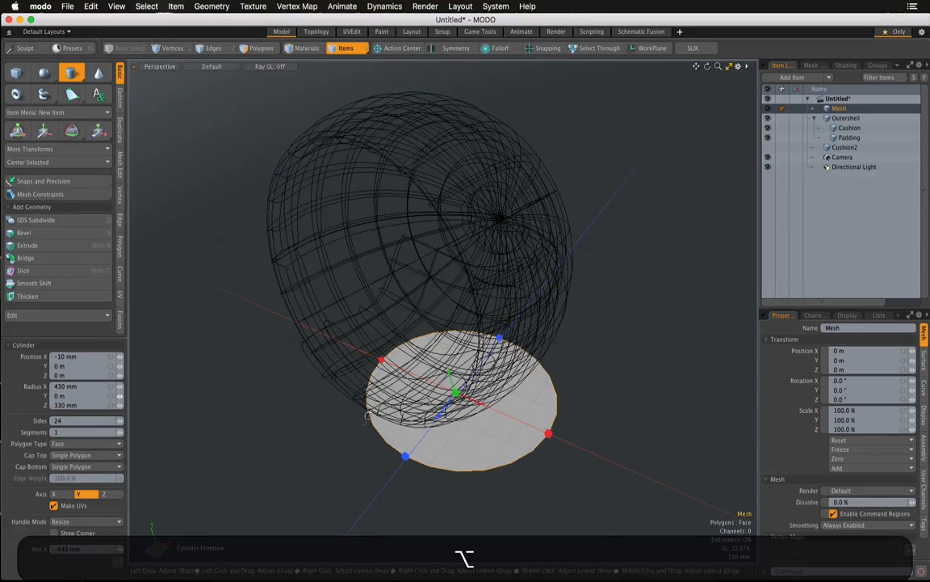
{"action": "left_click_drag", "start_coordinate": [347, 485], "coordinate": [404, 497], "text": "alt"}
{"action": "key", "text": "alt+1"}
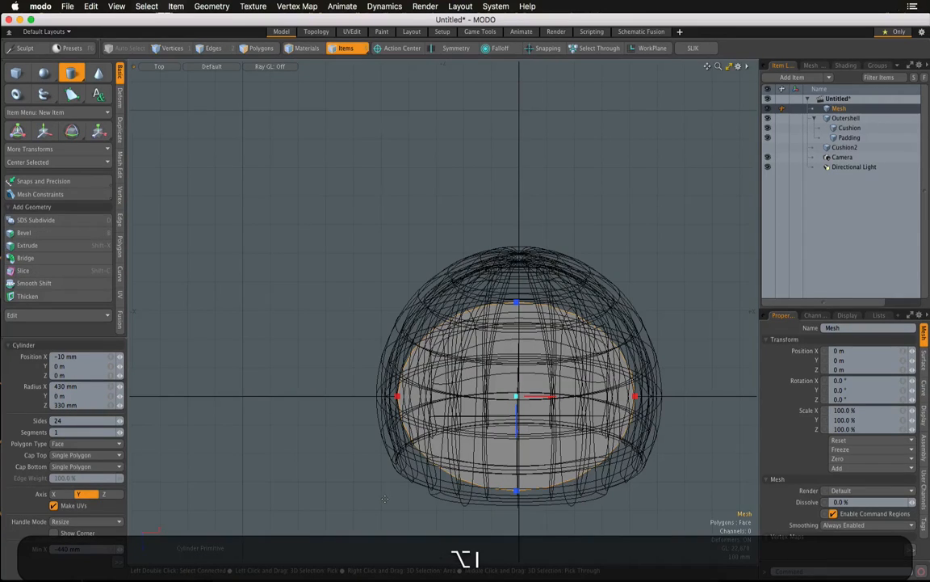
{"action": "left_click_drag", "start_coordinate": [519, 491], "coordinate": [517, 542]}
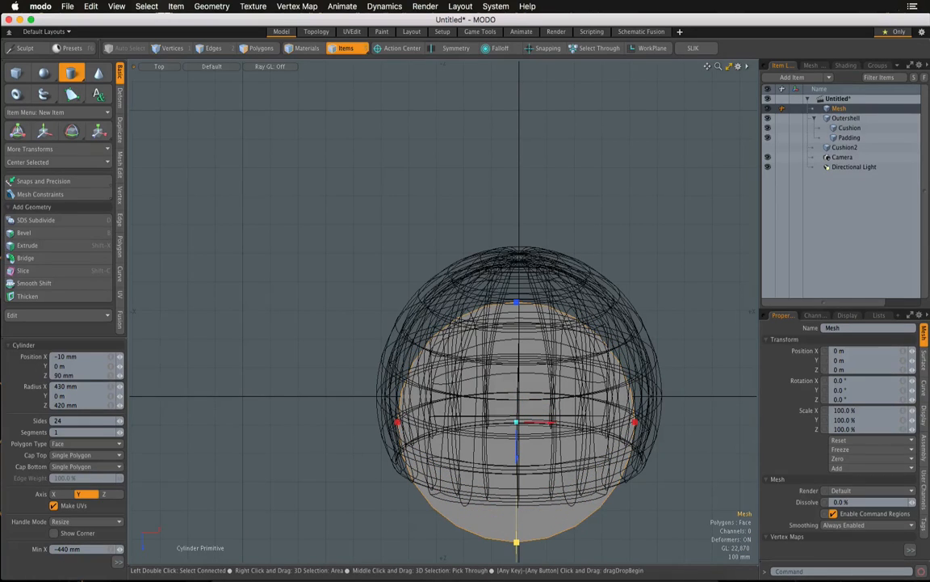
{"action": "left_click_drag", "start_coordinate": [516, 542], "coordinate": [516, 549]}
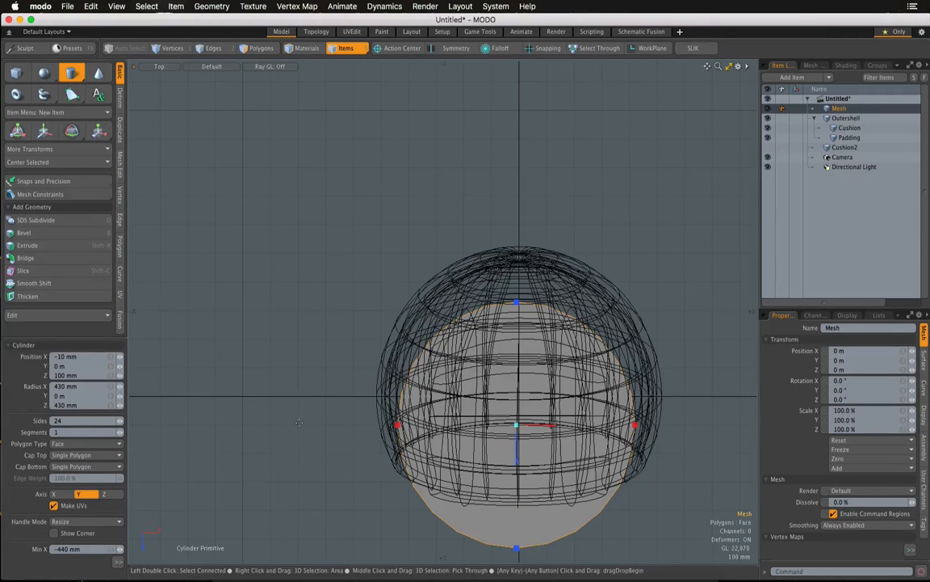
- Center the cylinder disc on the origin by setting its X and Z positions to 0
{"action": "left_click", "coordinate": [66, 356]}
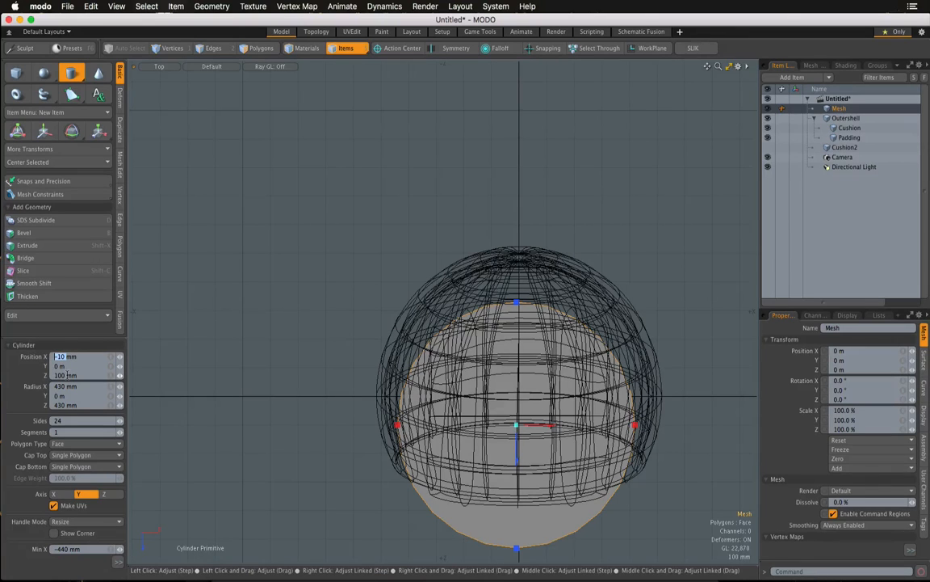
{"action": "type", "text": "0"}
{"action": "key", "text": "Tab"}
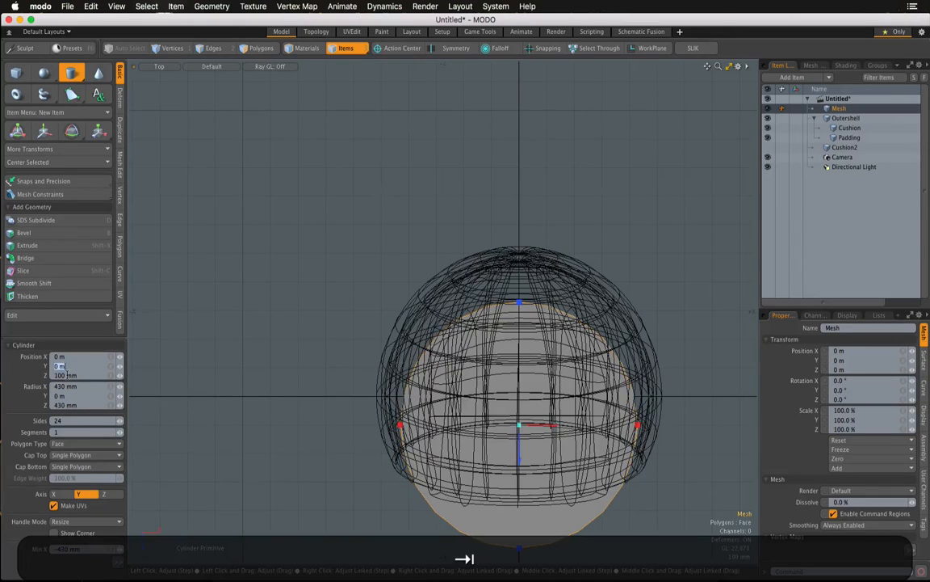
{"action": "key", "text": "Tab"}
{"action": "type", "text": "0"}
{"action": "key", "text": "Tab"}
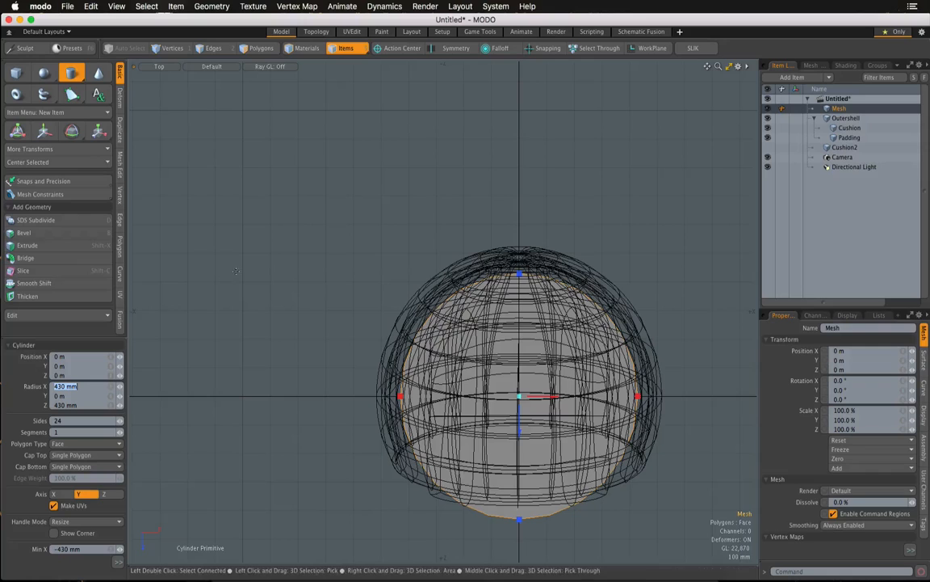
{"action": "type", "text": ","}
{"action": "left_click", "coordinate": [212, 67], "text": "alt"}
{"action": "left_click", "coordinate": [211, 70]}
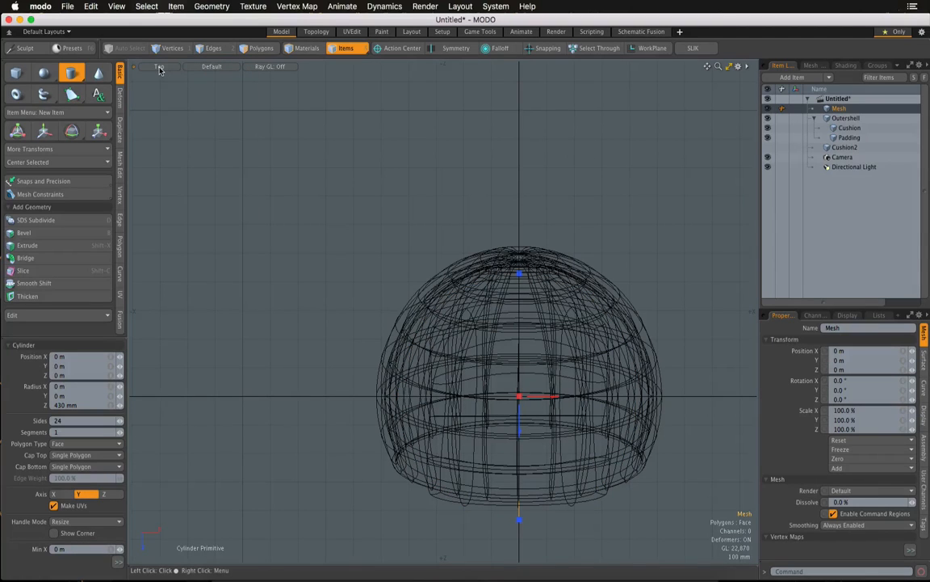
- Set the cylinder disc's X radius to 430 mm
{"action": "left_click", "coordinate": [60, 386]}
{"action": "type", "text": "43"}
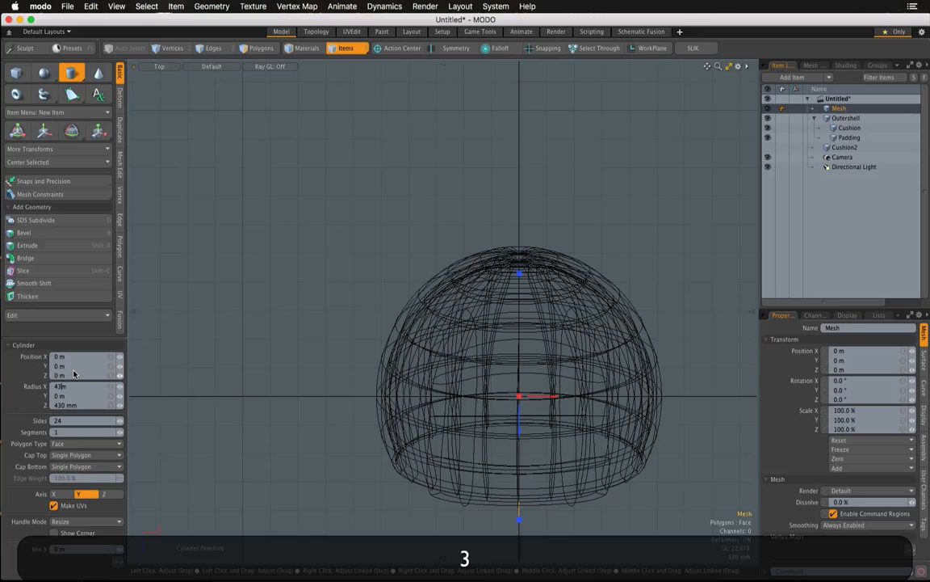
{"action": "type", "text": "0 m"}
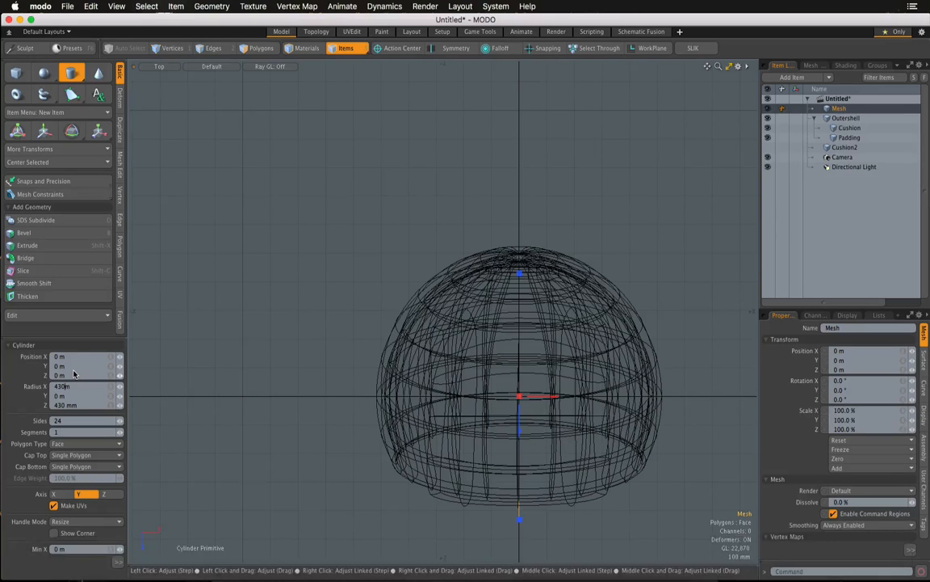
{"action": "type", "text": "m"}
{"action": "key", "text": "Tab"}
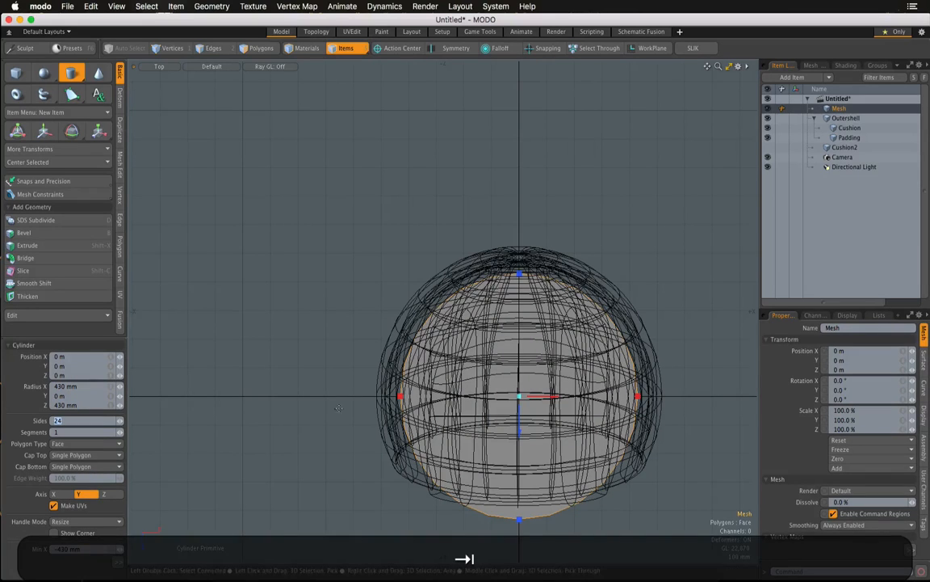
- In the perspective view, thicken the cylinder disc upward to a Y position and Y radius of 15 mm
{"action": "left_click", "coordinate": [160, 66]}
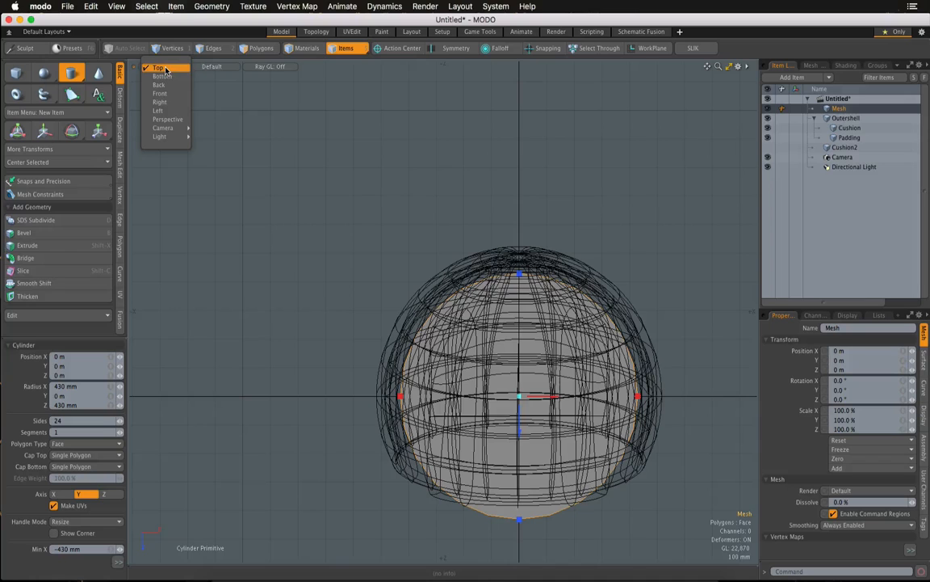
{"action": "left_click", "coordinate": [165, 119]}
{"action": "left_click_drag", "start_coordinate": [347, 267], "coordinate": [424, 305], "text": "alt"}
{"action": "left_click_drag", "start_coordinate": [476, 344], "coordinate": [477, 338]}
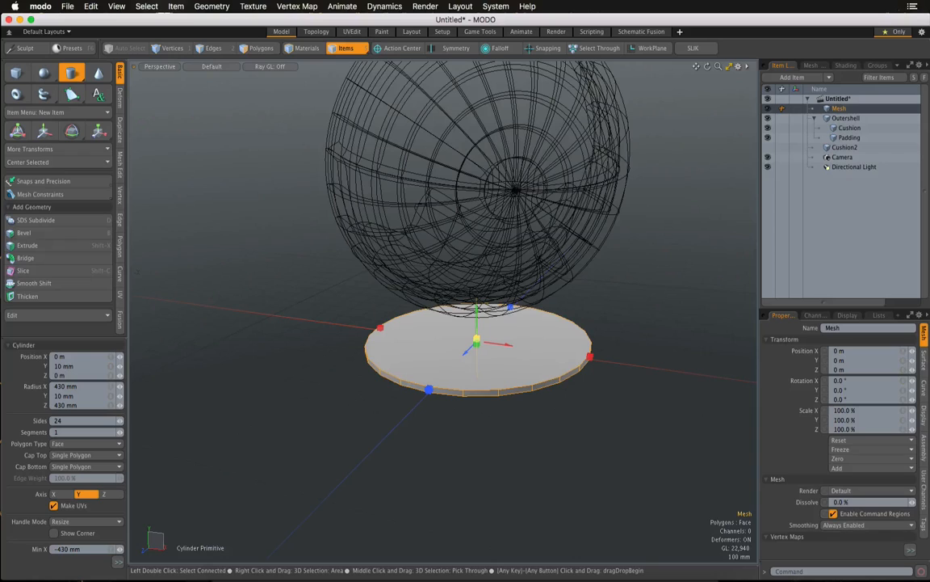
{"action": "left_click_drag", "start_coordinate": [477, 339], "coordinate": [477, 336]}
{"action": "left_click_drag", "start_coordinate": [353, 357], "coordinate": [531, 391], "text": "alt"}
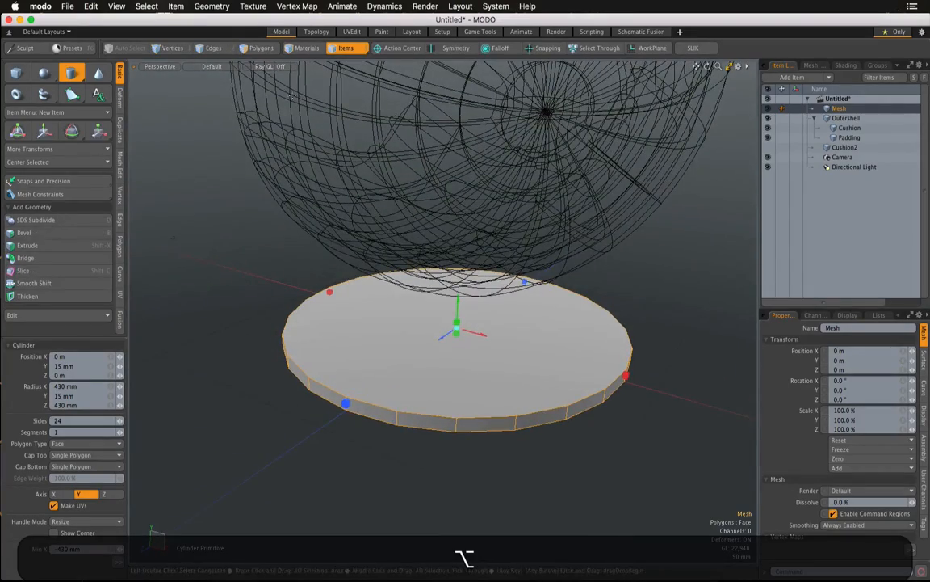
- Select the disc's top polygon and bevel it inward with an inset of about 281 mm and no shift
{"action": "left_click", "coordinate": [242, 49]}
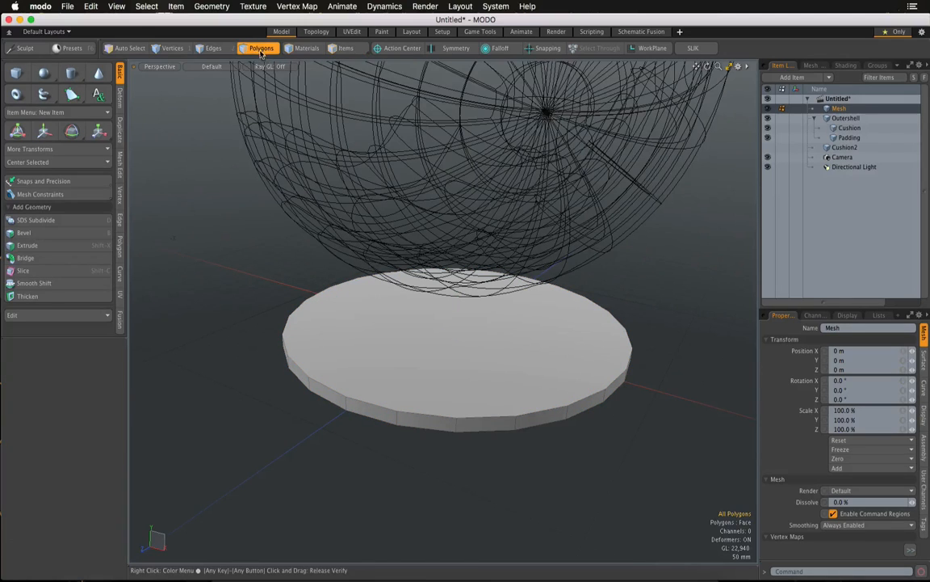
{"action": "left_click", "coordinate": [466, 322]}
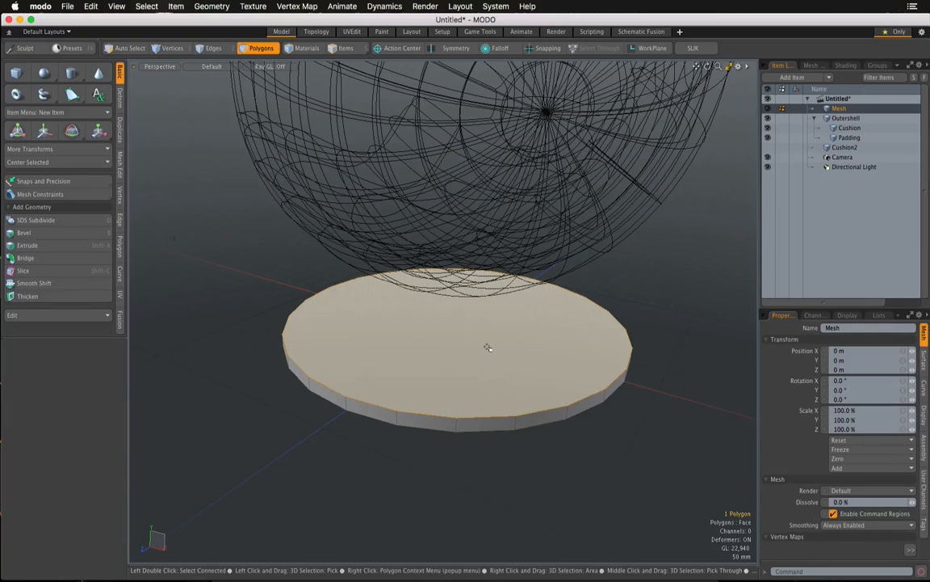
{"action": "key", "text": "b"}
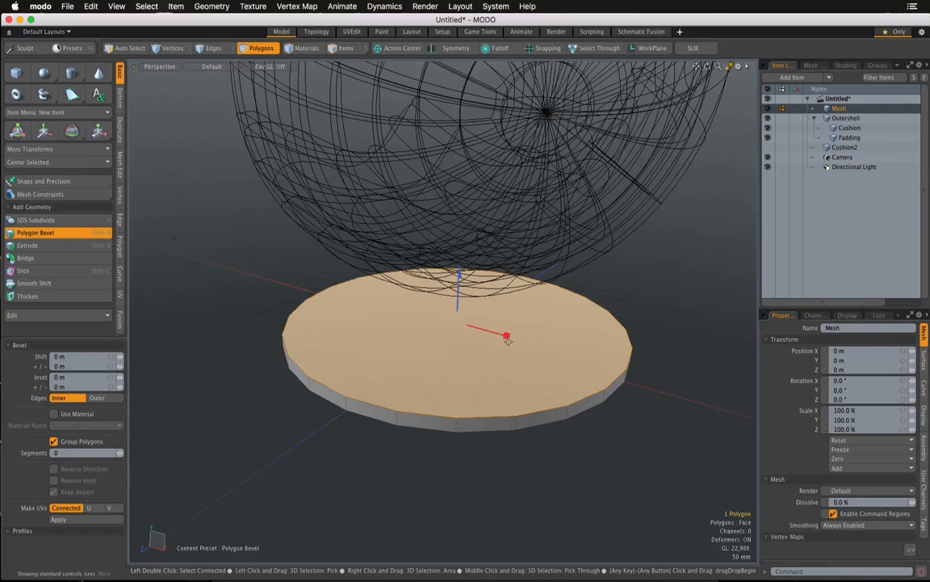
{"action": "left_click_drag", "start_coordinate": [507, 339], "coordinate": [493, 331]}
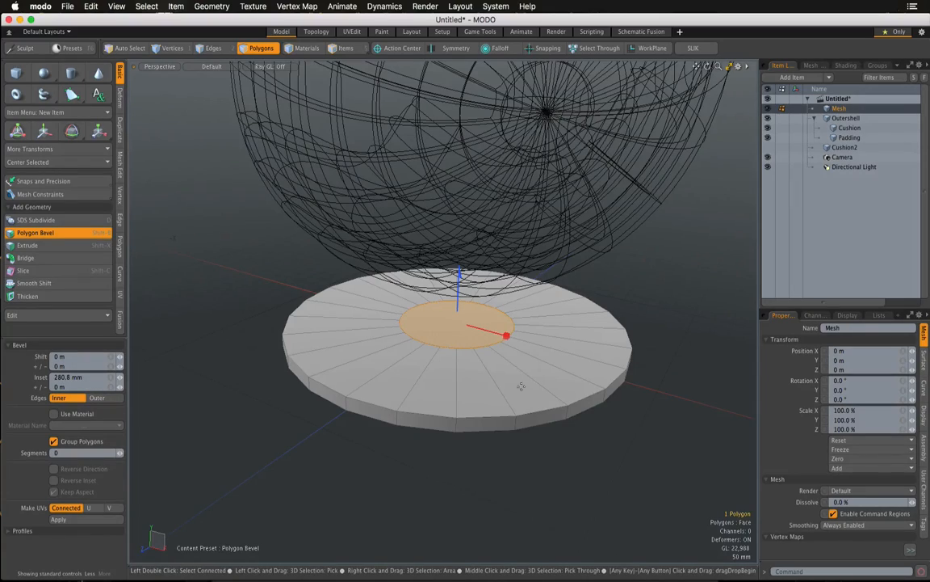
{"action": "left_click_drag", "start_coordinate": [567, 461], "coordinate": [525, 464], "text": "alt"}
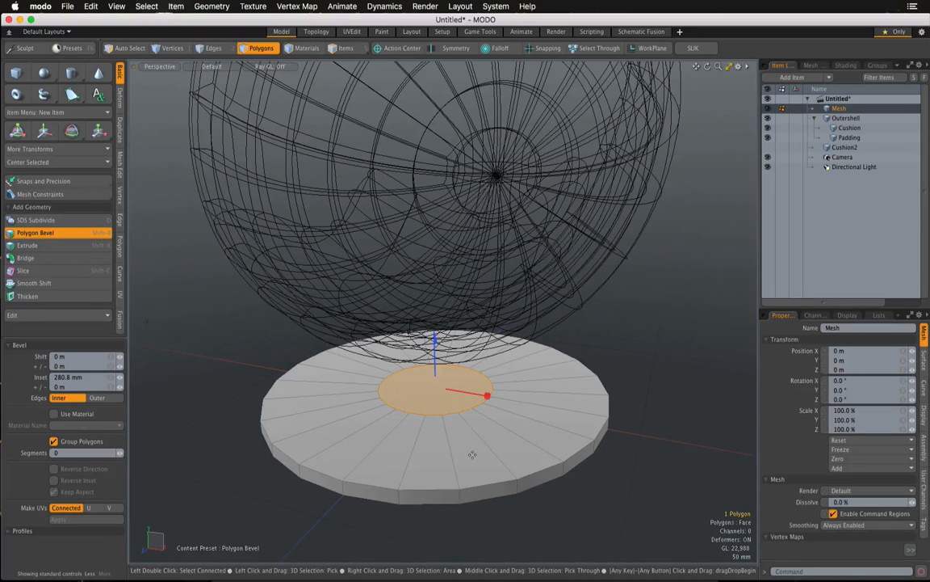
- Add a second bevel to the disc's central polygon, raising it 60 mm with an inset of about 91 mm
{"action": "key", "text": "shift"}
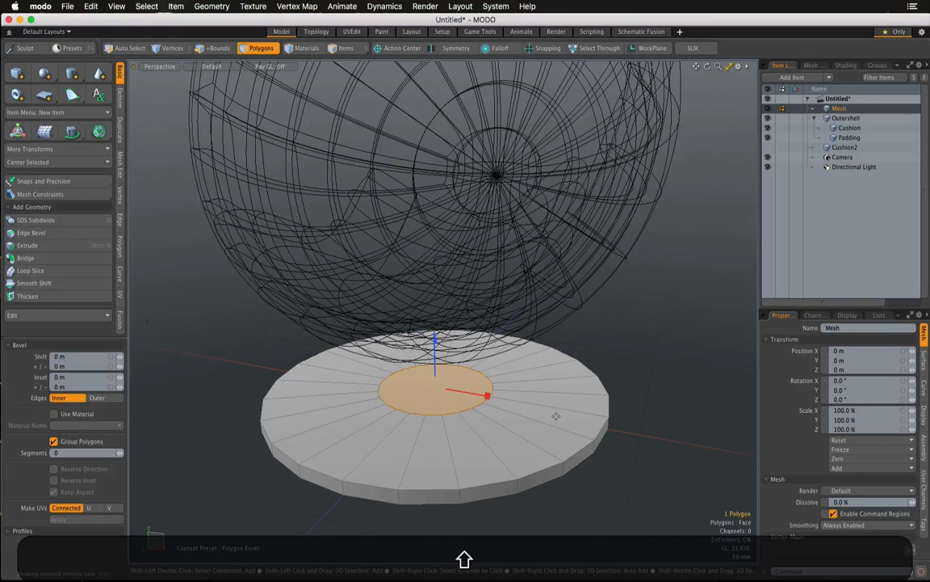
{"action": "key", "text": "shift+b"}
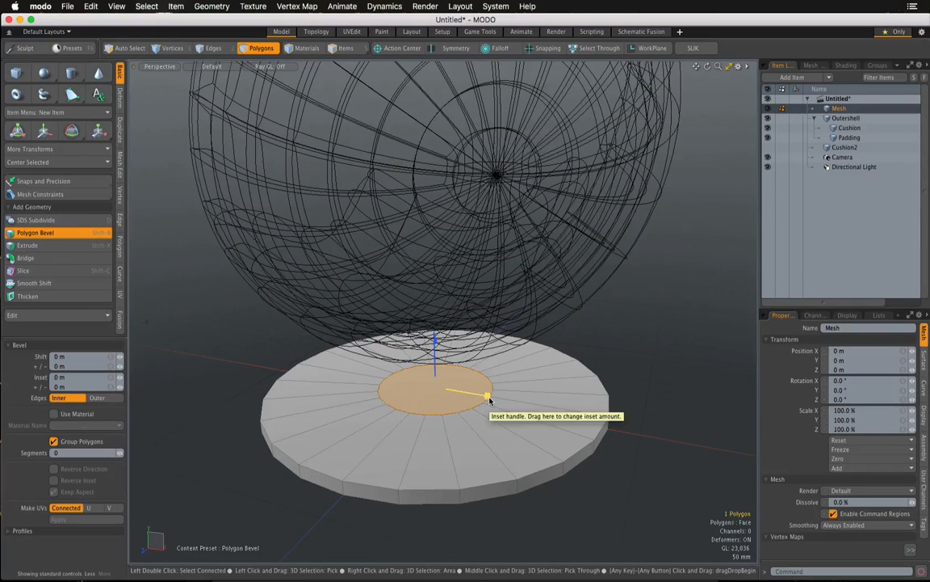
{"action": "left_click_drag", "start_coordinate": [489, 398], "coordinate": [487, 395]}
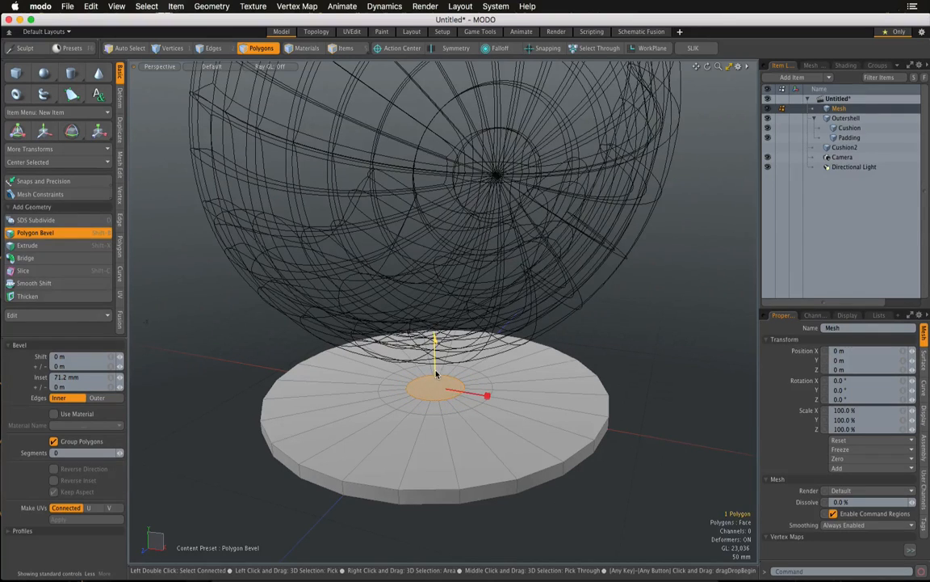
{"action": "left_click_drag", "start_coordinate": [436, 373], "coordinate": [436, 342]}
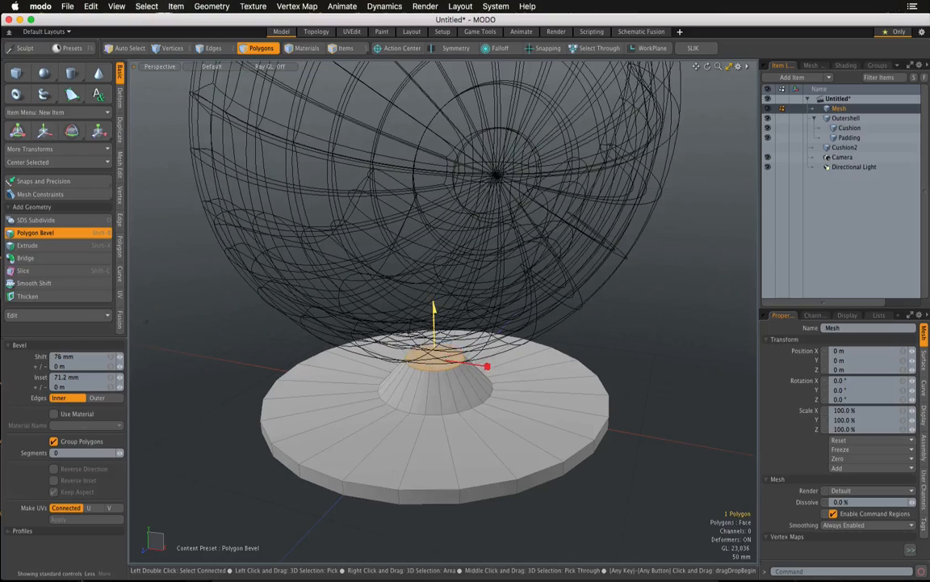
{"action": "left_click_drag", "start_coordinate": [392, 315], "coordinate": [380, 282], "text": "alt"}
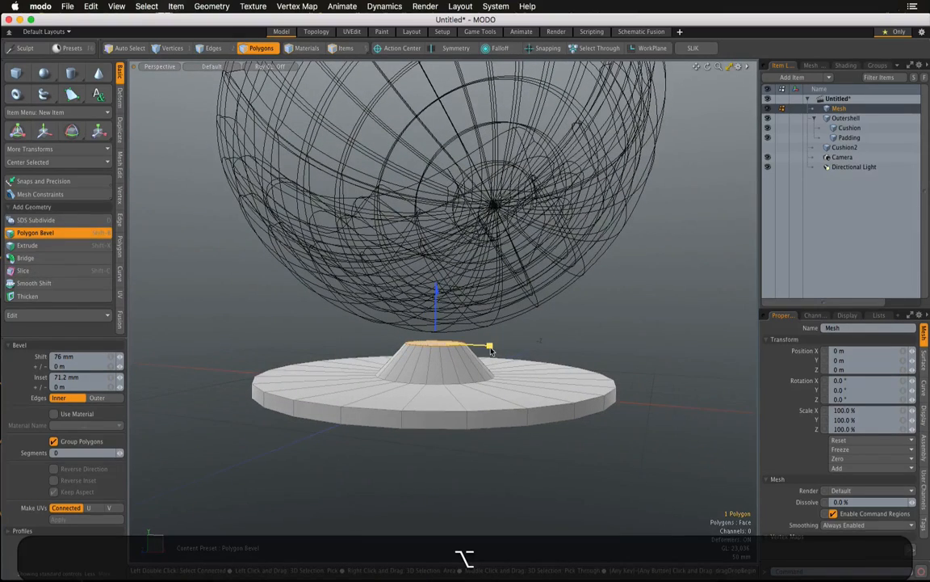
{"action": "left_click_drag", "start_coordinate": [491, 348], "coordinate": [488, 345]}
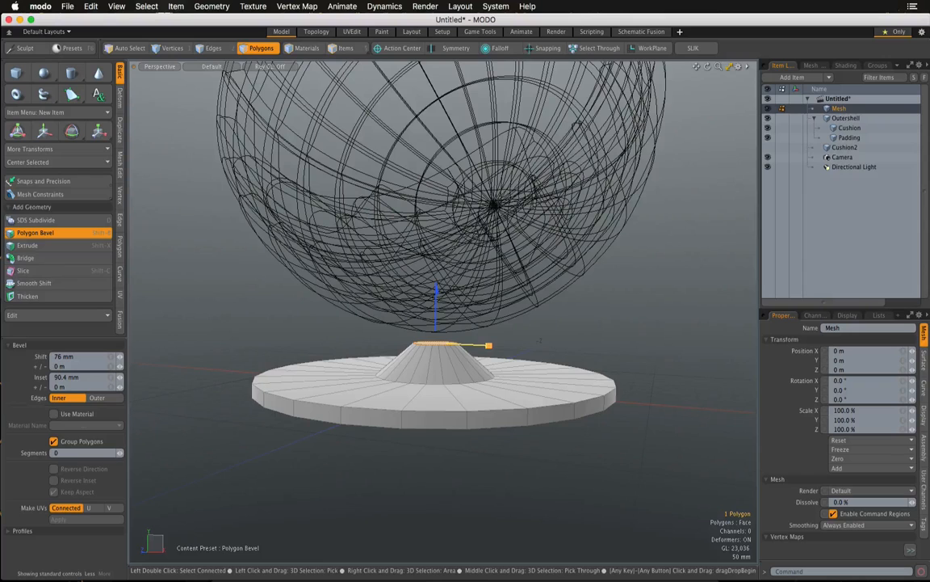
{"action": "left_click_drag", "start_coordinate": [436, 301], "coordinate": [436, 304]}
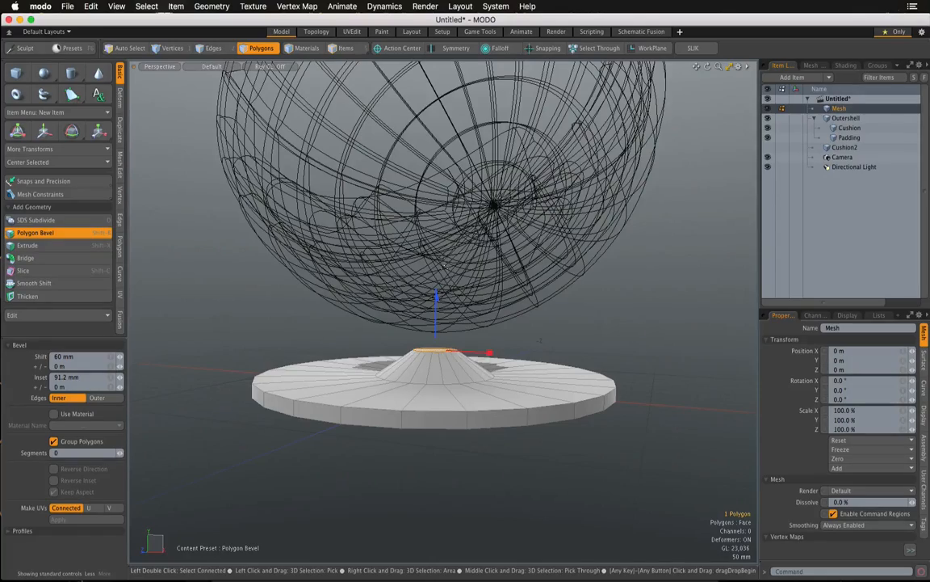
{"action": "left_click_drag", "start_coordinate": [453, 352], "coordinate": [515, 383], "text": "alt"}
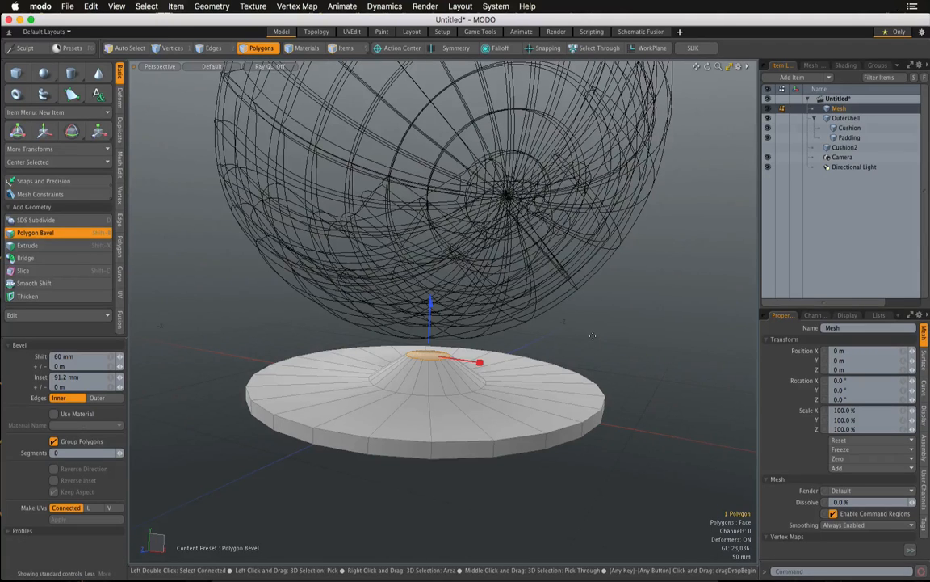
- Bevel the small top polygon once more into a tapered stem with a 102 mm shift and 22 mm inset
{"action": "key", "text": "shift"}
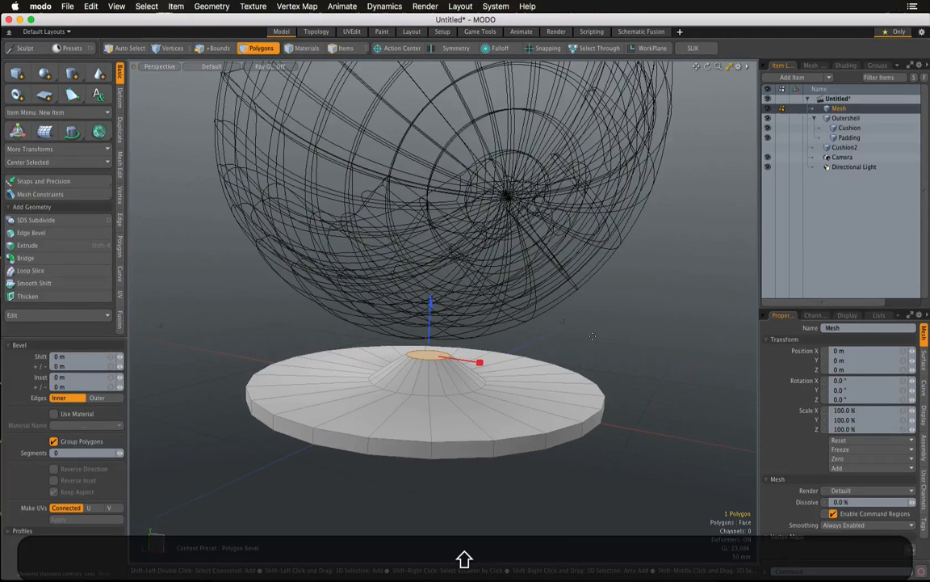
{"action": "key", "text": "b"}
{"action": "left_click_drag", "start_coordinate": [431, 300], "coordinate": [432, 252]}
{"action": "key", "text": "ctrl+alt"}
{"action": "left_click_drag", "start_coordinate": [446, 368], "coordinate": [491, 320], "text": "alt"}
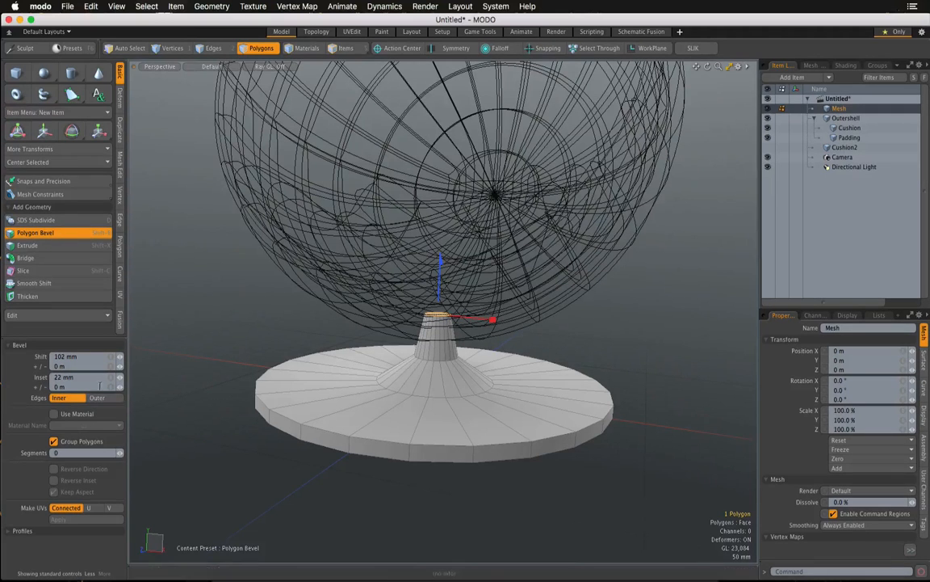
{"action": "left_click_drag", "start_coordinate": [449, 377], "coordinate": [437, 438], "text": "alt+shift"}
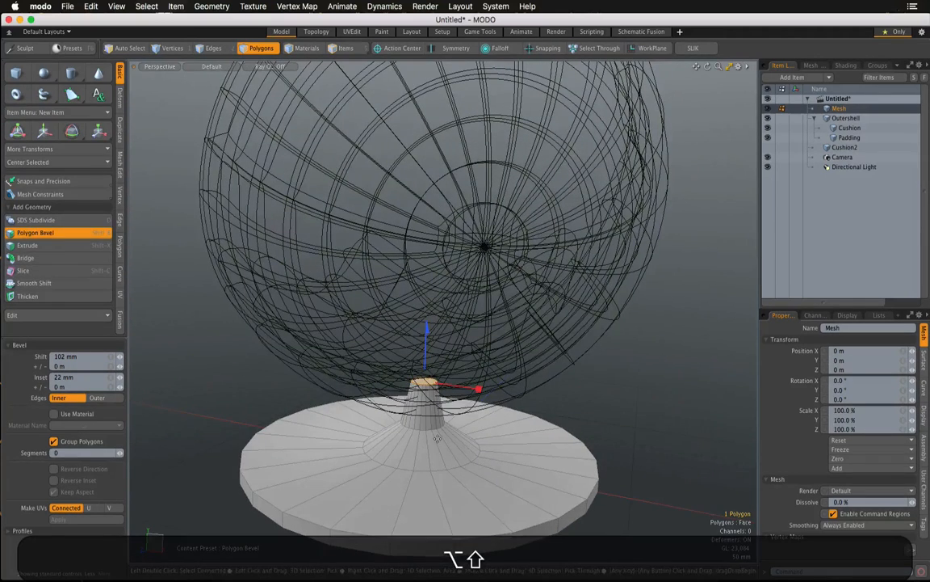
{"action": "key", "text": "super+z"}
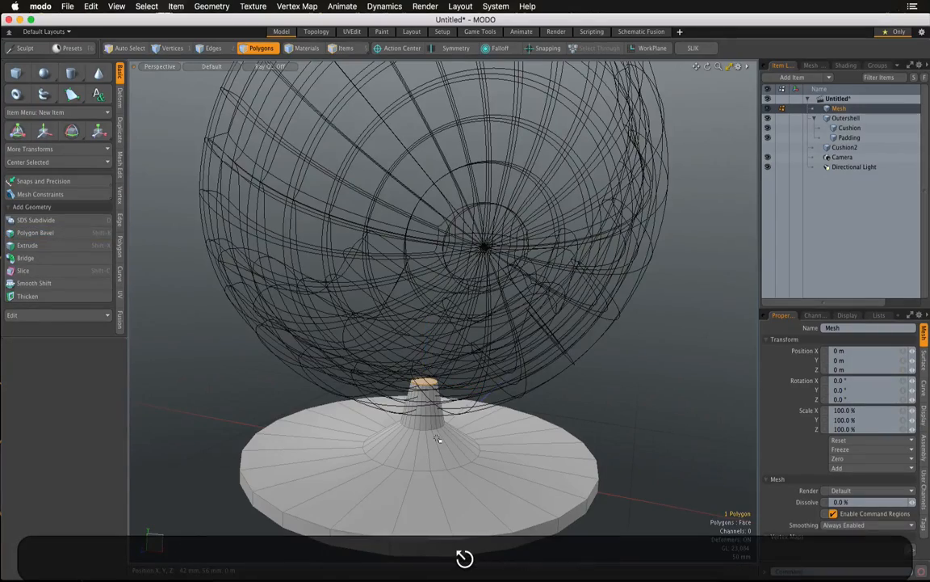
- Clear the polygon selection and convert the whole base mesh to a subdivision surface
{"action": "left_click_drag", "start_coordinate": [442, 440], "coordinate": [475, 445], "text": "alt"}
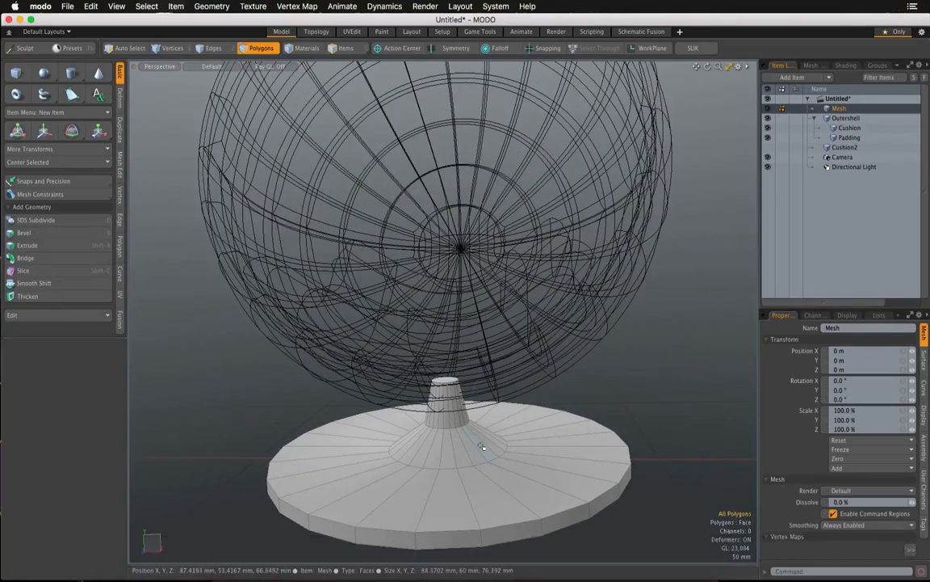
{"action": "key", "text": "Tab"}
{"action": "left_click_drag", "start_coordinate": [415, 483], "coordinate": [452, 460], "text": "alt"}
{"action": "mouse_move", "coordinate": [463, 417]}
{"action": "left_mouse_down", "text": "alt"}
{"action": "mouse_move", "coordinate": [451, 351]}
{"action": "mouse_move", "coordinate": [452, 420]}
{"action": "left_mouse_up", "text": "alt"}
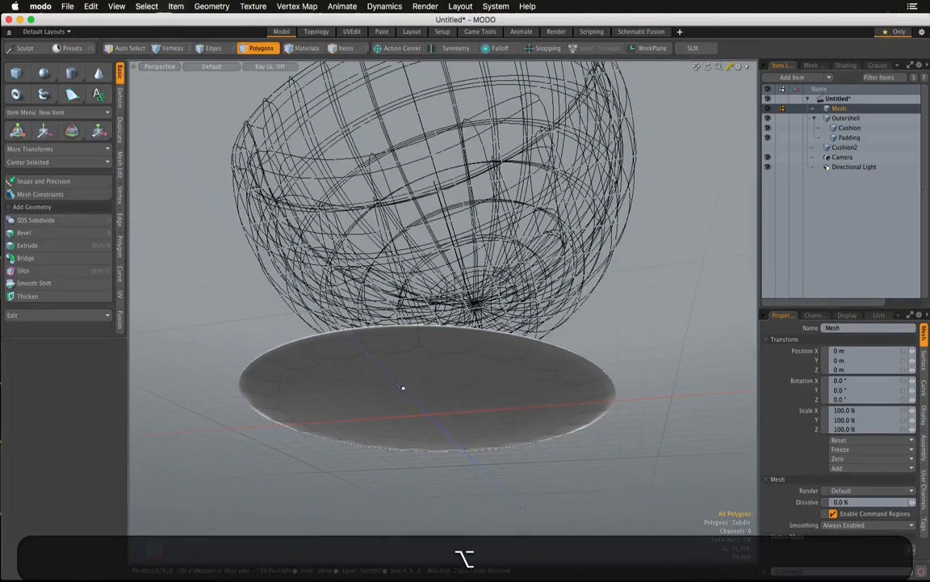
- Select the base's underside polygon and bevel it with an inset of about 3 mm to tighten the bottom edge
{"action": "double_click", "coordinate": [424, 398]}
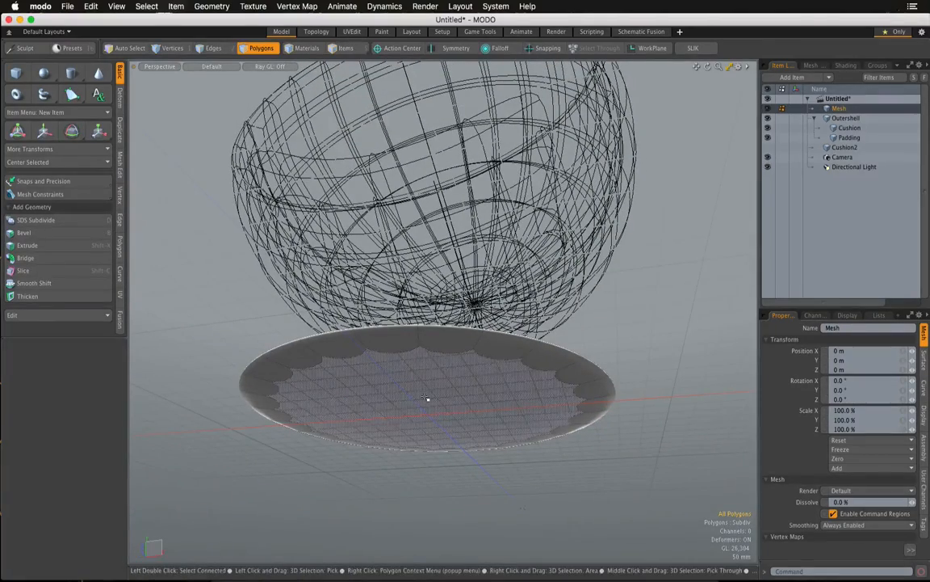
{"action": "left_click_drag", "start_coordinate": [454, 453], "coordinate": [409, 464], "text": "alt"}
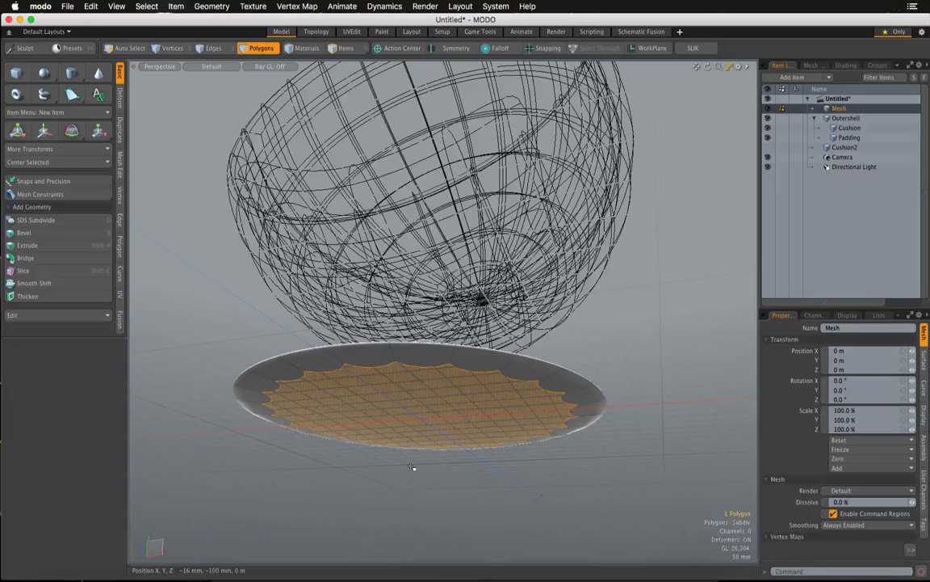
{"action": "key", "text": "b"}
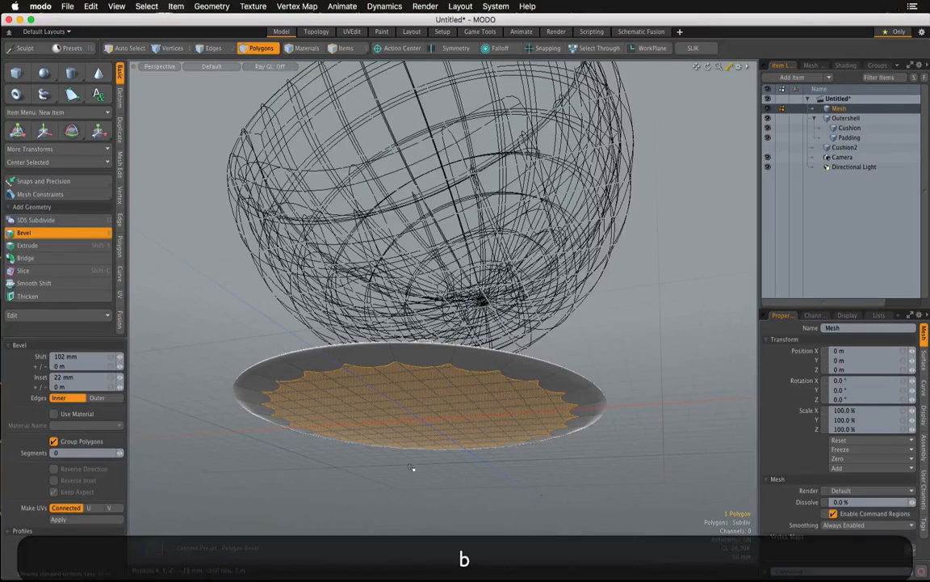
{"action": "left_click", "coordinate": [300, 487]}
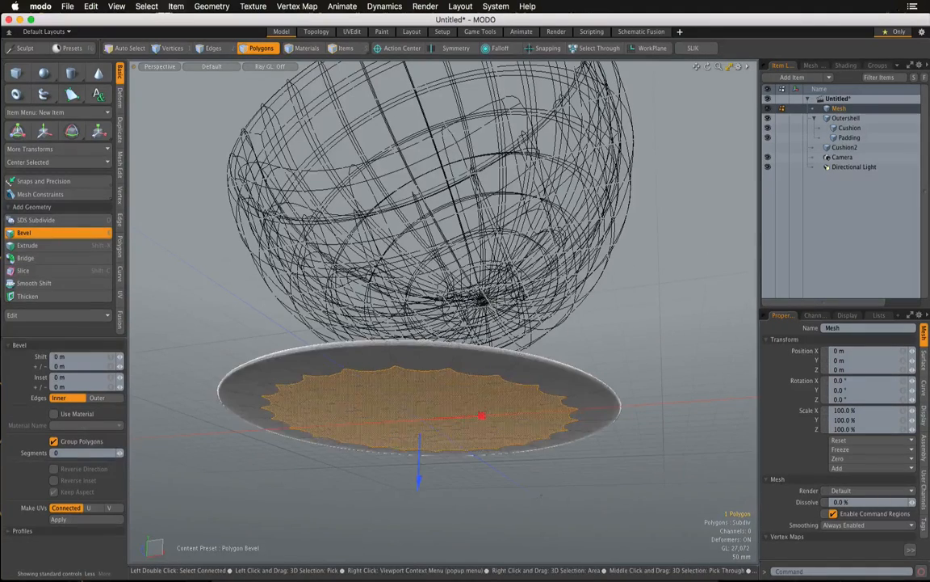
{"action": "left_click_drag", "start_coordinate": [301, 487], "coordinate": [391, 490], "text": "alt"}
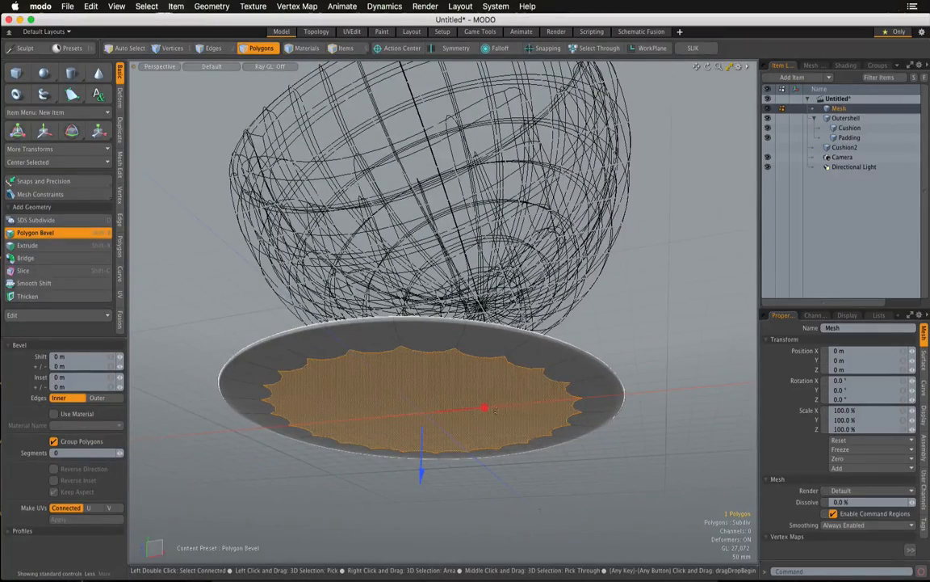
{"action": "left_click_drag", "start_coordinate": [485, 408], "coordinate": [380, 496]}
{"action": "left_click_drag", "start_coordinate": [296, 471], "coordinate": [239, 437], "text": "alt"}
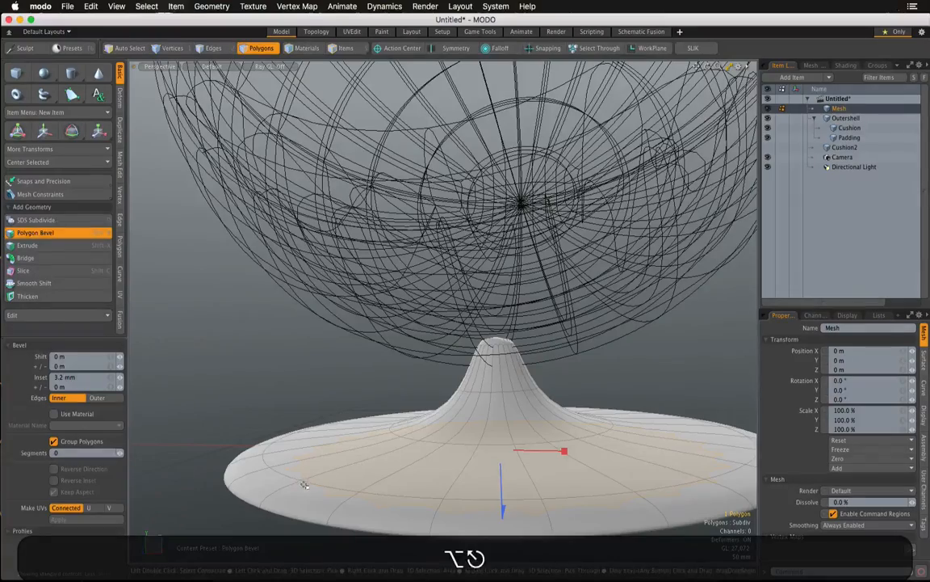
{"action": "key", "text": "space"}
- Select the polygon capping the stem and bevel it with no shift to sharpen the stem's upper rim
{"action": "left_click_drag", "start_coordinate": [305, 485], "coordinate": [462, 359], "text": "alt"}
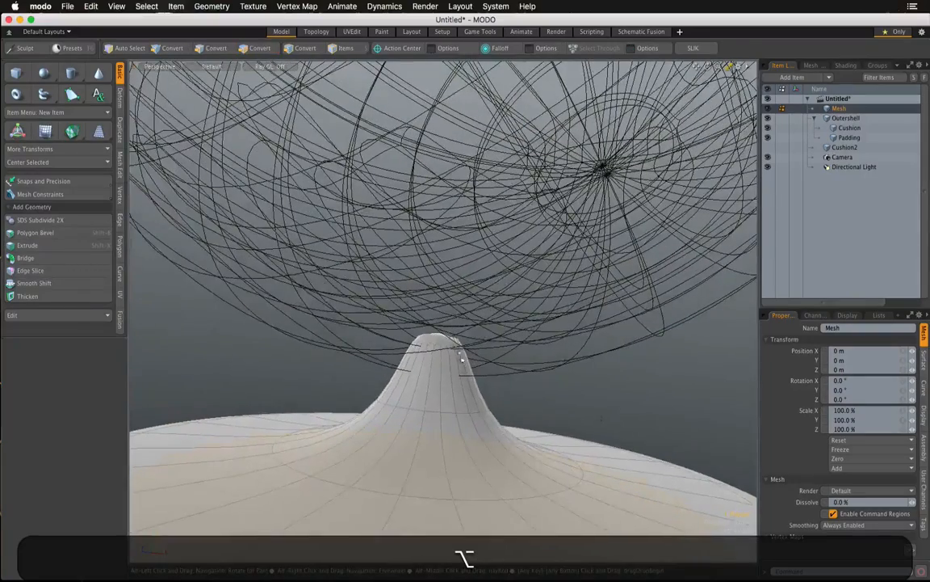
{"action": "left_click_drag", "start_coordinate": [525, 375], "coordinate": [465, 387], "text": "ctrl+alt"}
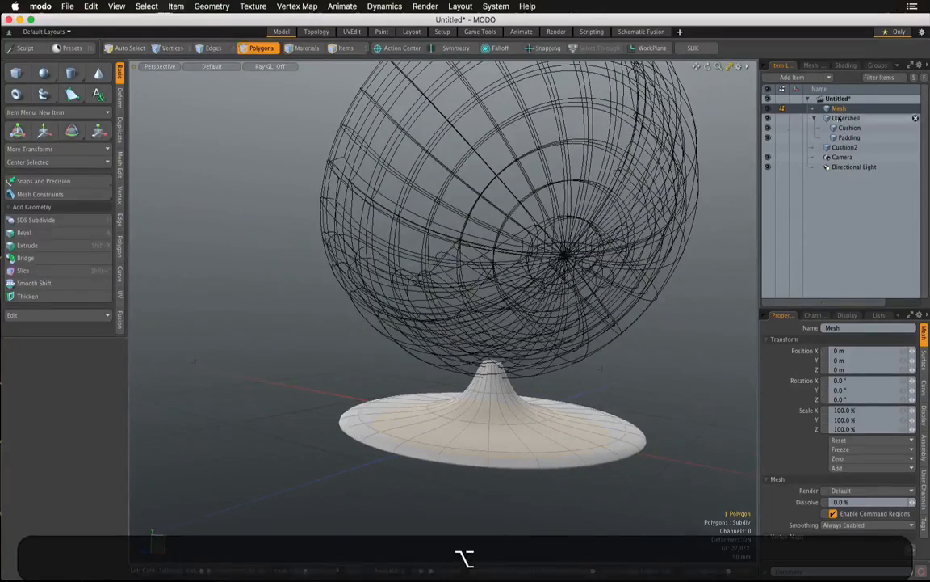
{"action": "left_click_drag", "start_coordinate": [486, 331], "coordinate": [494, 394], "text": "ctrl+alt"}
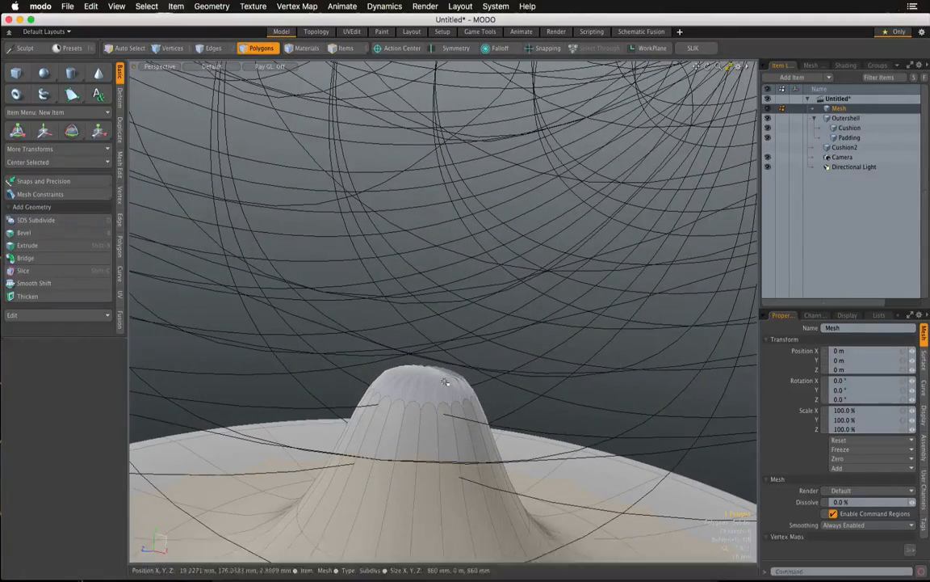
{"action": "left_click_drag", "start_coordinate": [437, 384], "coordinate": [421, 369], "text": "alt"}
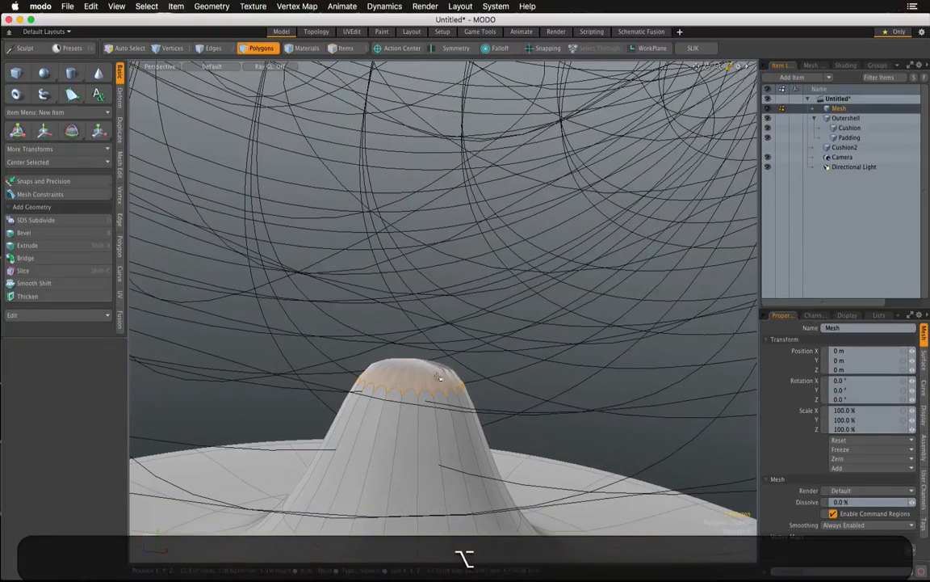
{"action": "key", "text": "b"}
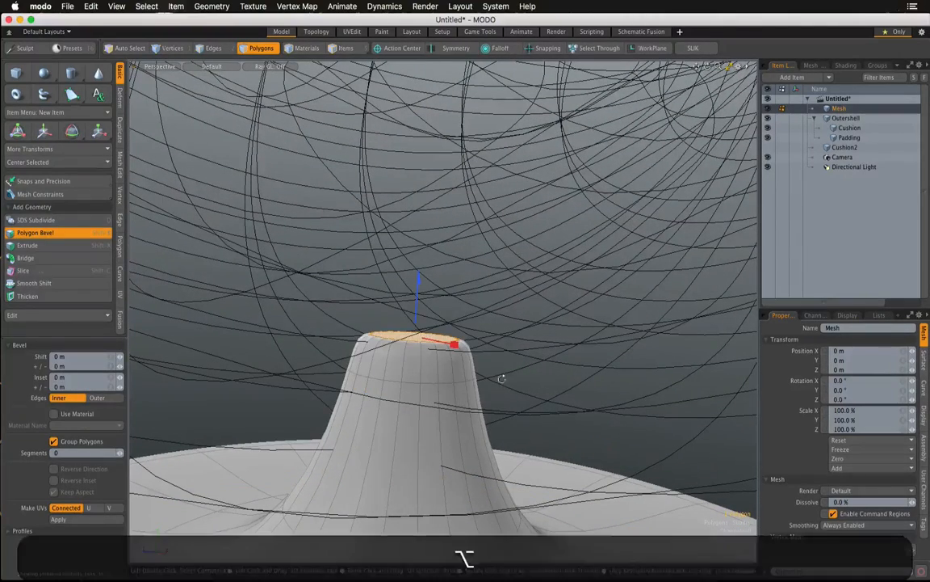
{"action": "left_click_drag", "start_coordinate": [499, 381], "coordinate": [501, 438], "text": "alt"}
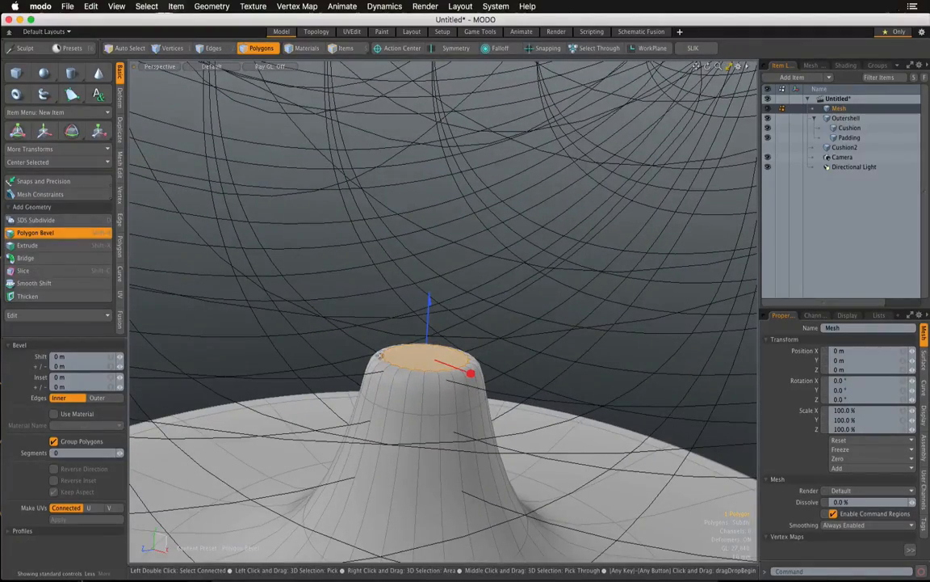
{"action": "key", "text": "Escape"}
{"action": "left_click_drag", "start_coordinate": [538, 387], "coordinate": [468, 429], "text": "ctrl+alt"}
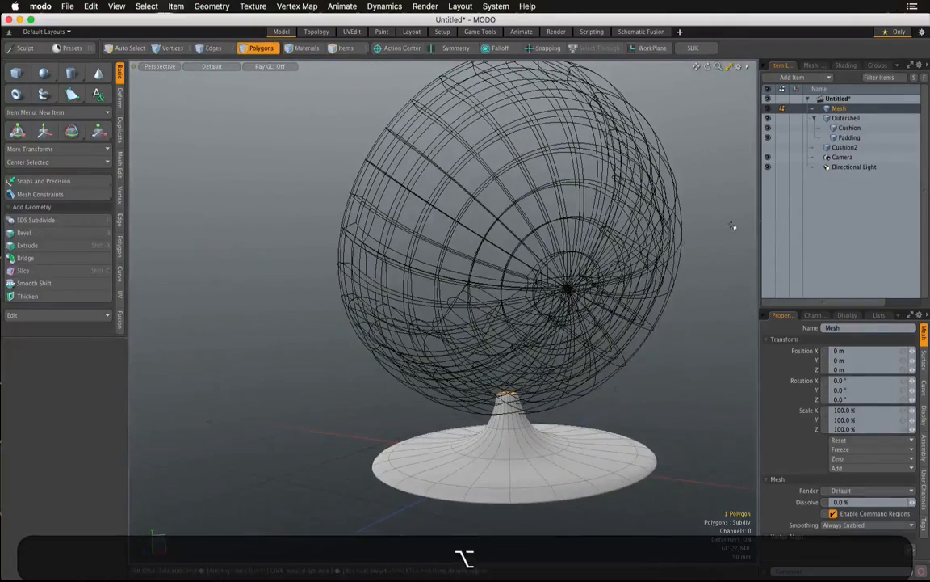
- Rename the pedestal base mesh item as Stand
{"action": "double_click", "coordinate": [843, 111]}
{"action": "type", "text": "S"}
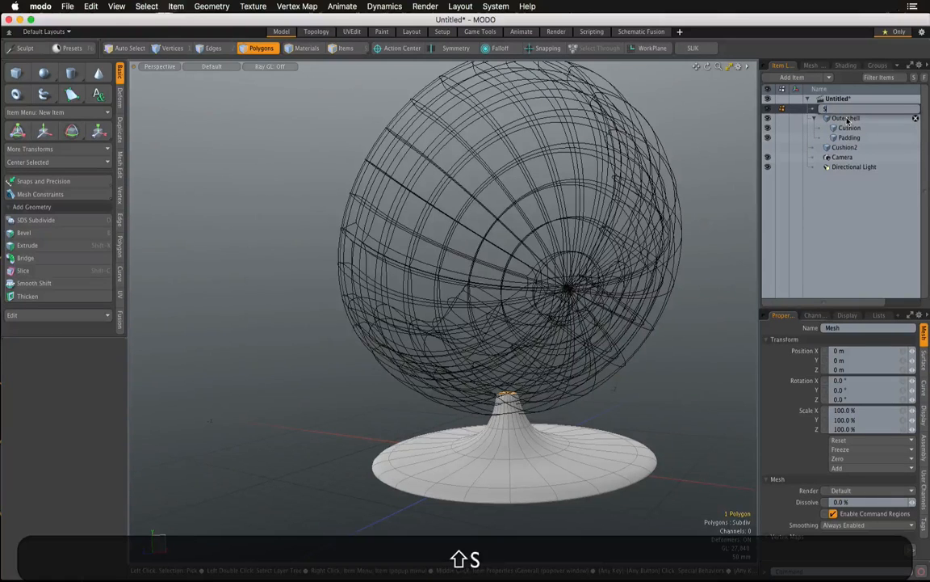
{"action": "type", "text": "tand"}
{"action": "key", "text": "Return"}
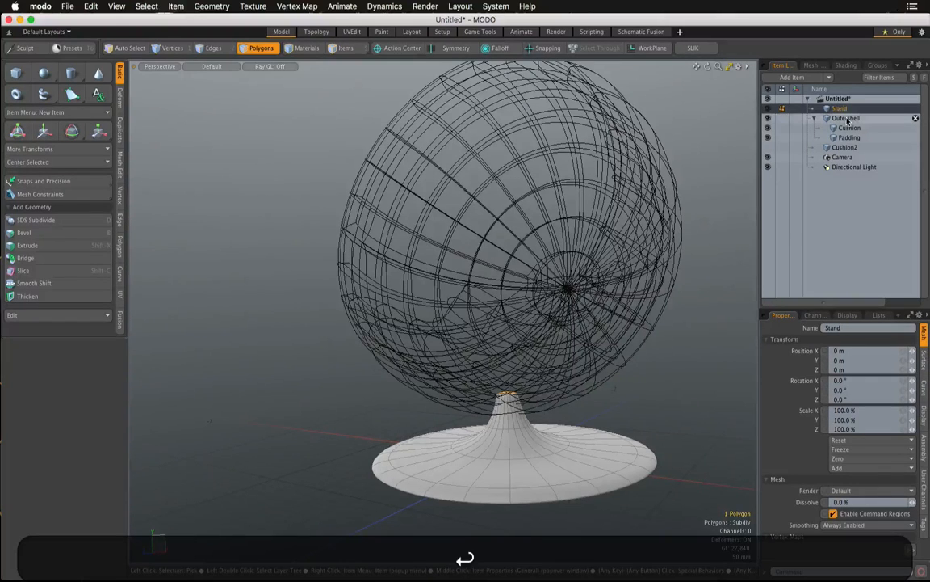
- Select the Stand, Outershell, Cushion and Padding items together and look over the assembled chair
{"action": "key", "text": "shift"}
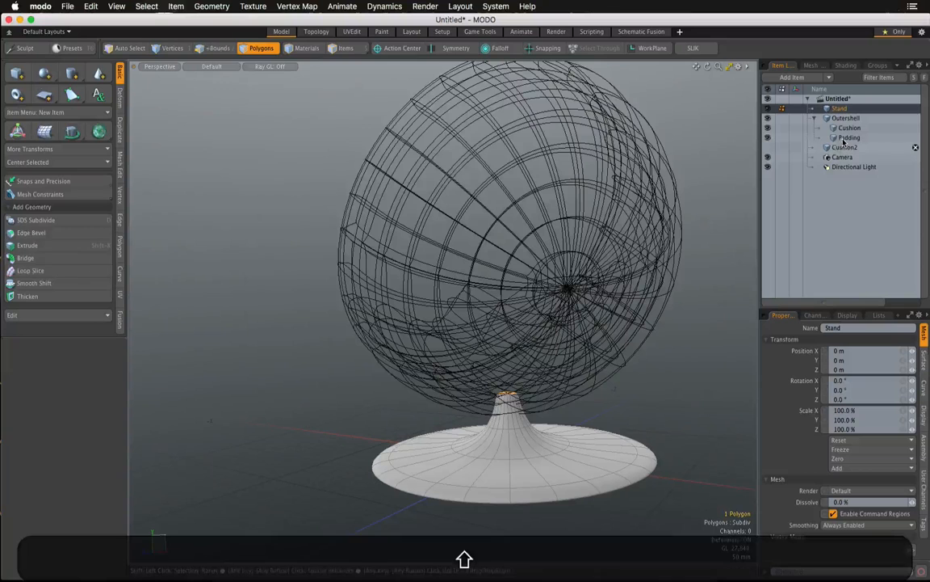
{"action": "left_click", "coordinate": [844, 139], "text": "shift"}
{"action": "left_click_drag", "start_coordinate": [430, 222], "coordinate": [482, 232], "text": "alt"}
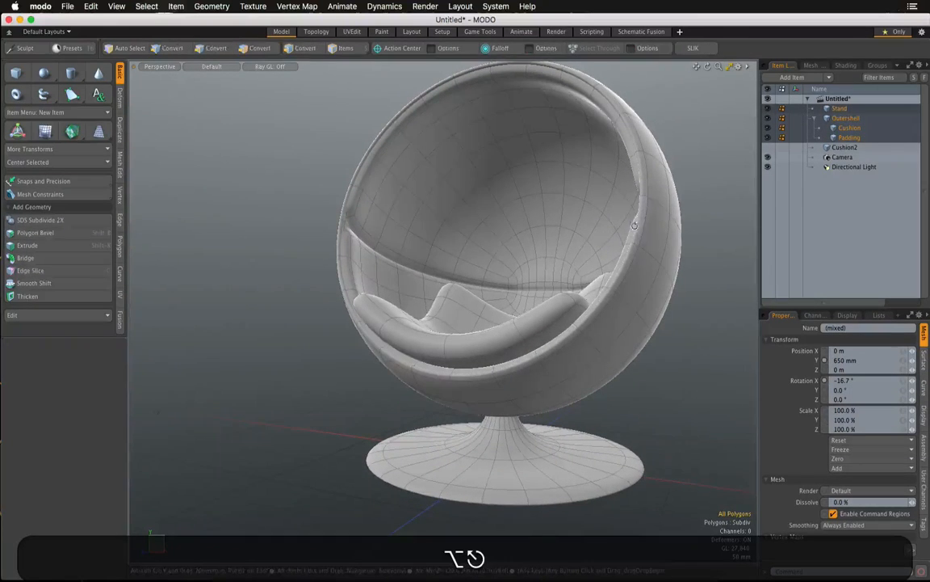
{"action": "left_click_drag", "start_coordinate": [607, 242], "coordinate": [592, 221], "text": "alt"}
{"action": "left_click_drag", "start_coordinate": [550, 258], "coordinate": [545, 246], "text": "alt"}
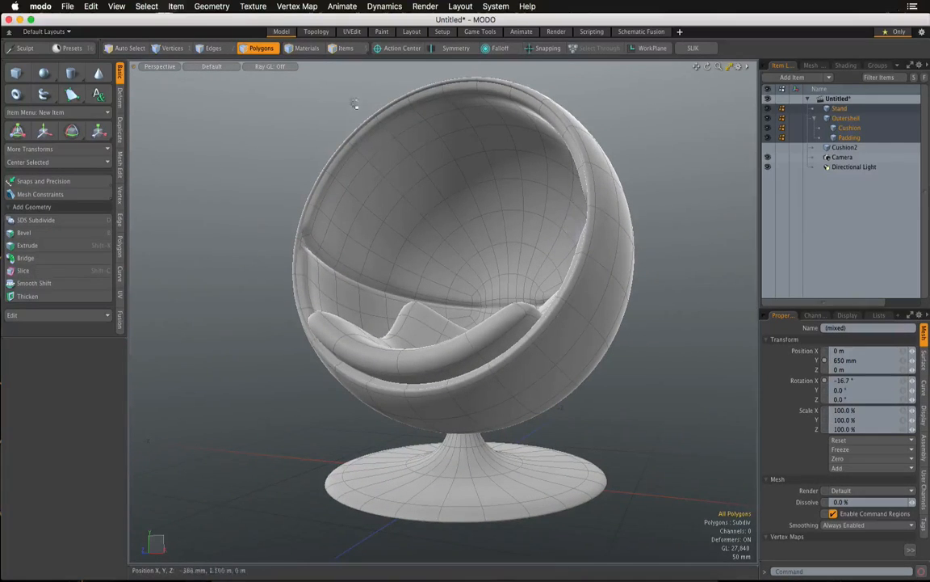
- Switch to item selection and assign the Outershell a new material named Outershell_mat with a white 255, 255, 255 colour
{"action": "left_click", "coordinate": [343, 49]}
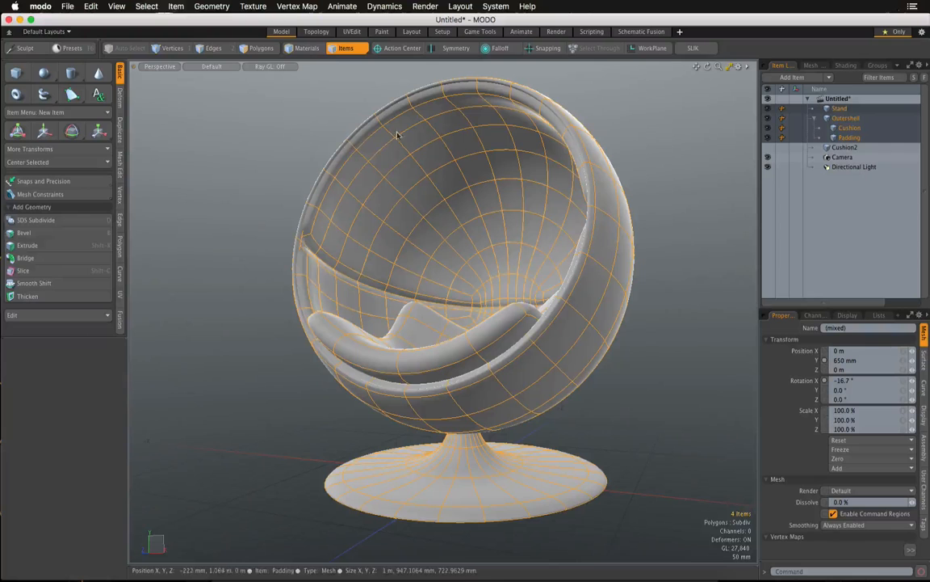
{"action": "left_click", "coordinate": [636, 226]}
{"action": "left_click", "coordinate": [630, 224]}
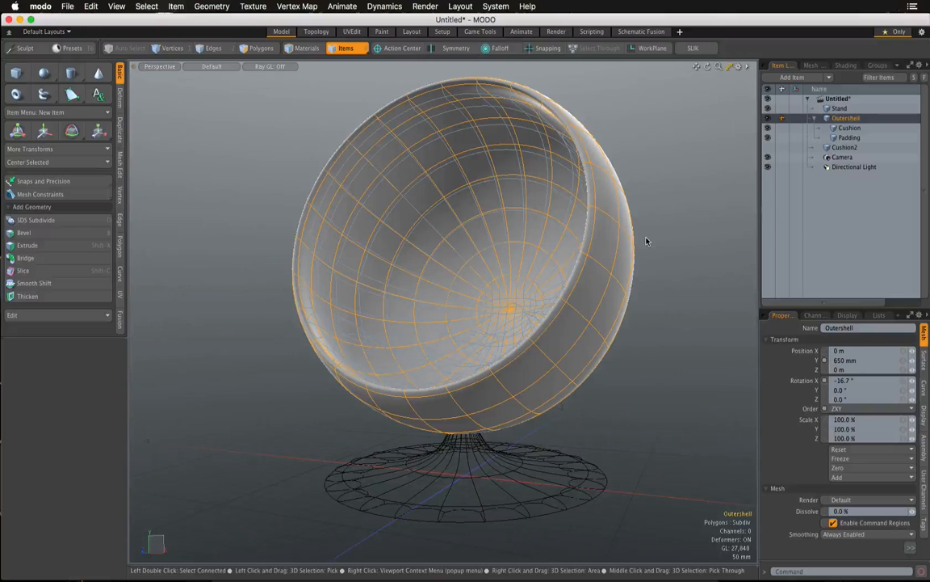
{"action": "key", "text": "m"}
{"action": "left_click_drag", "start_coordinate": [784, 248], "coordinate": [597, 277]}
{"action": "type", "text": "Outer"}
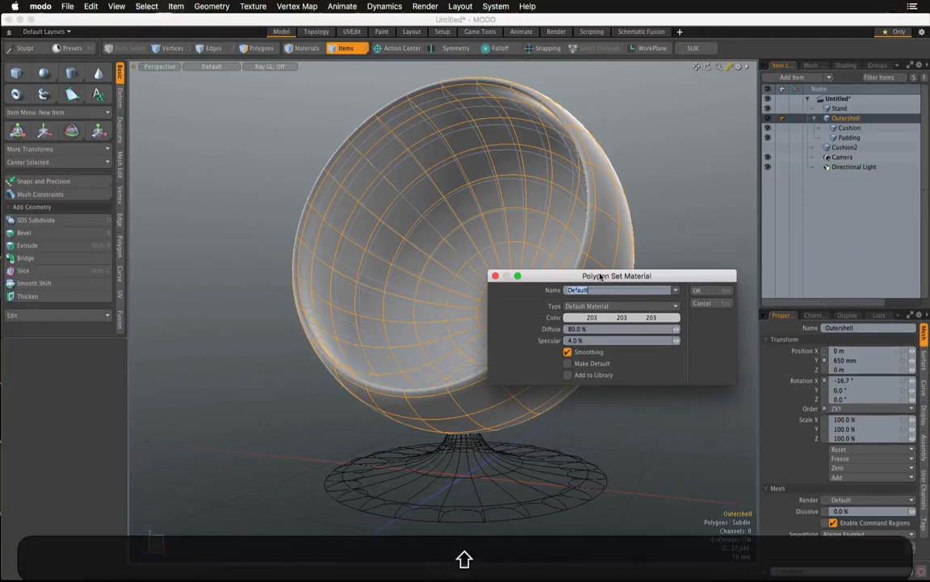
{"action": "type", "text": "she"}
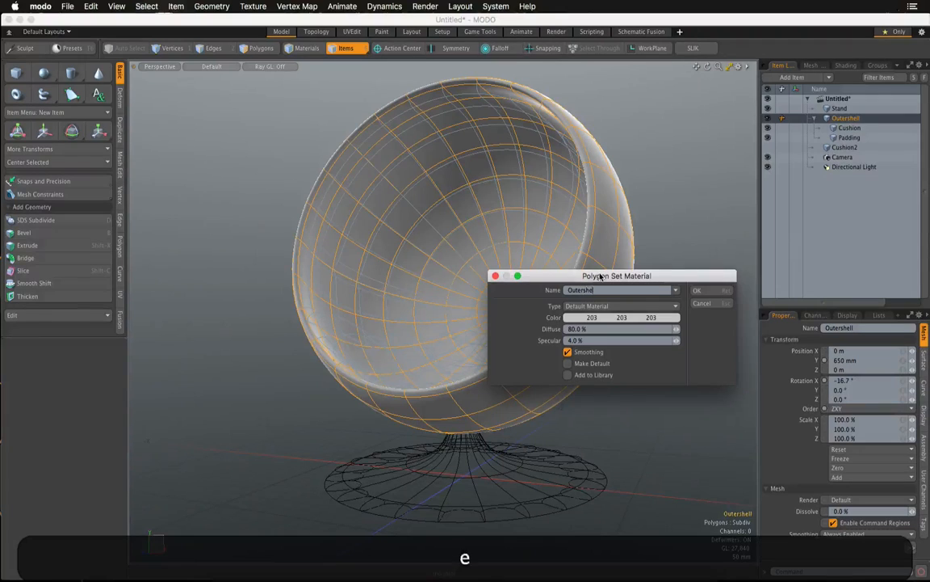
{"action": "type", "text": "ll_mat"}
{"action": "key", "text": "shift"}
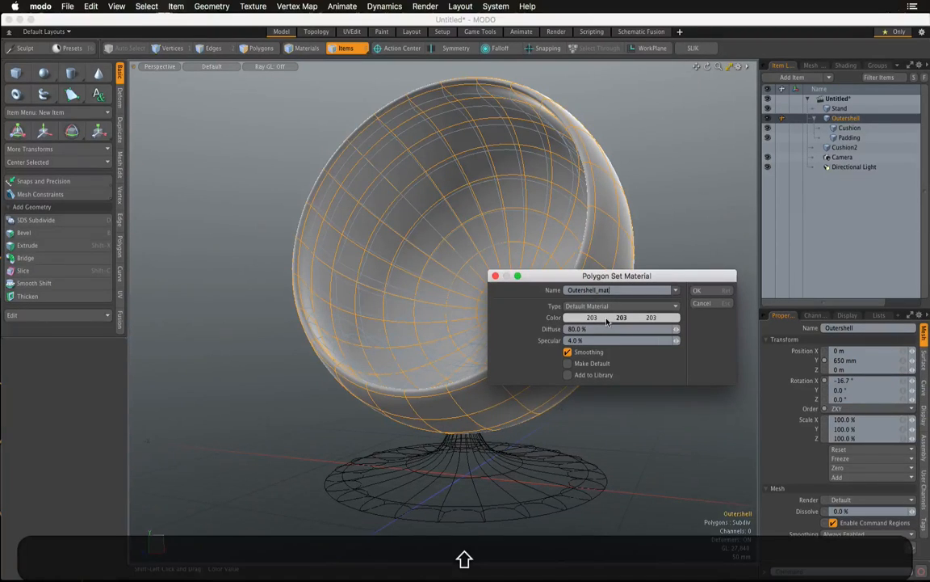
{"action": "left_click_drag", "start_coordinate": [607, 321], "coordinate": [654, 322], "text": "shift"}
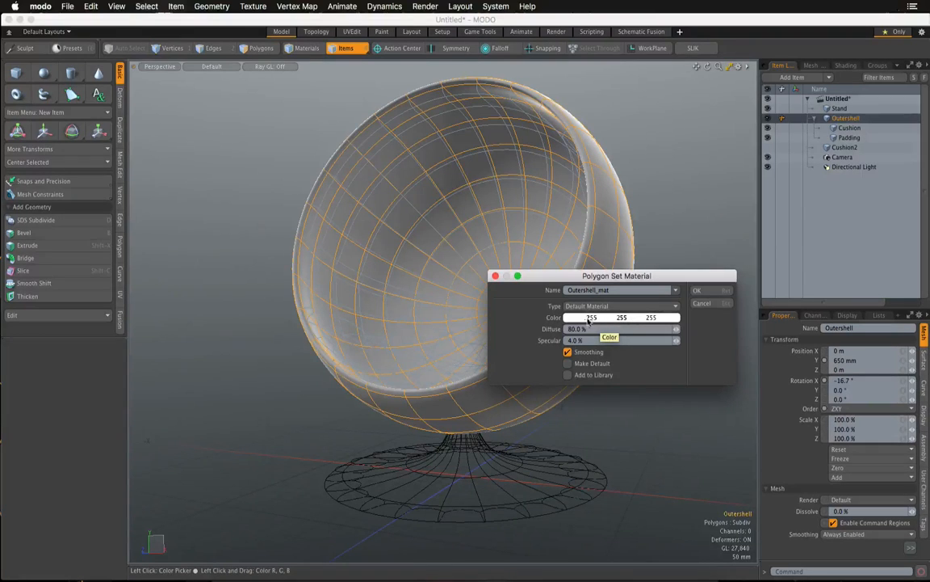
{"action": "left_click", "coordinate": [697, 291]}
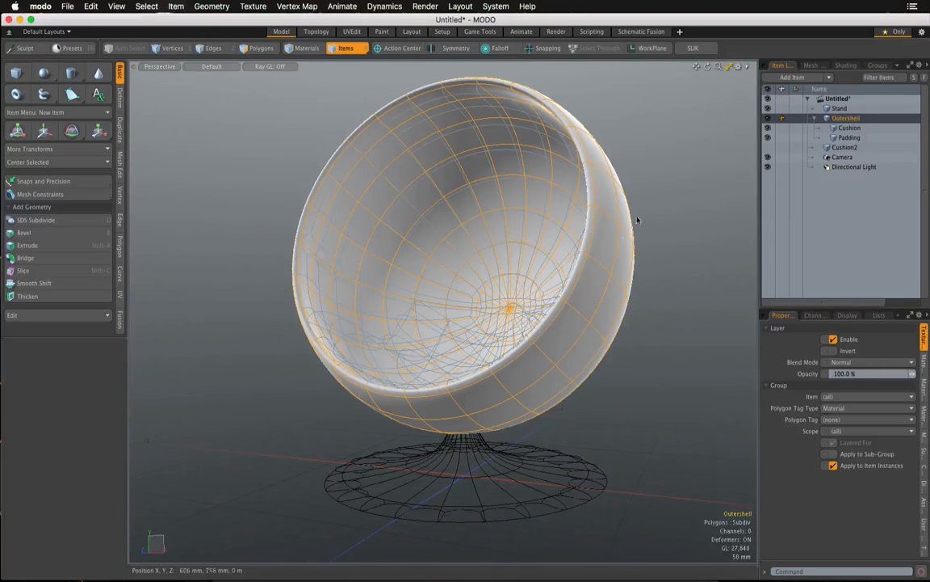
- Assign the existing Outershell_mat material to the Stand and compare its look with the Outershell
{"action": "left_click", "coordinate": [537, 456]}
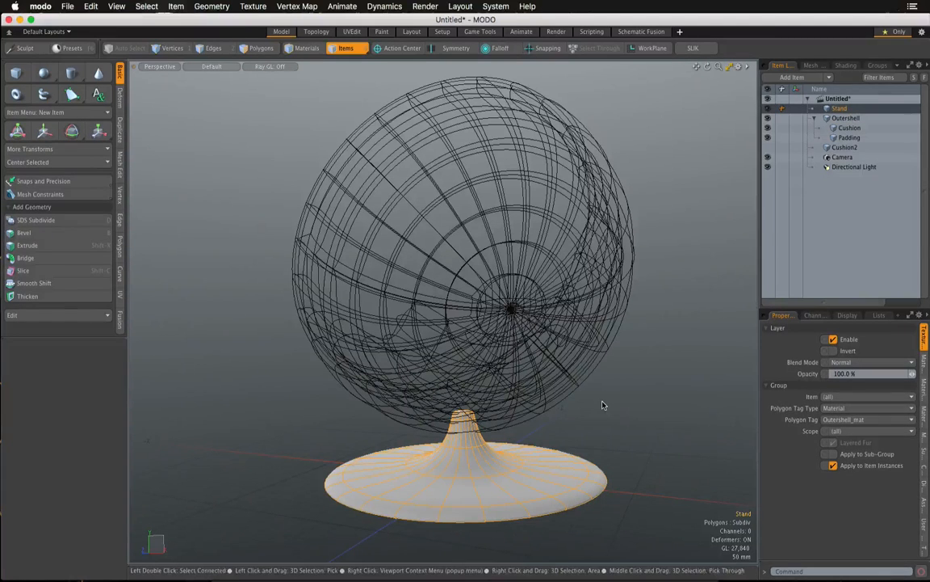
{"action": "key", "text": "m"}
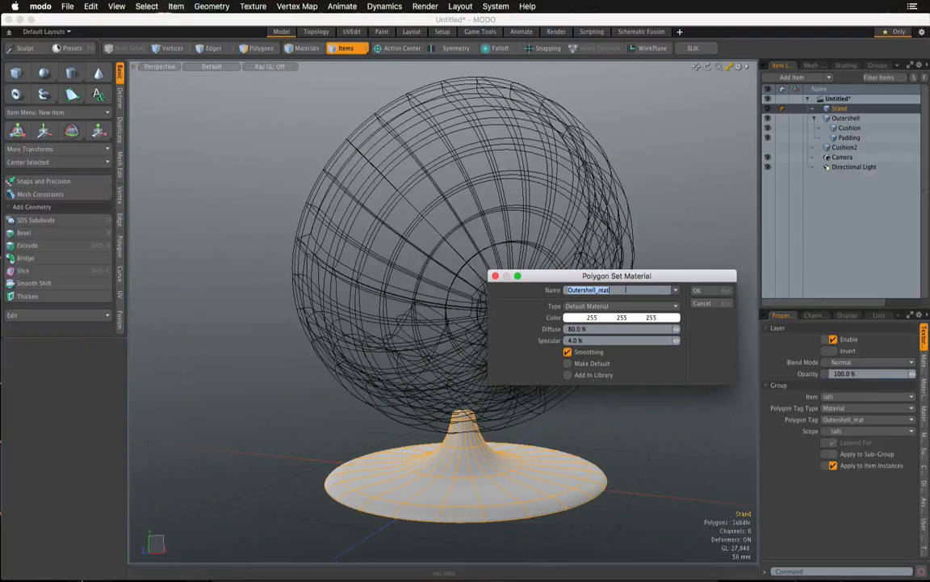
{"action": "left_click", "coordinate": [703, 292]}
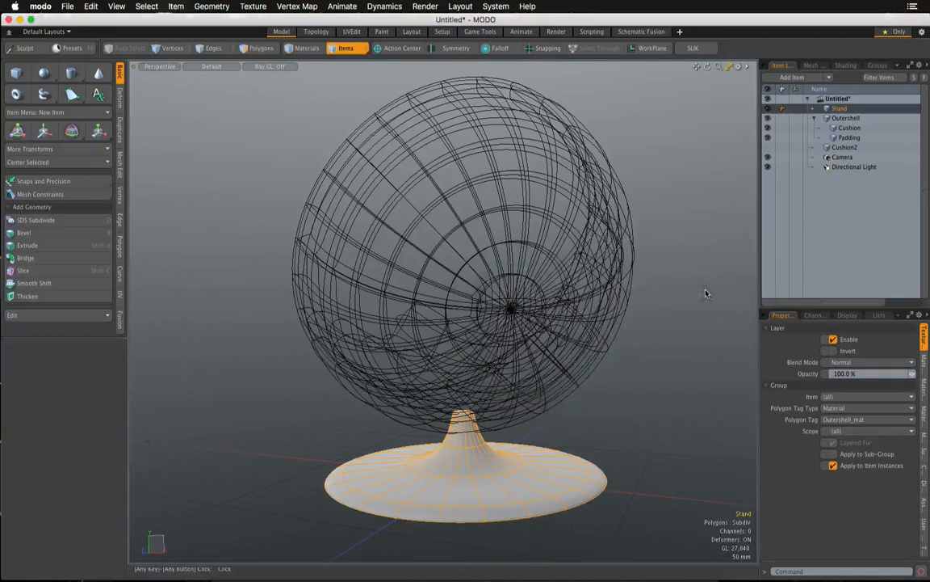
{"action": "left_click", "coordinate": [591, 362]}
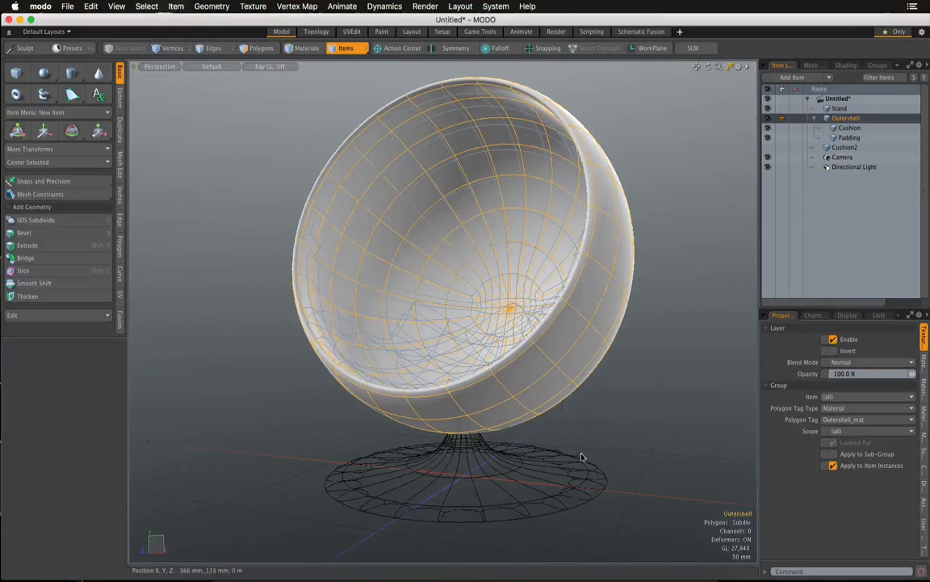
{"action": "left_click", "coordinate": [574, 468]}
{"action": "left_click", "coordinate": [574, 468]}
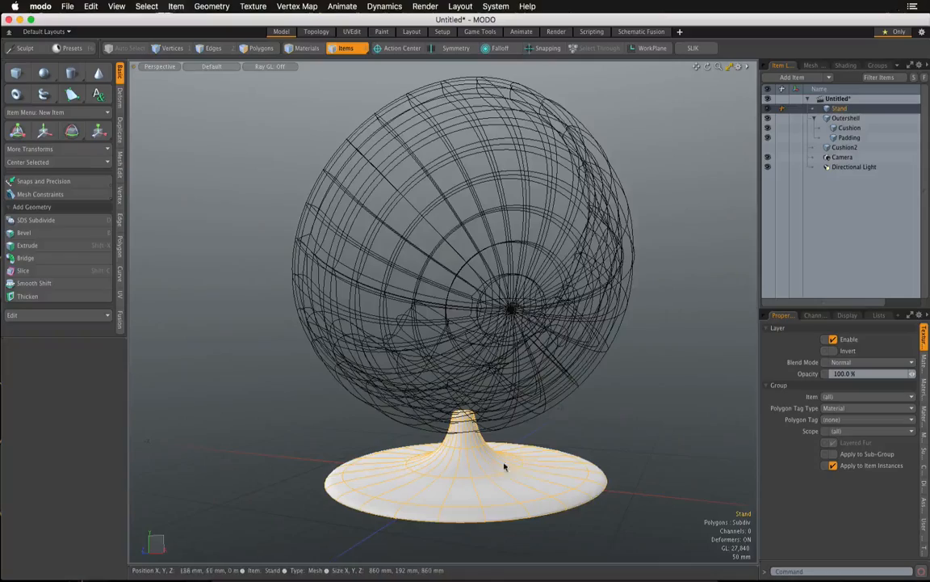
{"action": "left_click_drag", "start_coordinate": [593, 411], "coordinate": [545, 434], "text": "alt"}
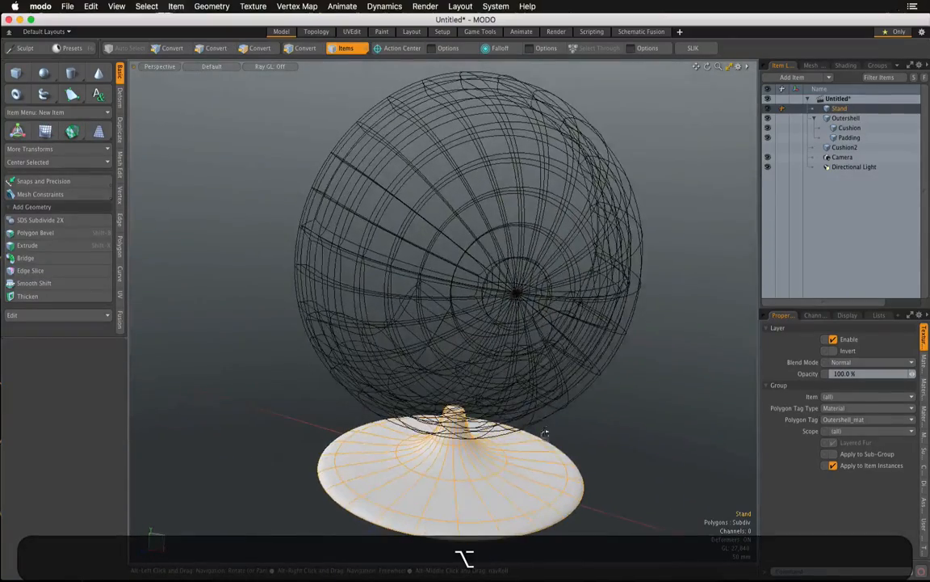
- Assign the Padding item a new material named paddin_mat with a bright red 255, 14, 0 colour
{"action": "left_click", "coordinate": [856, 138]}
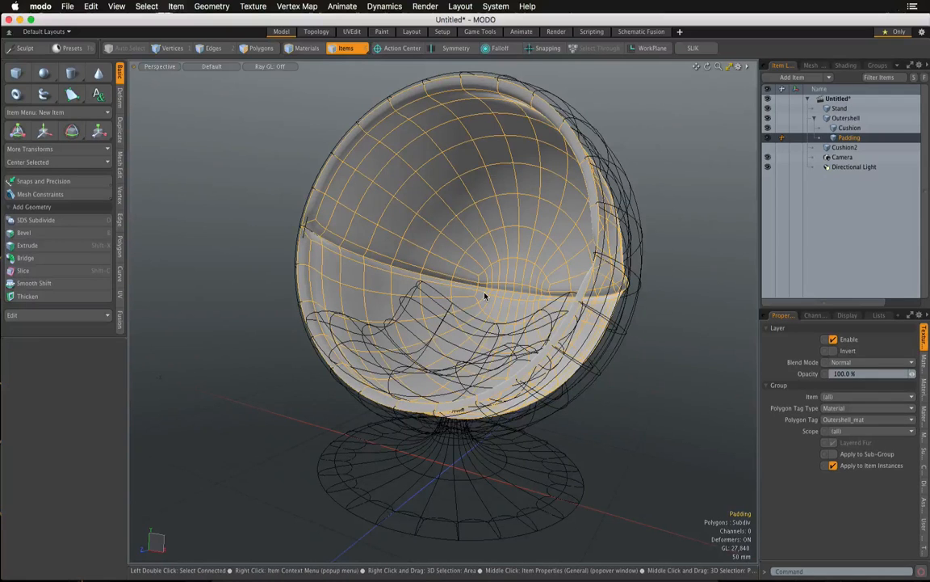
{"action": "key", "text": "m"}
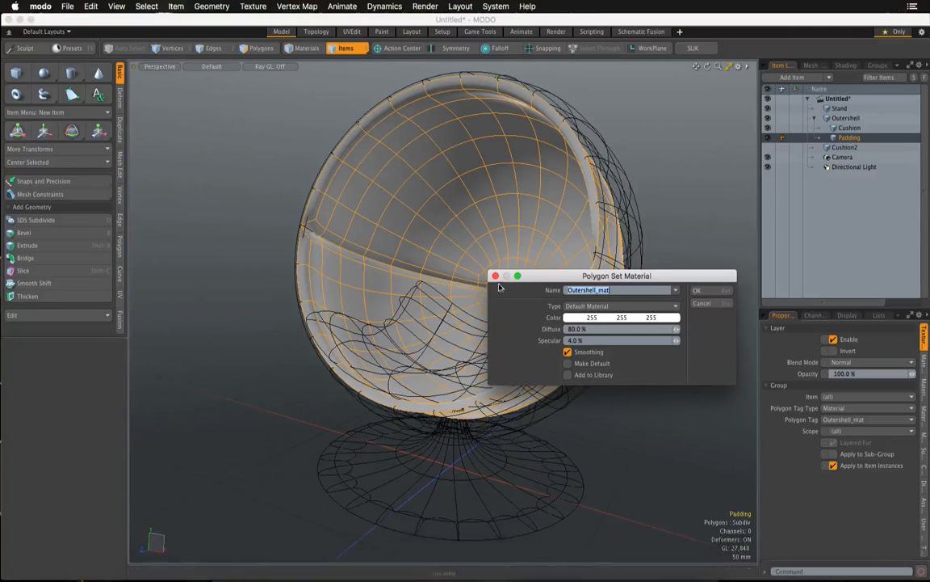
{"action": "left_click", "coordinate": [598, 290]}
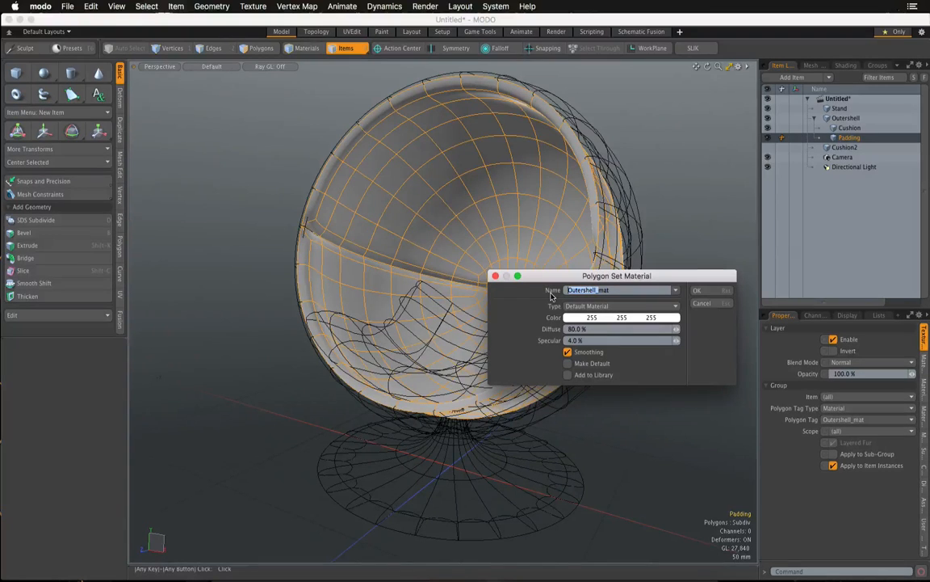
{"action": "type", "text": "pa"}
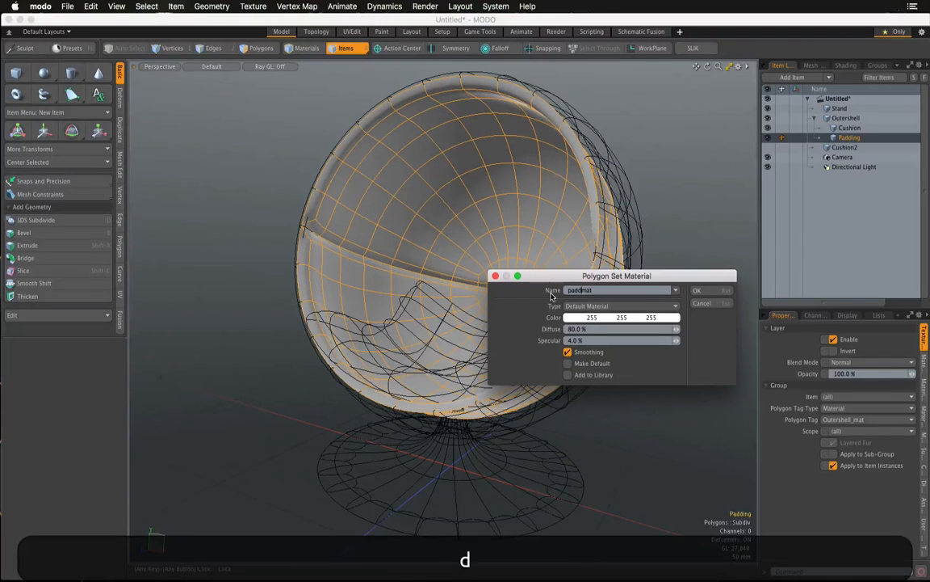
{"action": "type", "text": "ddin_"}
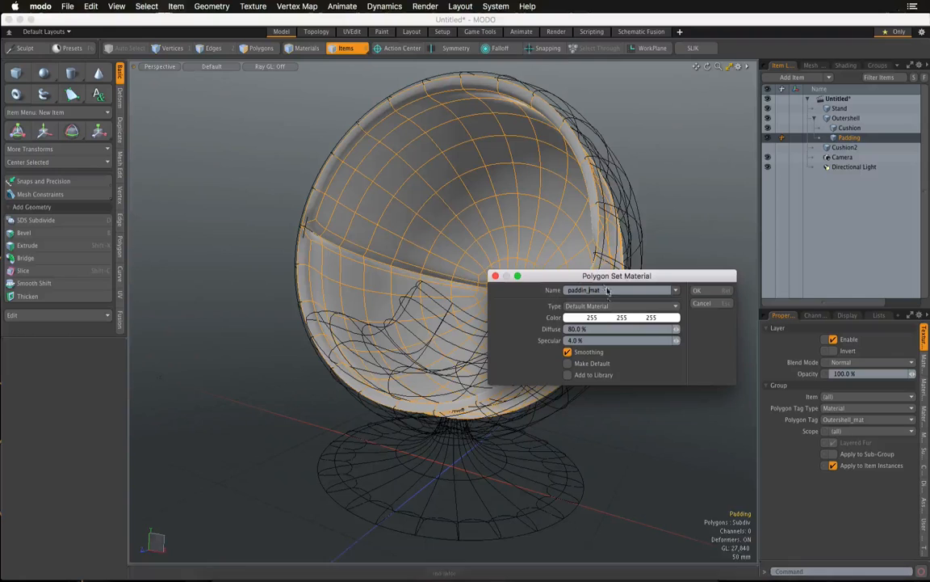
{"action": "left_click", "coordinate": [623, 316]}
{"action": "left_click_drag", "start_coordinate": [602, 400], "coordinate": [635, 385]}
{"action": "left_click", "coordinate": [626, 482]}
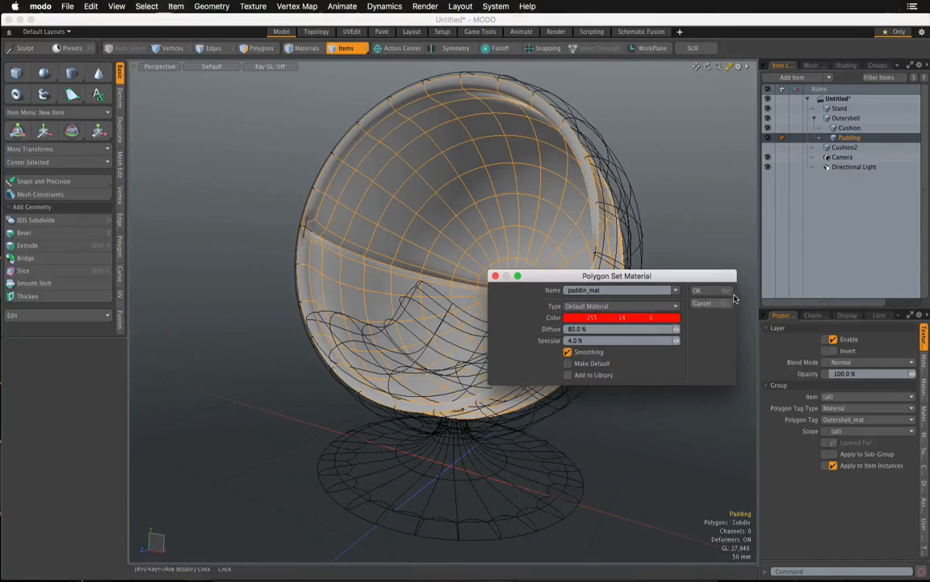
{"action": "left_click", "coordinate": [699, 290]}
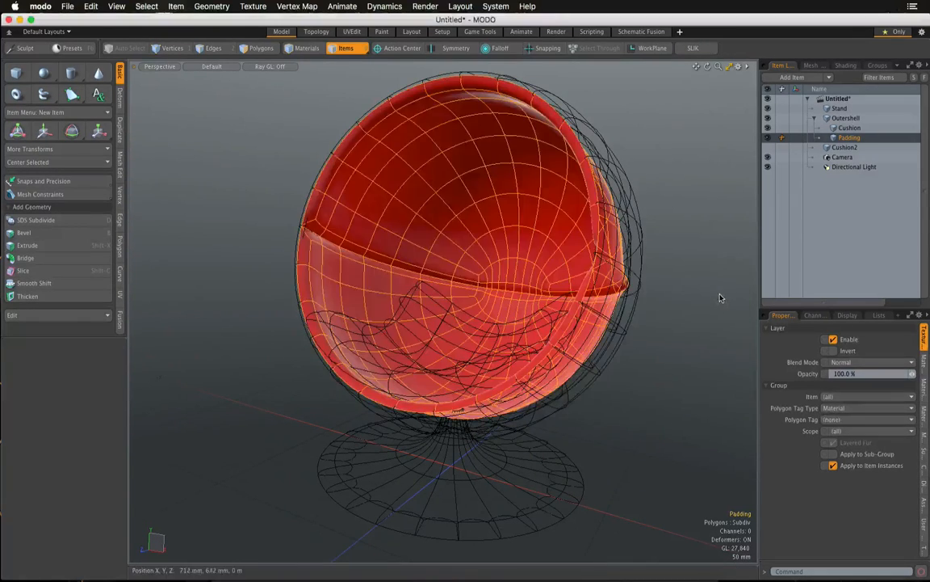
- Assign the seat Cushion a new material named cushion_mat with a pale cream colour
{"action": "left_click", "coordinate": [461, 348]}
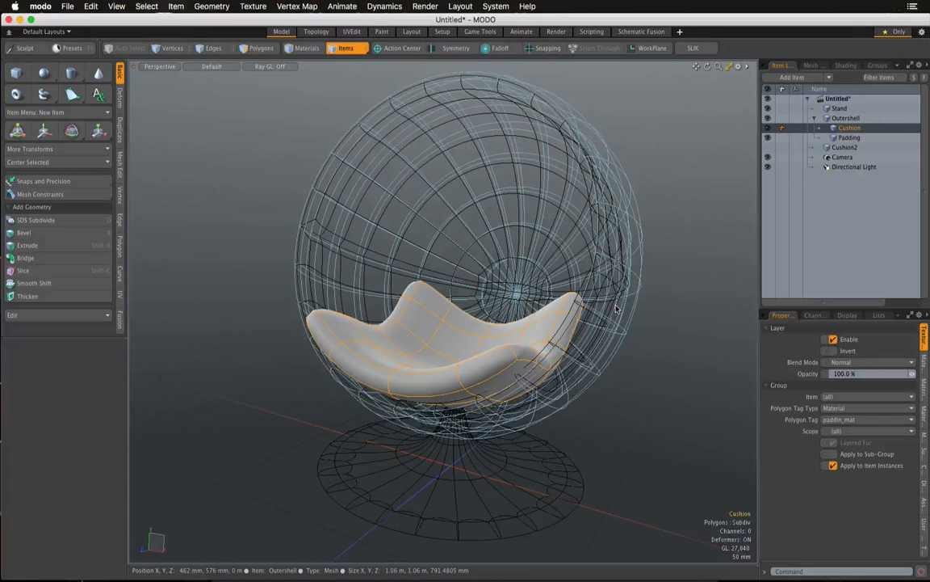
{"action": "key", "text": "m"}
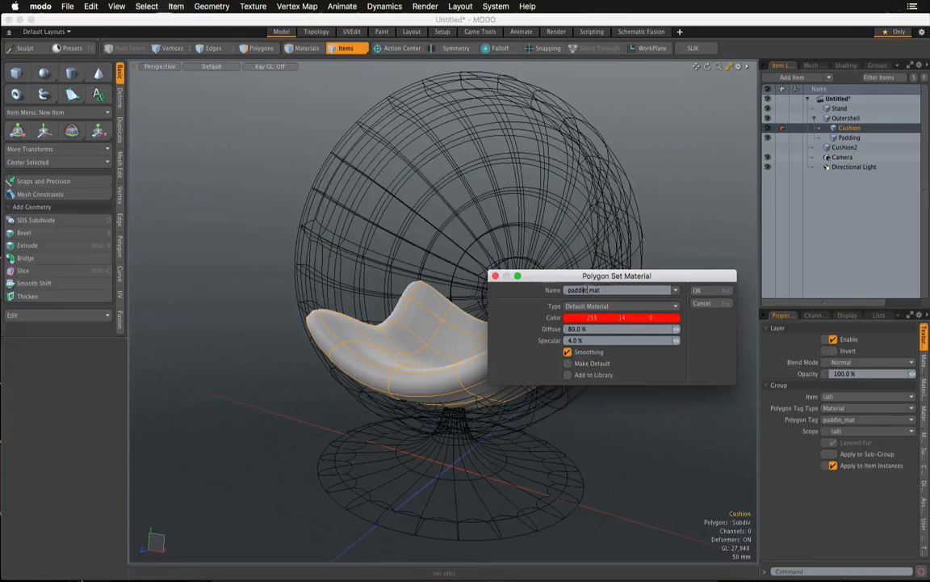
{"action": "type", "text": "c"}
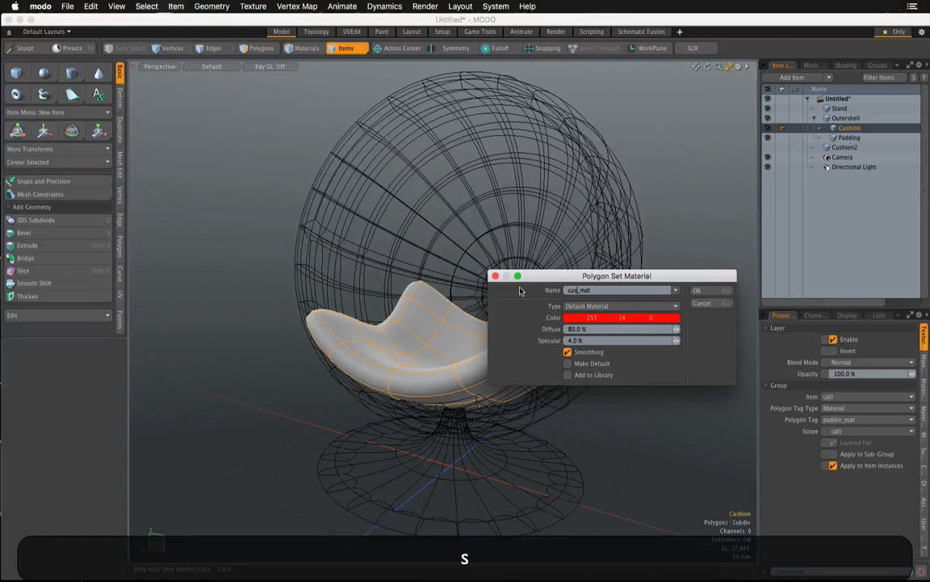
{"action": "type", "text": "ushion"}
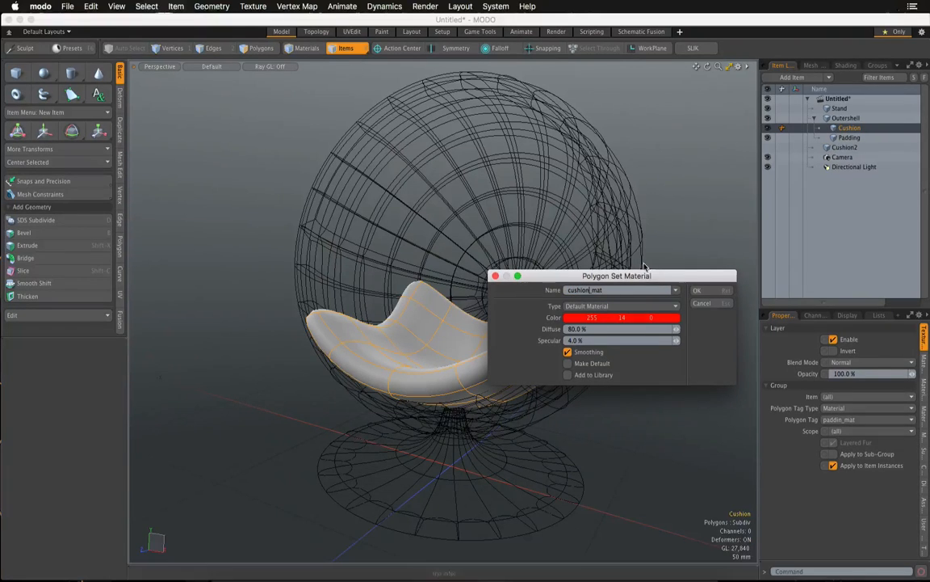
{"action": "left_click", "coordinate": [614, 318]}
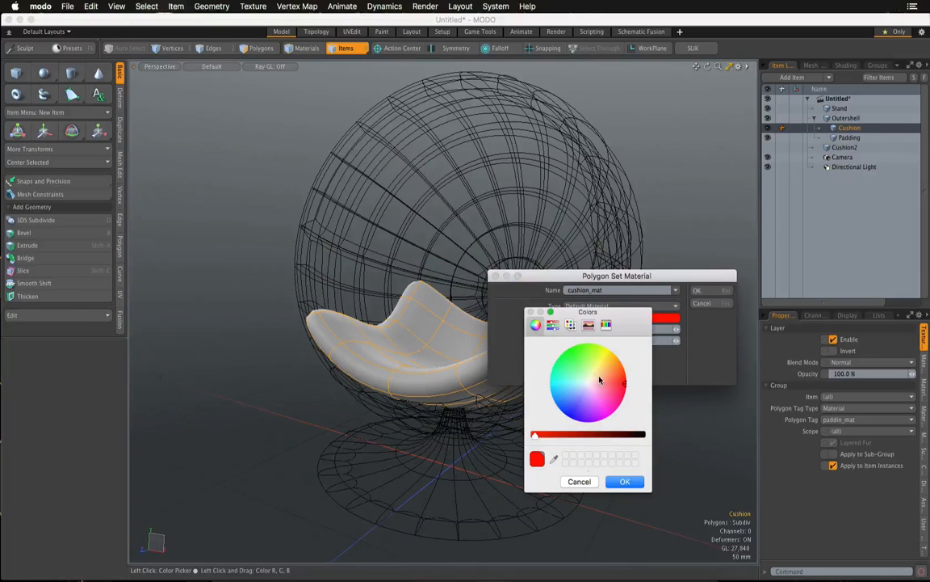
{"action": "left_click", "coordinate": [598, 378]}
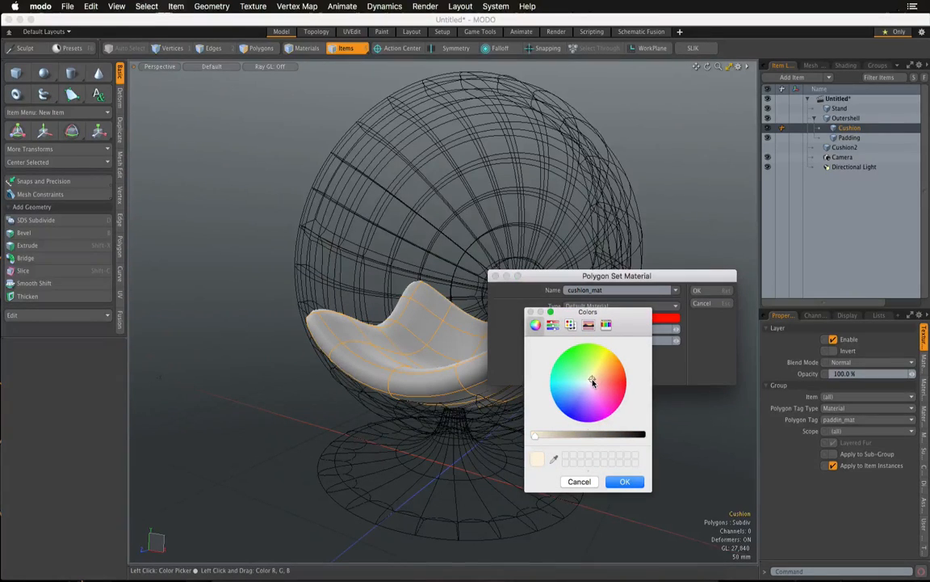
{"action": "left_click", "coordinate": [644, 480]}
{"action": "left_click", "coordinate": [696, 290]}
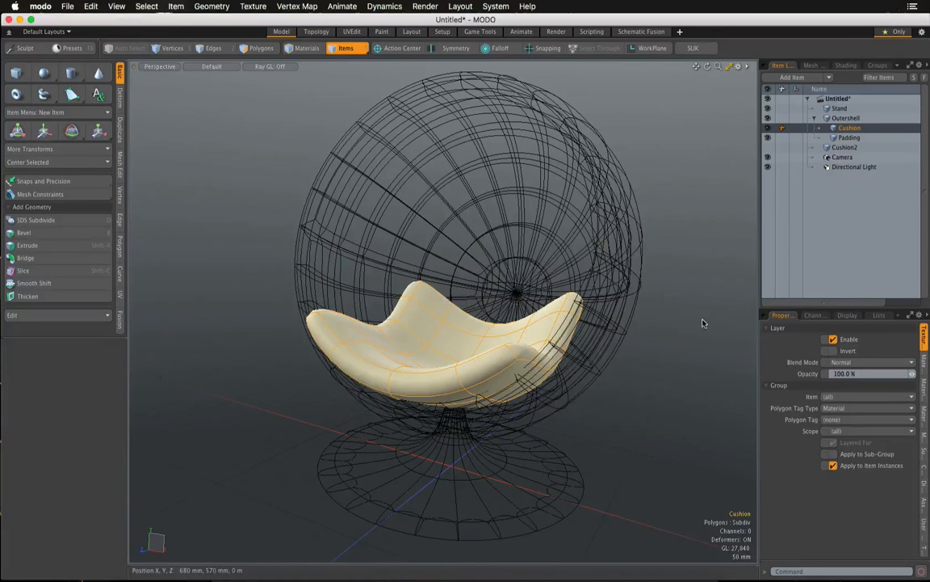
- Clear the item selection, frame the whole chair and open the render preview
{"action": "left_click", "coordinate": [691, 335]}
{"action": "left_click_drag", "start_coordinate": [685, 338], "coordinate": [661, 309], "text": "alt"}
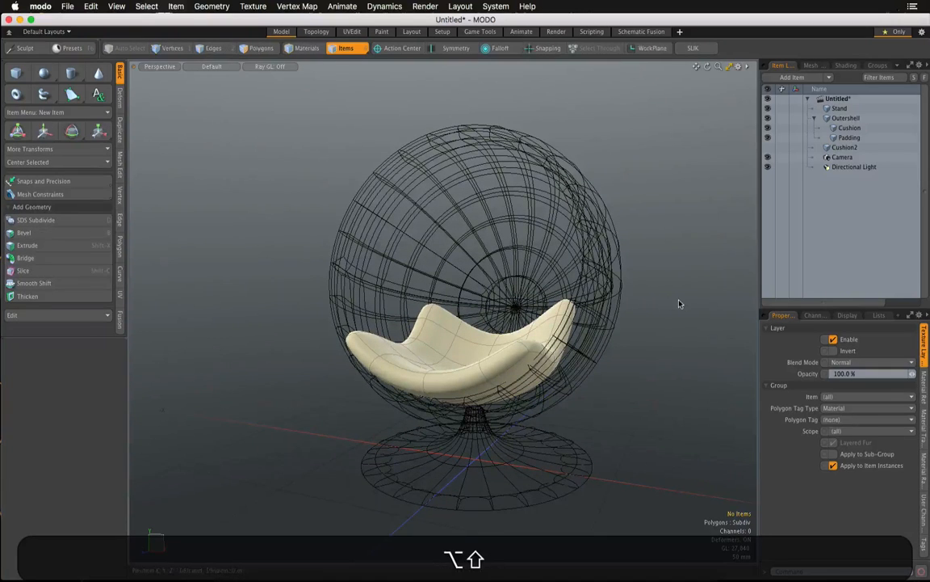
{"action": "left_click", "coordinate": [426, 6]}
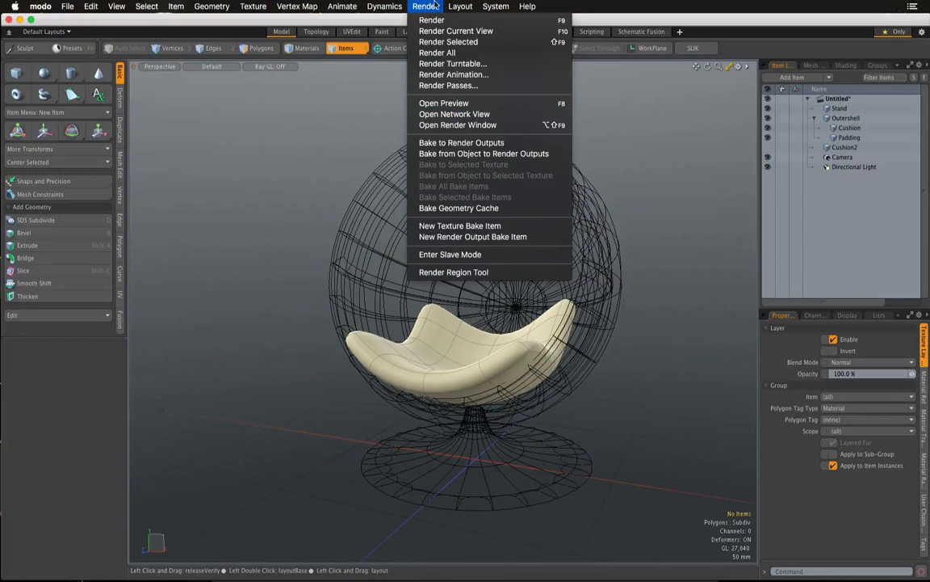
{"action": "left_click", "coordinate": [440, 103]}
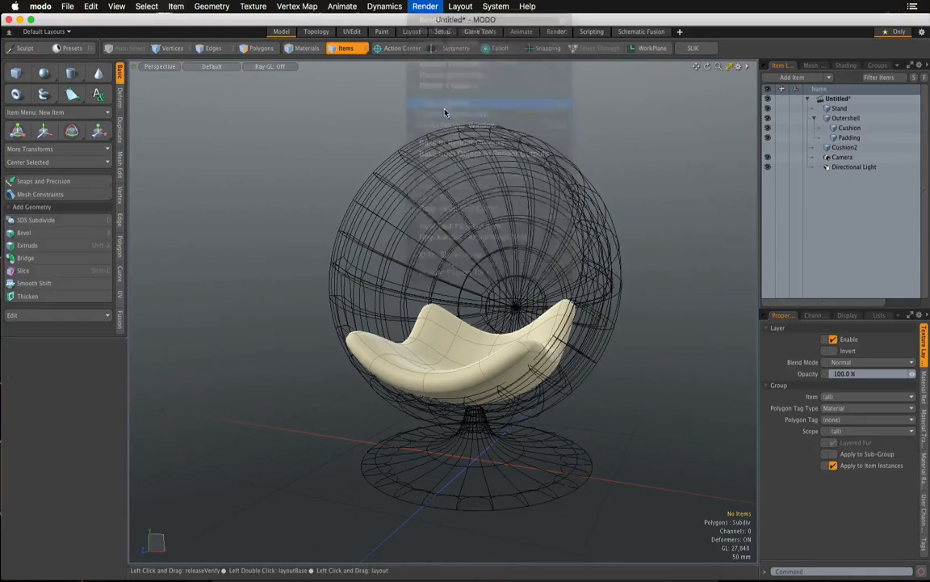
- Open the render preview, enlarge its window and reframe its camera so the whole chair is seen from a slight angle
{"action": "left_click", "coordinate": [456, 279]}
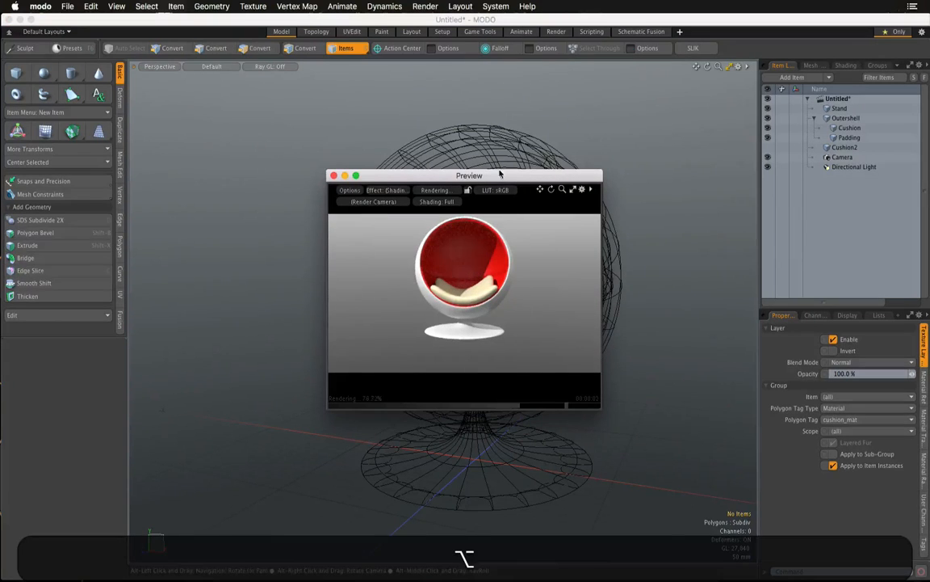
{"action": "left_click_drag", "start_coordinate": [494, 175], "coordinate": [403, 159], "text": "alt"}
{"action": "mouse_move", "coordinate": [463, 266]}
{"action": "left_mouse_down", "text": "alt"}
{"action": "mouse_move", "coordinate": [430, 288]}
{"action": "mouse_move", "coordinate": [467, 280]}
{"action": "left_mouse_up", "text": "alt"}
{"action": "left_click_drag", "start_coordinate": [433, 244], "coordinate": [437, 264], "text": "alt+shift"}
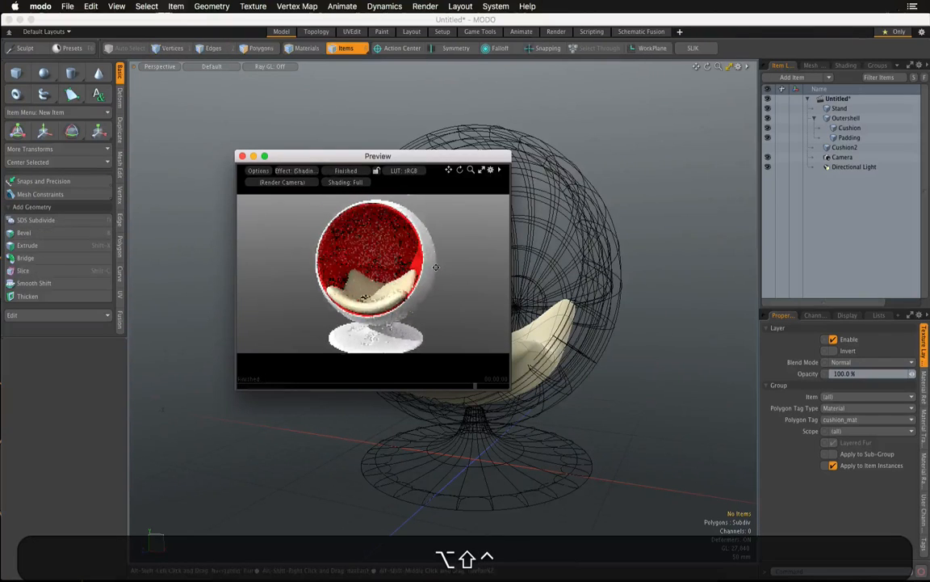
{"action": "left_click_drag", "start_coordinate": [510, 389], "coordinate": [644, 480]}
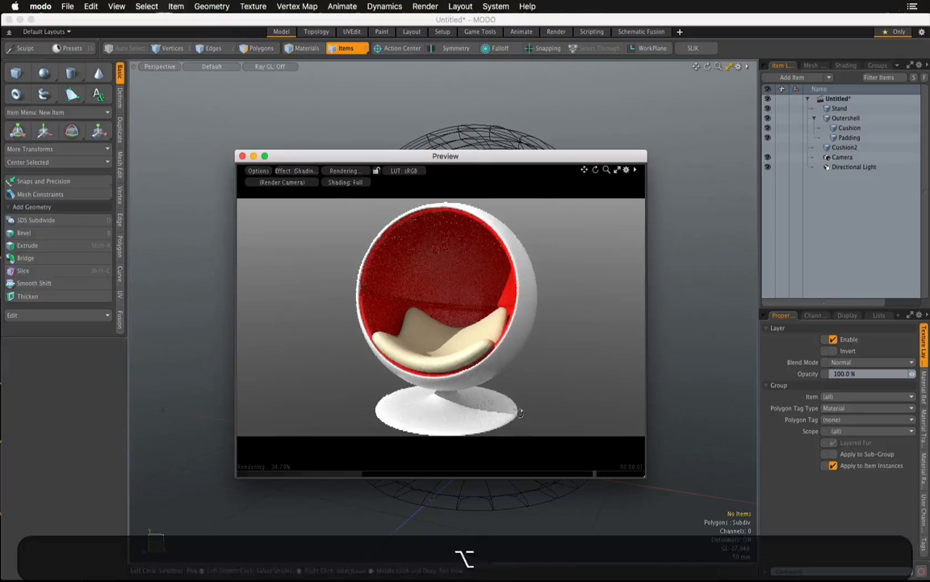
{"action": "left_click_drag", "start_coordinate": [517, 399], "coordinate": [518, 391], "text": "alt+shift"}
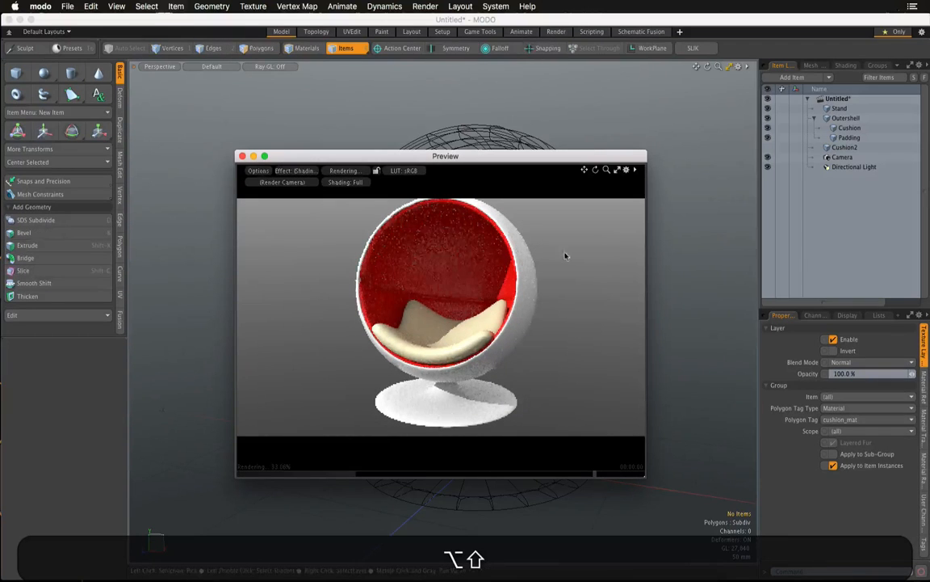
{"action": "left_click_drag", "start_coordinate": [535, 342], "coordinate": [527, 346], "text": "ctrl+alt"}
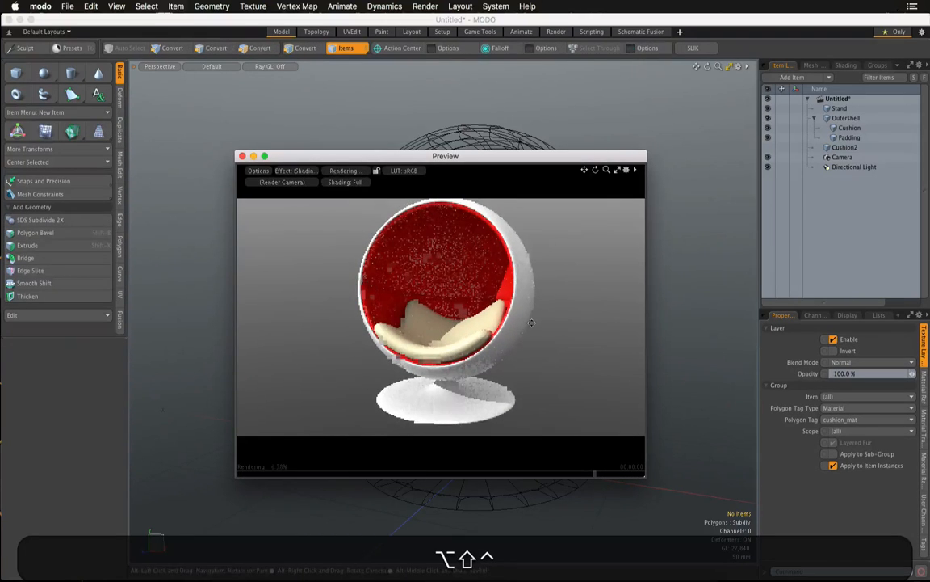
{"action": "left_click_drag", "start_coordinate": [539, 310], "coordinate": [517, 342], "text": "alt+shift"}
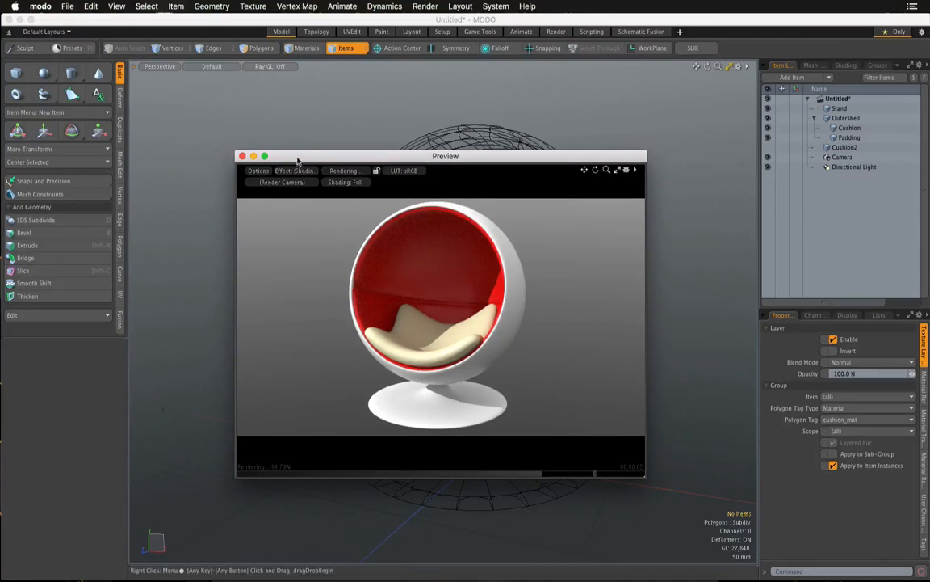
- Add a plane mesh under the chair as a floor and scale it uniformly to 1141.5%
{"action": "left_click_drag", "start_coordinate": [308, 158], "coordinate": [612, 172]}
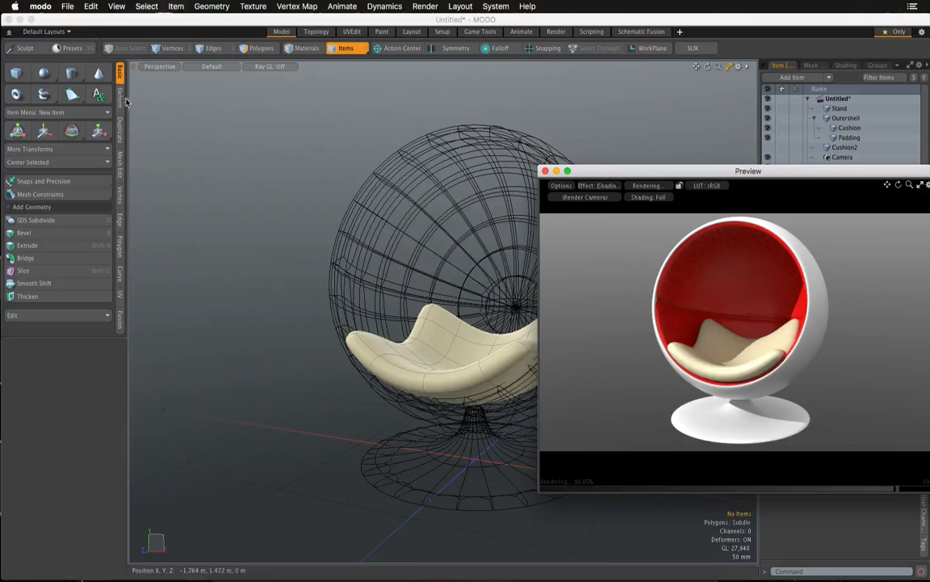
{"action": "key", "text": "shift"}
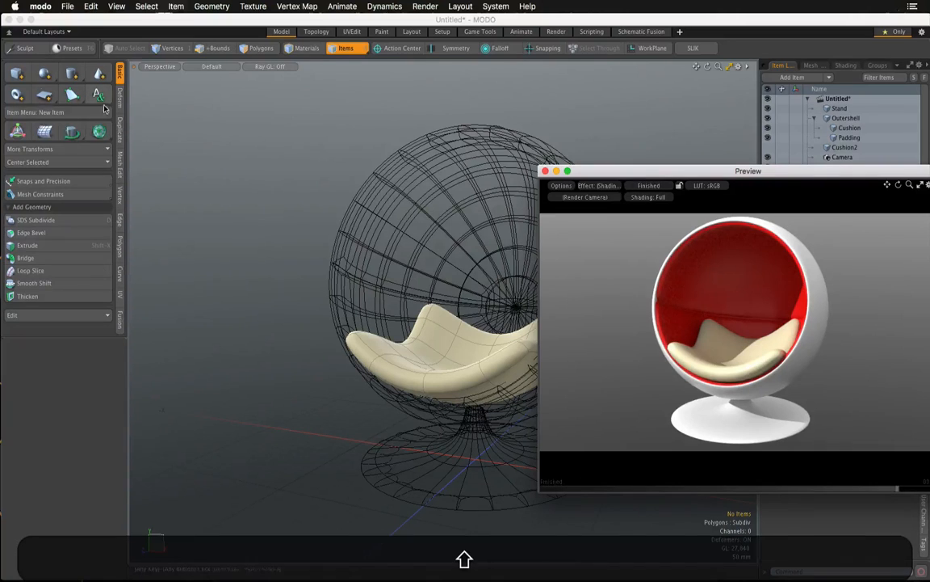
{"action": "left_click", "coordinate": [45, 96], "text": "shift"}
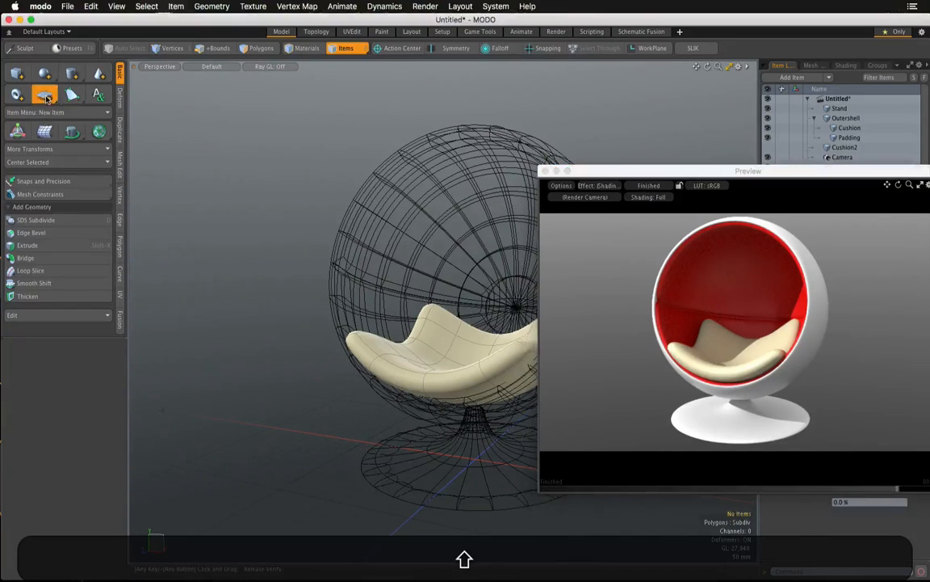
{"action": "key", "text": "r"}
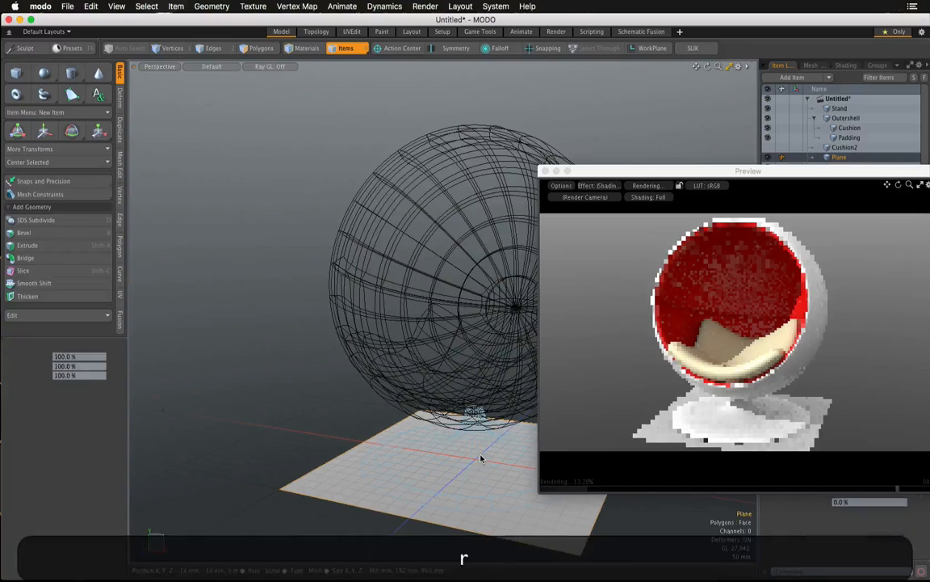
{"action": "left_click_drag", "start_coordinate": [474, 460], "coordinate": [670, 460]}
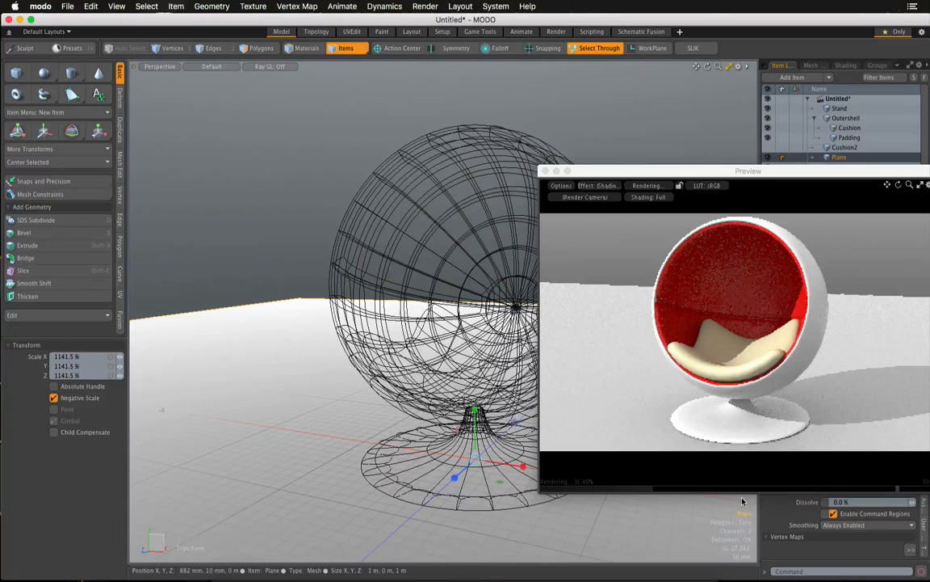
- Undo the floor plane's scaling and its creation
{"action": "key", "text": "super+z"}
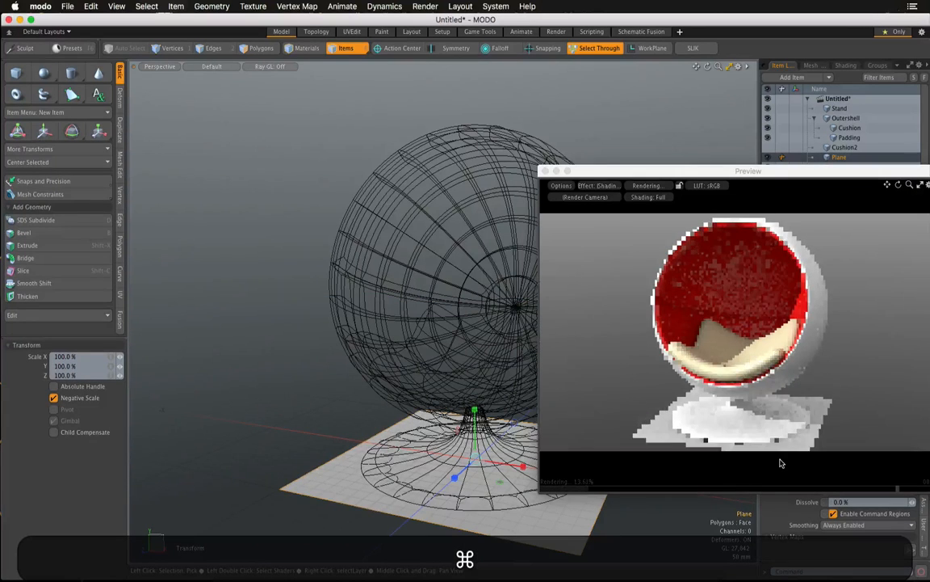
{"action": "key", "text": "super+z"}
{"action": "key", "text": "super+z"}
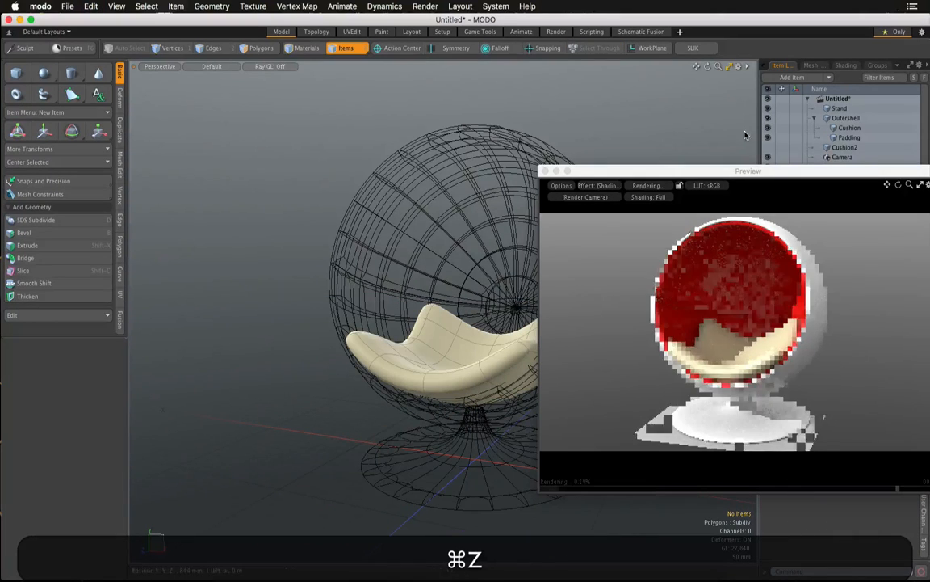
- Uncover the item list behind the preview window and add a Ground Plane volume item to the scene
{"action": "left_click_drag", "start_coordinate": [741, 172], "coordinate": [415, 145]}
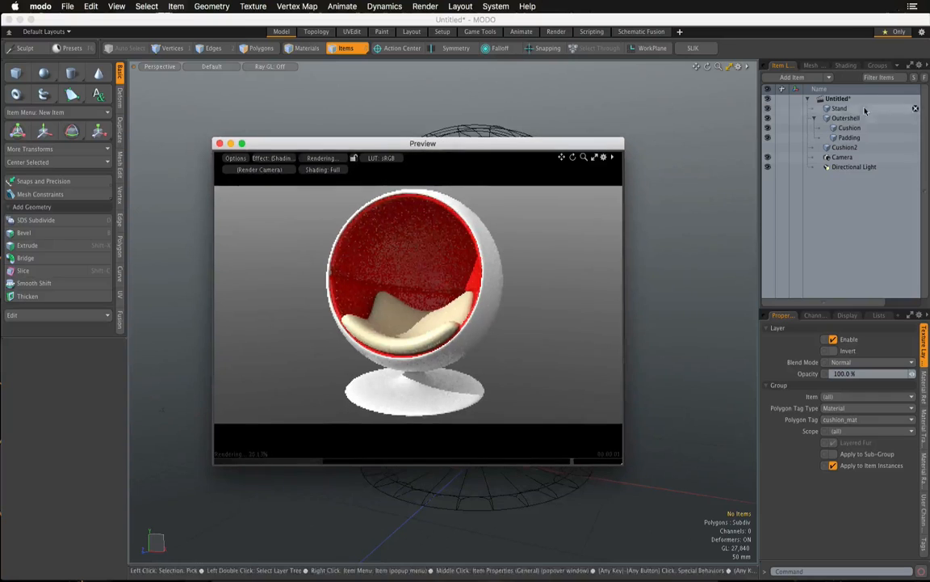
{"action": "left_click", "coordinate": [831, 79]}
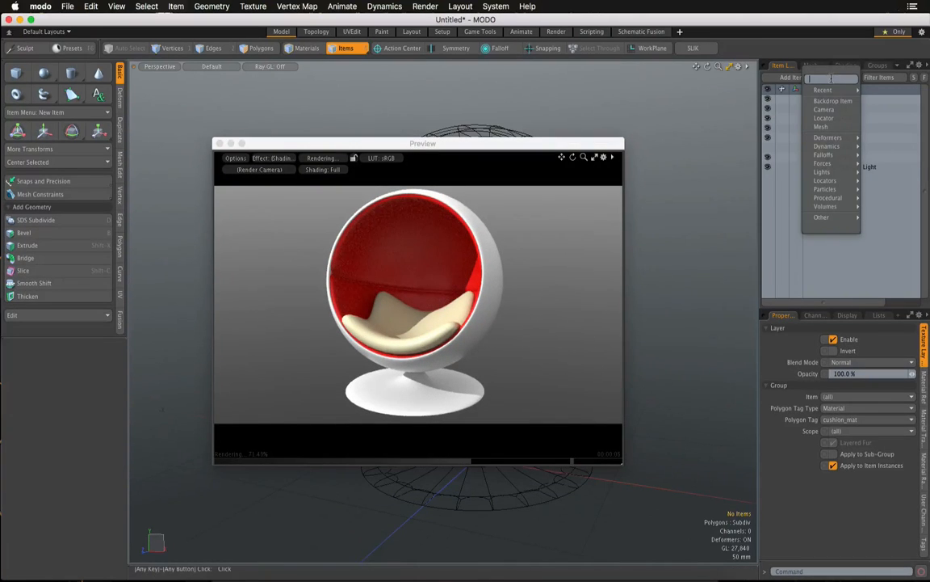
{"action": "mouse_move", "coordinate": [838, 199]}
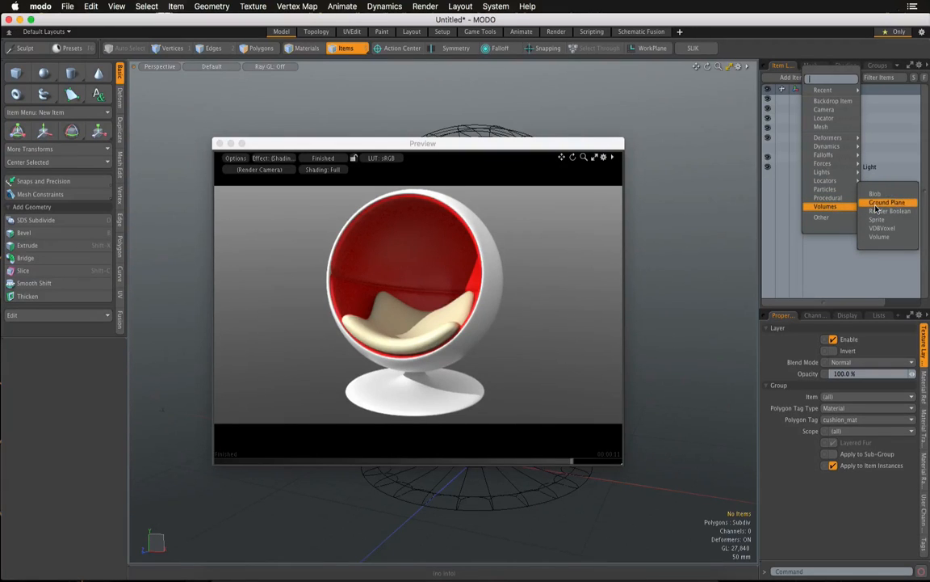
{"action": "left_click", "coordinate": [886, 203]}
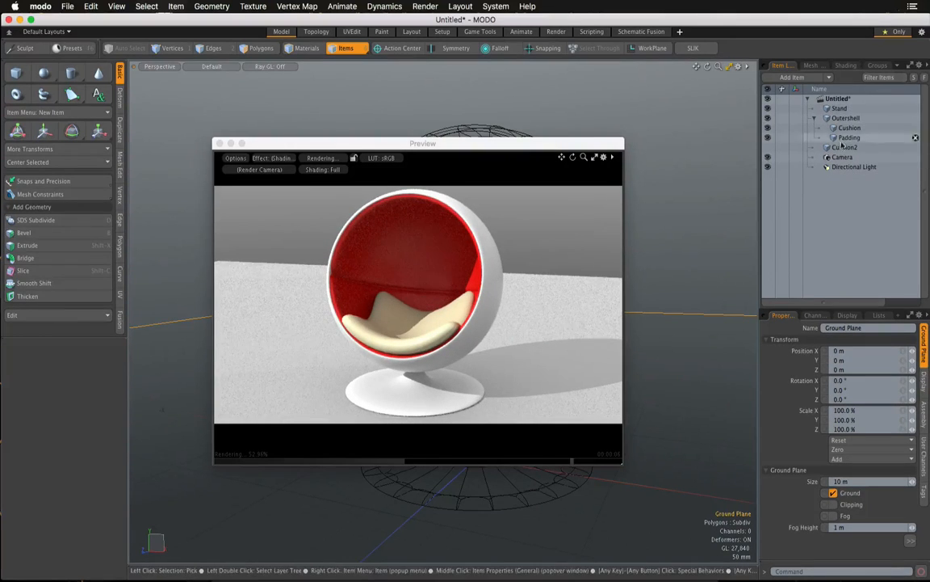
{"action": "left_click", "coordinate": [893, 81]}
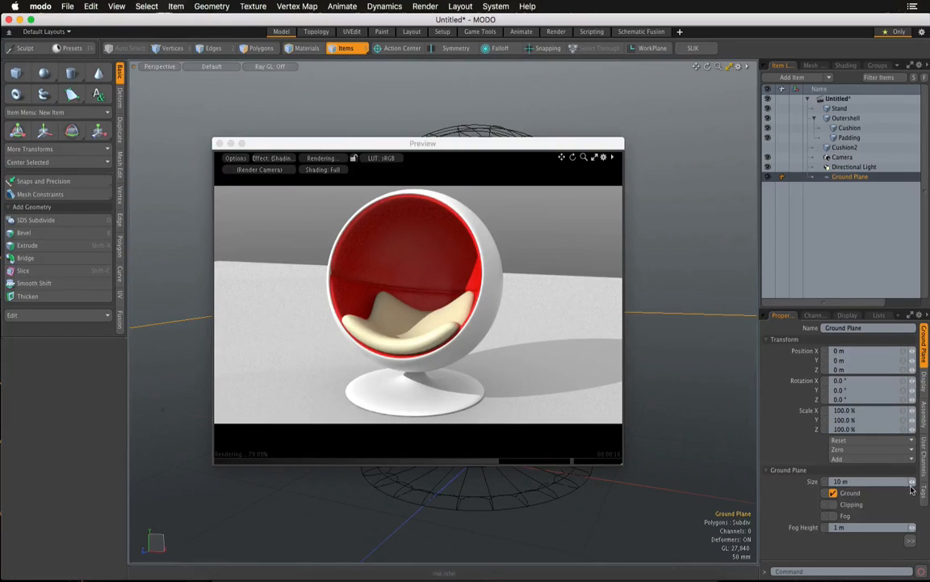
- Set the Ground Plane's size to 30.3 m and try its Fog option on and off
{"action": "left_click_drag", "start_coordinate": [913, 482], "coordinate": [921, 482]}
{"action": "left_click", "coordinate": [833, 515]}
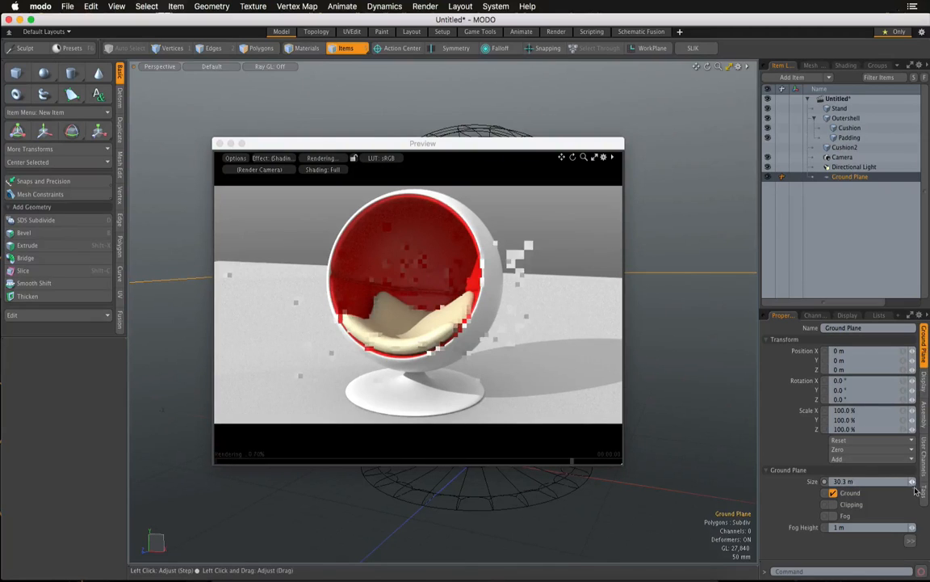
{"action": "left_click", "coordinate": [835, 517]}
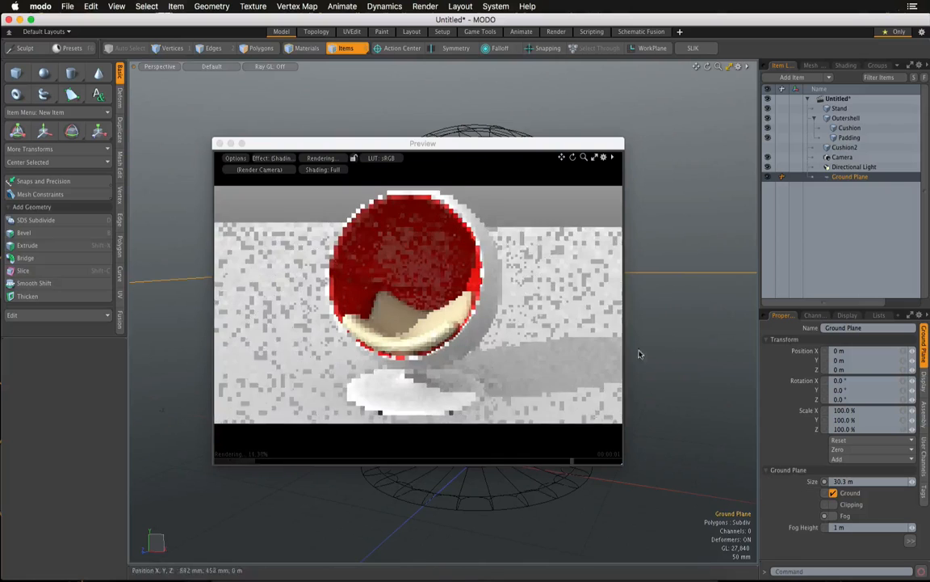